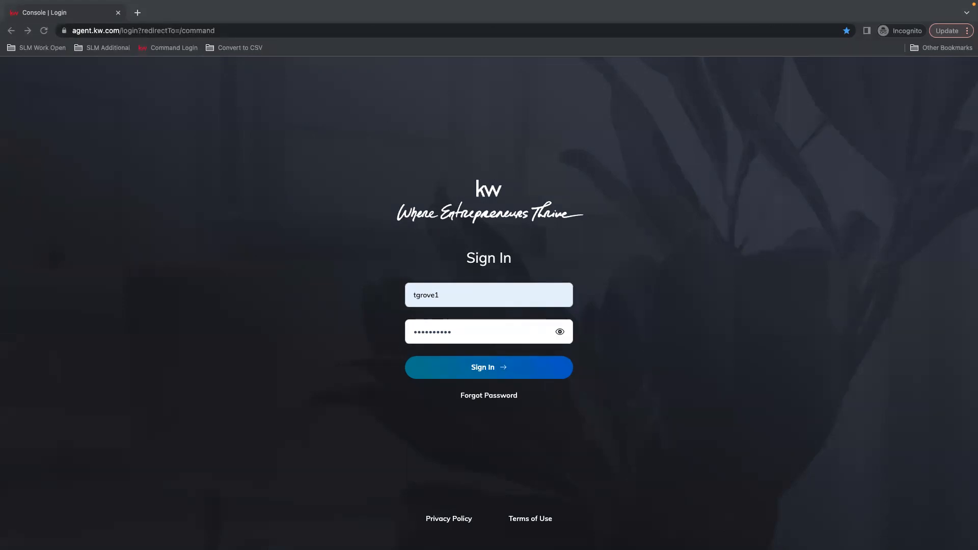
Sign in to the Command account with the prefilled credentials
left_click(425, 237)
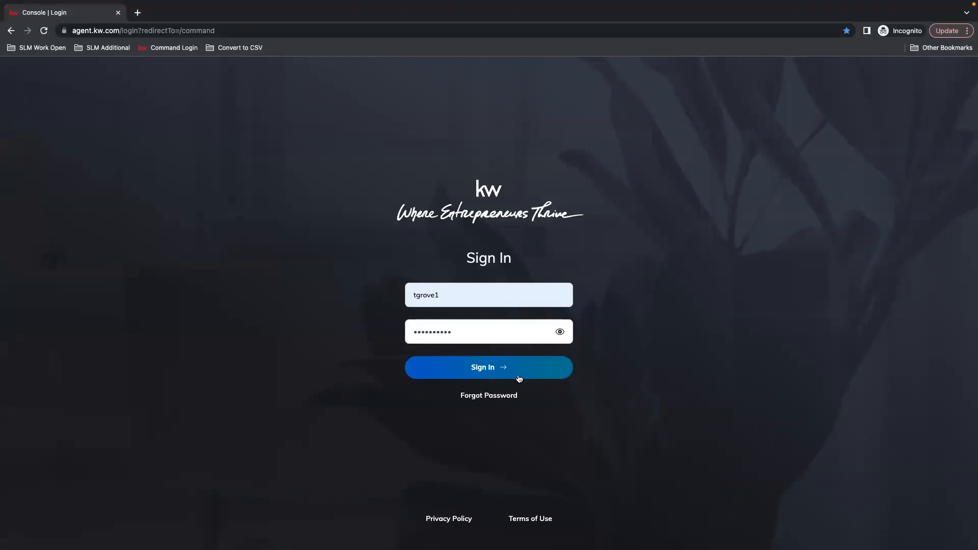
left_click(479, 371)
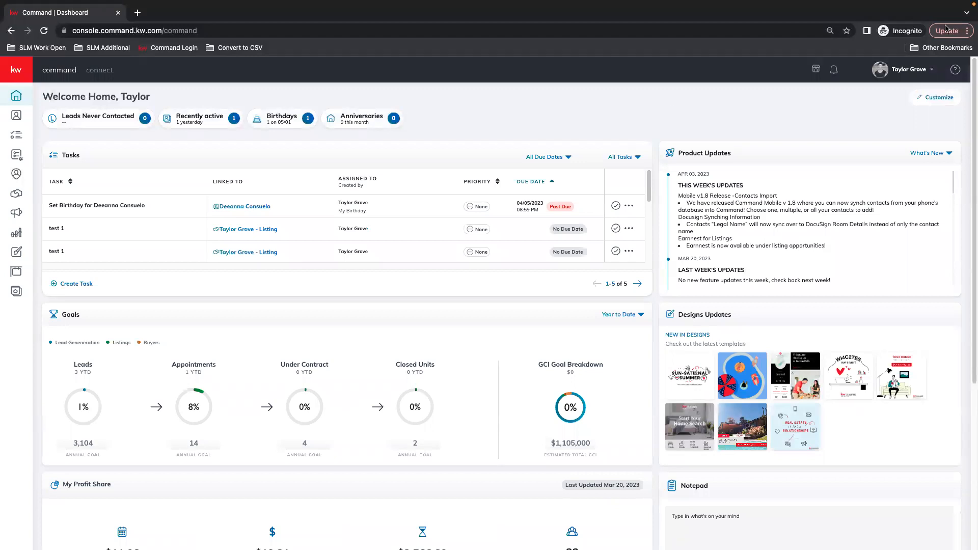
Enlarge the browser's page zoom so the Command dashboard is easier to read
left_click(968, 32)
left_click(969, 30)
left_click(968, 31)
left_click(936, 146)
left_click(936, 145)
left_click(936, 146)
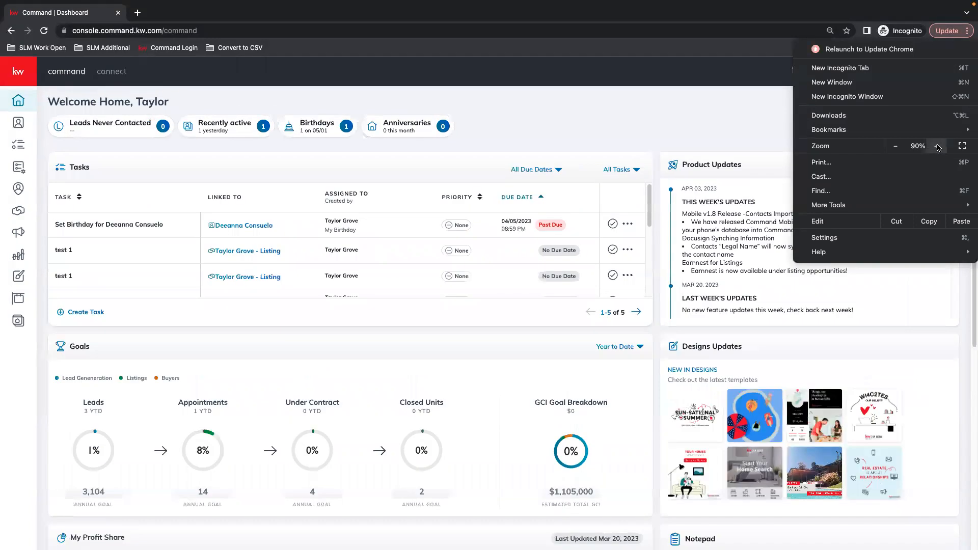
left_click(716, 116)
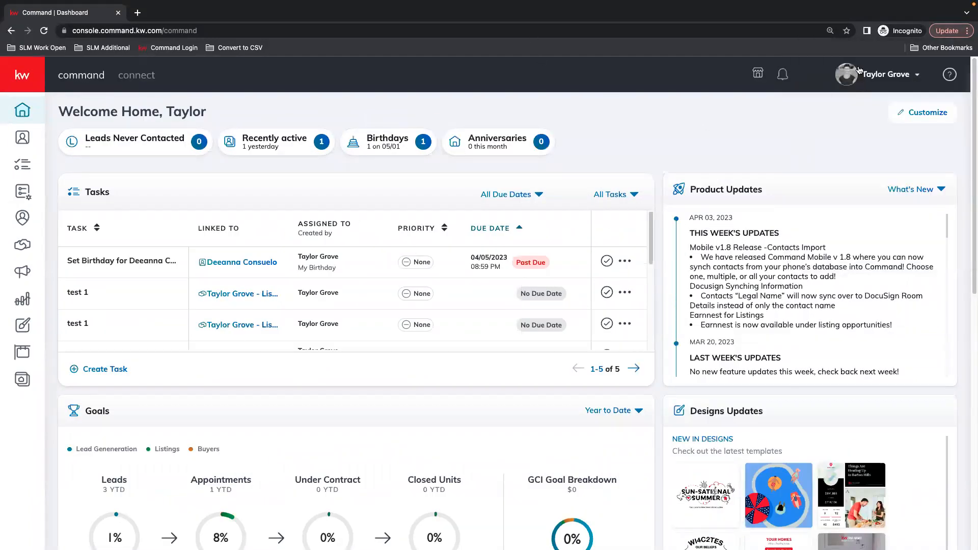
Open the account settings and reduce the browser's page zoom by one level
left_click(891, 76)
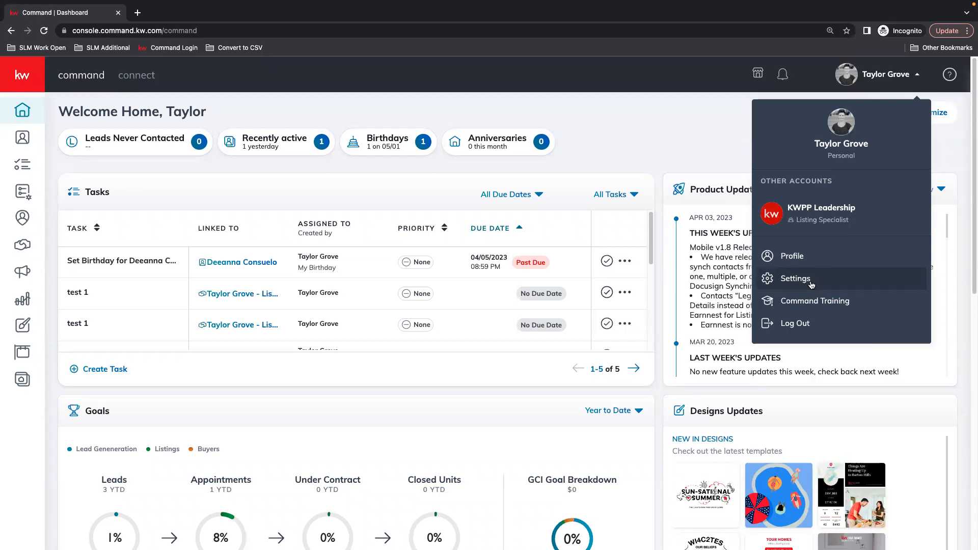
left_click(779, 279)
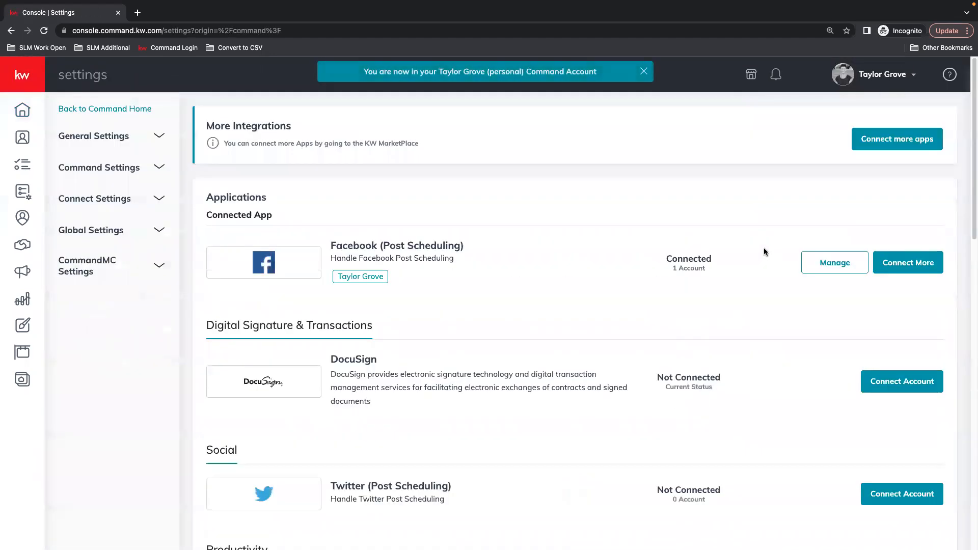
left_click(967, 30)
left_click(896, 146)
left_click(432, 92)
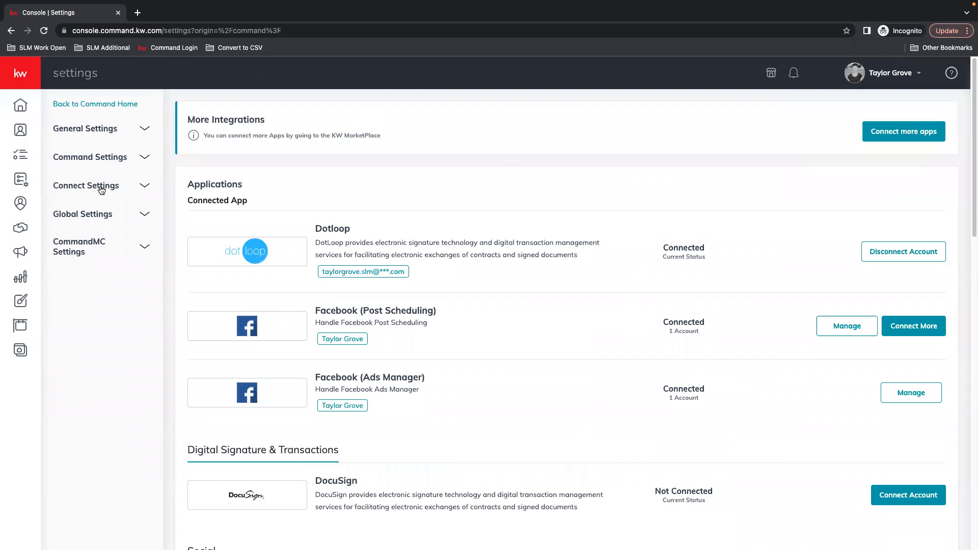
Open the Marketing Profile under Connect Settings and review its photo, team logo and personal detail sections
left_click(143, 188)
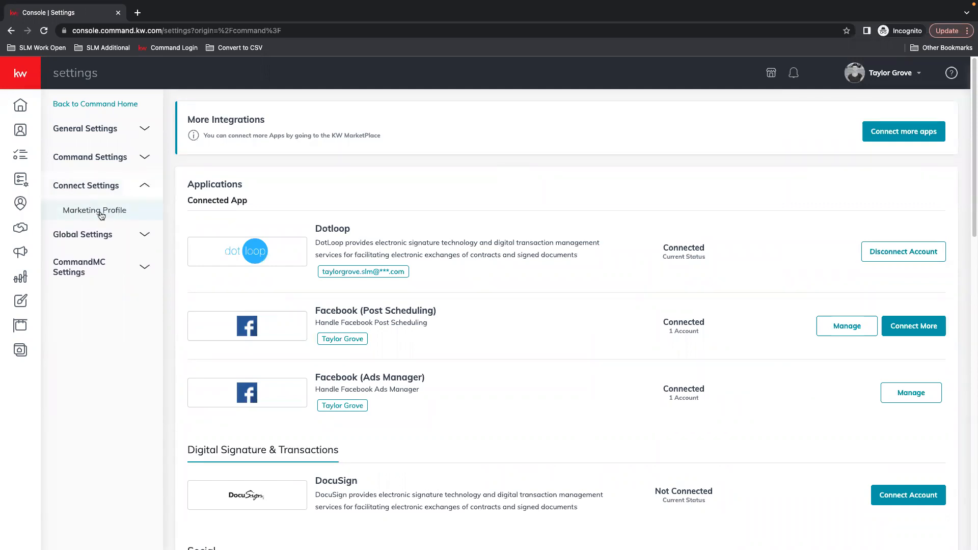
left_click(99, 213)
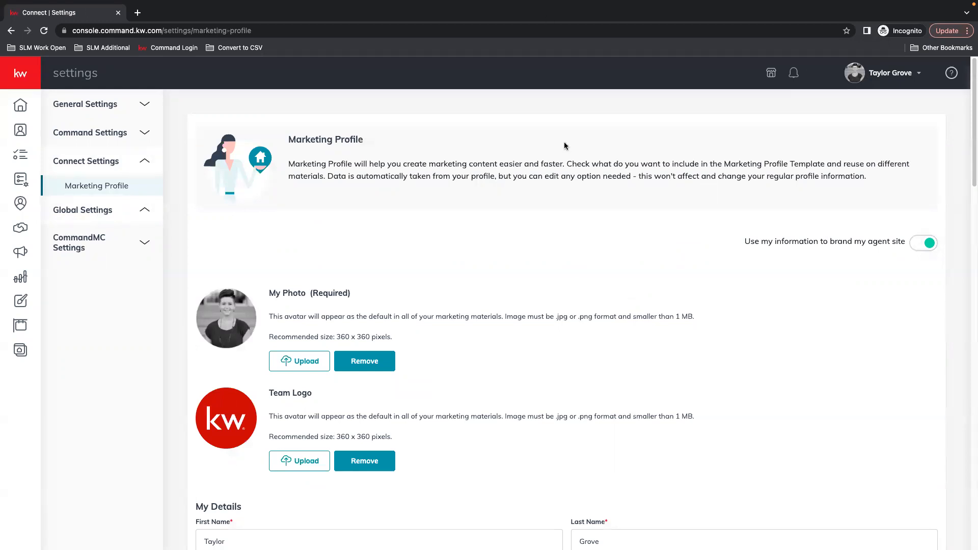
scroll(678, 260, "down", 1)
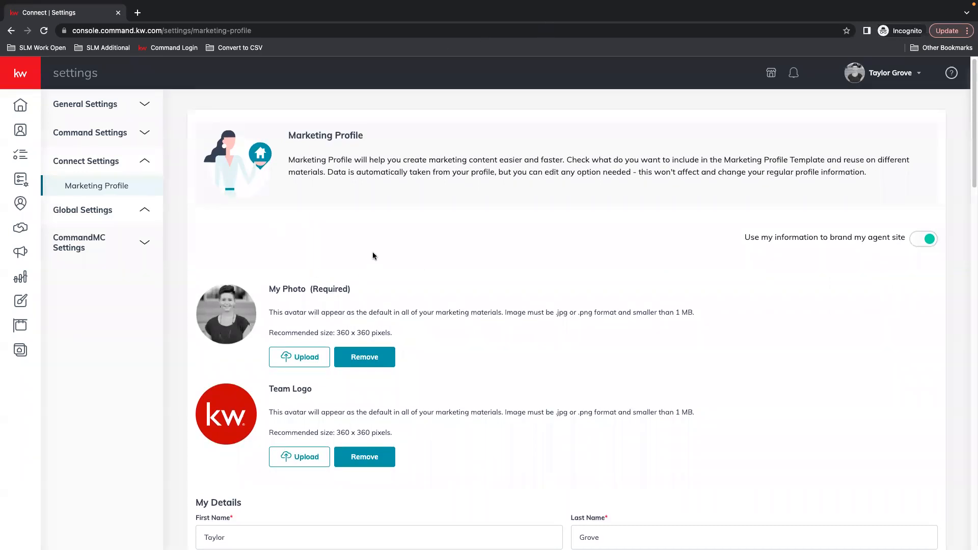
scroll(373, 255, "down", 2)
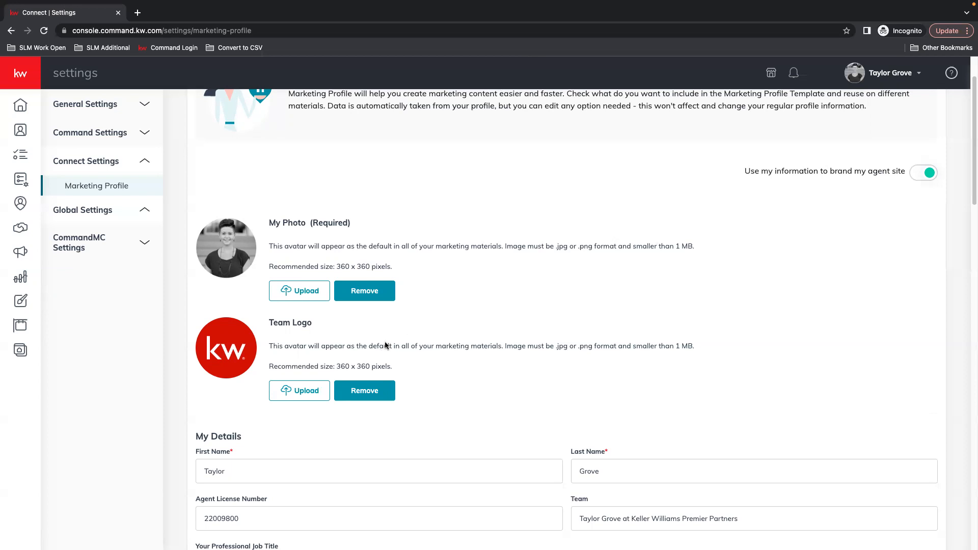
scroll(309, 344, "down", 1)
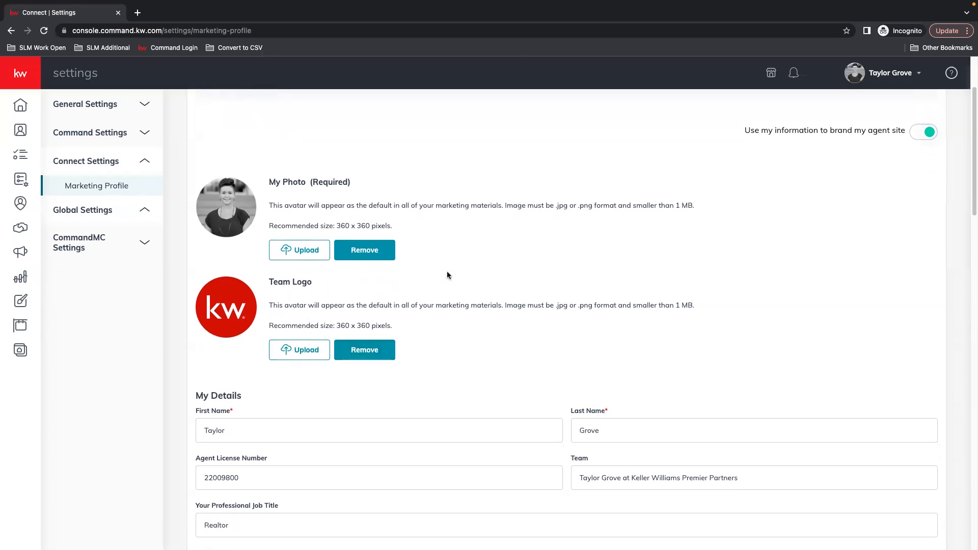
scroll(545, 283, "down", 1)
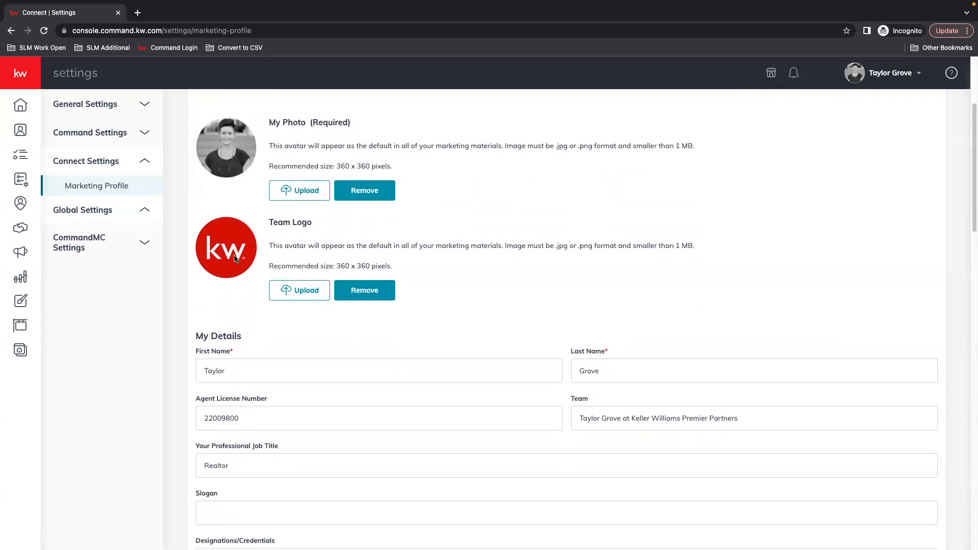
Load the mykw home page in a new tab and go to Logos and Branding in its Marketing resources
left_click(138, 14)
type("m")
key("Return")
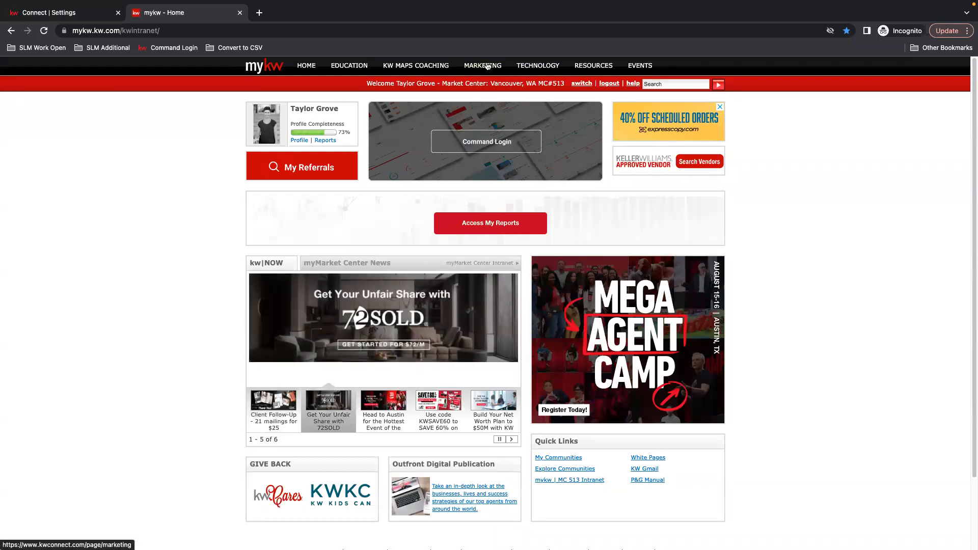
left_click(485, 68)
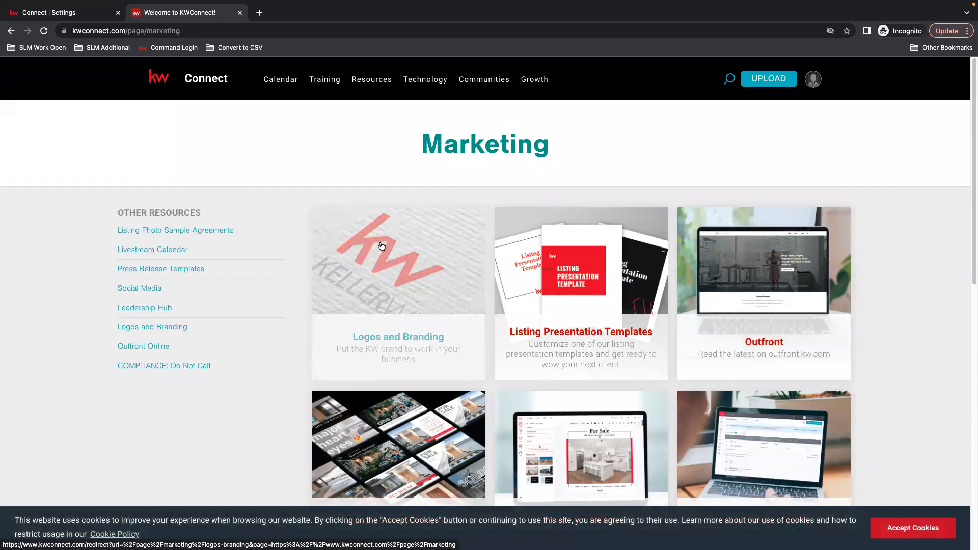
left_click(381, 296)
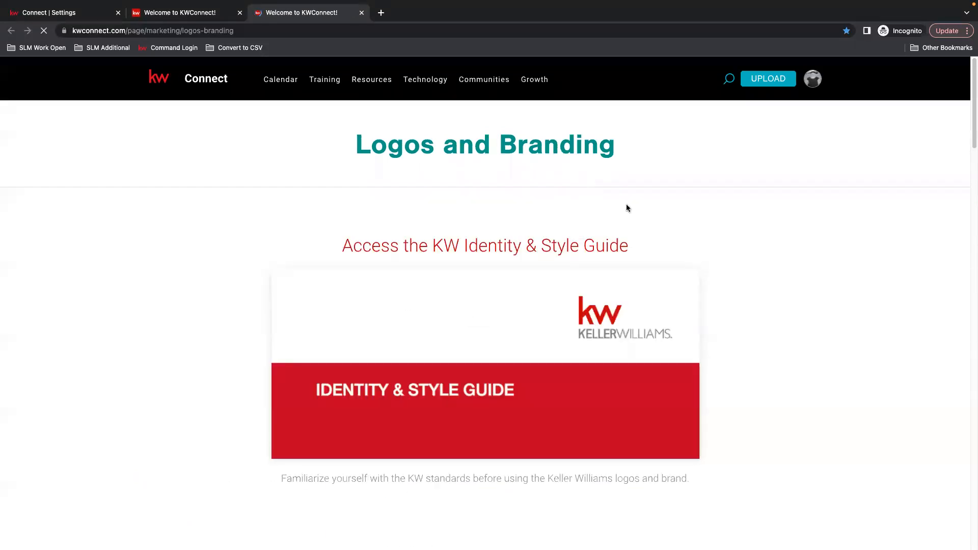
Search the Market Center Logos for 513 and download the Premier Partners logo package
scroll(815, 300, "down", 9)
scroll(814, 299, "down", 3)
scroll(509, 316, "down", 1)
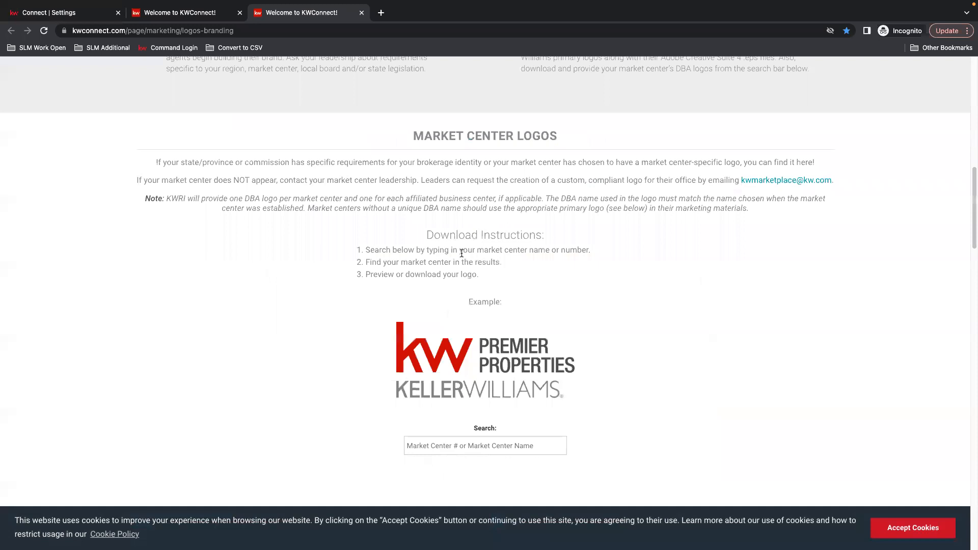
scroll(484, 420, "down", 1)
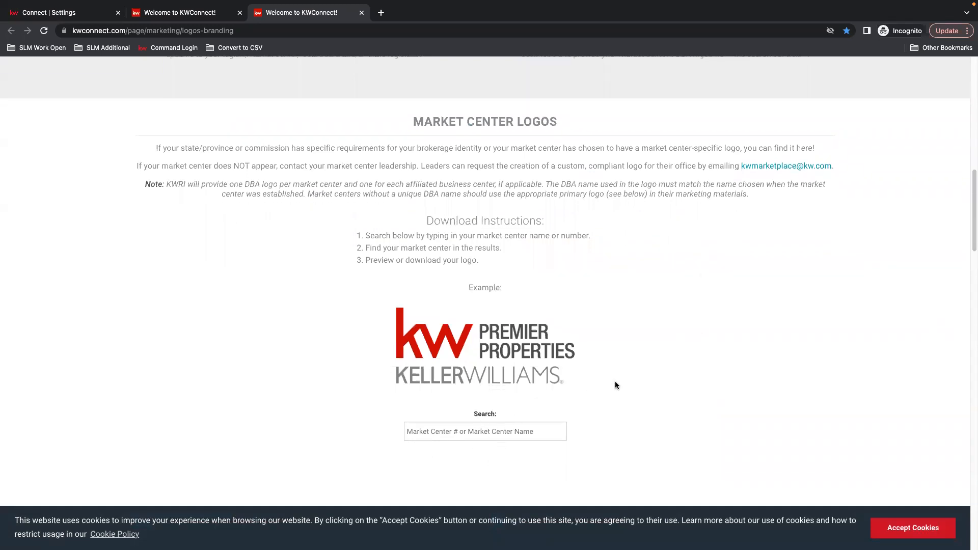
type("513")
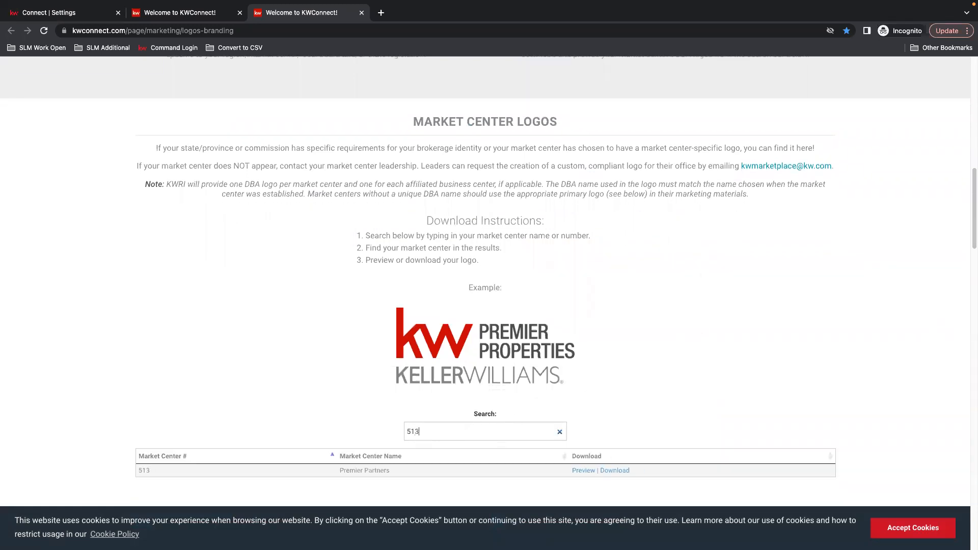
scroll(667, 370, "down", 1)
scroll(667, 371, "down", 2)
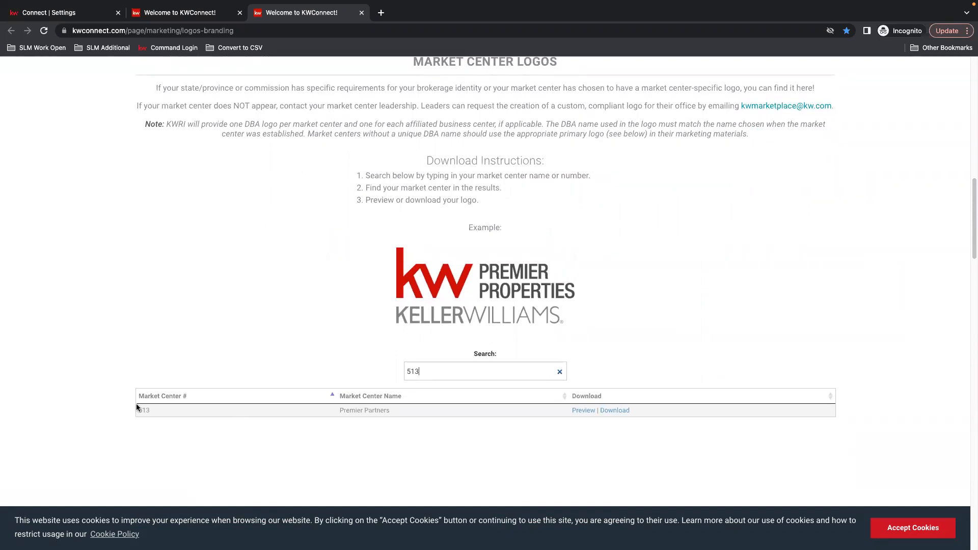
left_click(622, 412)
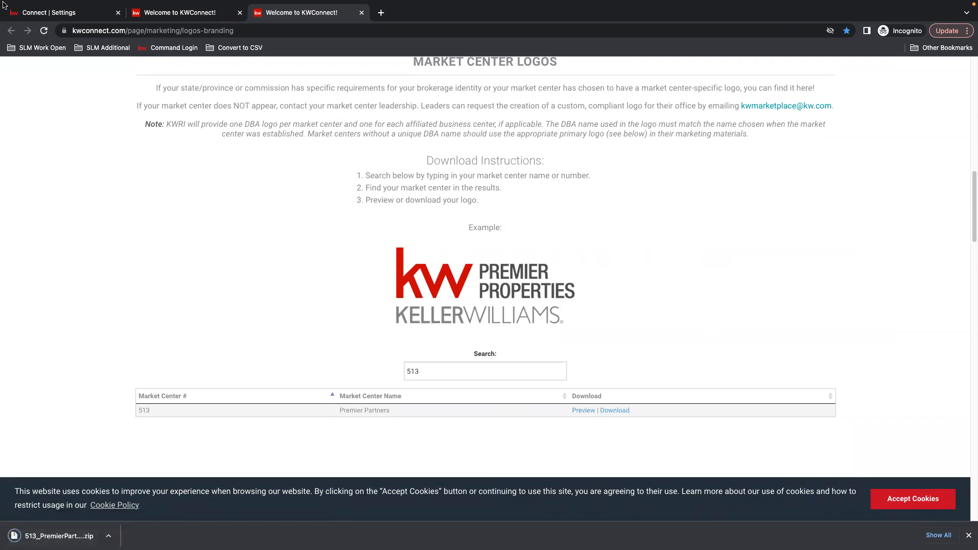
Open the downloaded 513_PremierPartners archive and look through the logo files in its Black_White folder
left_click(33, 19)
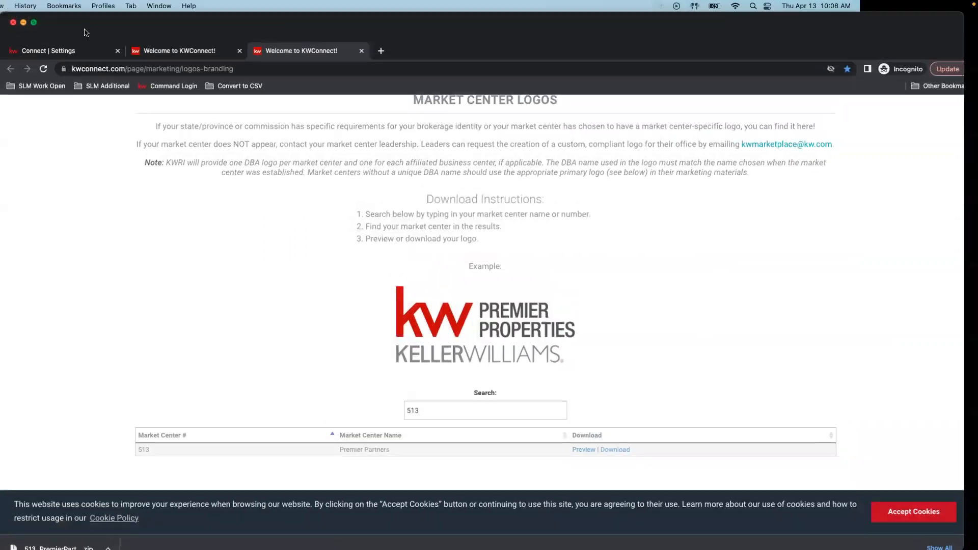
left_click(74, 538)
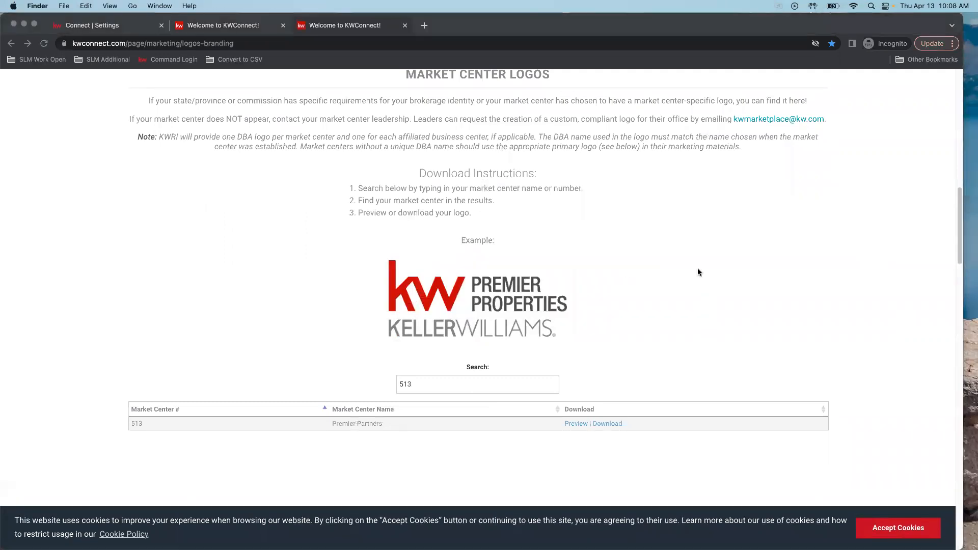
double_click(254, 145)
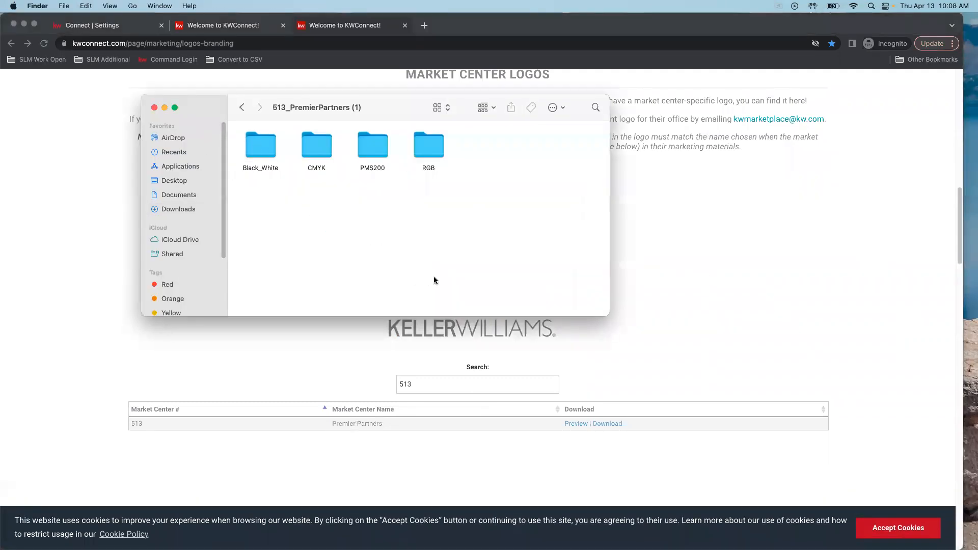
double_click(257, 149)
left_click(325, 170)
left_click(442, 156)
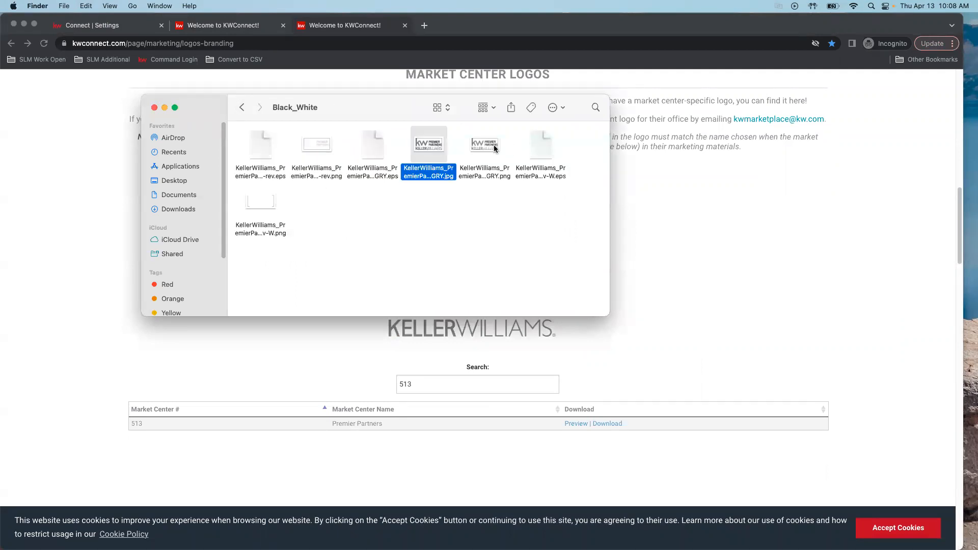
Preview the Premier Partners JPG logo from the CMYK folder at a larger size, then close it and return to Chrome
left_click(242, 108)
double_click(332, 141)
left_click(330, 156)
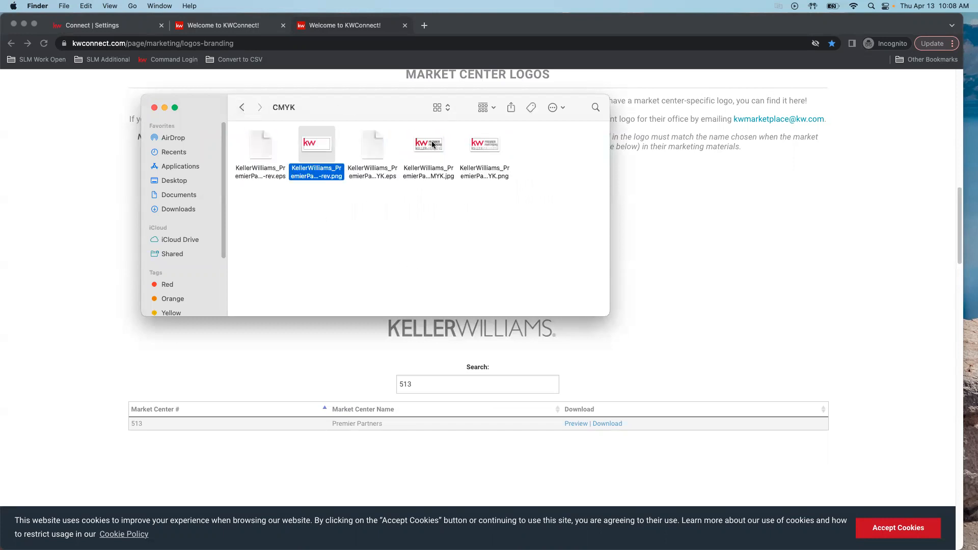
left_click(432, 145)
left_click(499, 148)
left_click(315, 149)
left_click(437, 144)
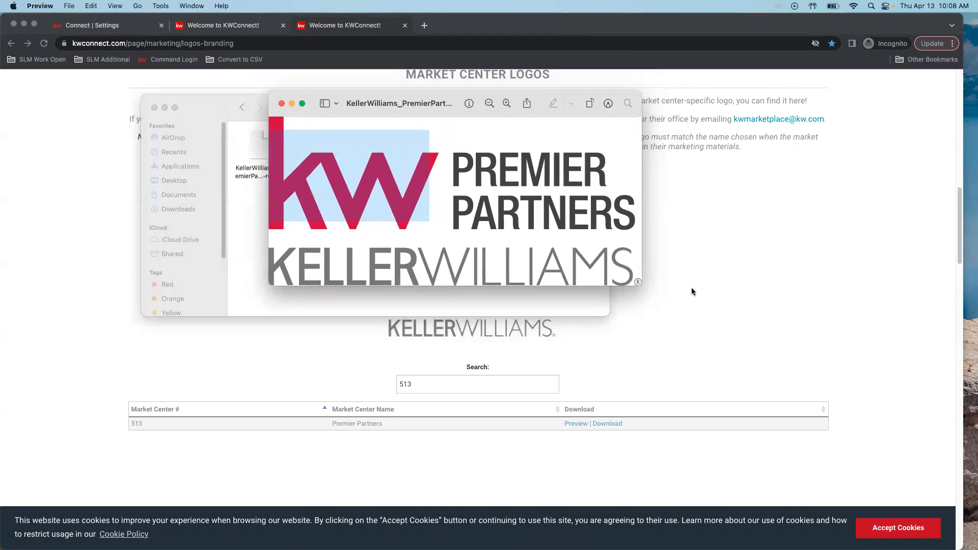
left_click_drag(641, 285, 699, 323)
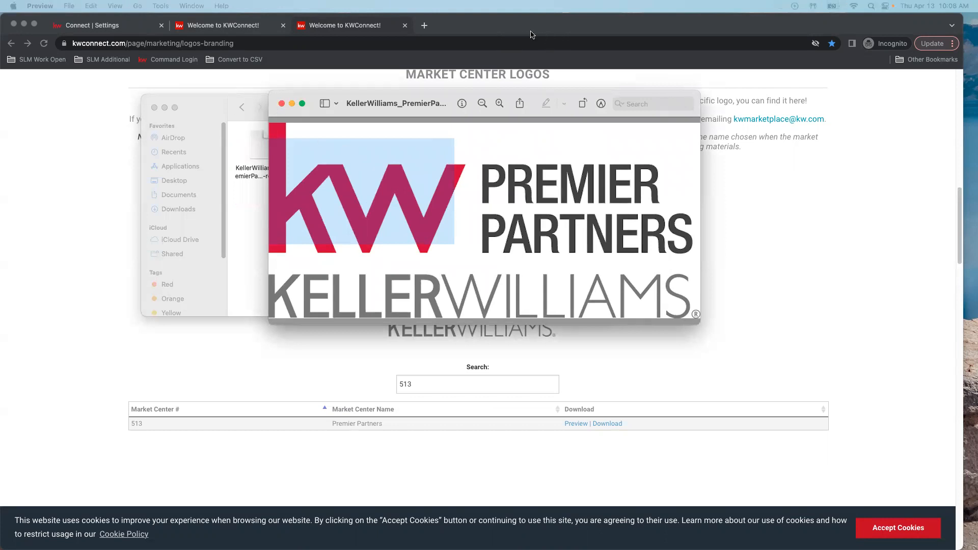
left_click(282, 104)
left_click(153, 108)
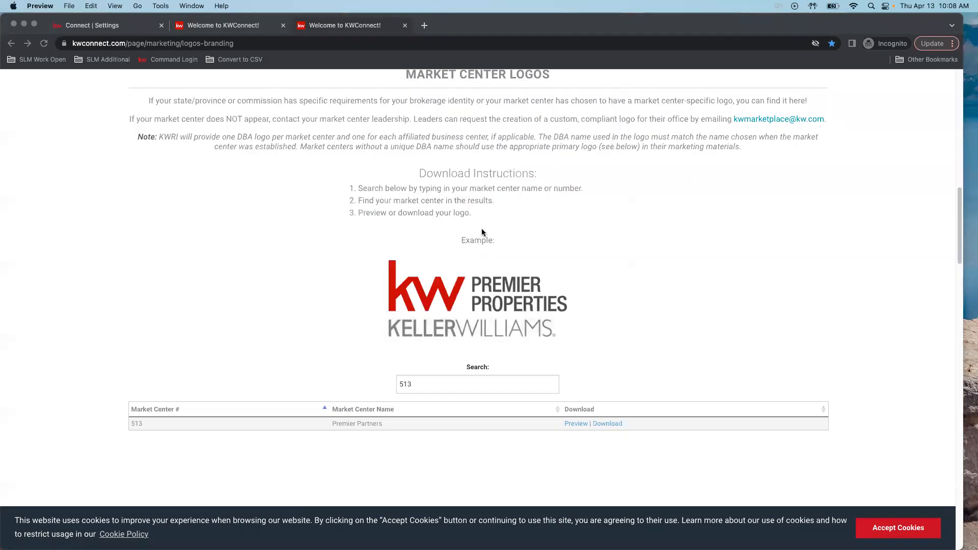
left_click(756, 265)
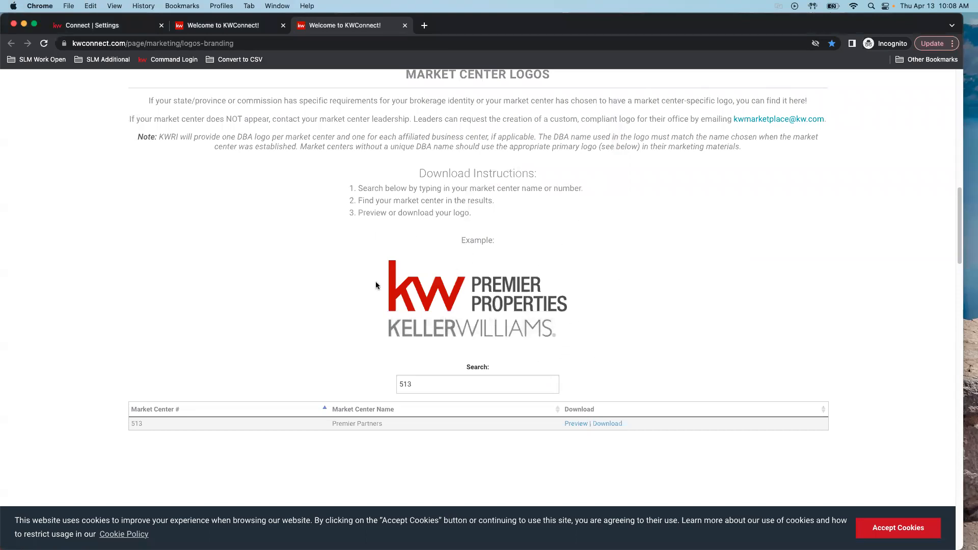
Browse the primary, Realty and Real Estate logo options down to the Informal KW logos
scroll(636, 308, "down", 1)
scroll(527, 298, "down", 10)
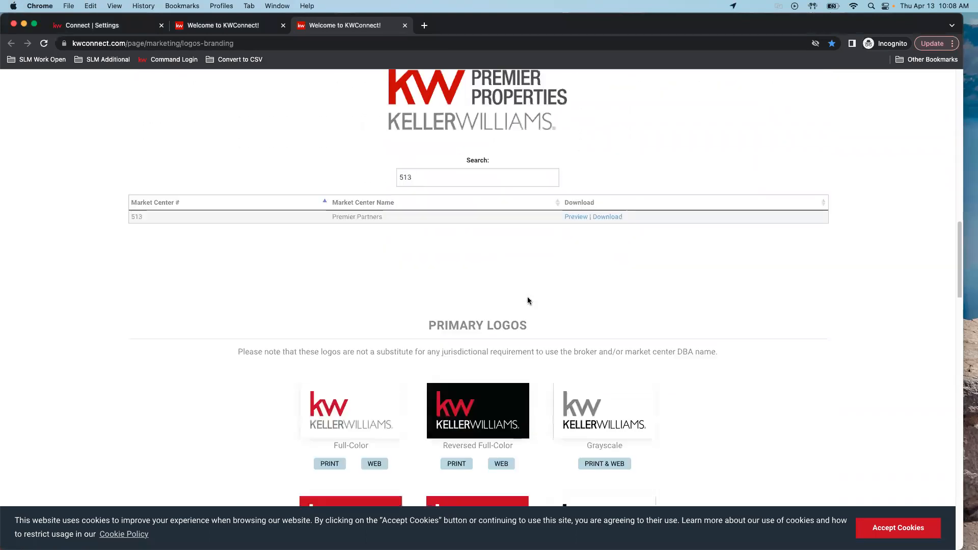
scroll(754, 304, "down", 2)
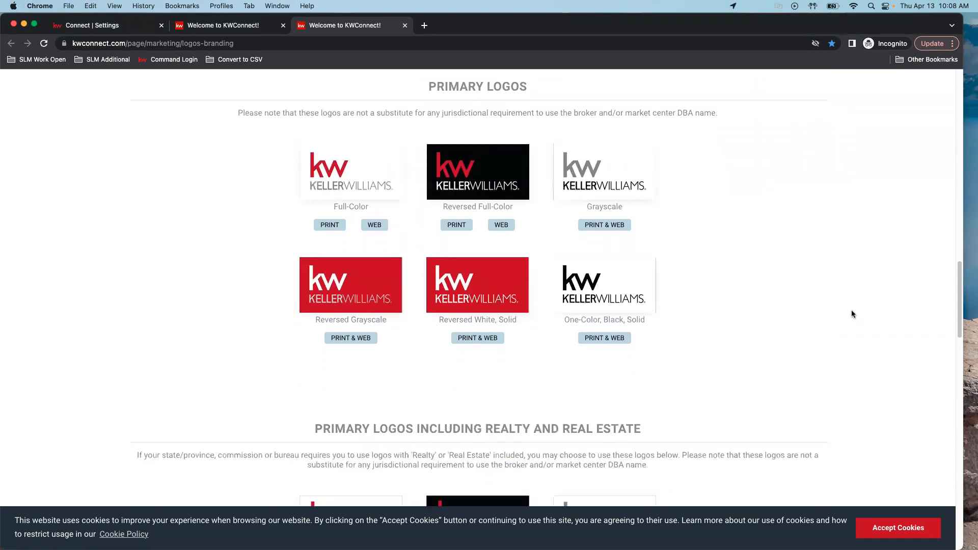
scroll(762, 303, "down", 5)
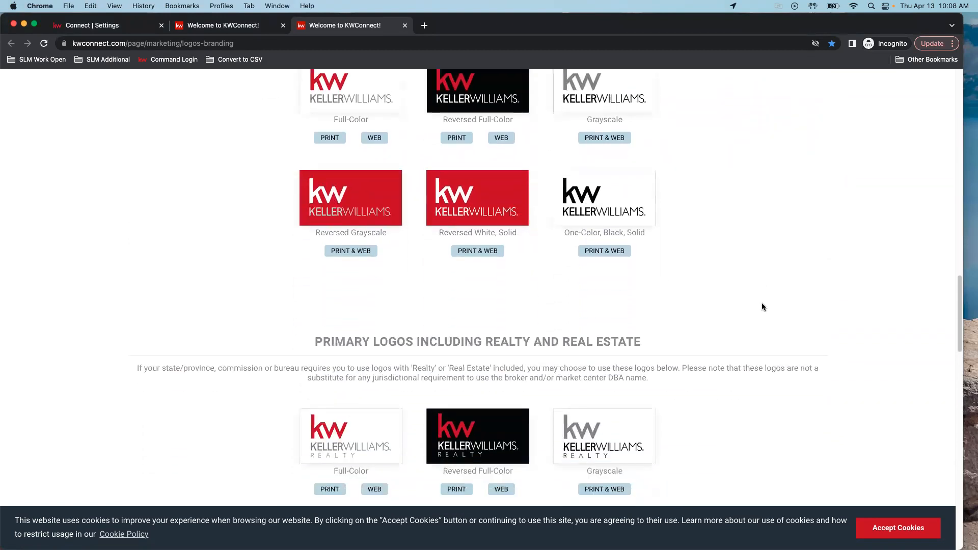
scroll(762, 303, "down", 1)
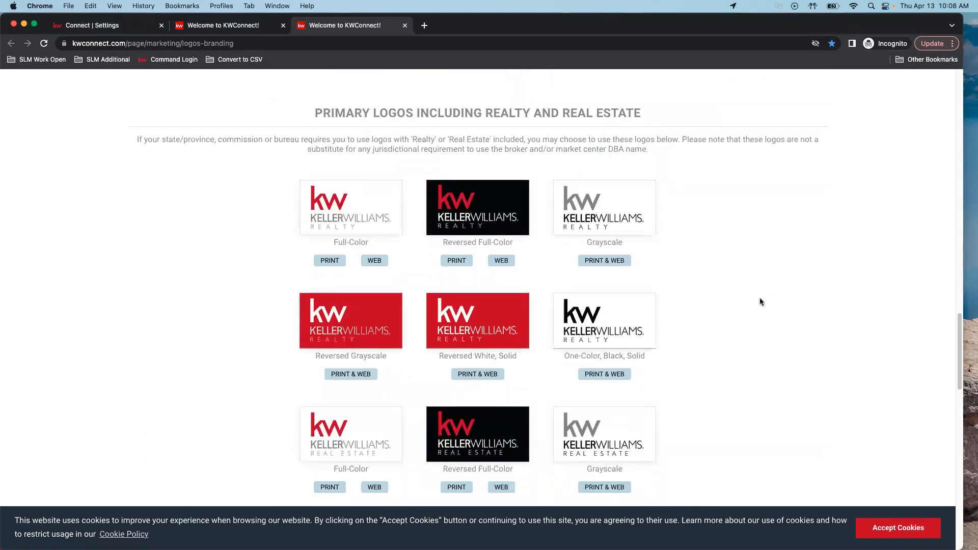
scroll(760, 301, "down", 1)
scroll(751, 334, "down", 6)
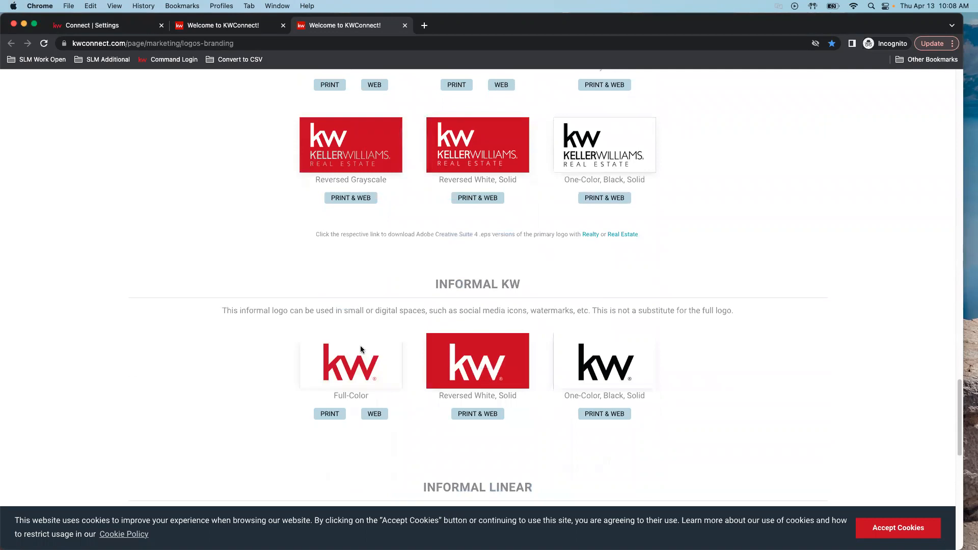
Look through the Informal KW, Informal Linear, Informal 1KW and Informal We Are 1KW logos, and return to the KW Identity & Style Guide
scroll(633, 309, "down", 1)
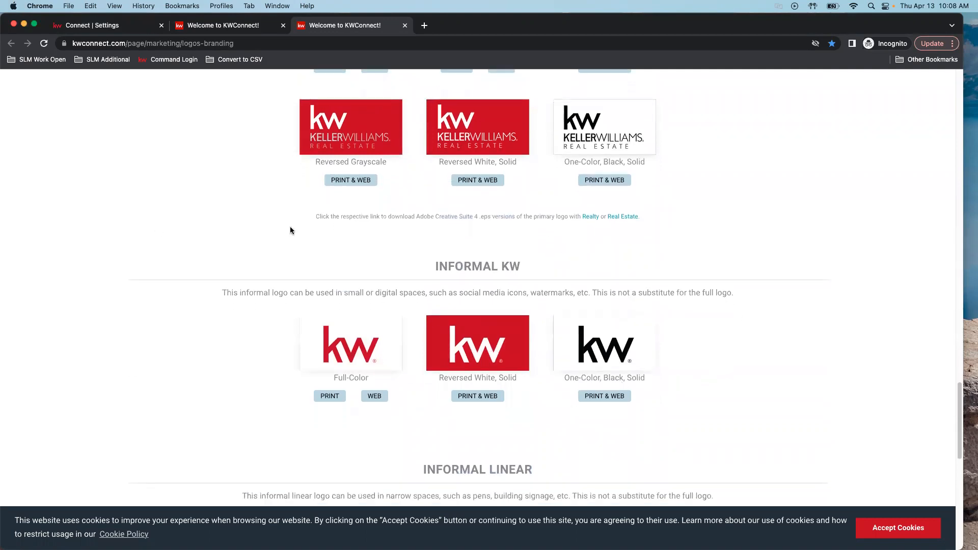
scroll(716, 162, "down", 4)
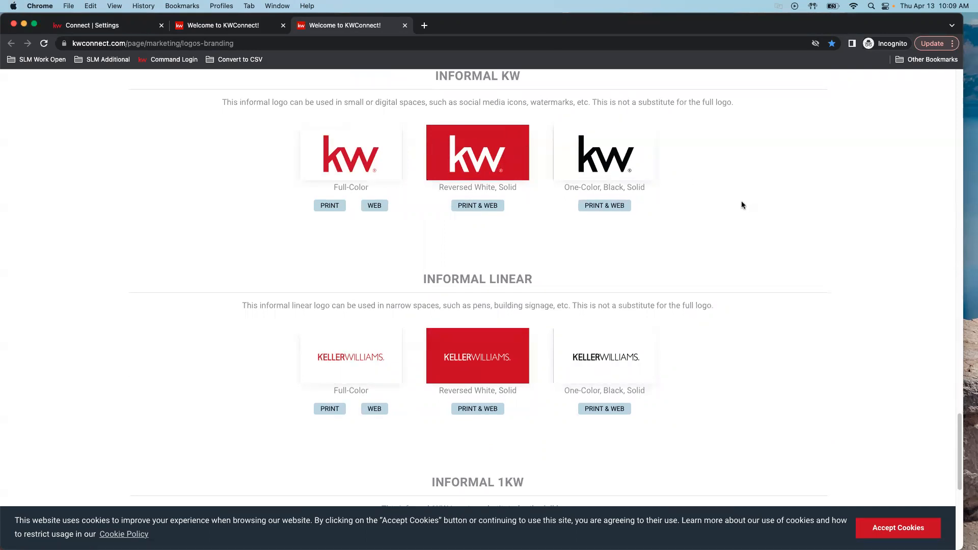
scroll(742, 290, "down", 5)
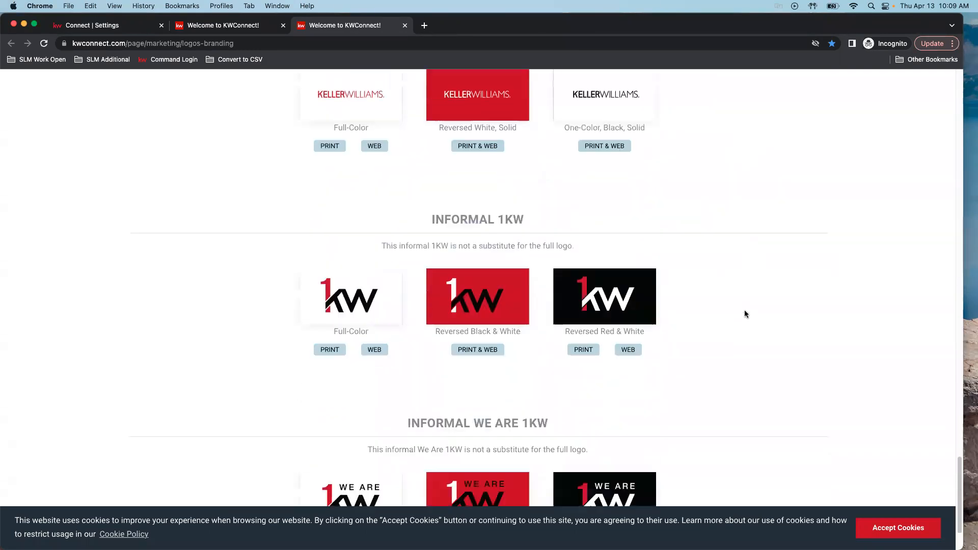
scroll(745, 314, "down", 2)
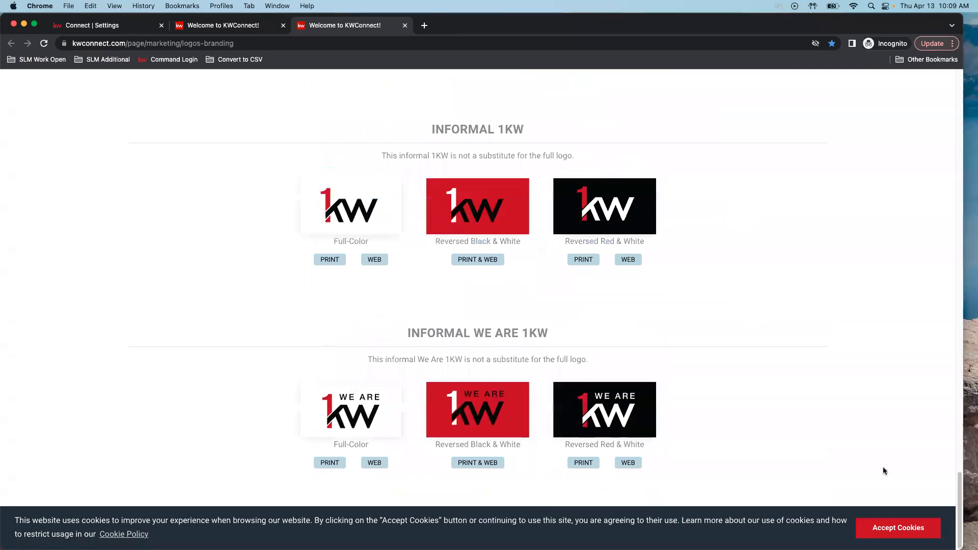
scroll(886, 488, "up", 20)
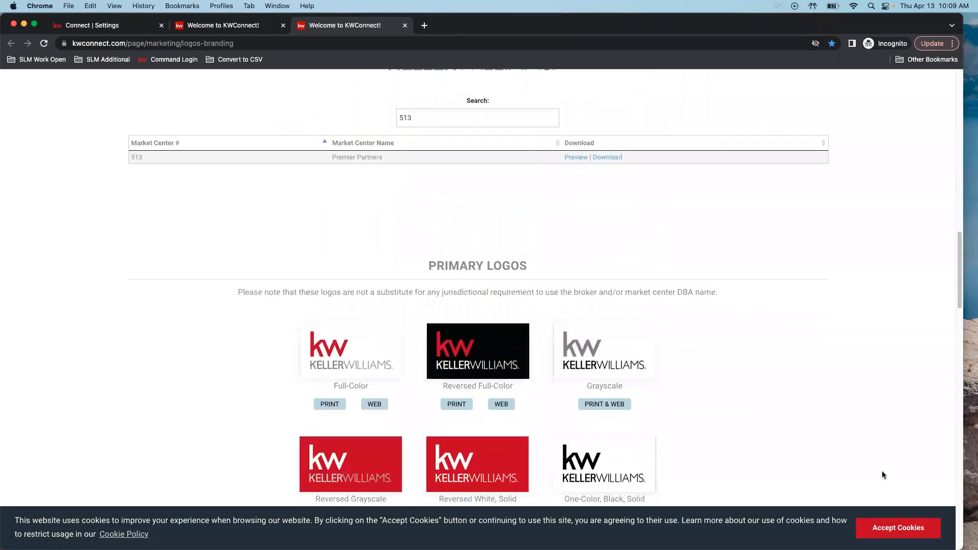
scroll(945, 474, "up", 5)
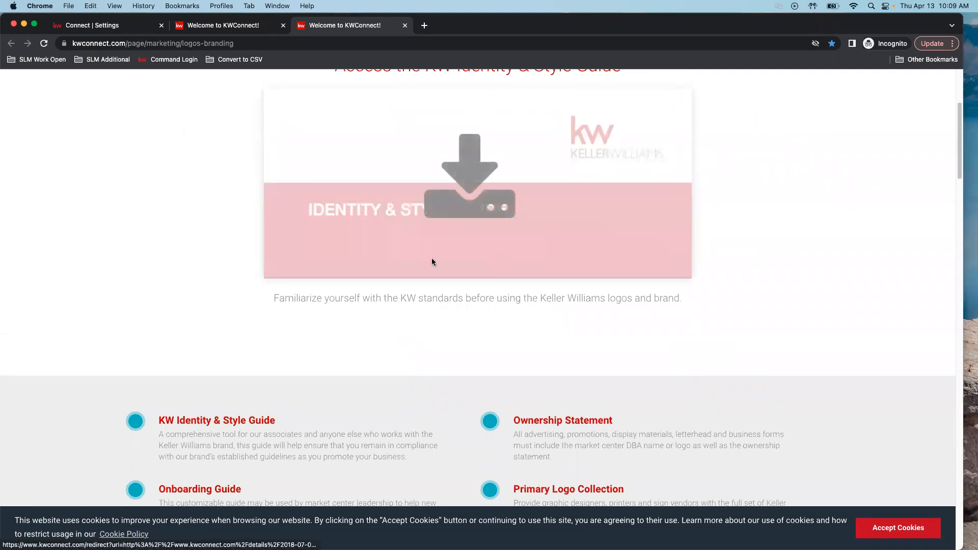
scroll(795, 240, "up", 2)
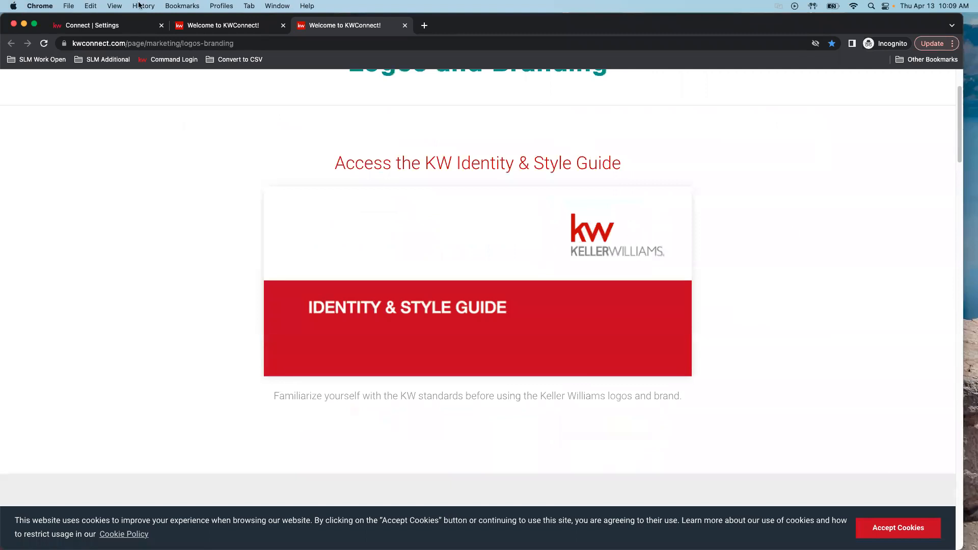
Retrace the route from the myKW home page to the KWConnect Marketing page and on to the open Logos and Branding page
left_click(231, 26)
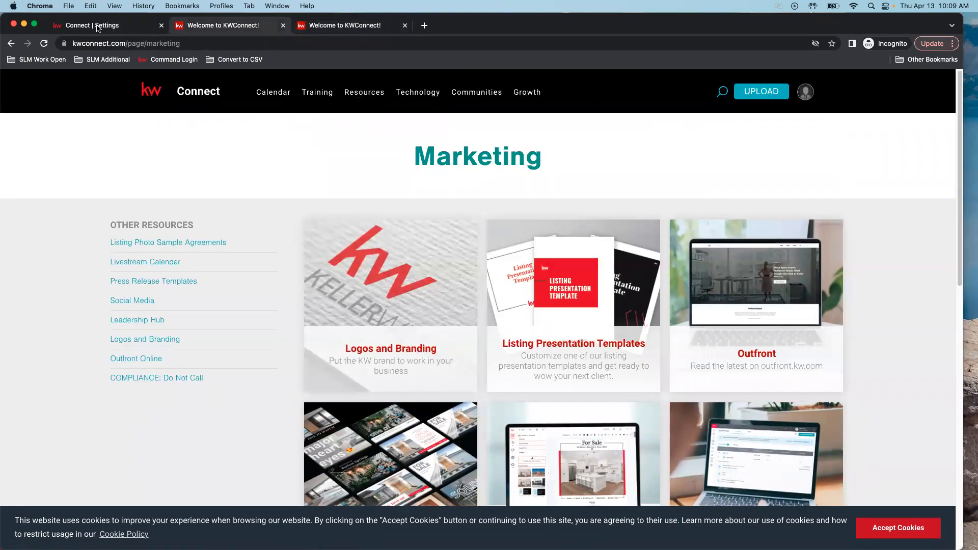
left_click(11, 43)
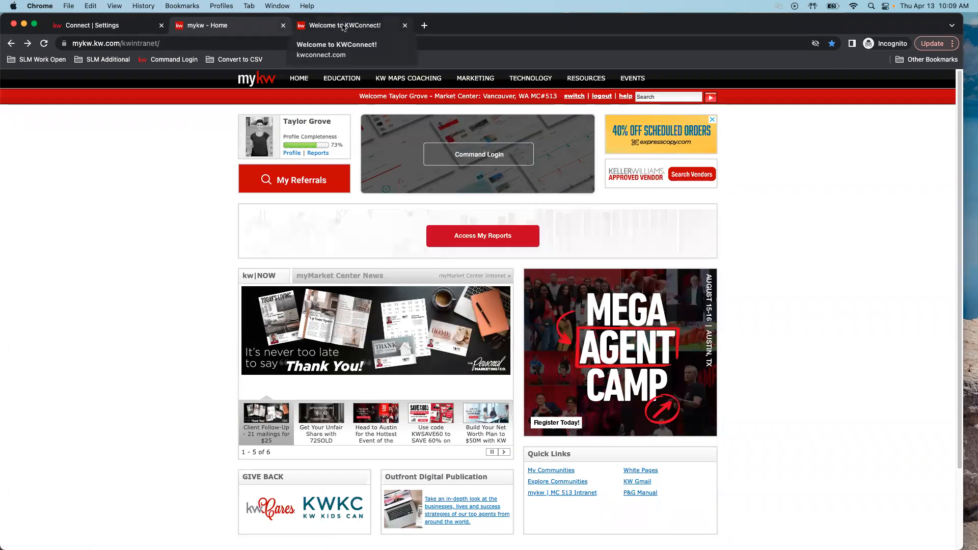
left_click(351, 25)
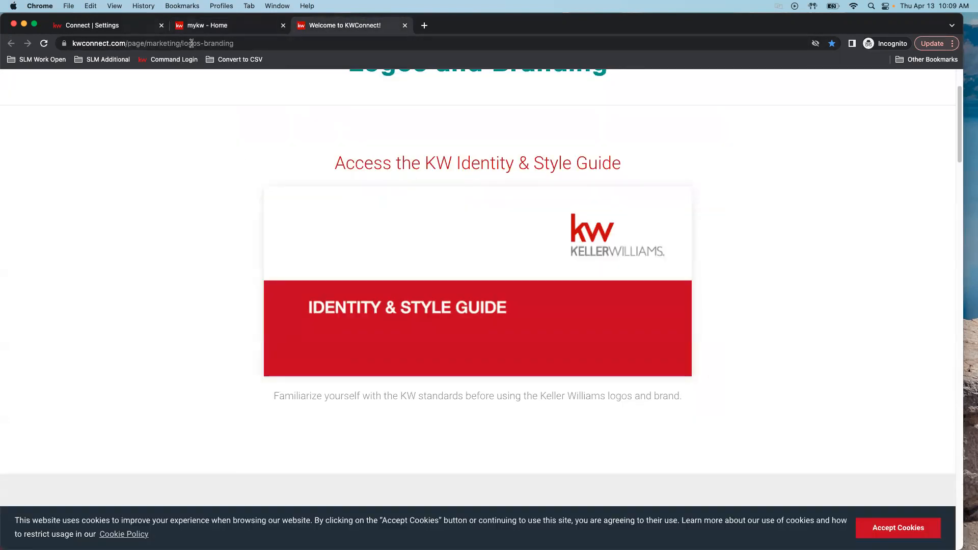
left_click(234, 25)
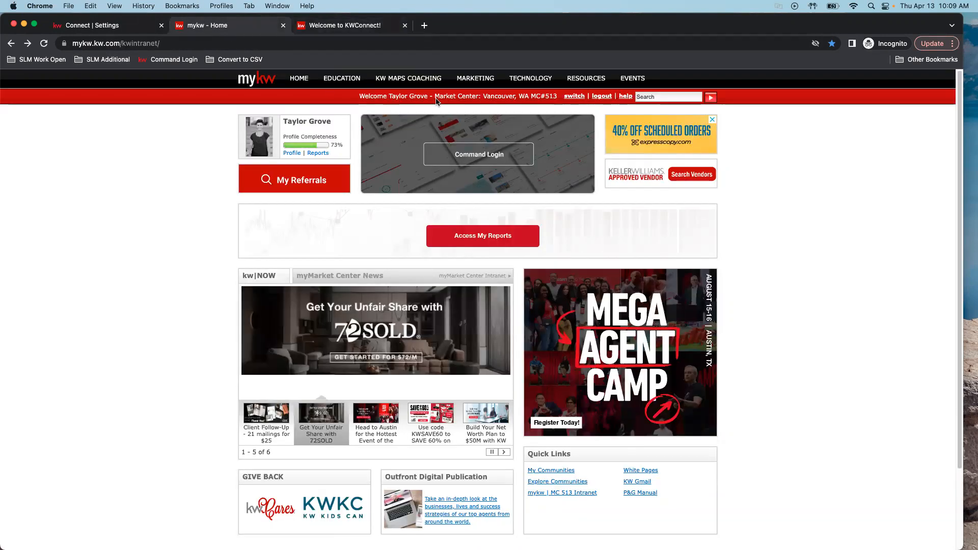
left_click(481, 79)
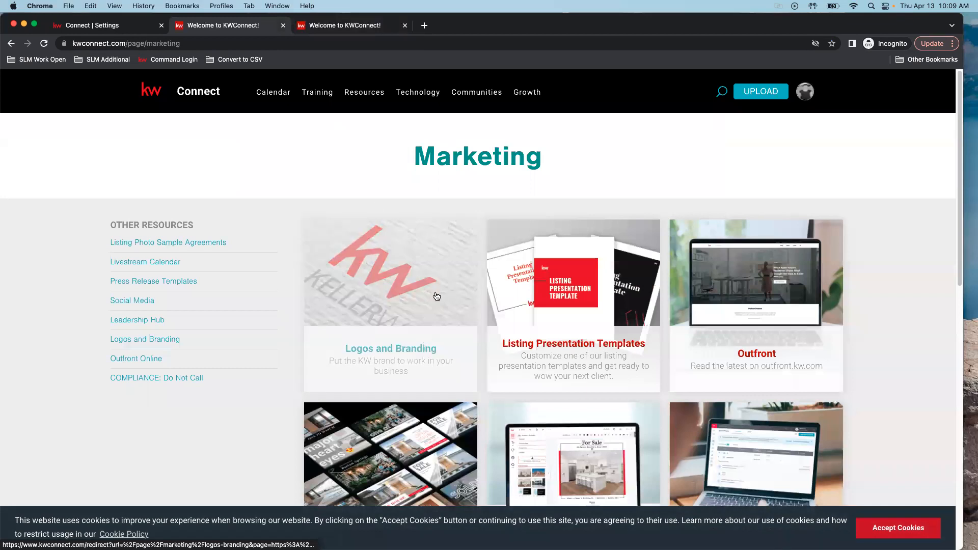
left_click(358, 31)
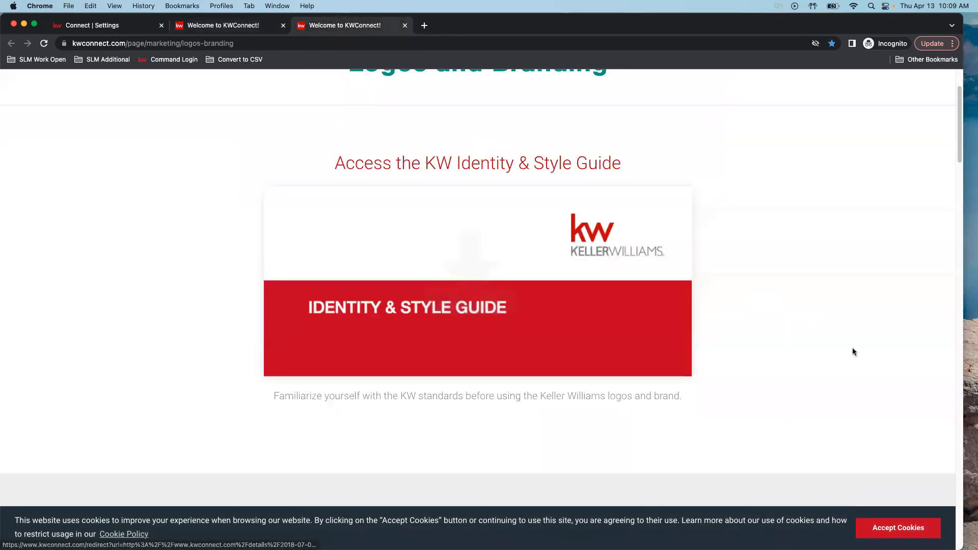
Clear the Market Center Logos search and look over the full market center list and the Primary Logos section
scroll(853, 351, "down", 10)
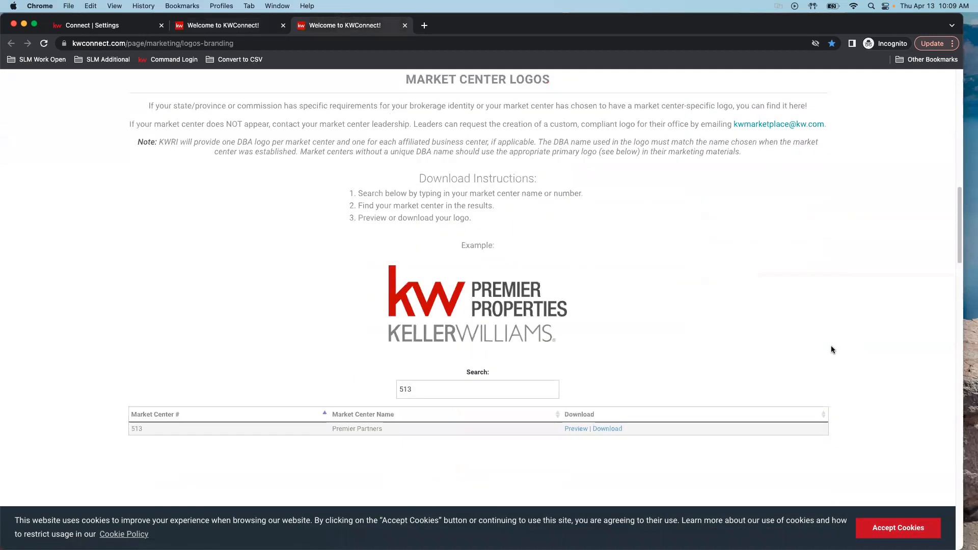
scroll(831, 346, "down", 1)
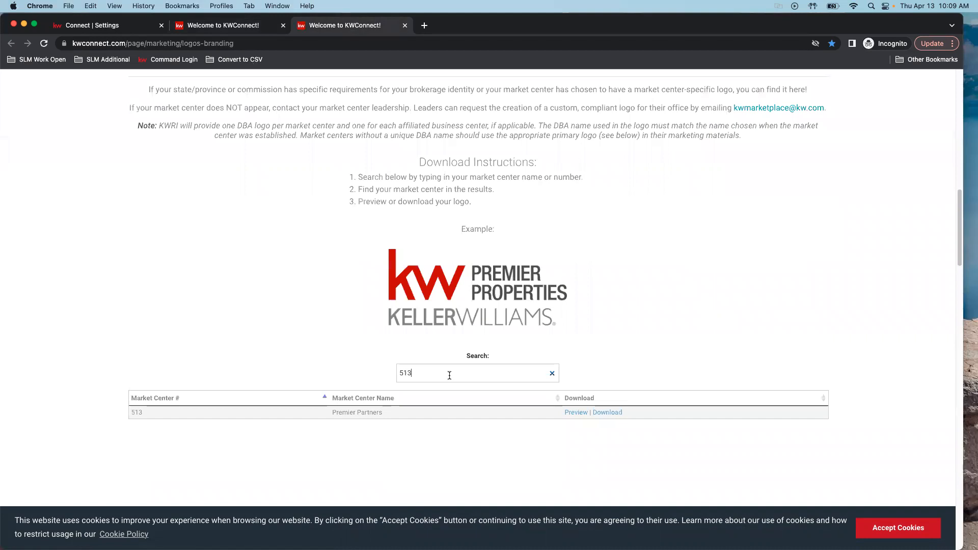
left_click(553, 374)
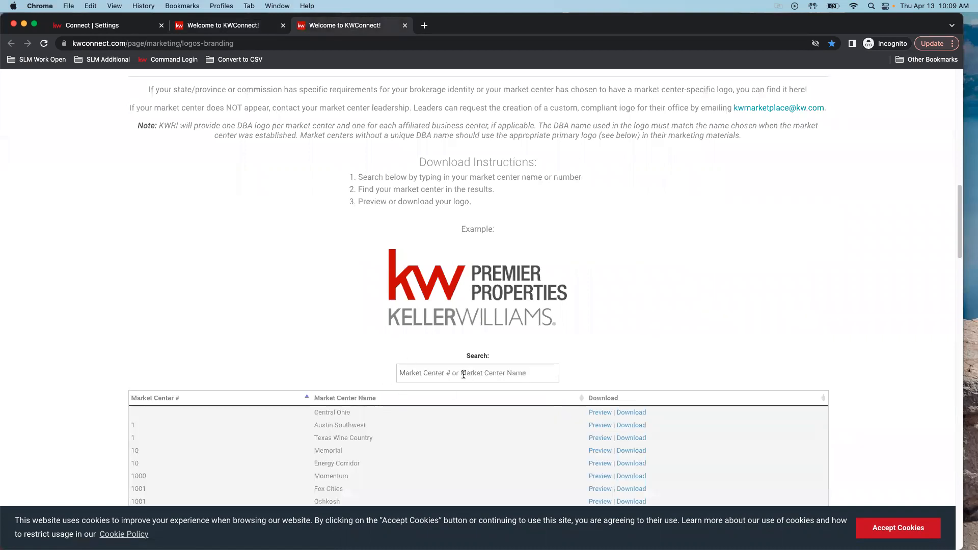
scroll(657, 345, "down", 5)
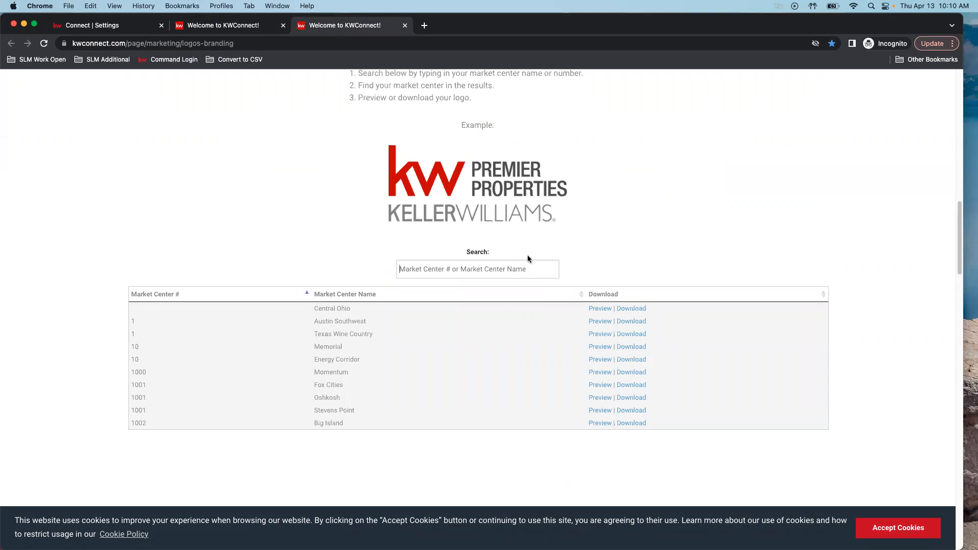
scroll(528, 256, "down", 4)
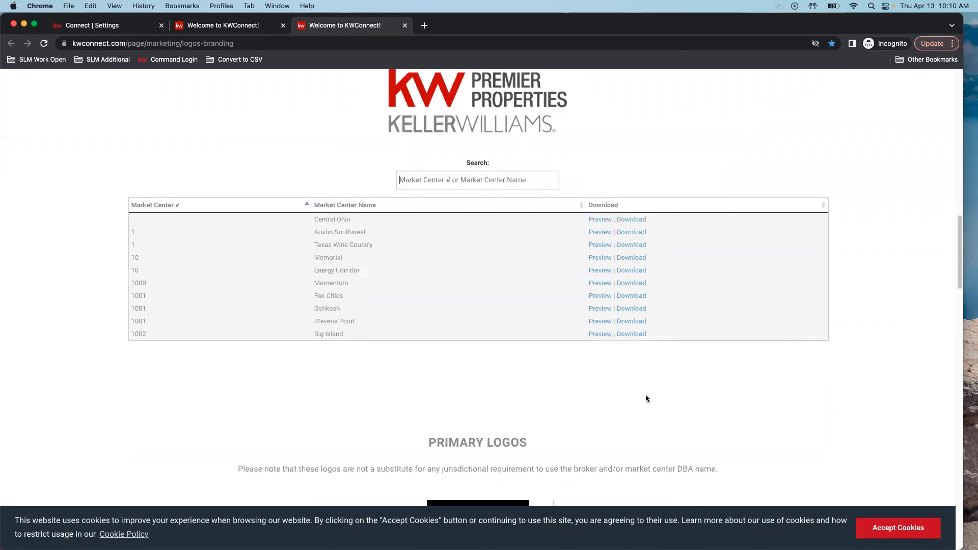
scroll(646, 398, "down", 10)
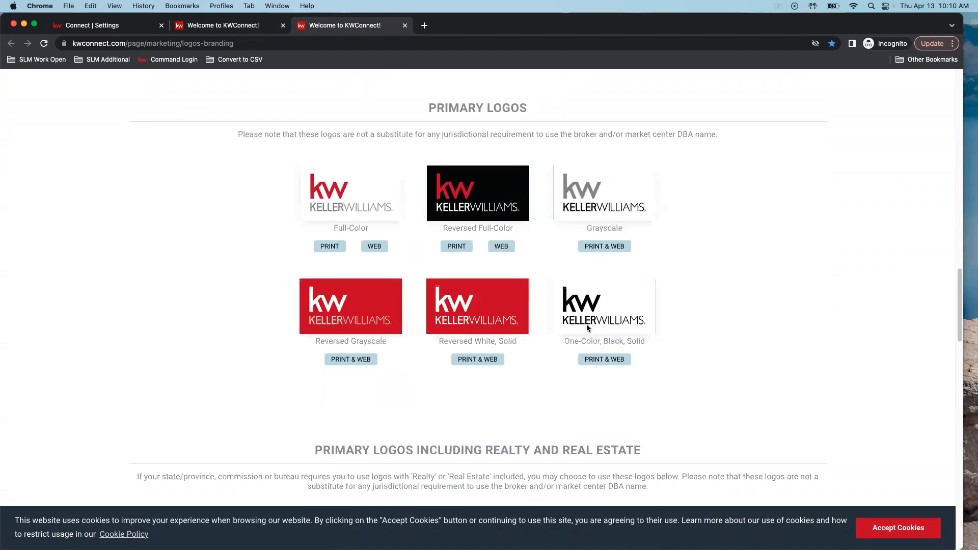
scroll(778, 346, "up", 15)
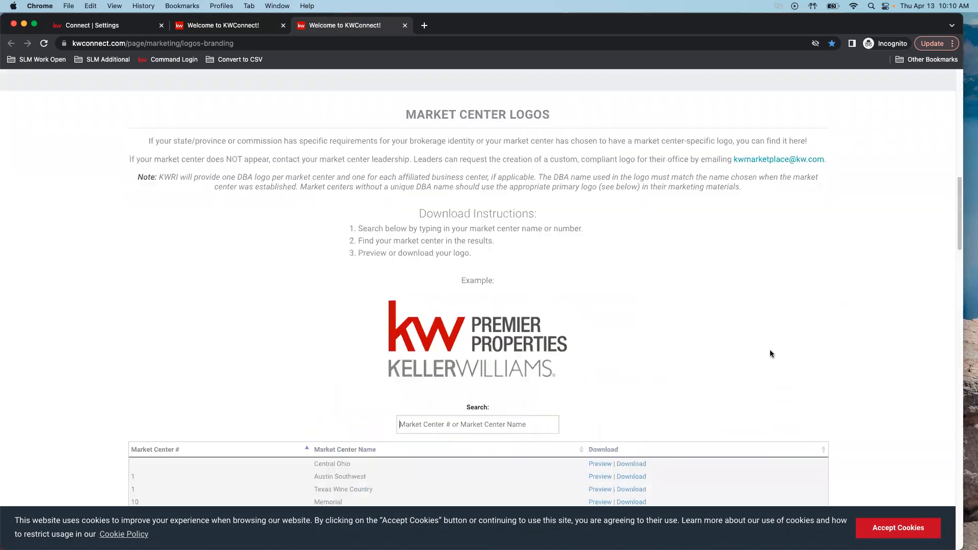
scroll(761, 371, "up", 1)
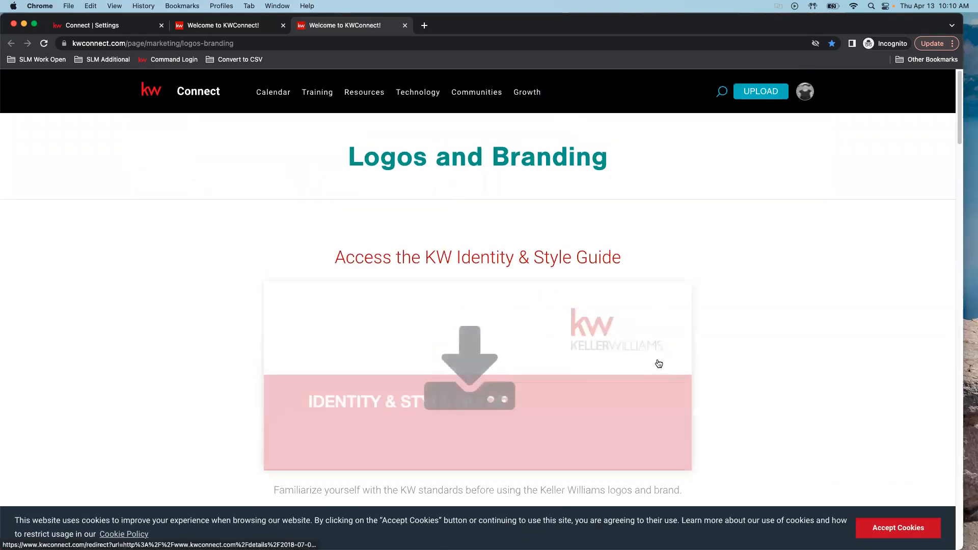
Close both KWConnect pages and return to the My Details section of the Marketing Profile settings
left_click(405, 26)
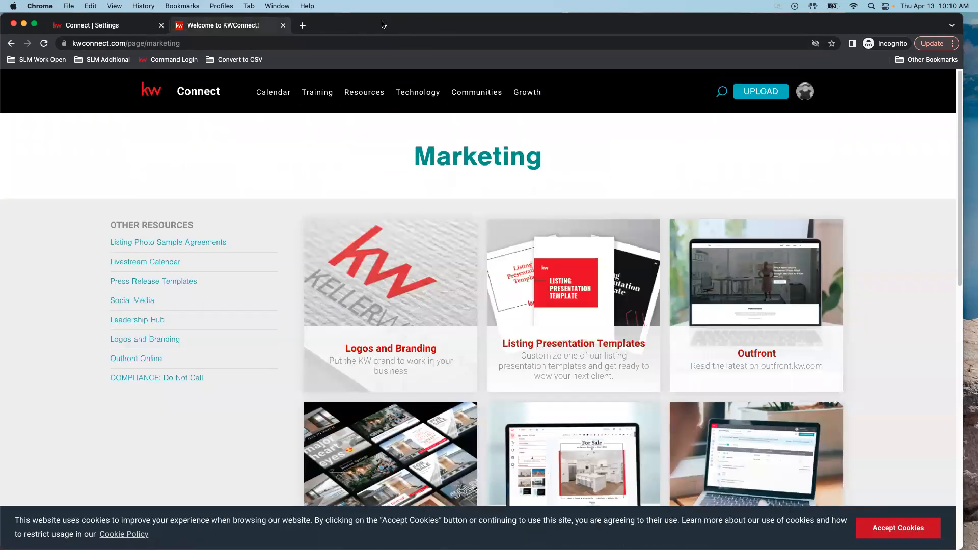
left_click(283, 25)
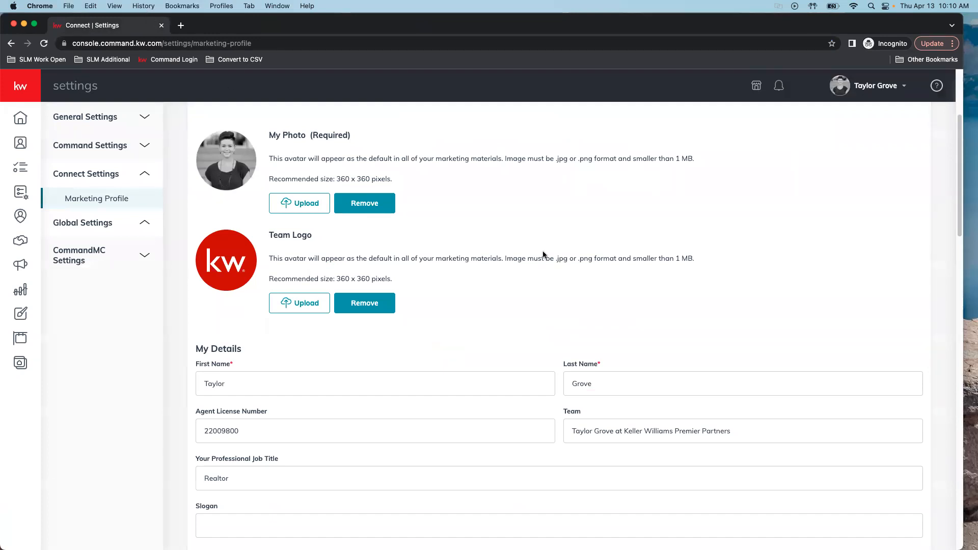
scroll(543, 254, "down", 3)
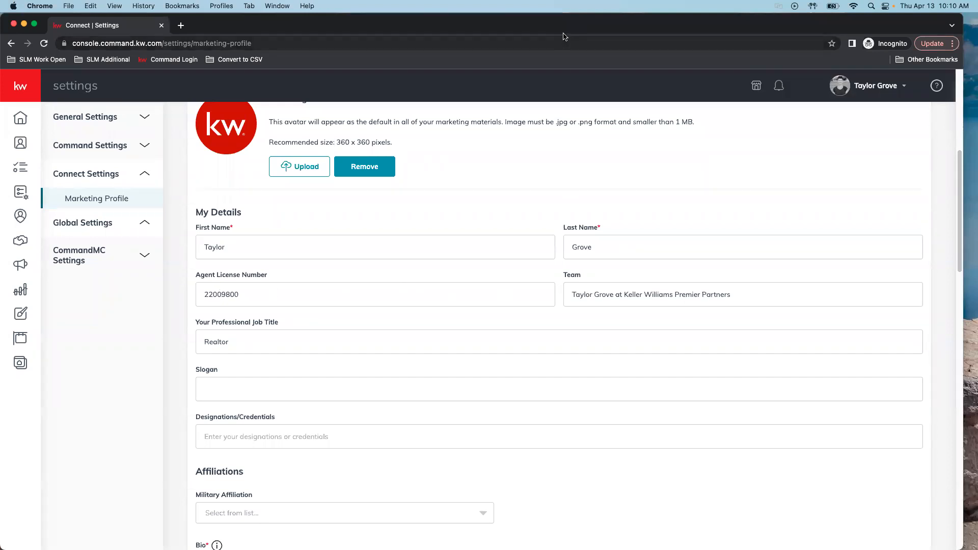
Highlight the Team field's text and review the job title, bio, contact and Market Center / Brokerage fields
left_click(574, 296)
left_click_drag(804, 291, 517, 293)
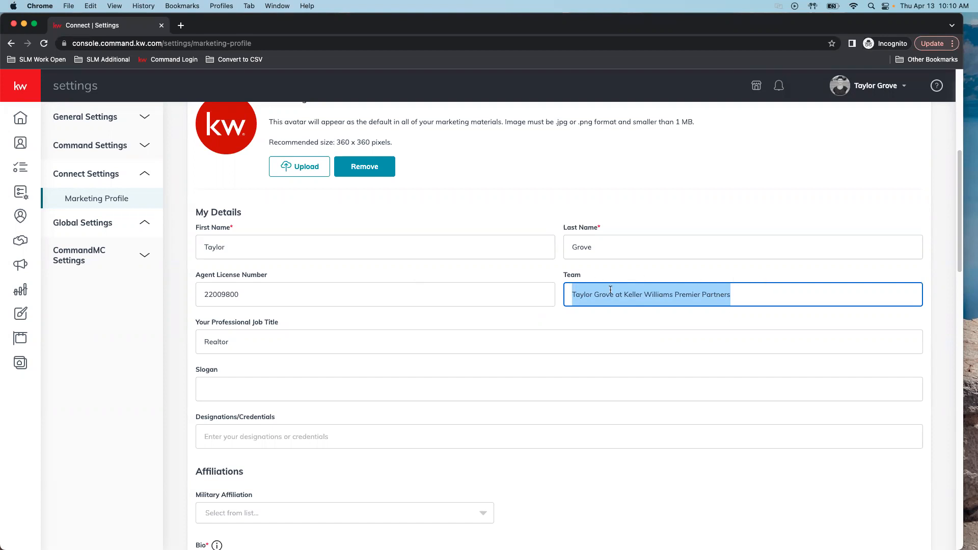
scroll(647, 311, "down", 3)
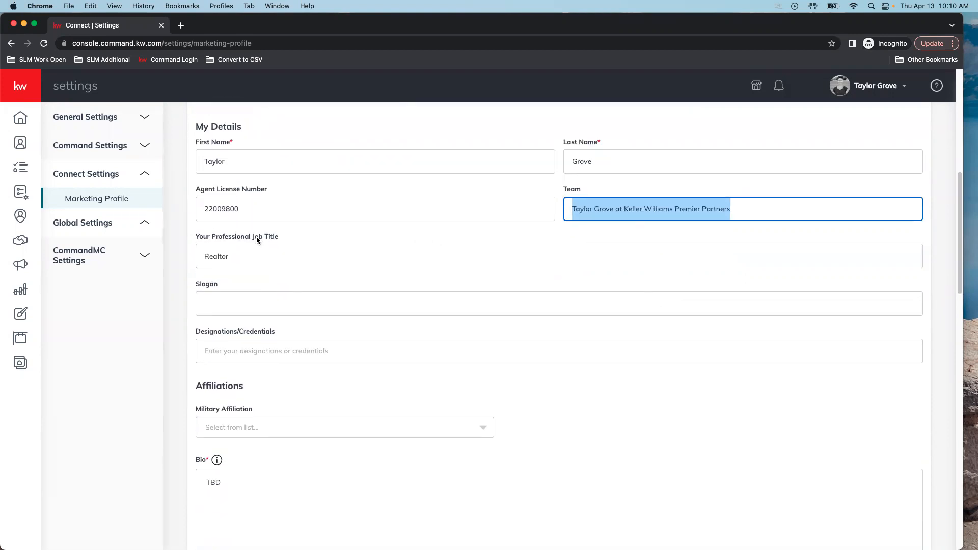
scroll(377, 393, "down", 4)
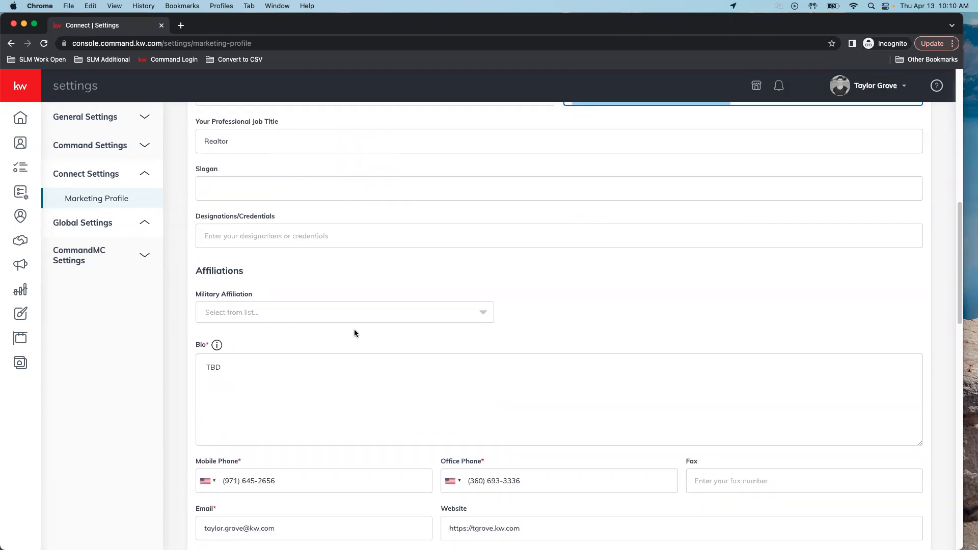
scroll(355, 334, "down", 5)
left_click(220, 228)
scroll(474, 203, "down", 6)
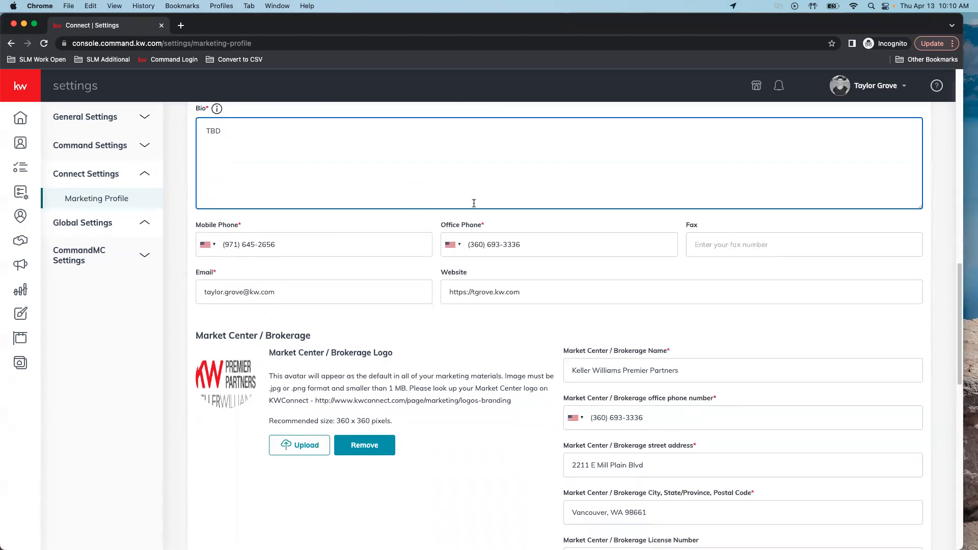
scroll(754, 260, "down", 3)
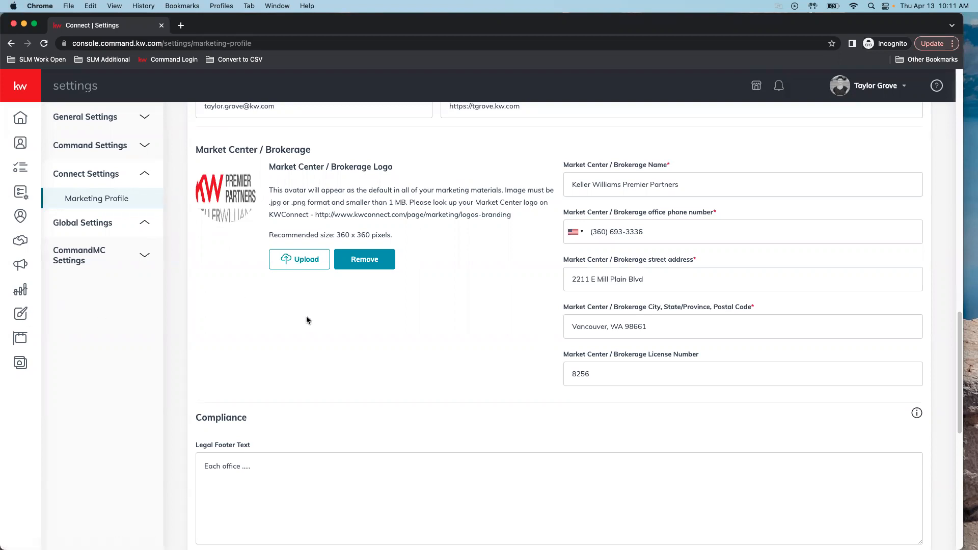
Look back from the Market Center / Brokerage Logo to the My Photo and Team Logo images
scroll(407, 215, "up", 3)
scroll(408, 215, "up", 1)
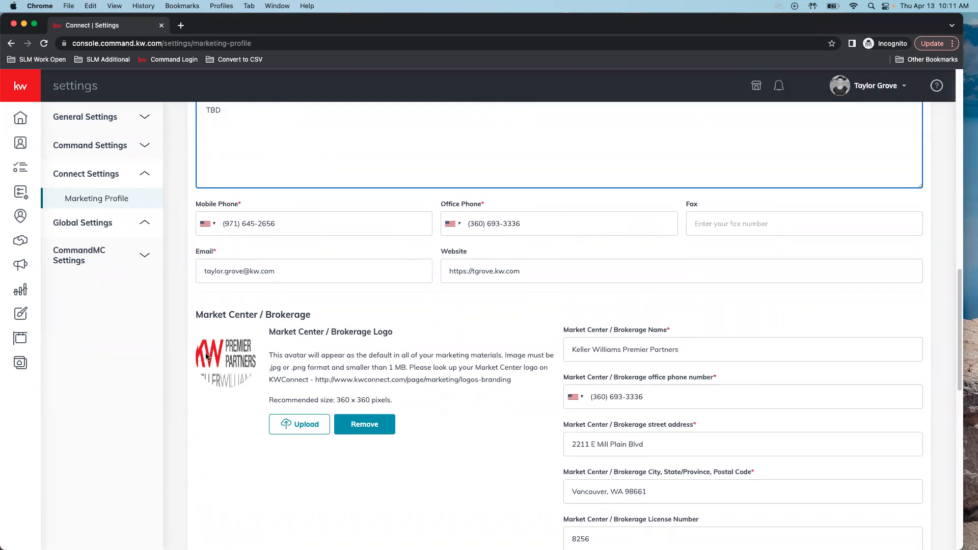
scroll(350, 356, "up", 8)
scroll(353, 358, "up", 4)
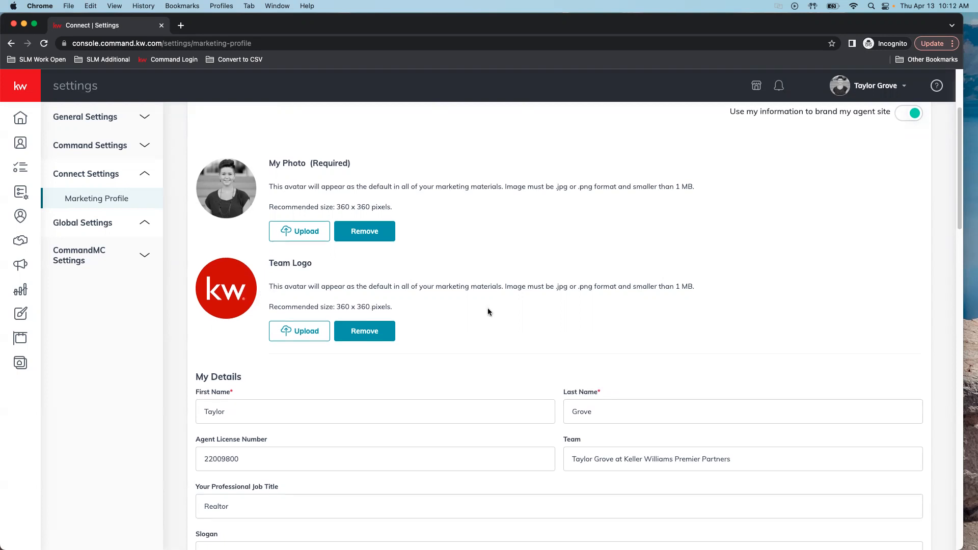
Review the profile from the Team Logo through the brokerage details to the Compliance section's legal footer settings
scroll(377, 285, "down", 1)
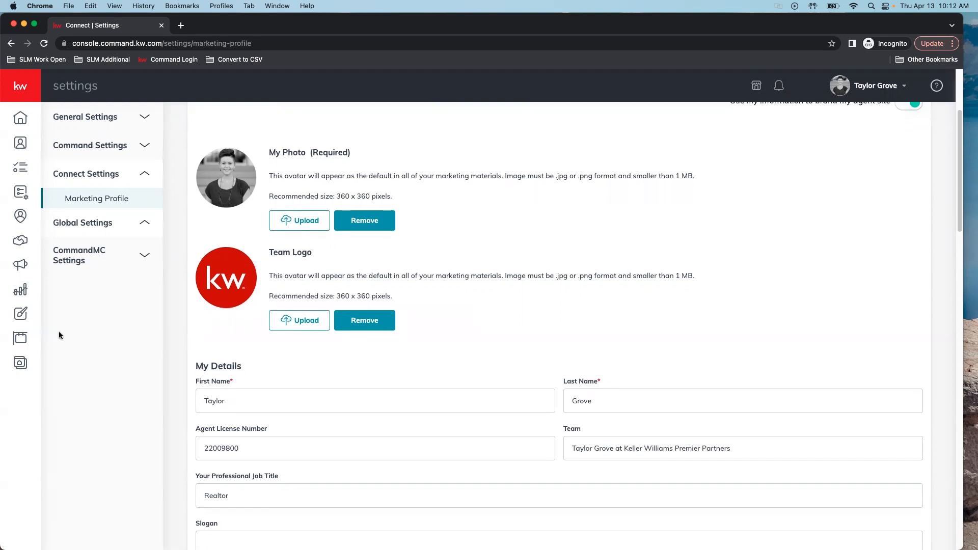
scroll(326, 285, "down", 1)
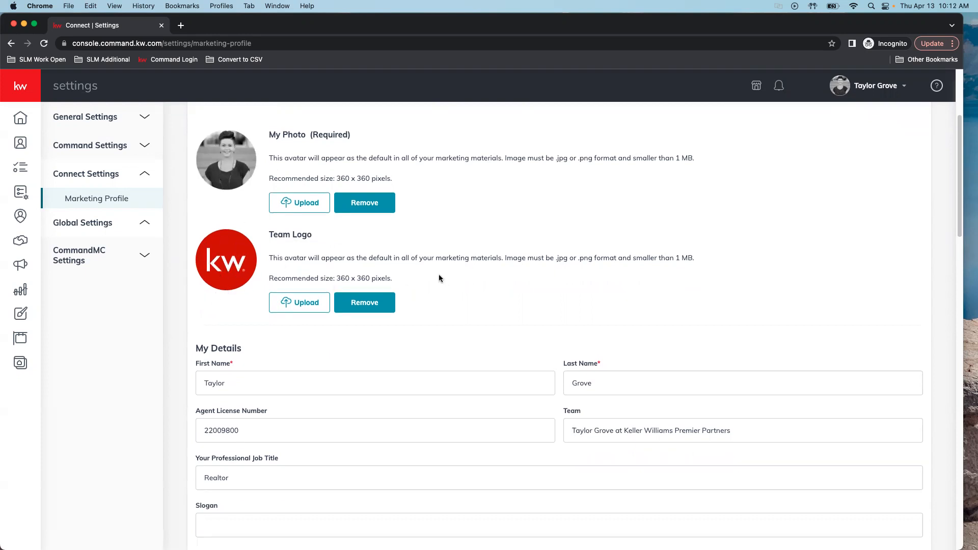
scroll(439, 279, "down", 12)
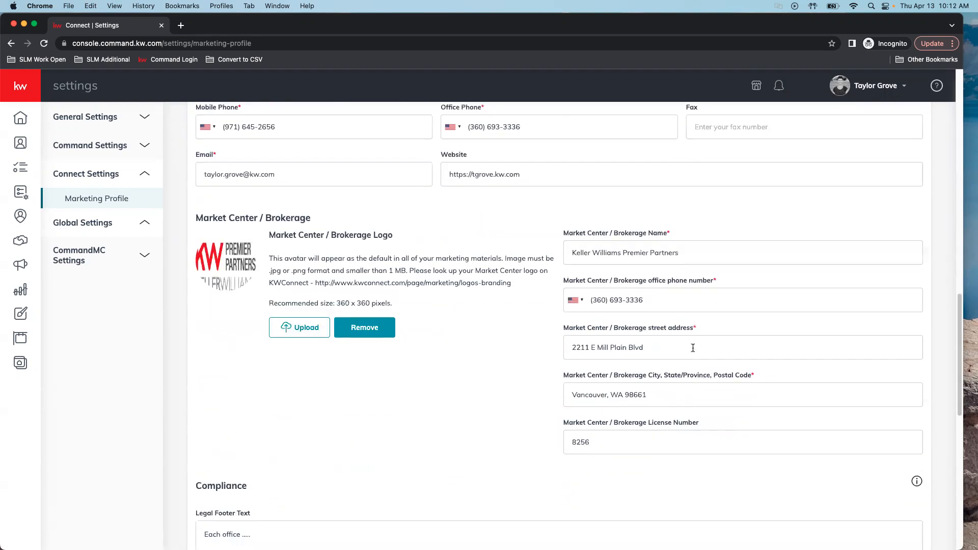
scroll(726, 347, "down", 6)
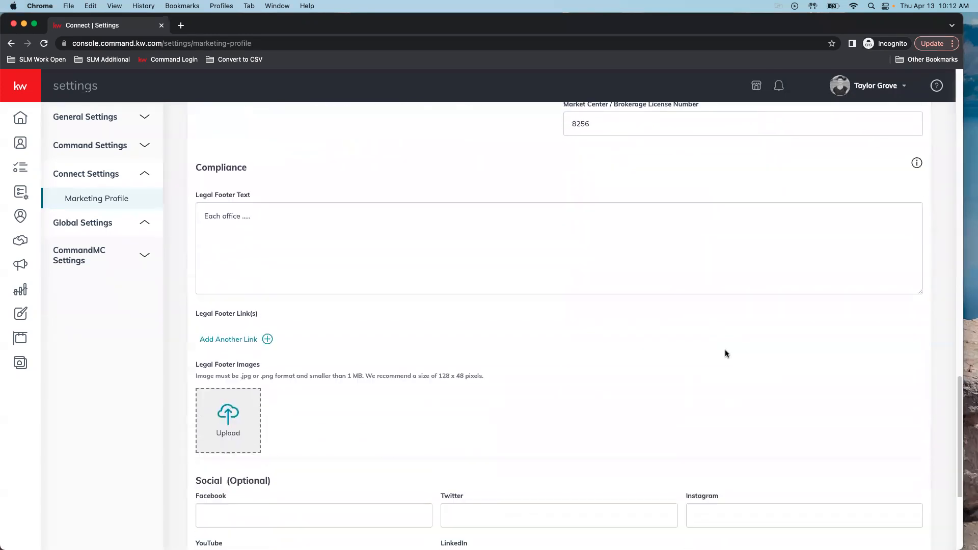
Highlight the existing text in the Legal Footer Text field of the Compliance section
left_click(326, 205)
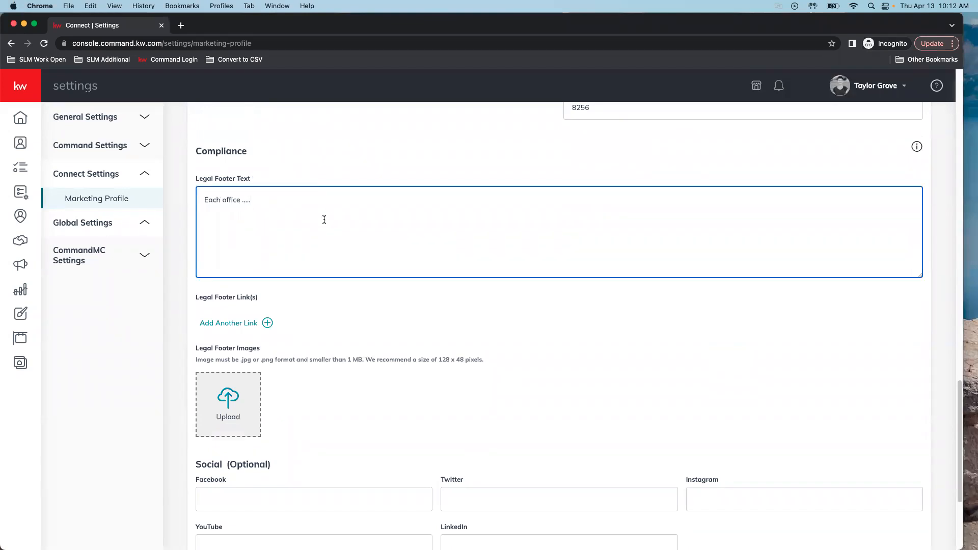
left_click_drag(204, 200, 433, 204)
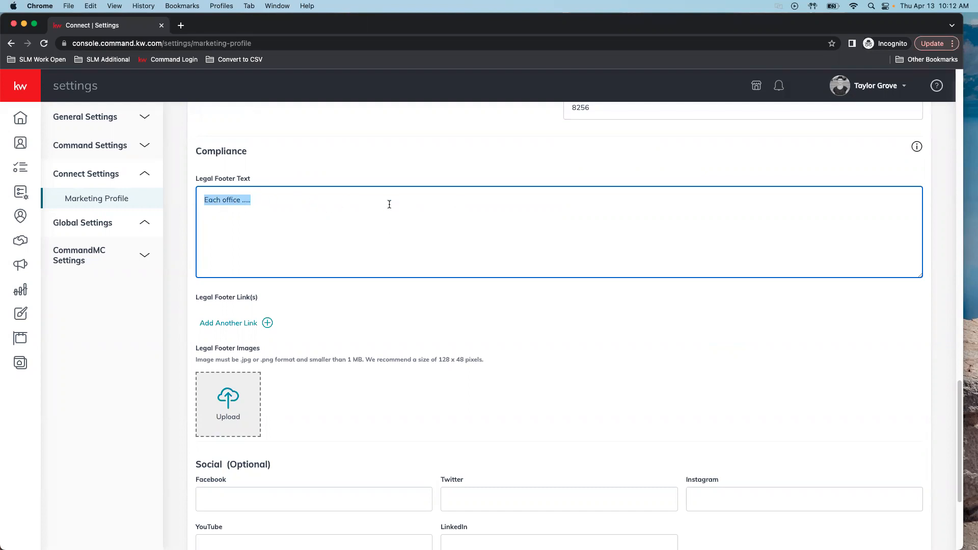
left_click(415, 201)
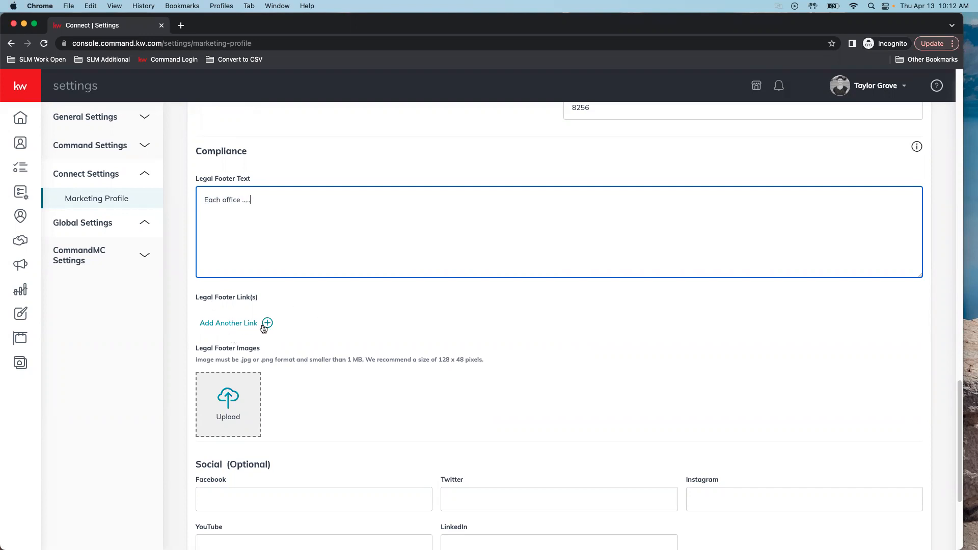
Add two blank legal footer link entries with title and URL fields, and delete both of them again
left_click(232, 324)
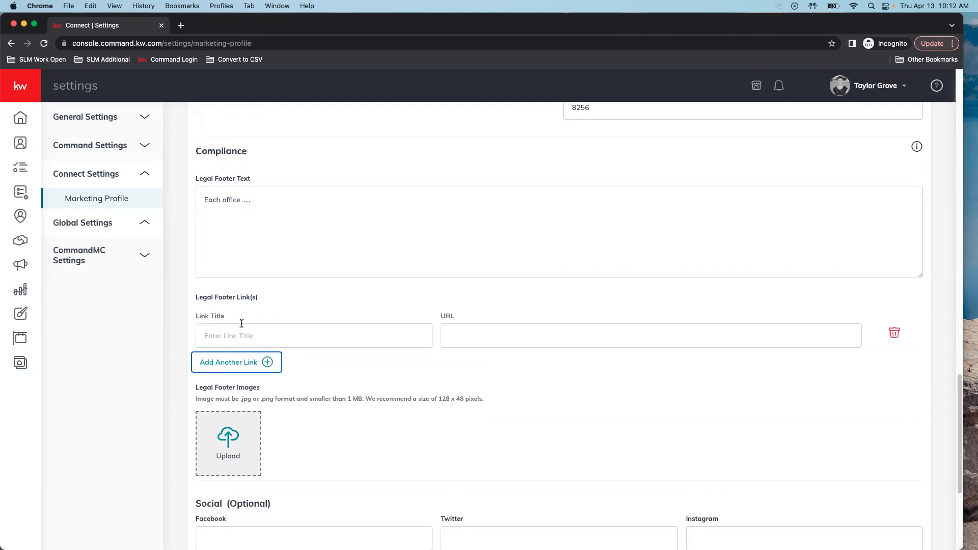
left_click(237, 337)
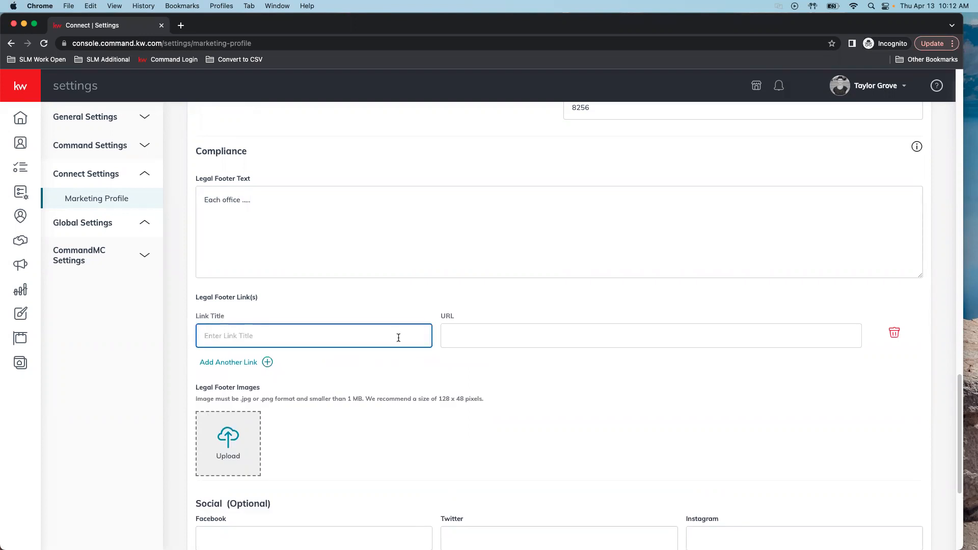
left_click(545, 338)
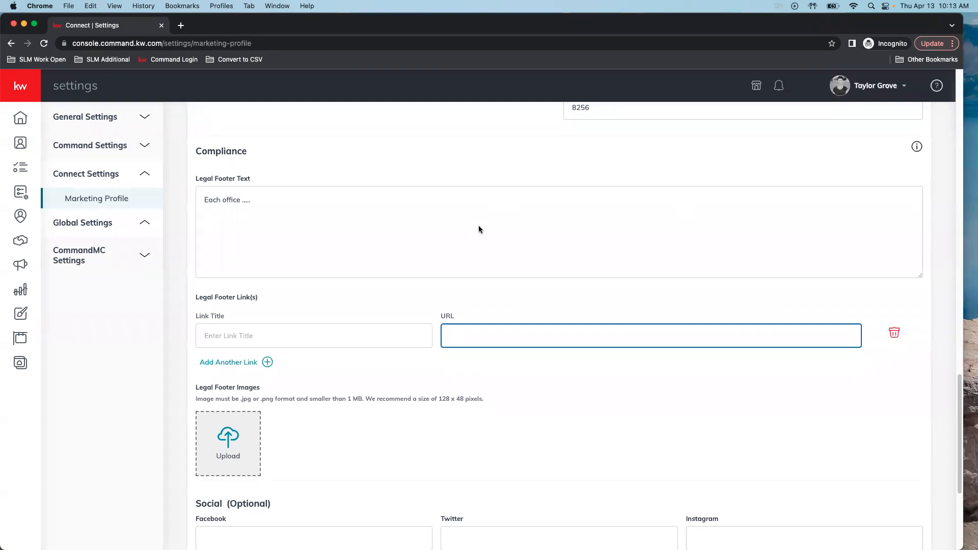
left_click(445, 350)
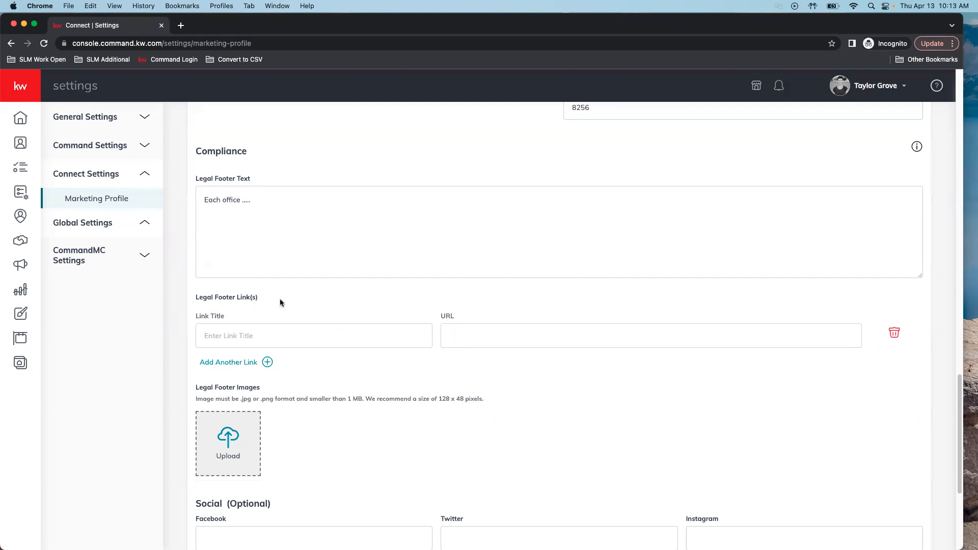
scroll(469, 388, "down", 1)
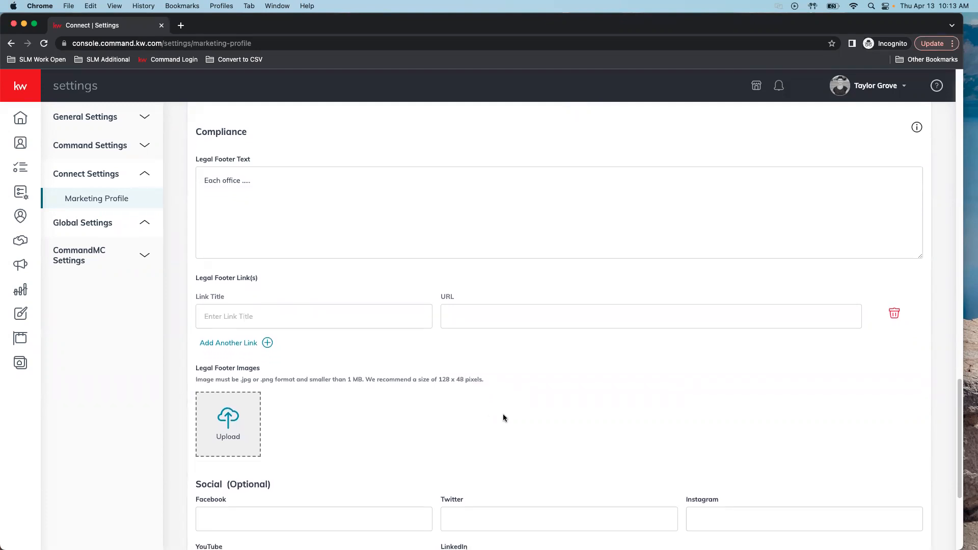
left_click(224, 343)
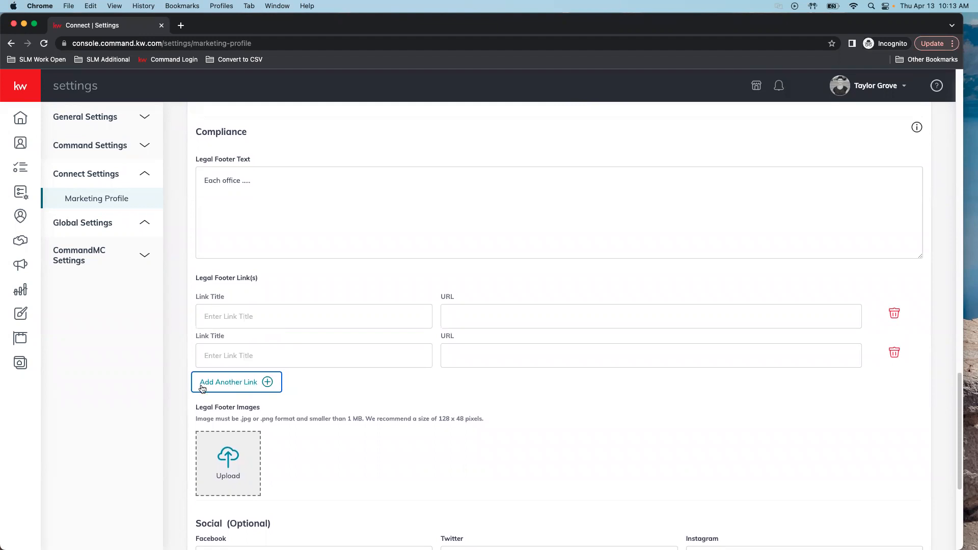
left_click(224, 357)
left_click(262, 312)
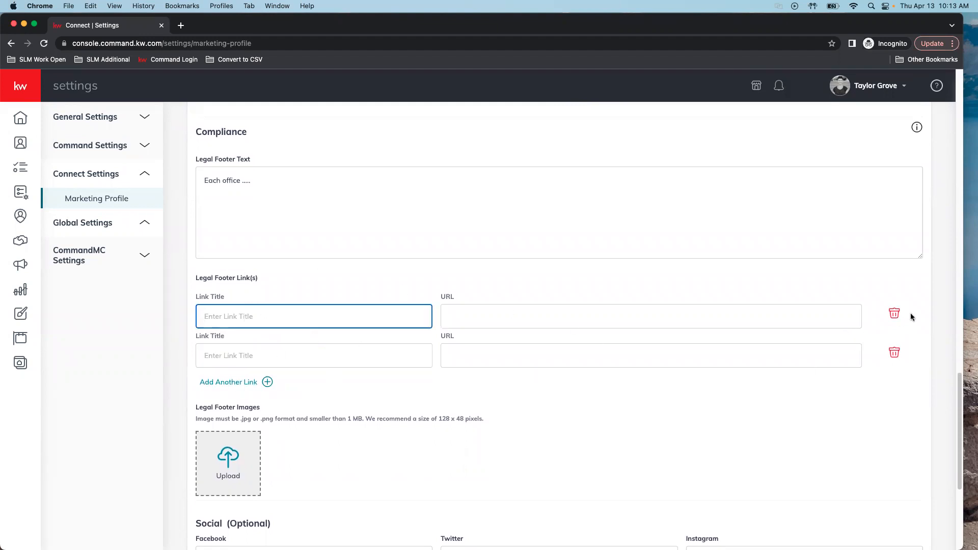
left_click(894, 313)
left_click(894, 312)
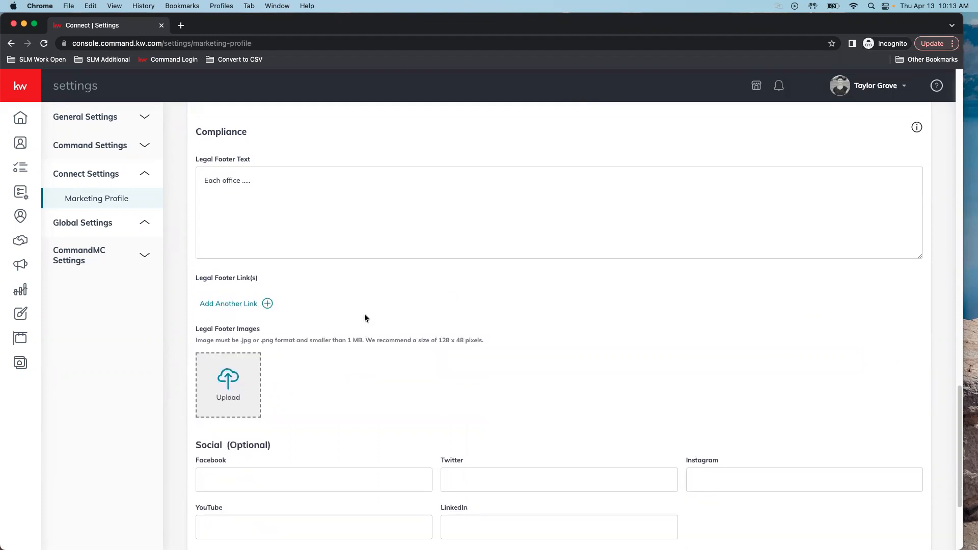
Review the footer image, social and Google Analytics fields, leave them blank, and save the Marketing Profile
scroll(387, 321, "down", 2)
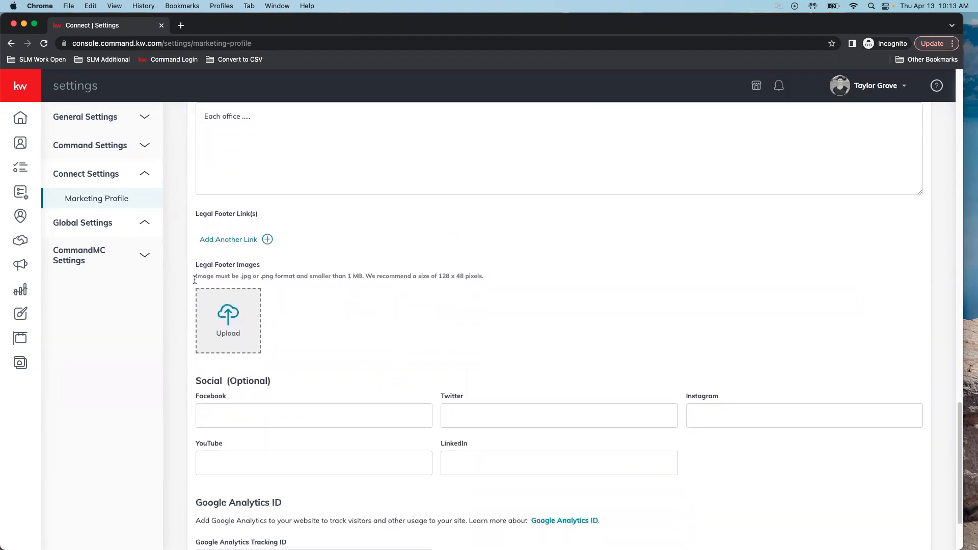
scroll(463, 249, "down", 3)
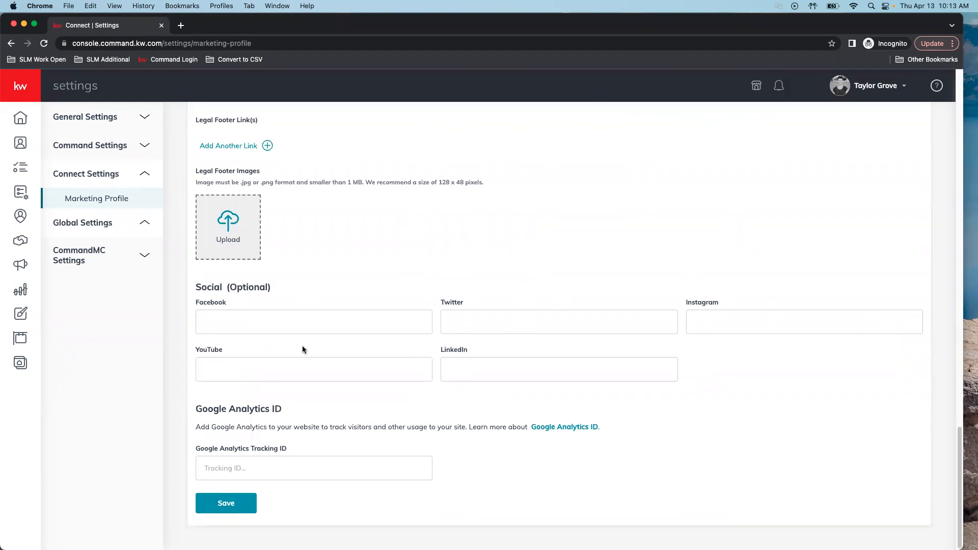
left_click(226, 319)
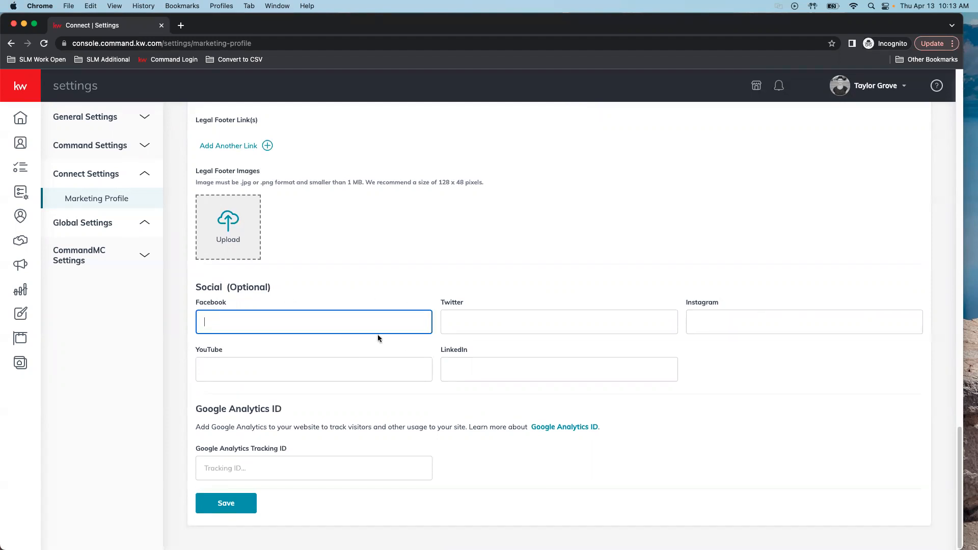
left_click(336, 306)
left_click(275, 319)
left_click(206, 510)
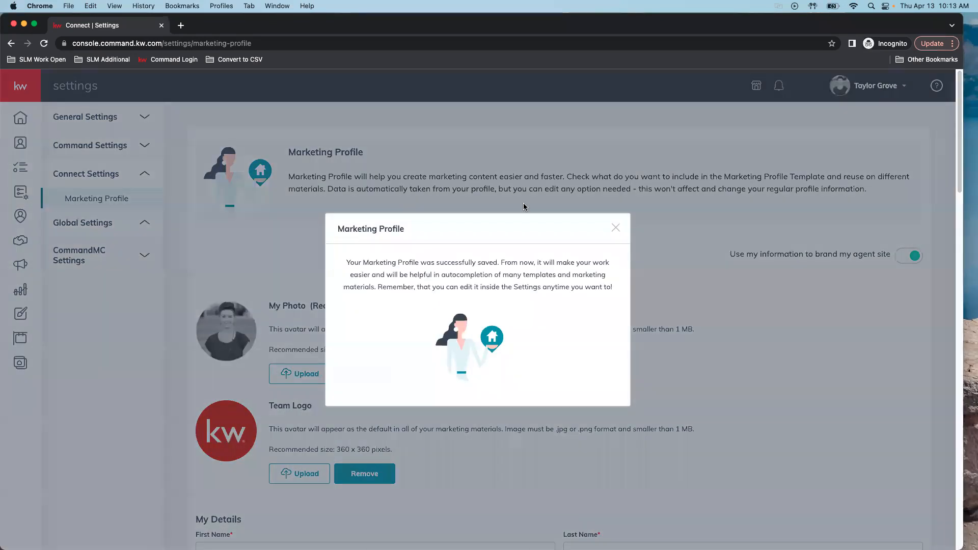
left_click(614, 228)
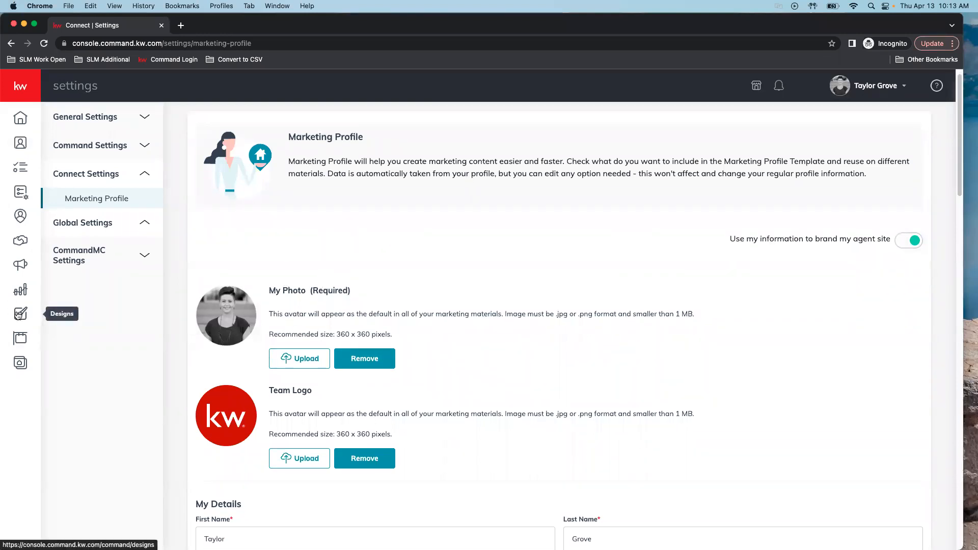
Open the Designs page and switch the browser window to full screen
mouse_move(23, 86)
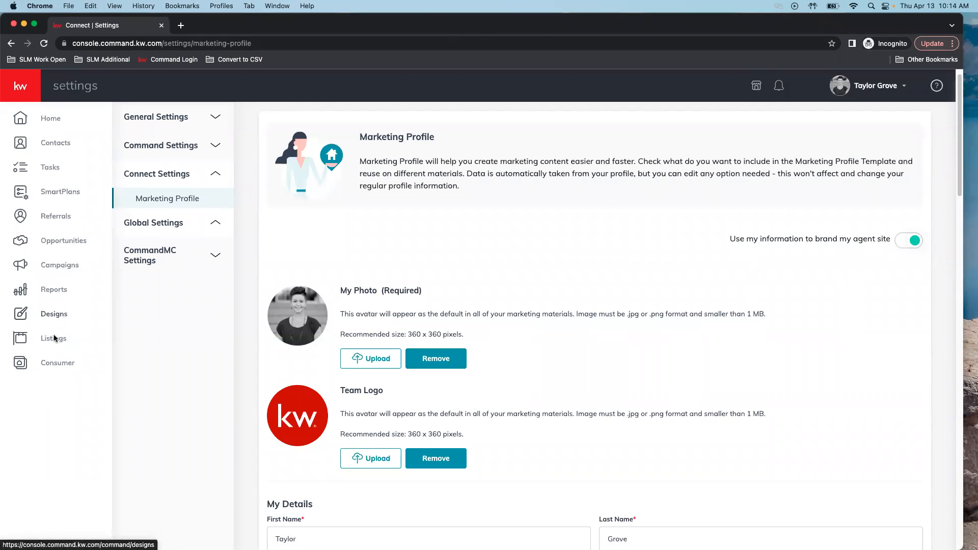
left_click(57, 315)
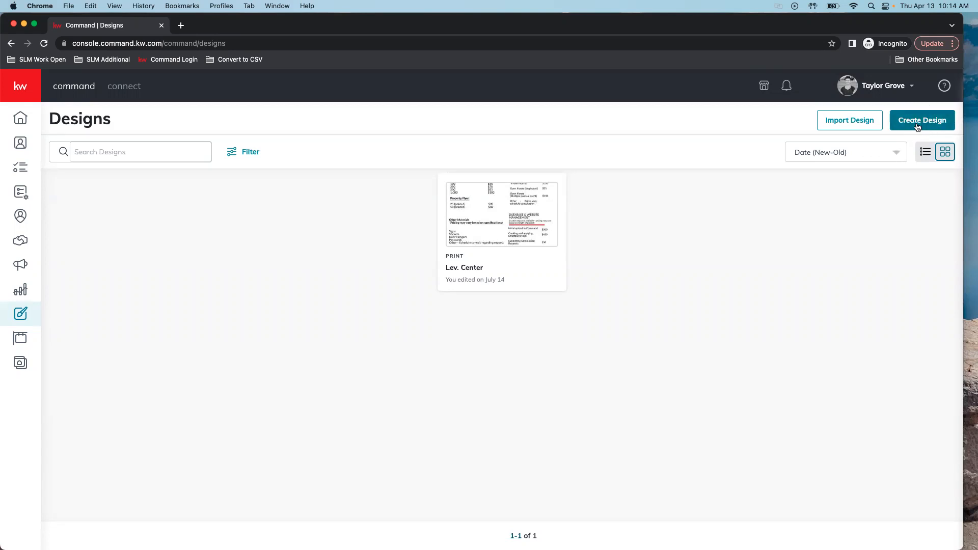
left_click(35, 27)
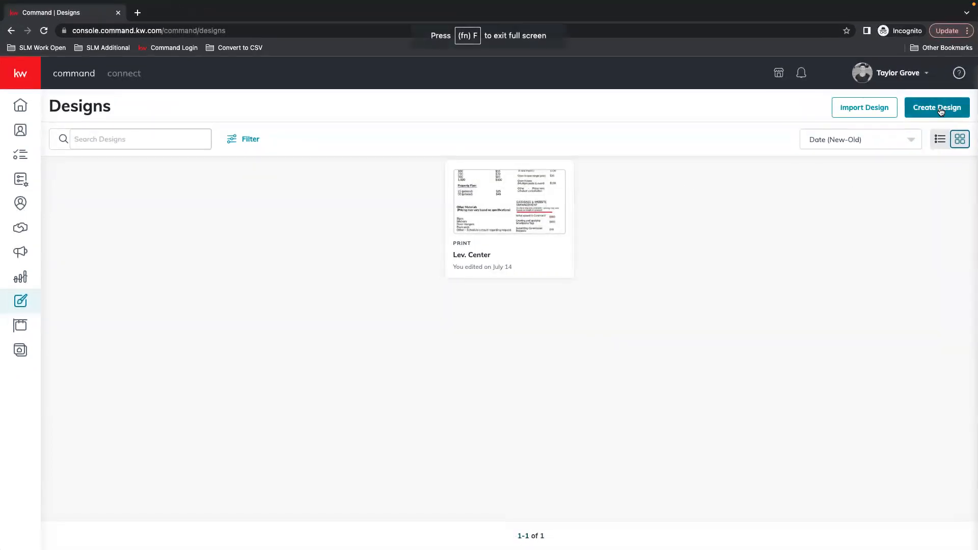
Start creating an Email design and continue to the KW Templates selection
left_click(937, 108)
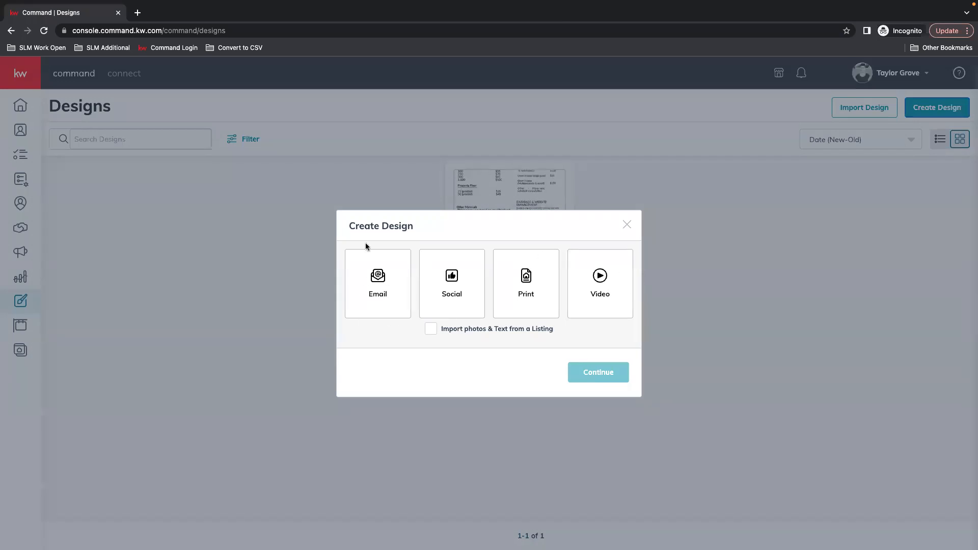
left_click(386, 284)
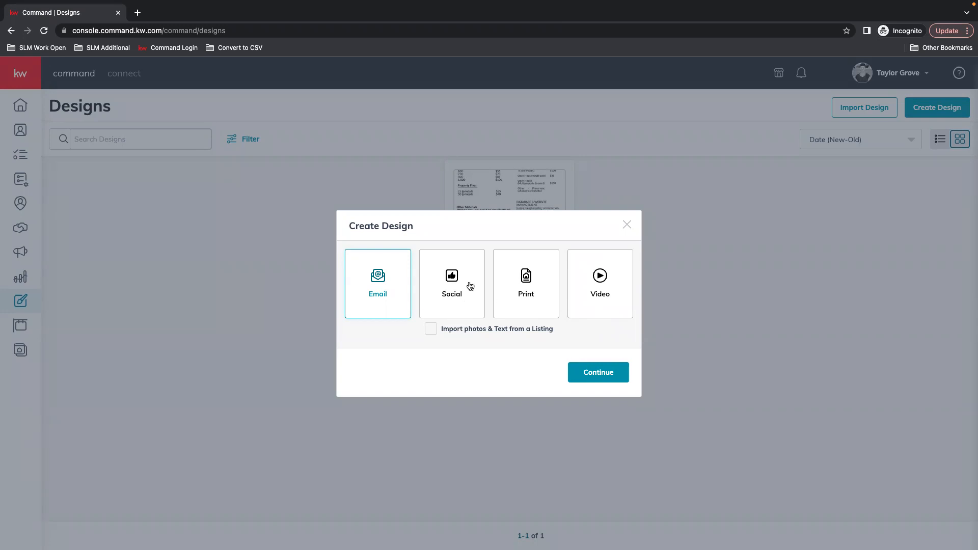
left_click(598, 372)
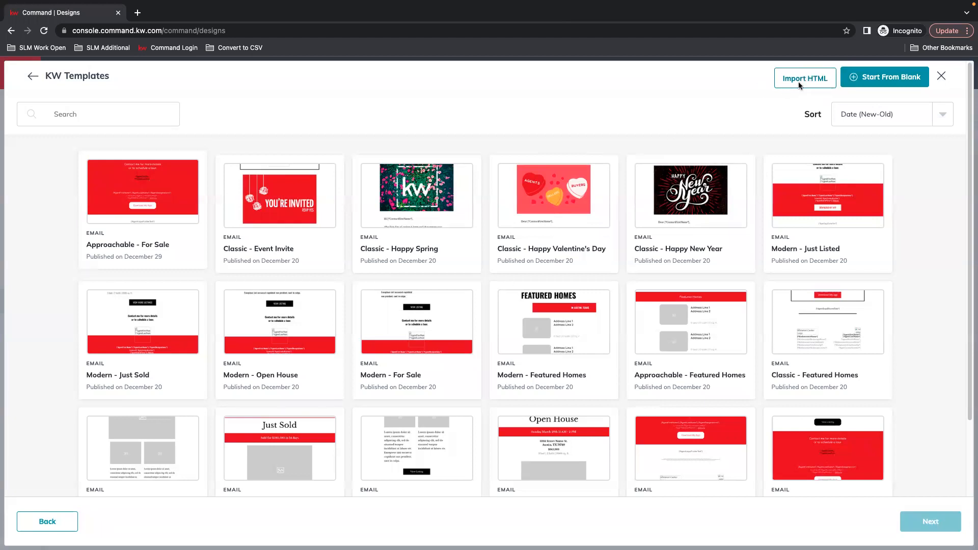
Open the HTML import for the email, highlight the placeholder instruction in the code, and leave without importing to return to Designs
left_click(815, 79)
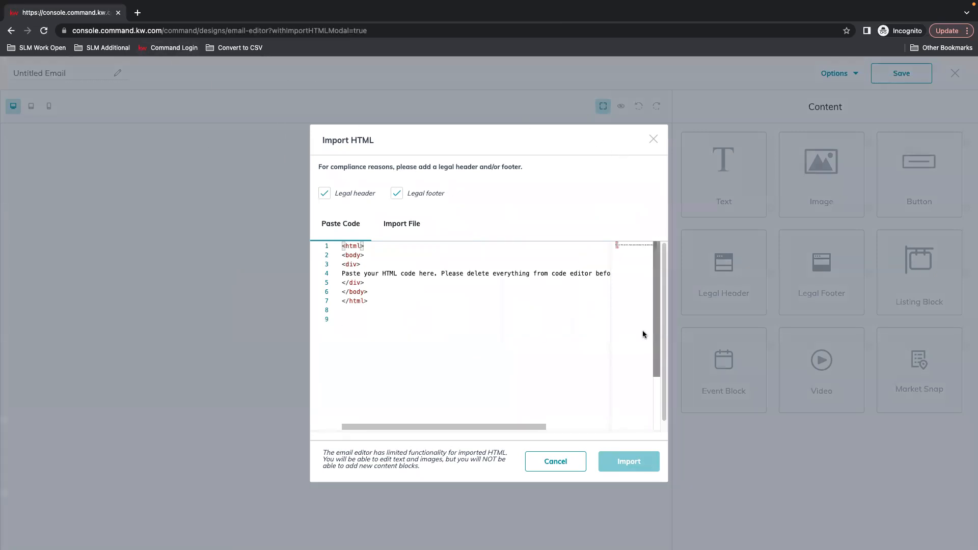
left_click_drag(342, 273, 610, 276)
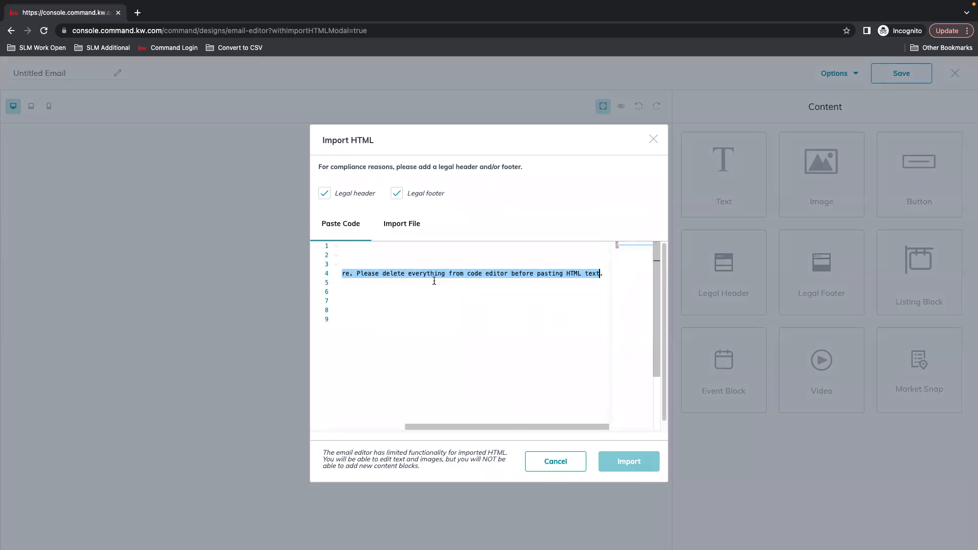
left_click_drag(605, 276, 308, 276)
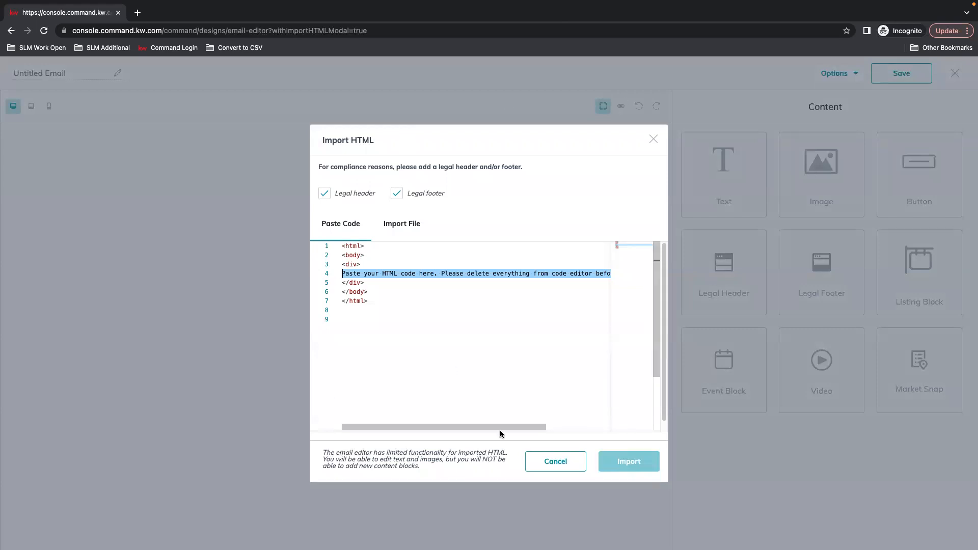
left_click(540, 455)
left_click(10, 33)
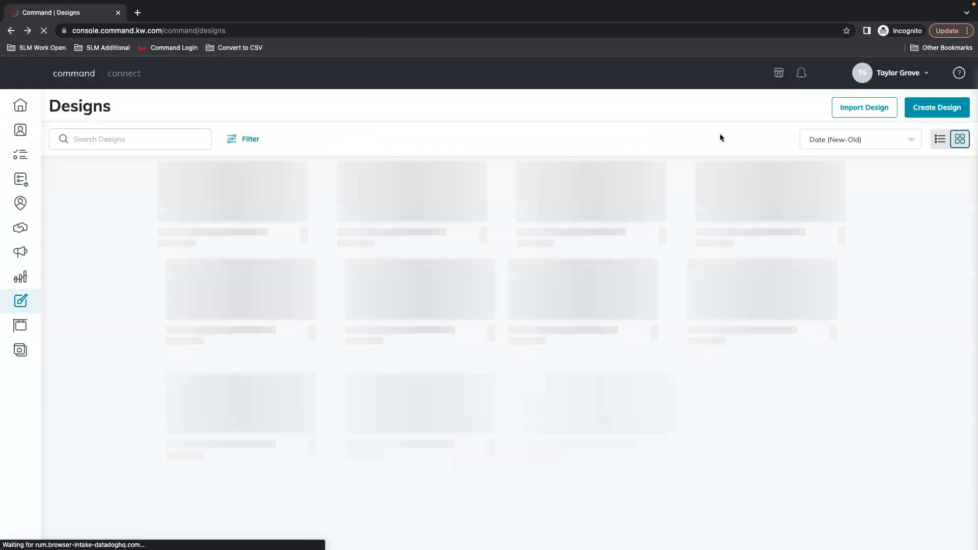
Create a new Email design starting from blank instead of a KW template
left_click(921, 109)
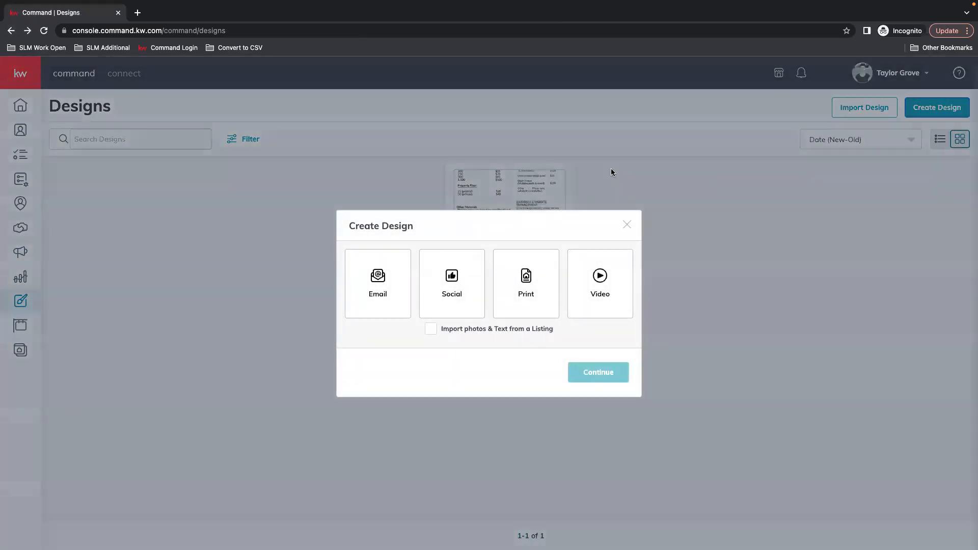
left_click(381, 279)
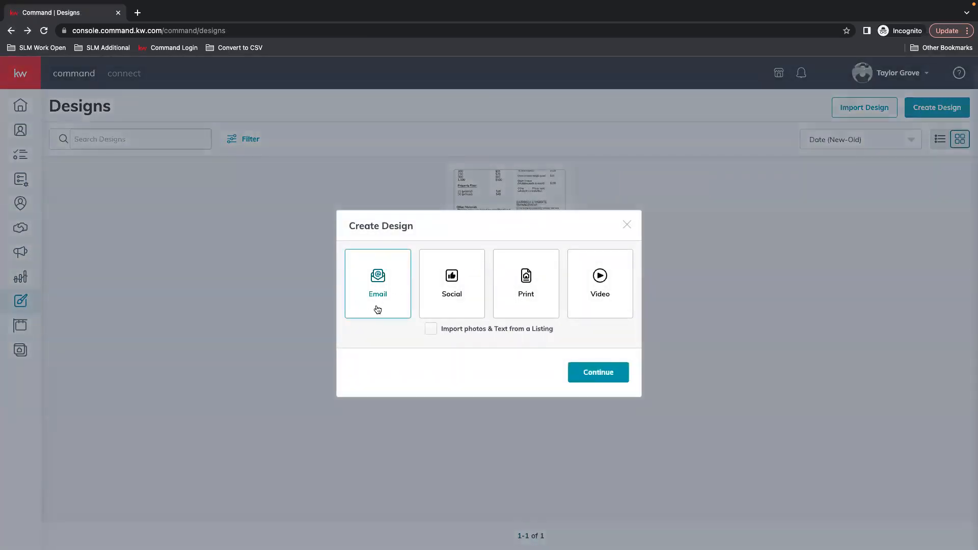
left_click(599, 372)
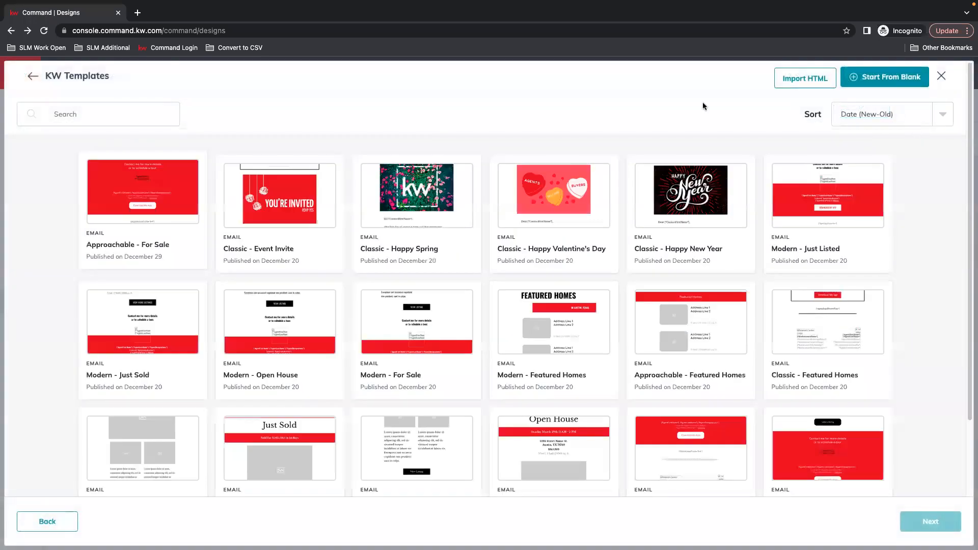
left_click(884, 79)
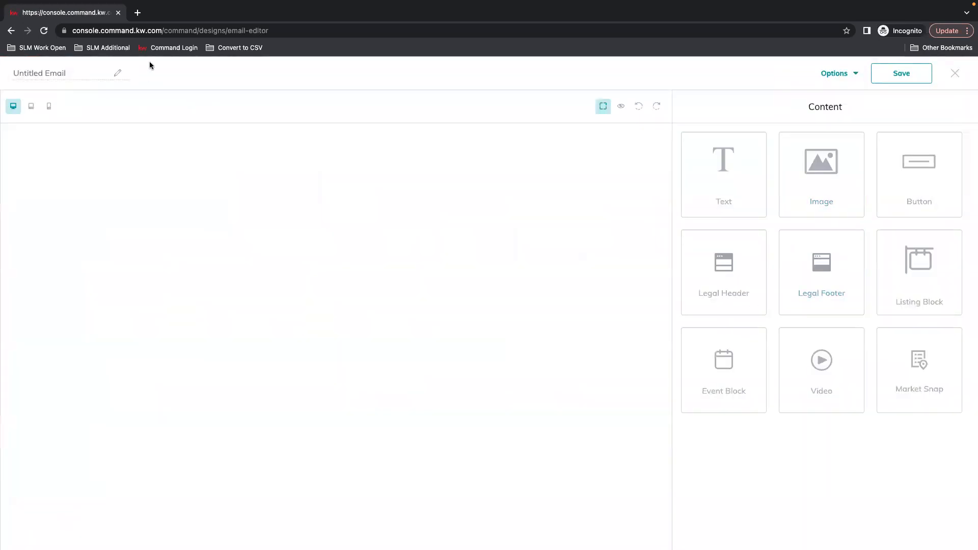
Name the untitled email design "Newsletter"
left_click(41, 74)
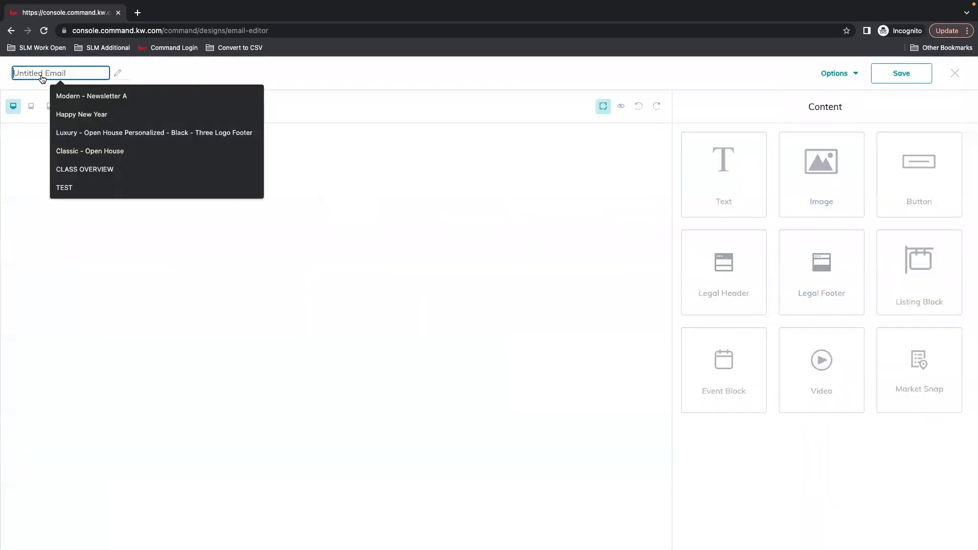
type("Newsletter")
left_click(213, 74)
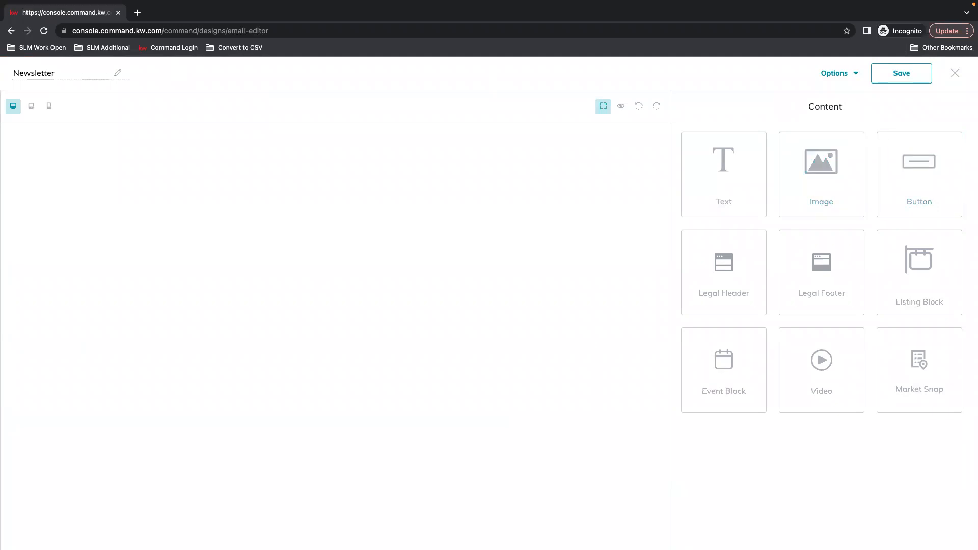
Add the Legal Header and Legal Footer blocks to the email body, and check them in the desktop preview
left_click_drag(703, 253, 550, 214)
left_click_drag(819, 264, 405, 216)
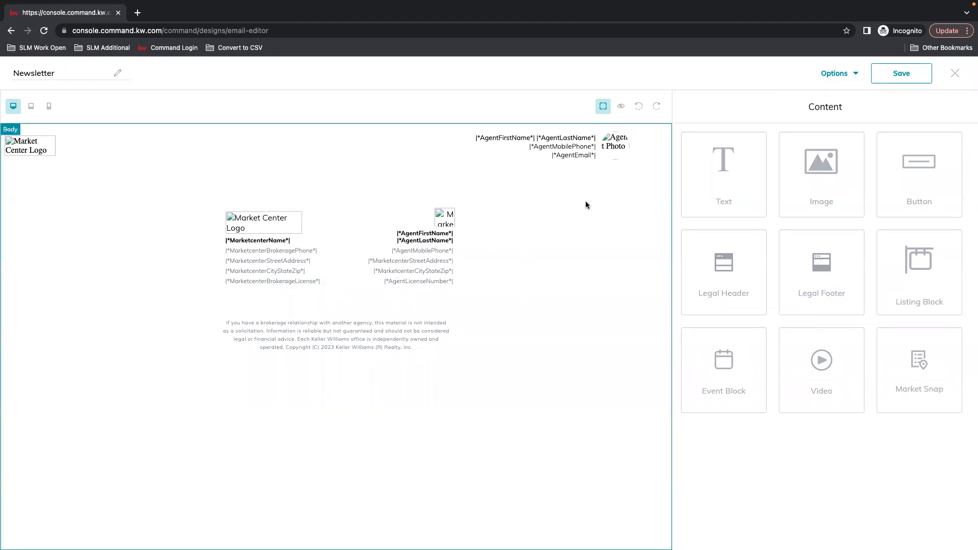
left_click(620, 106)
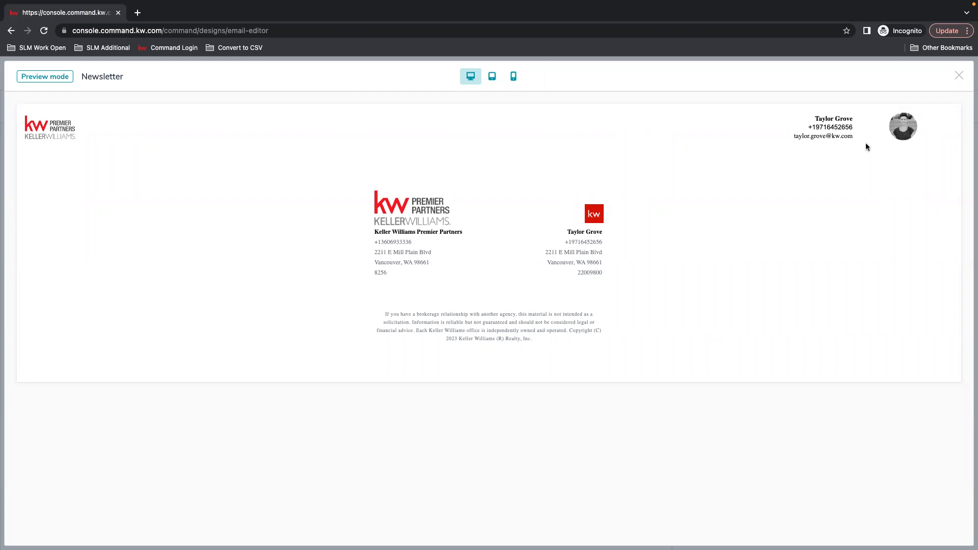
left_click(958, 76)
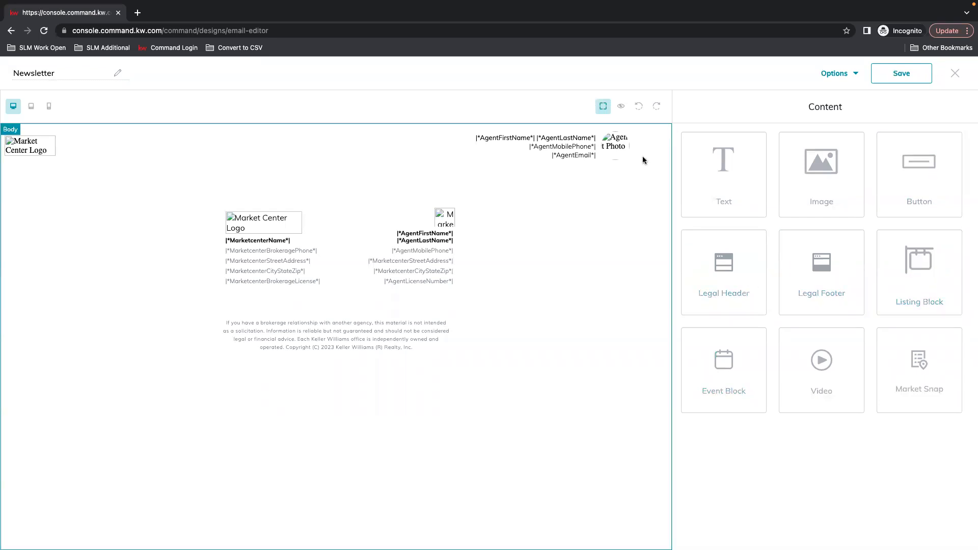
Add a Text block between the legal header and footer with the centered text "CHECK OUT THE LATEST NEWS ABOUT THE MARKET"
left_click_drag(737, 160, 388, 166)
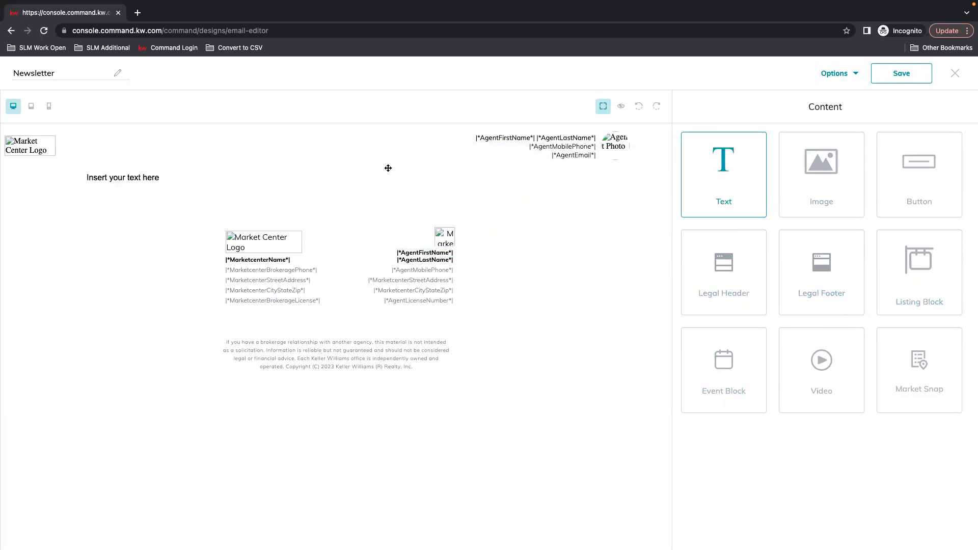
left_click(169, 178)
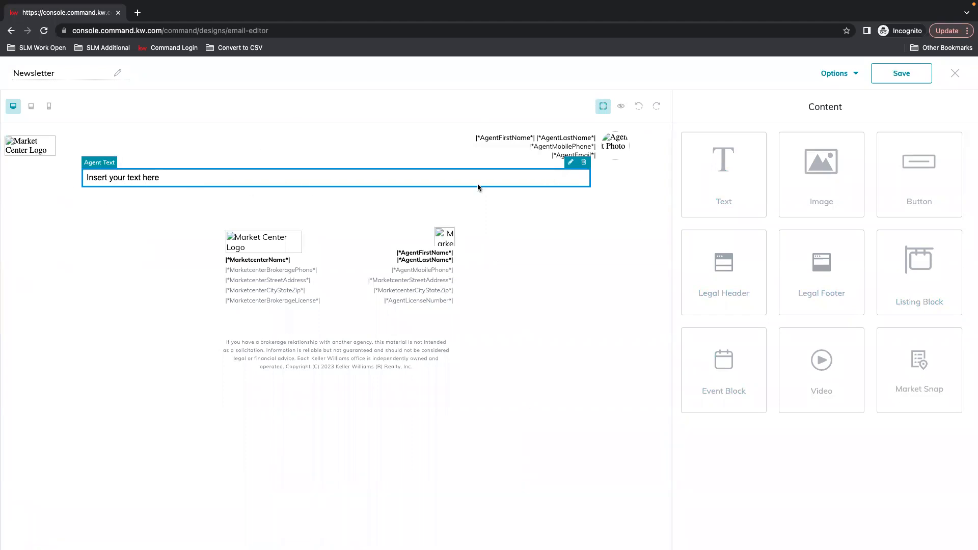
left_click(571, 164)
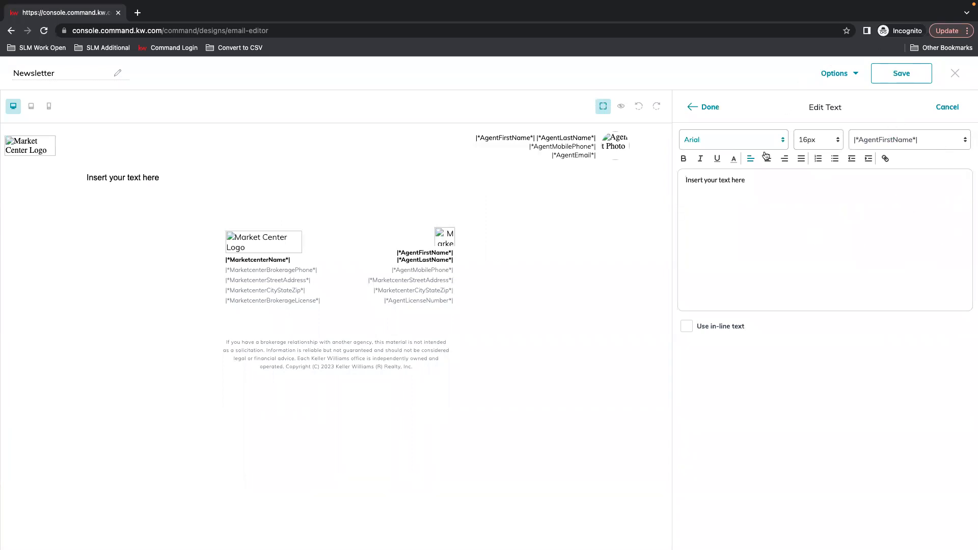
left_click_drag(772, 182, 652, 181)
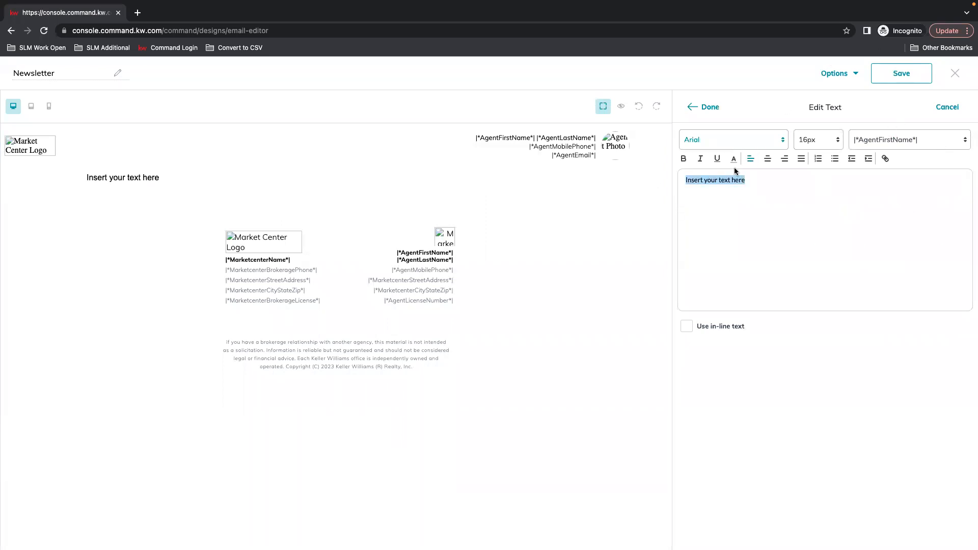
type("c")
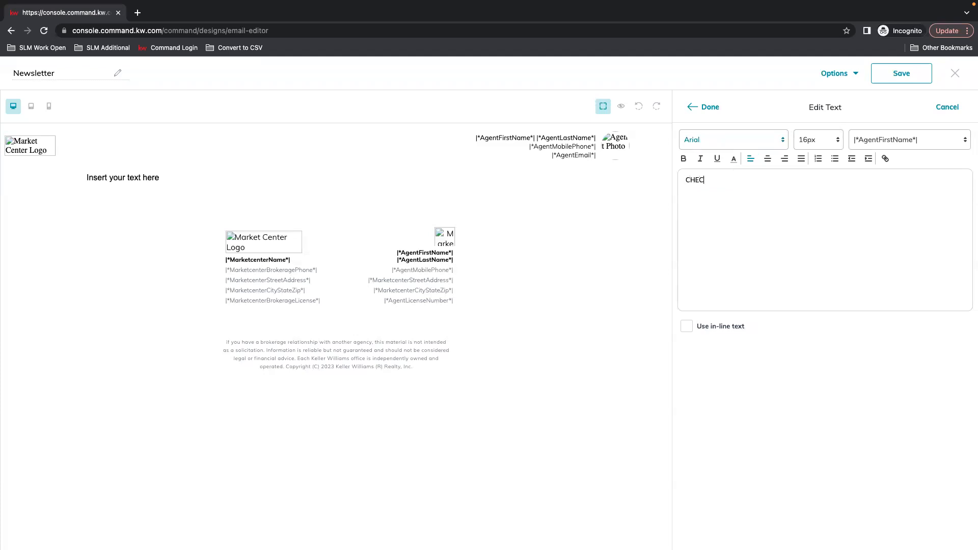
type("HECK OUT THE LASTEST")
key("BackSpace")
type("NEWS ABOUT THE MARKET")
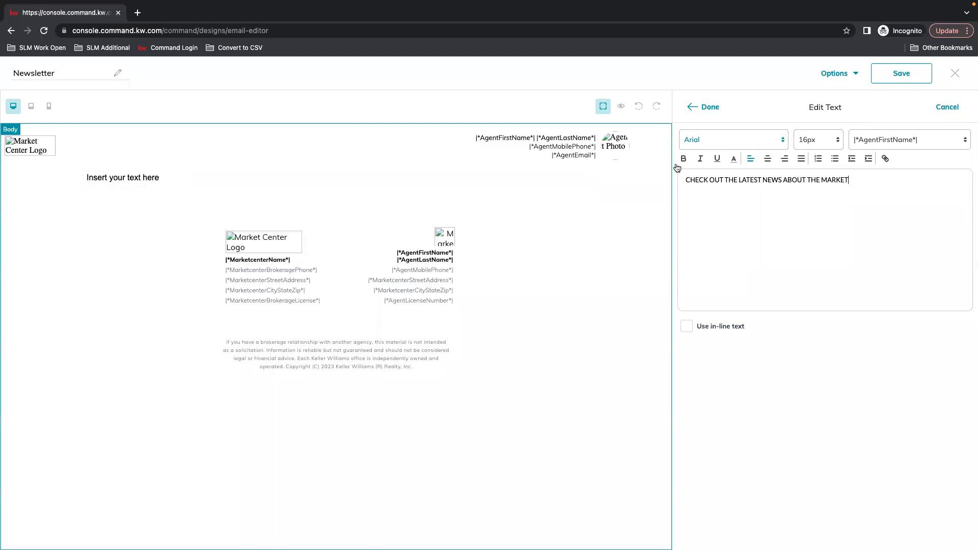
left_click(768, 160)
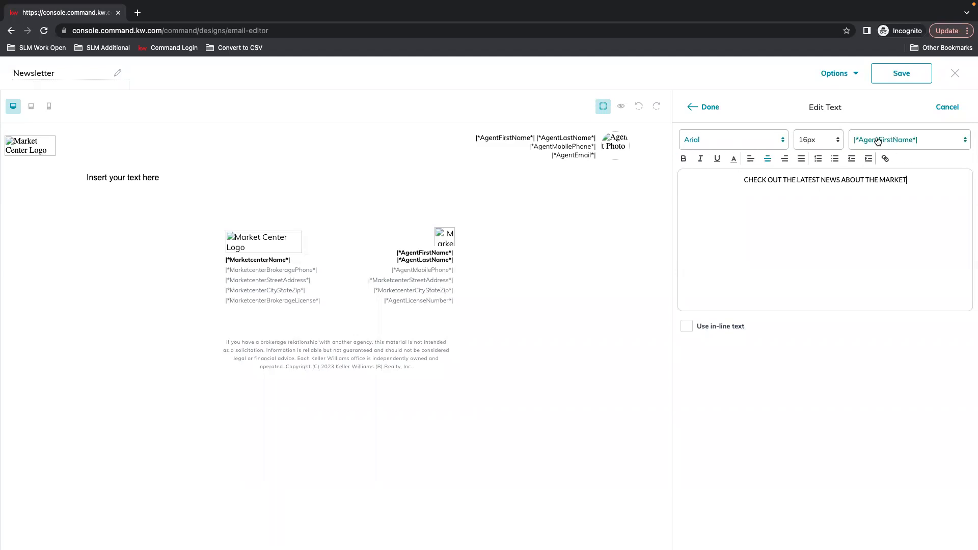
Insert the |*ContactFirstName*| merge field and a comma before the headline, end it with an exclamation mark, and finish editing the text
left_click(745, 179)
left_click(965, 140)
scroll(939, 282, "down", 10)
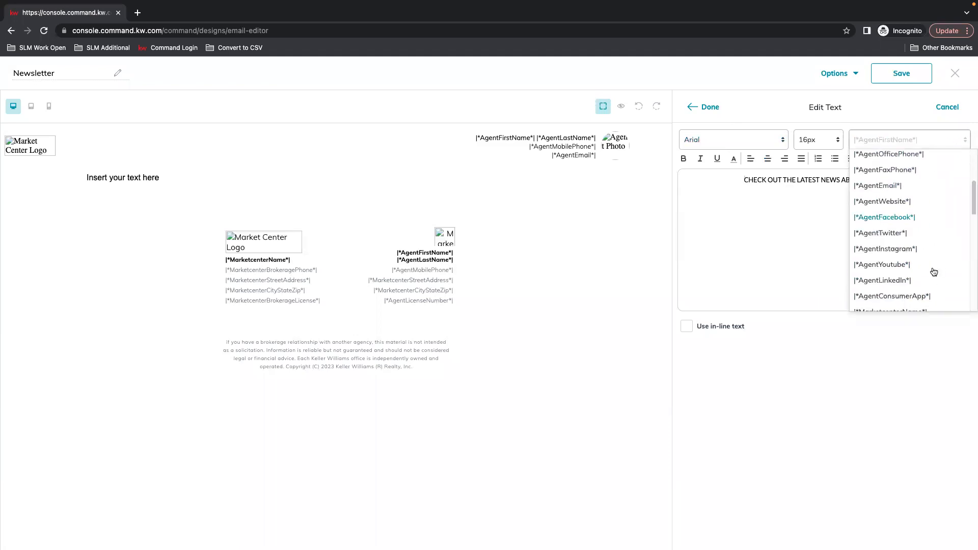
scroll(922, 268, "down", 5)
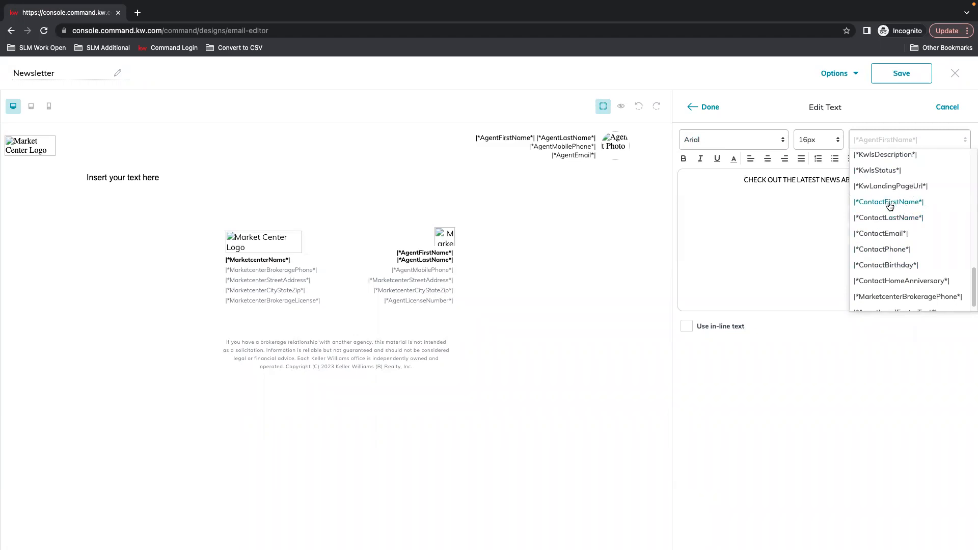
left_click(891, 202)
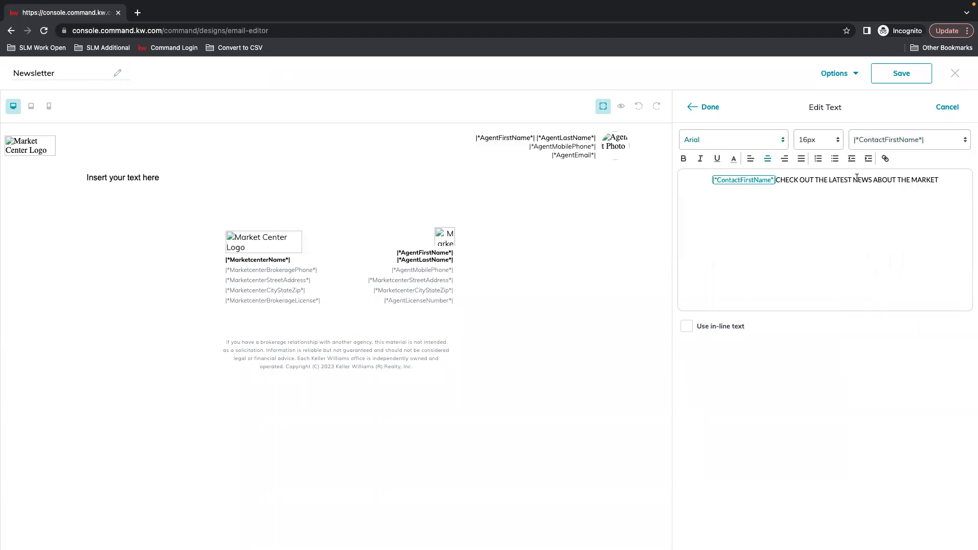
type(",")
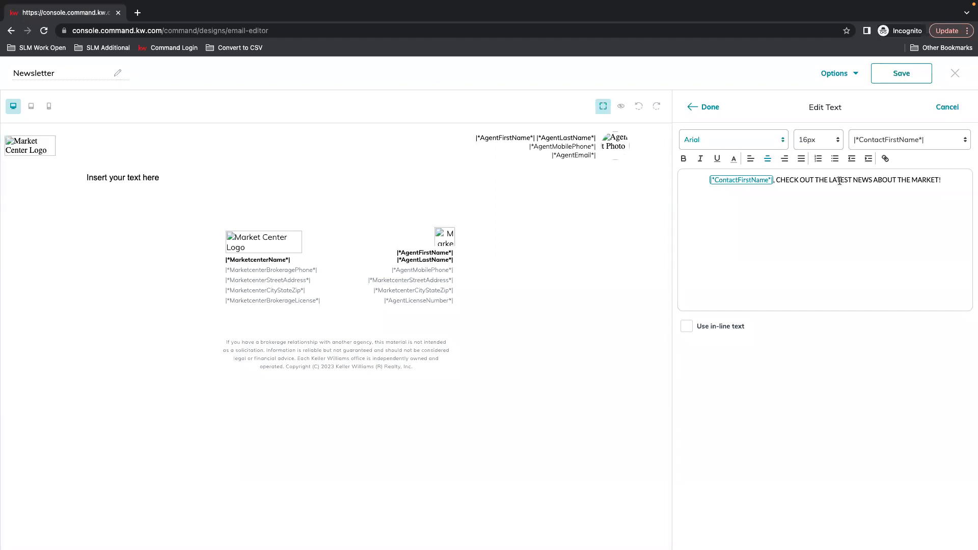
left_click(701, 106)
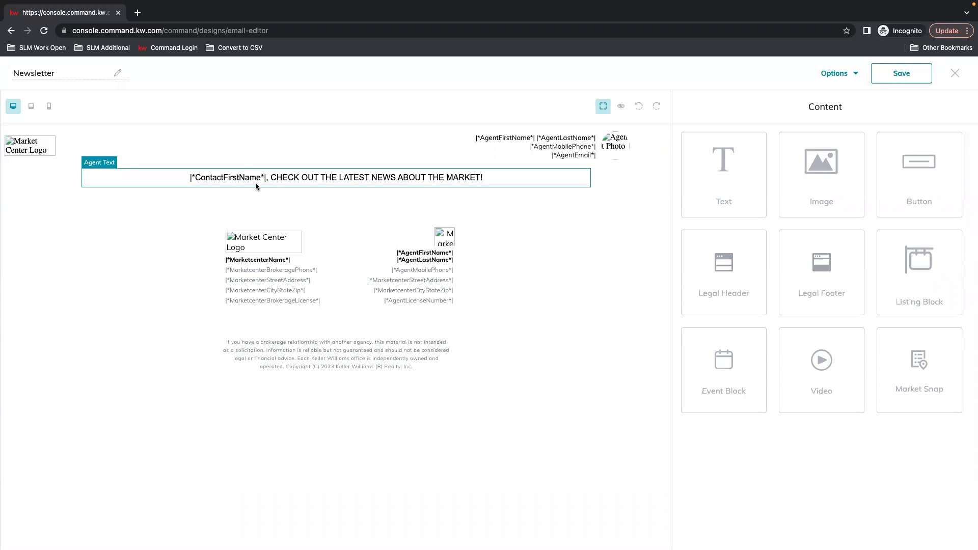
Preview the newsletter as the test contact to check the first-name merge field, look through the contact list, and close the preview
left_click(621, 106)
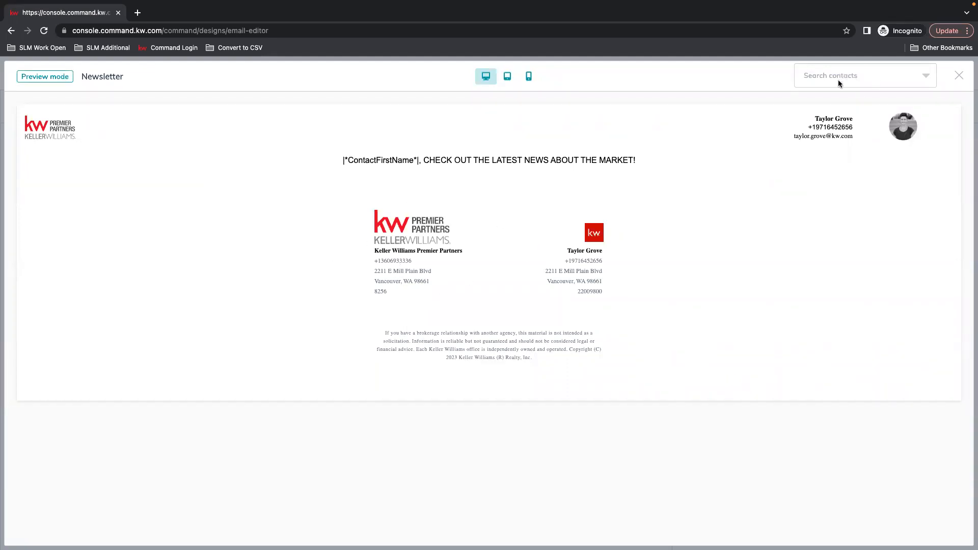
left_click(926, 76)
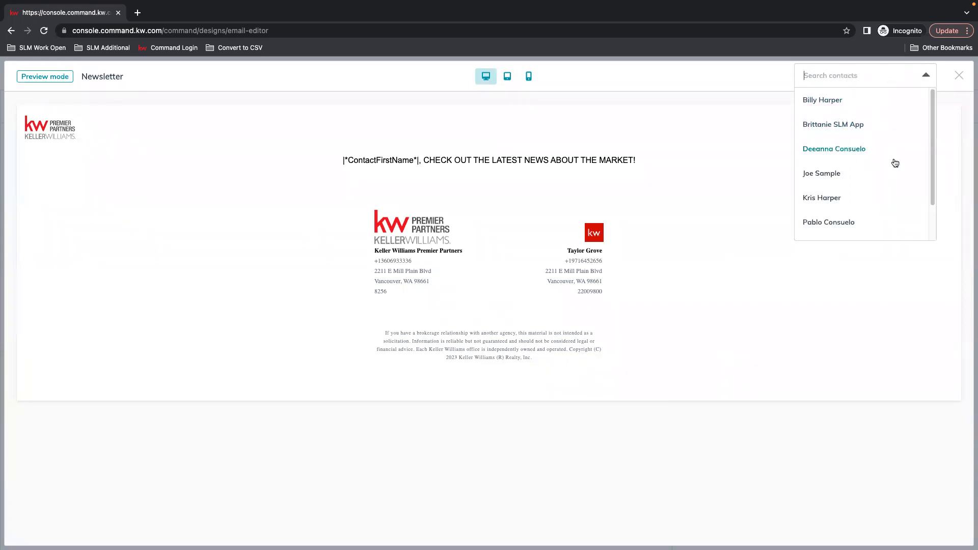
scroll(873, 225, "down", 2)
left_click(830, 228)
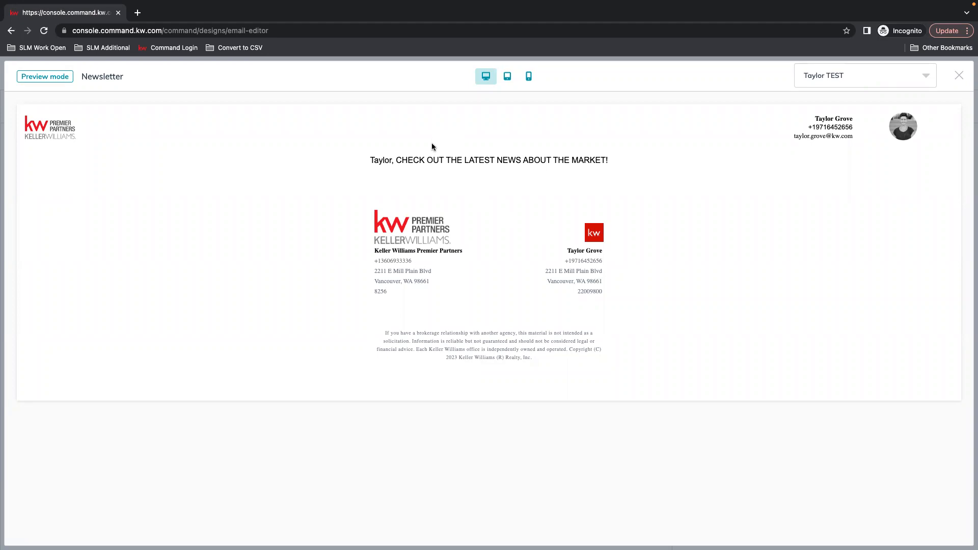
left_click(822, 75)
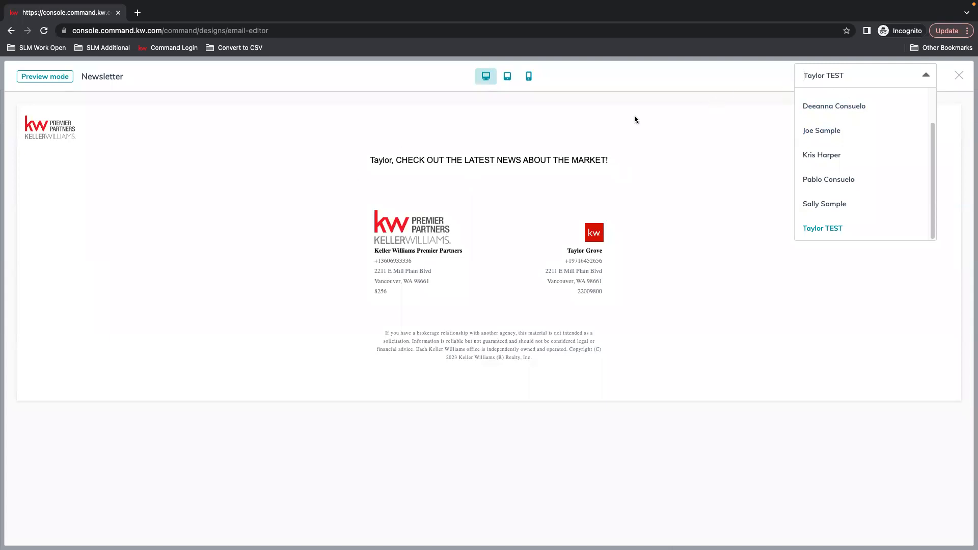
scroll(849, 190, "up", 2)
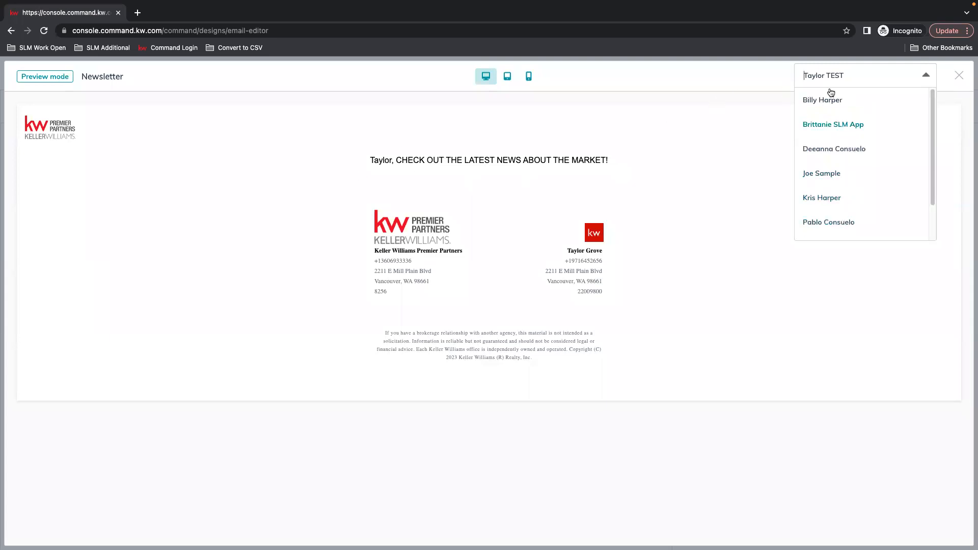
scroll(880, 197, "down", 2)
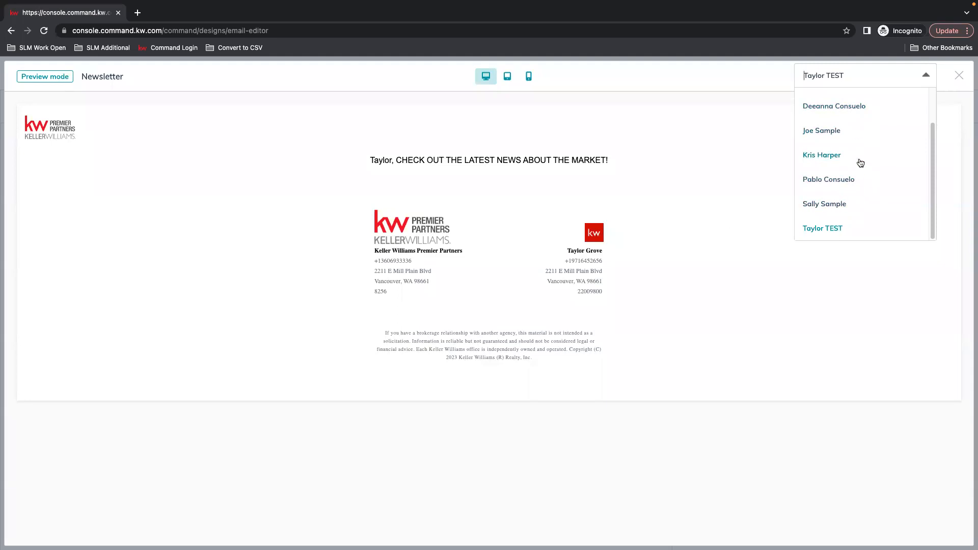
left_click(800, 147)
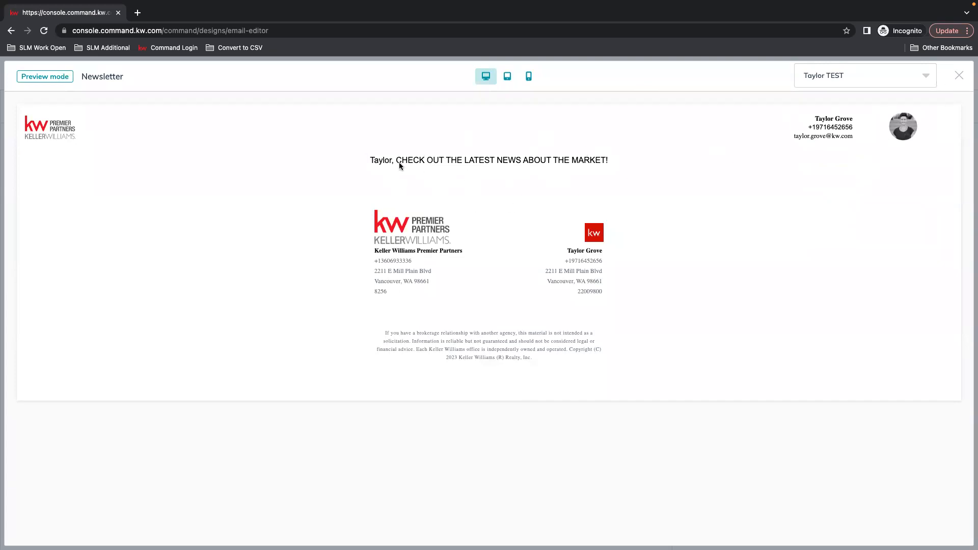
left_click(959, 75)
Move "CHECK OUT THE LATEST NEWS ABOUT THE MARKET!" onto its own line below the contact first name in the text block
left_click(331, 178)
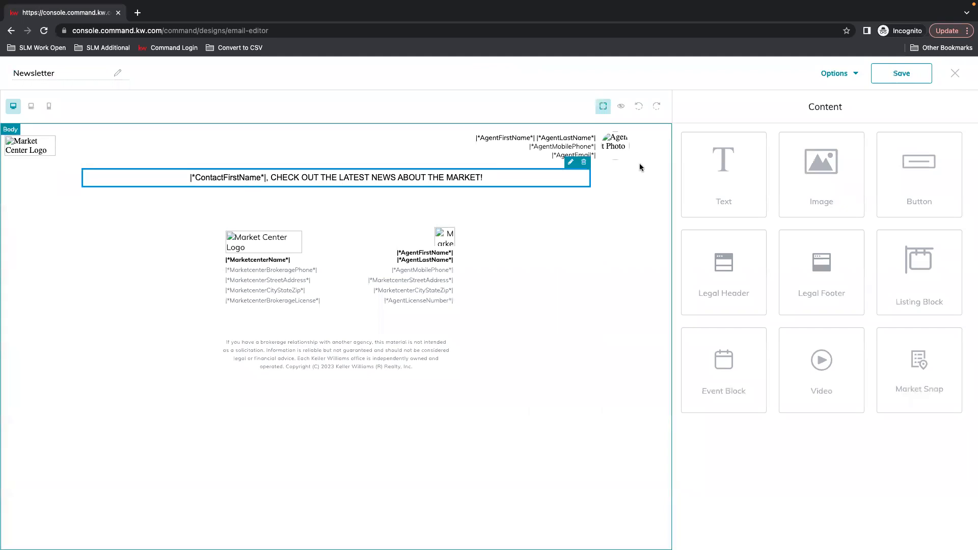
left_click(571, 162)
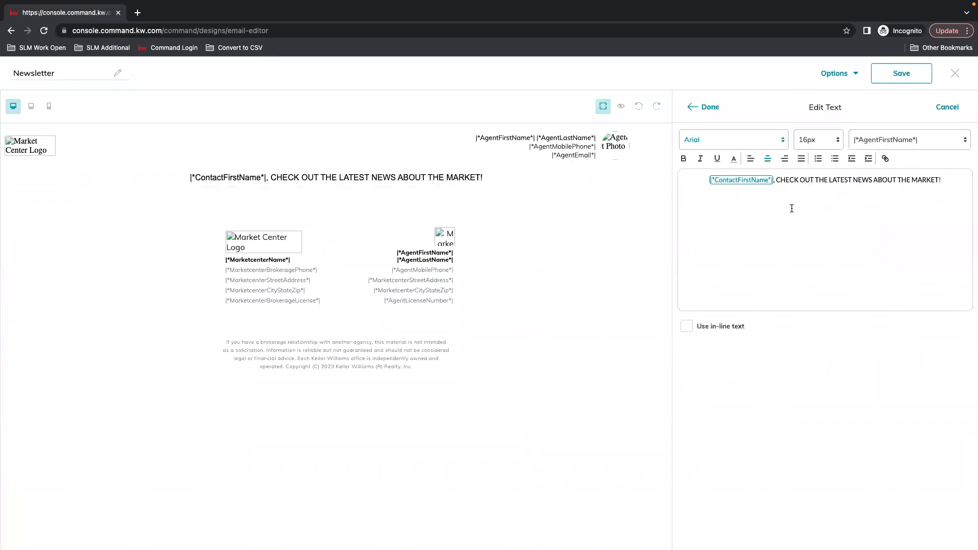
key("Return")
key("Return")
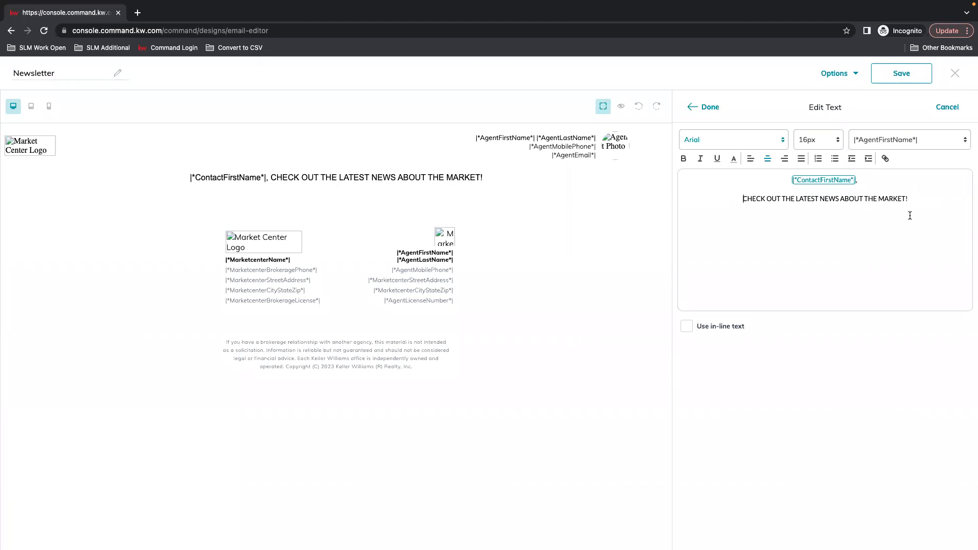
left_click(696, 107)
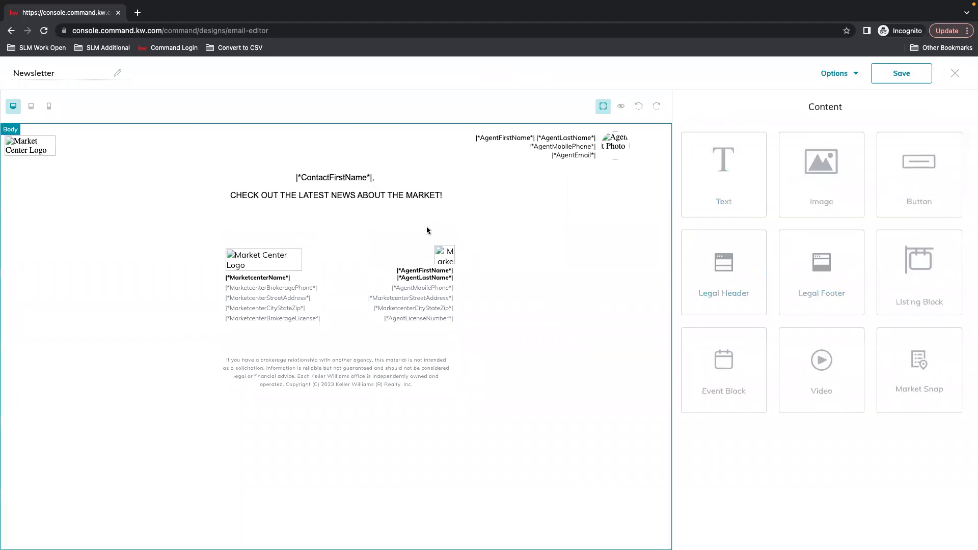
Preview the two-line greeting and headline with the test contact's details, and return to the editor
left_click(622, 106)
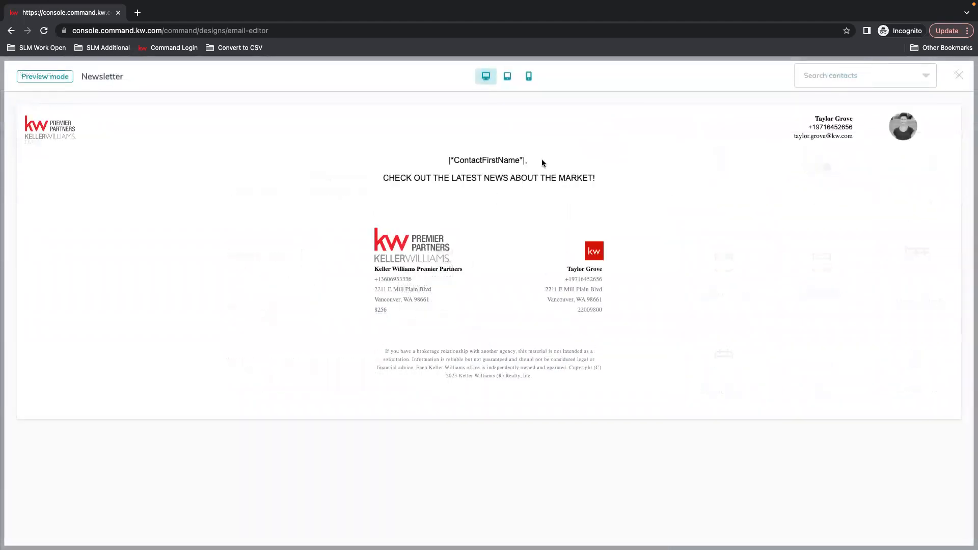
left_click(858, 86)
scroll(864, 214, "down", 2)
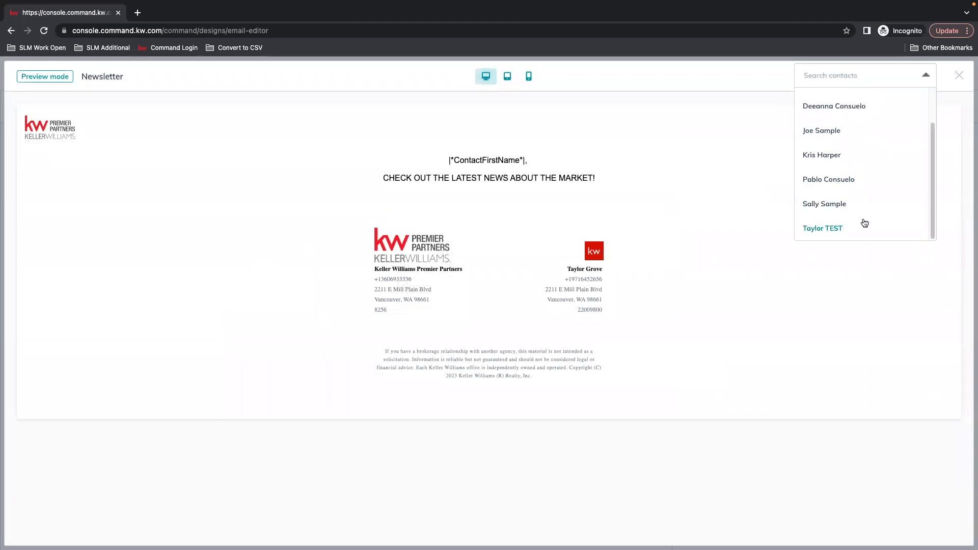
left_click(863, 223)
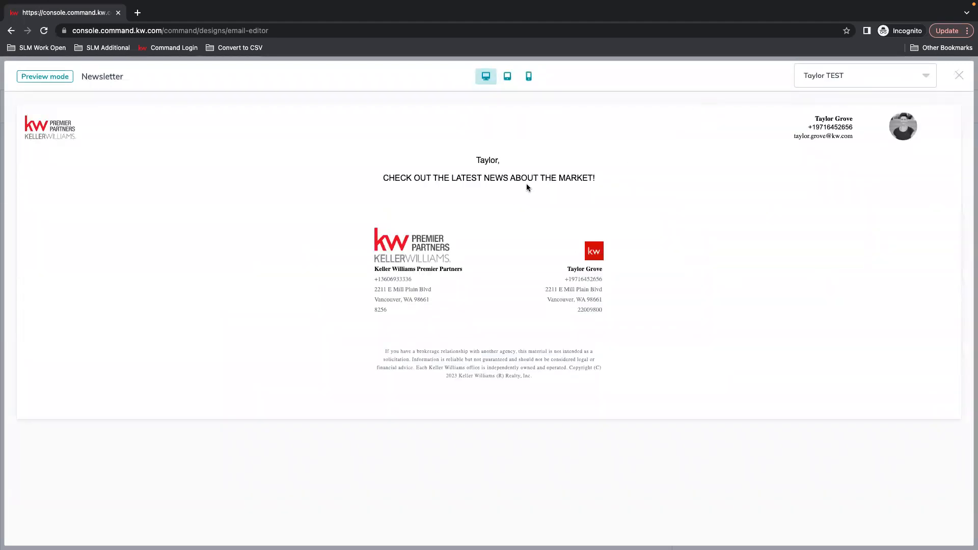
left_click(959, 75)
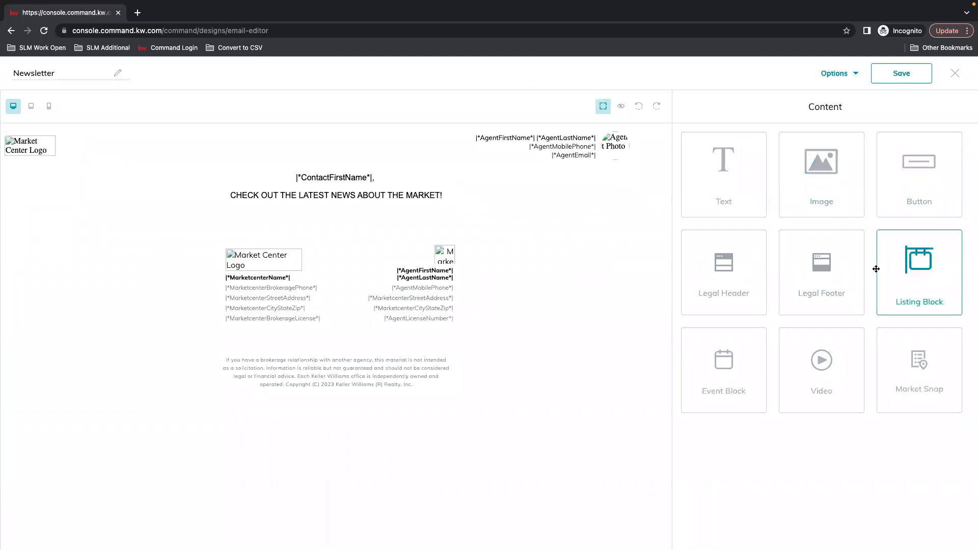
Add a Listing Block below the headline and open the listing selection for it
left_click_drag(928, 272, 349, 227)
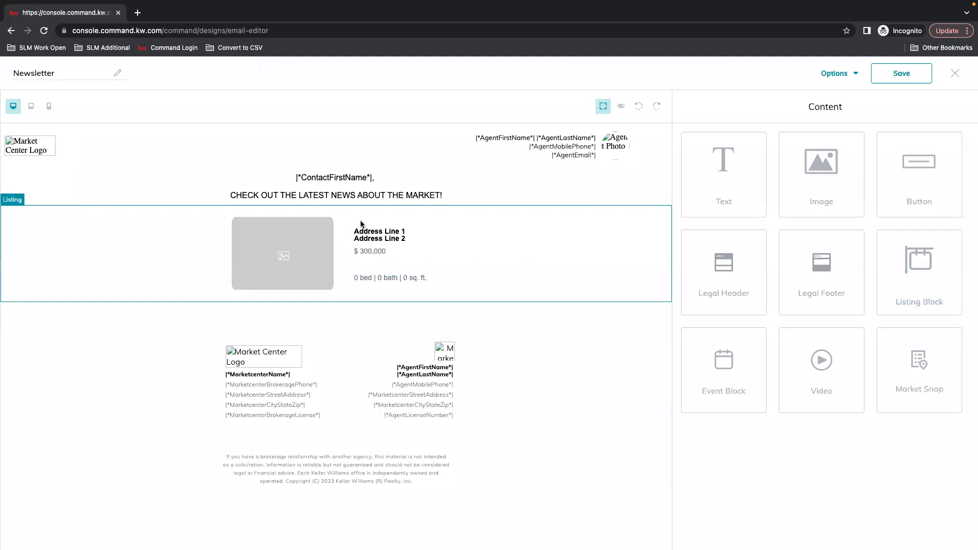
left_click(469, 270)
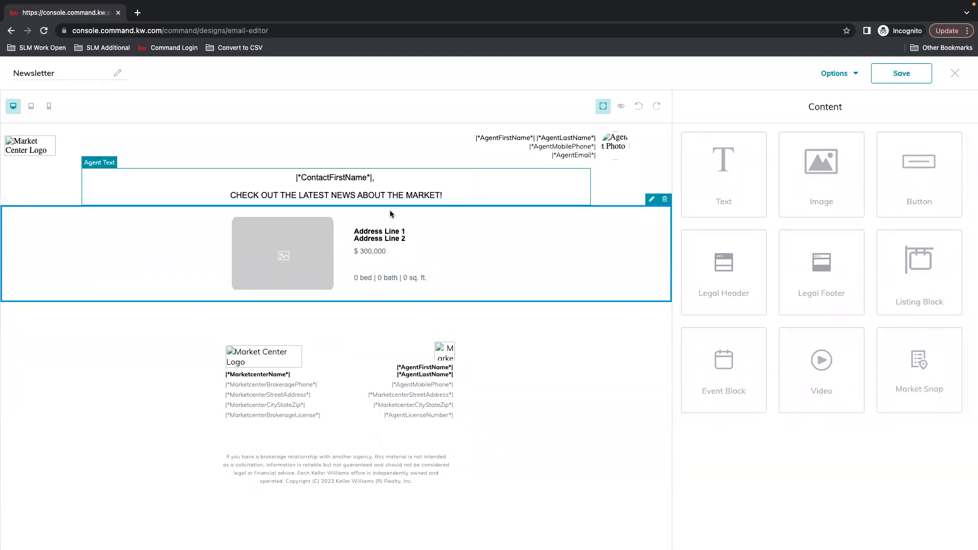
left_click(652, 200)
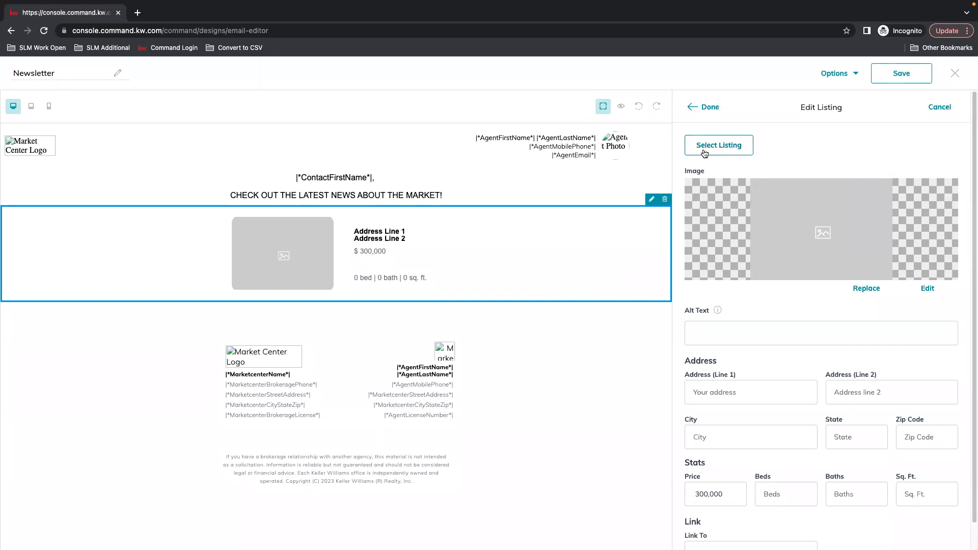
left_click(735, 146)
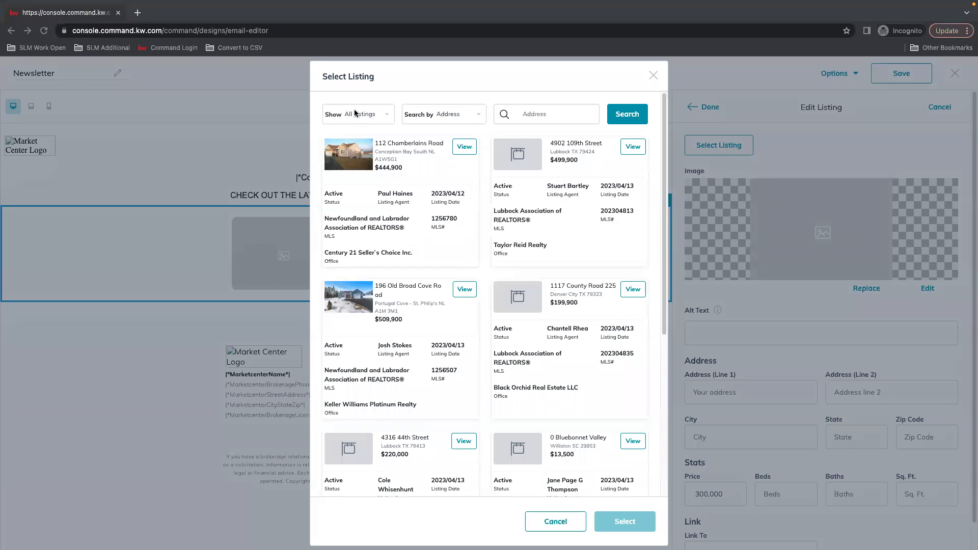
Filter the listing selection to My Listings, and return it to All Listings
left_click(386, 116)
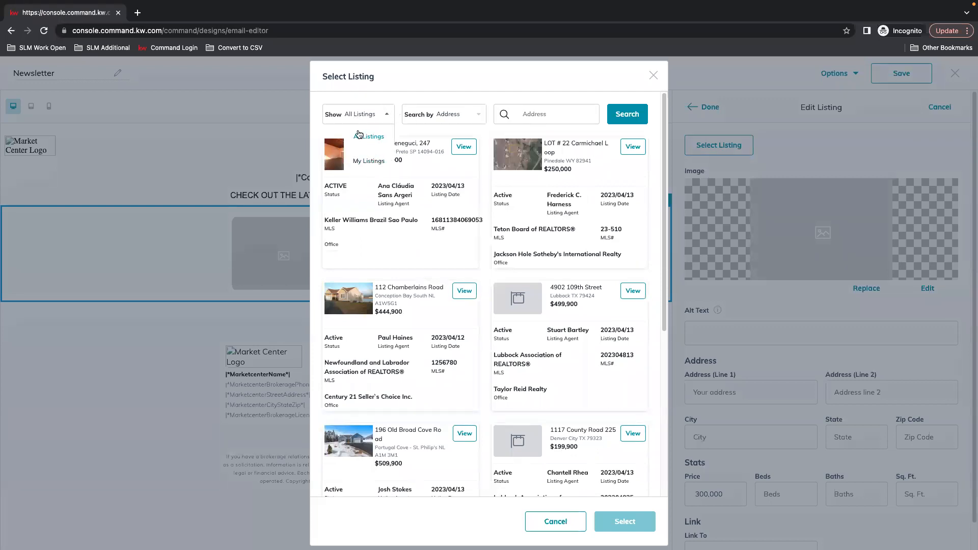
left_click(371, 162)
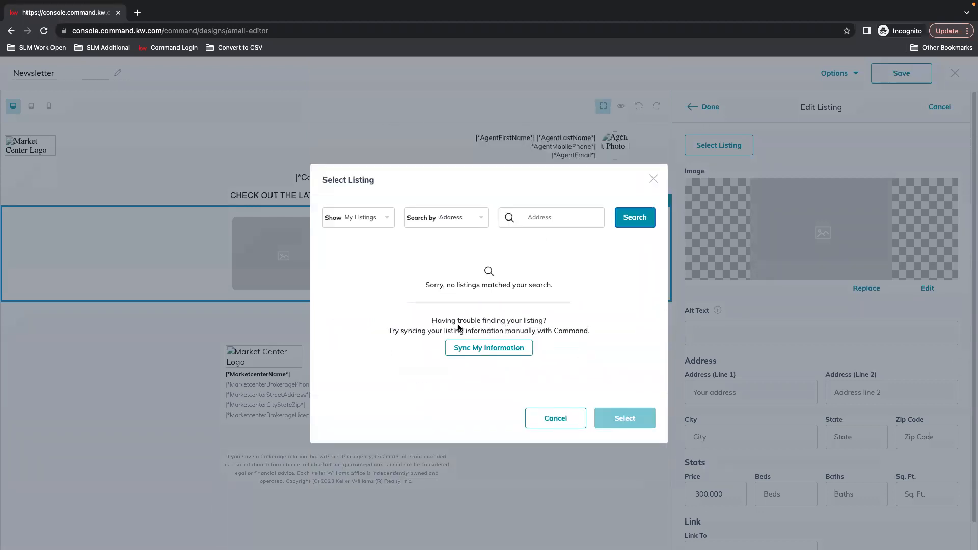
left_click(363, 218)
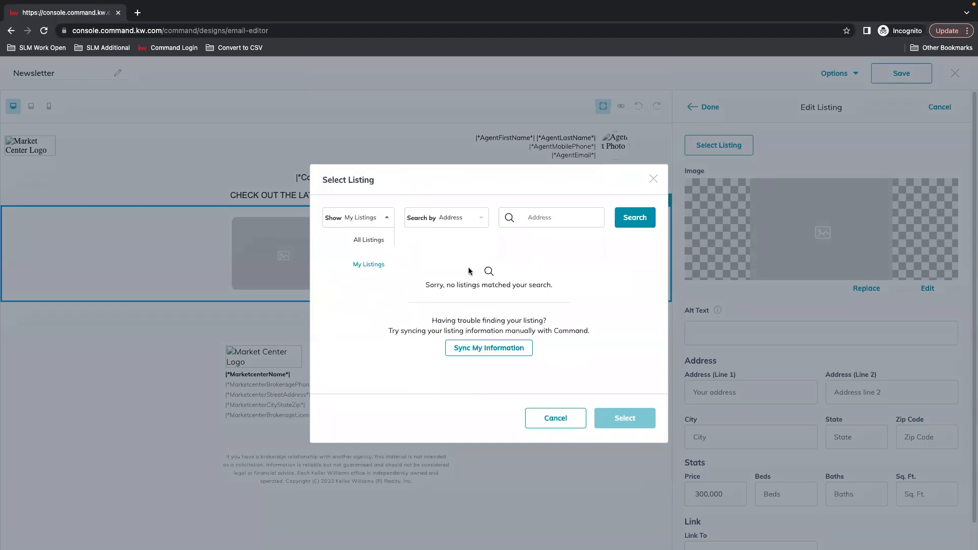
left_click(414, 249)
left_click(377, 221)
Search all listings by MLS # for 22410758
left_click(465, 217)
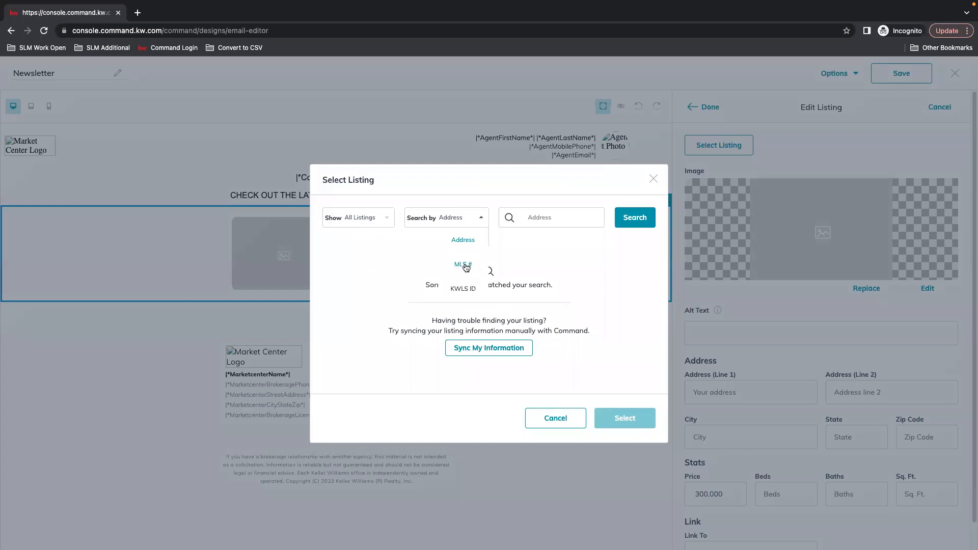
left_click(462, 265)
left_click(541, 218)
right_click(536, 216)
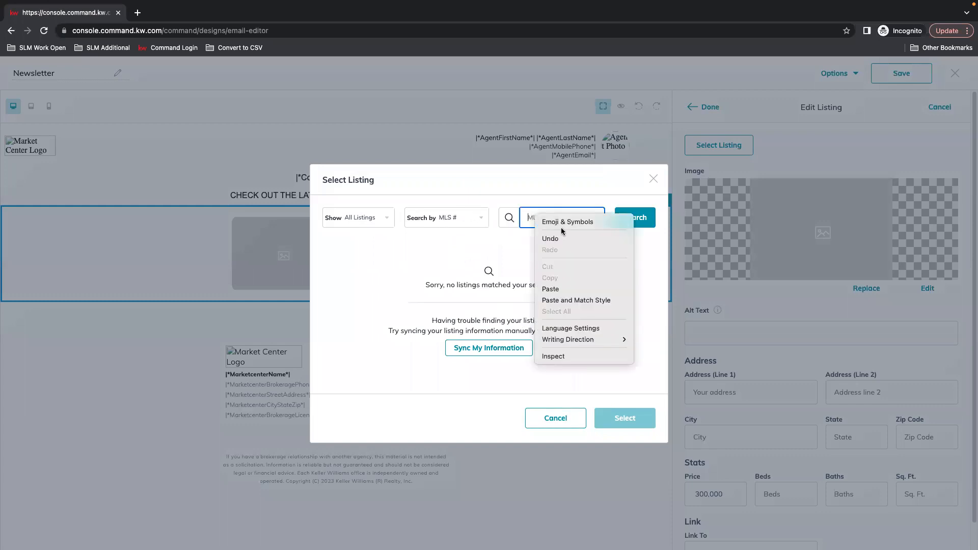
left_click(549, 288)
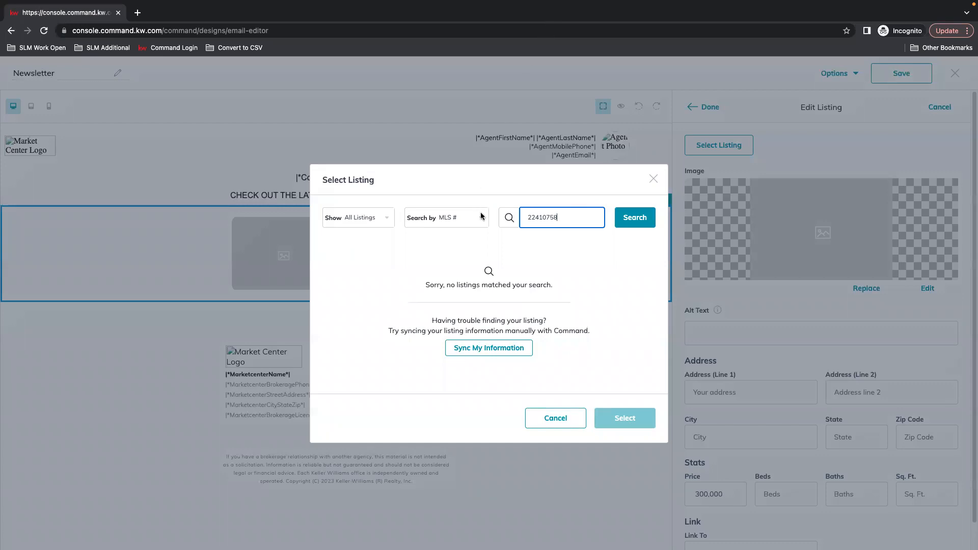
left_click(634, 218)
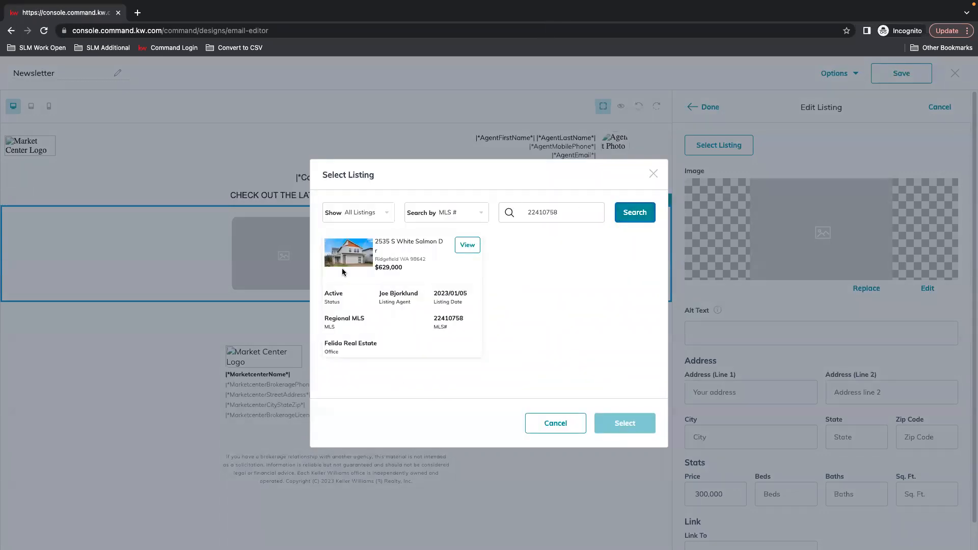
View the found listing's photos, choose the first exterior photo, and load the listing into the block
left_click(470, 246)
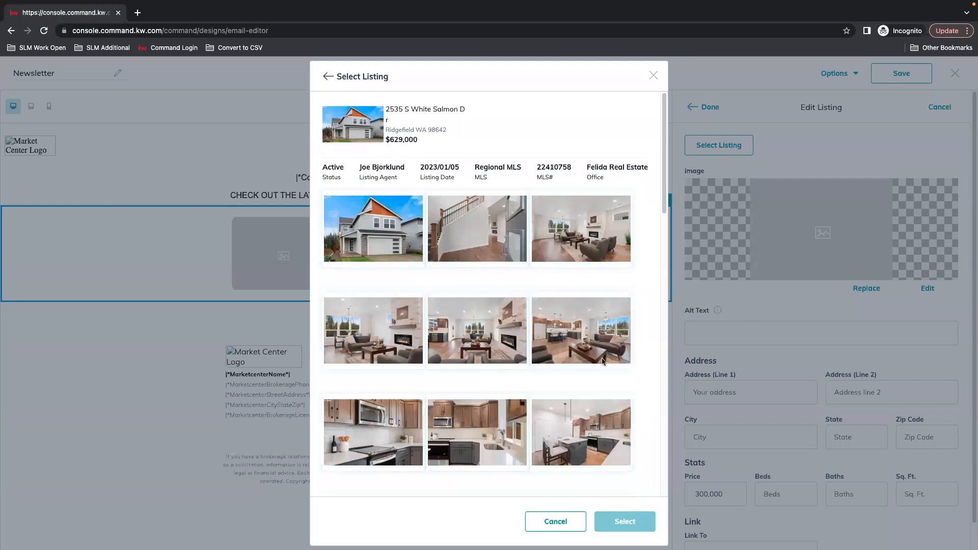
left_click(353, 216)
left_click(626, 522)
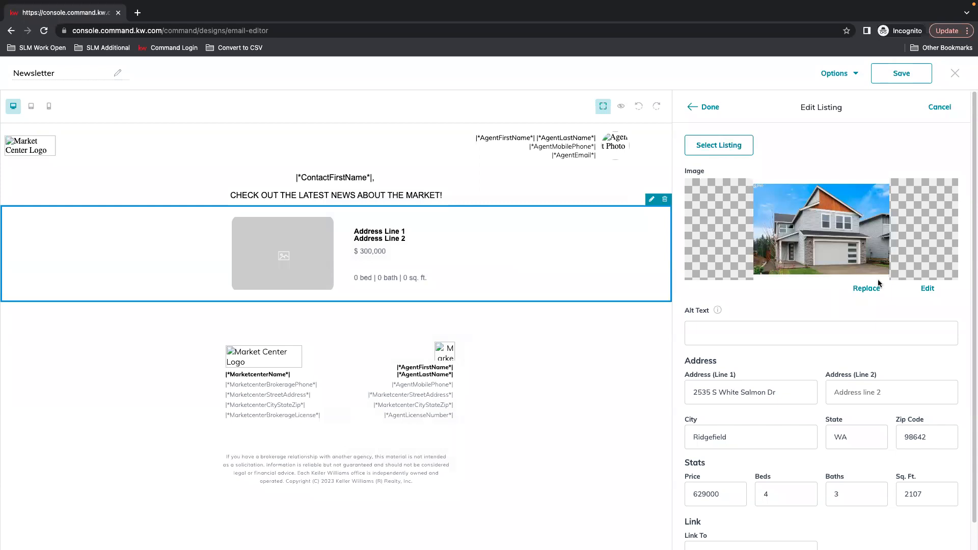
Review the price, beds, baths and square footage filled in for the listing
scroll(878, 283, "down", 1)
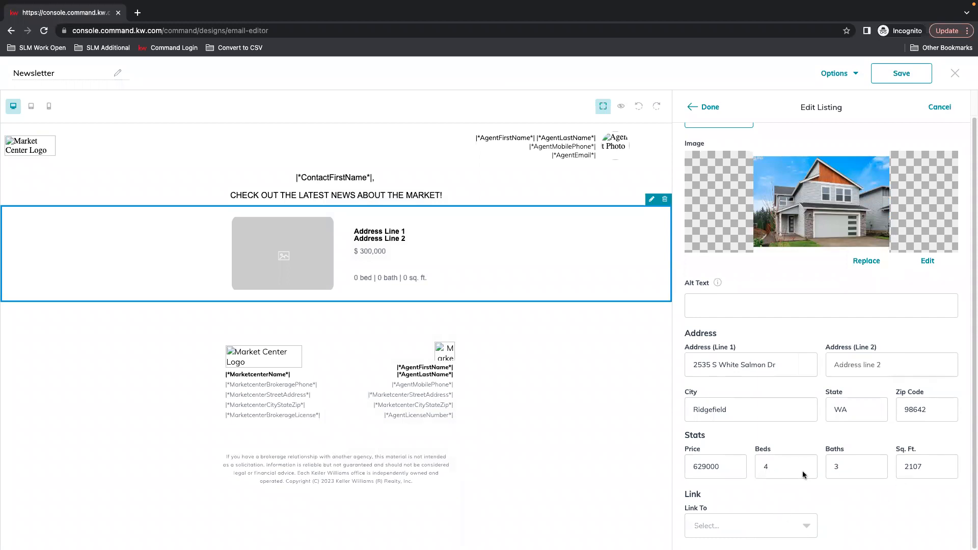
left_click(875, 470)
left_click(707, 466)
left_click(930, 466)
Link the listing block to the contactus landing page and finish editing the block
left_click(775, 527)
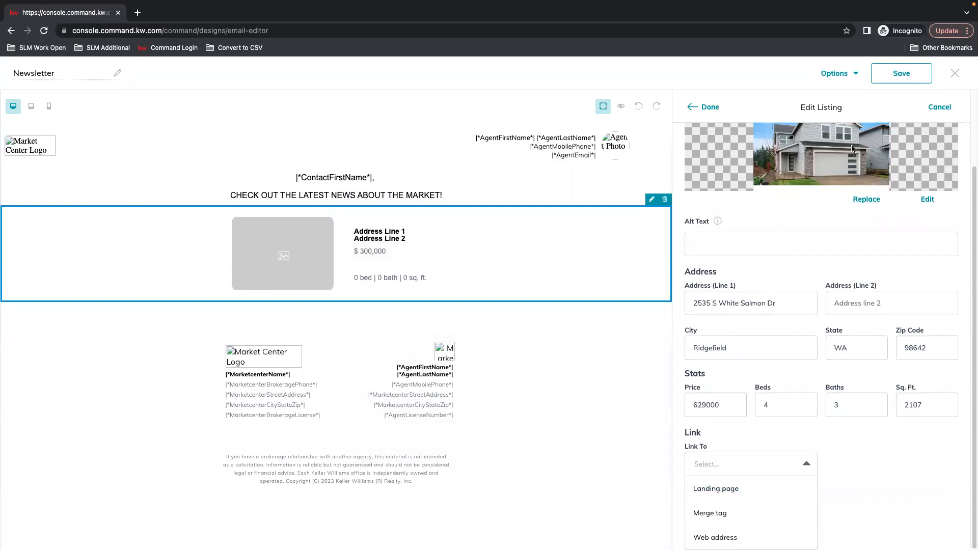
left_click(733, 489)
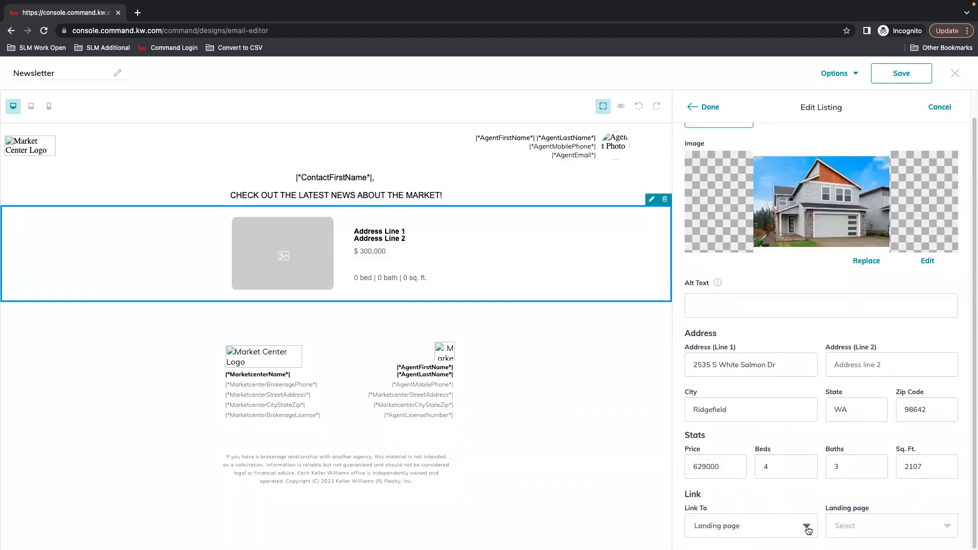
left_click(947, 528)
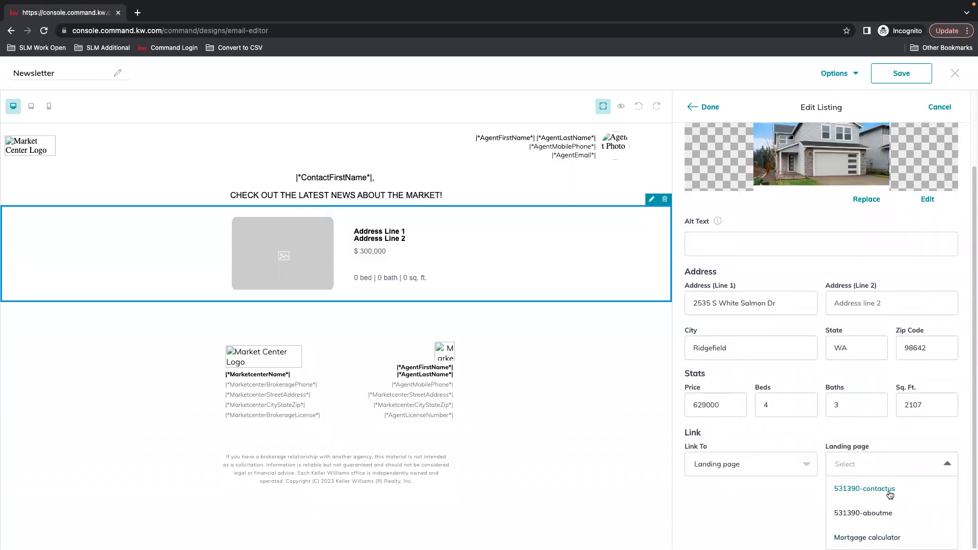
left_click(868, 489)
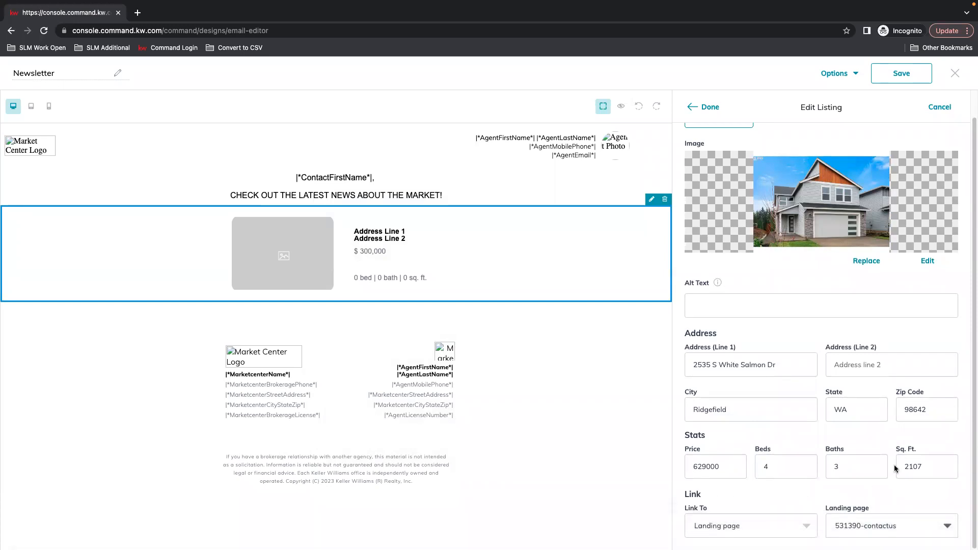
scroll(869, 492, "up", 1)
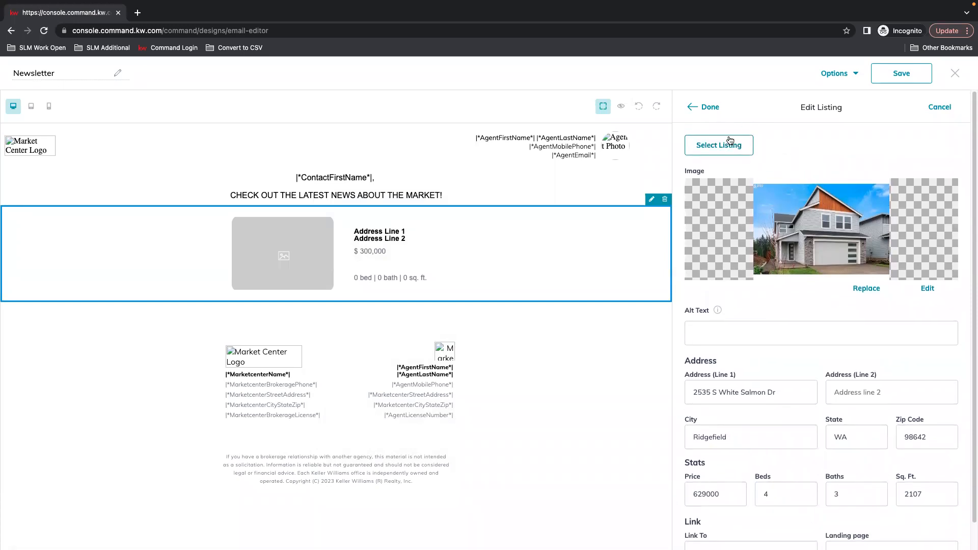
left_click(702, 108)
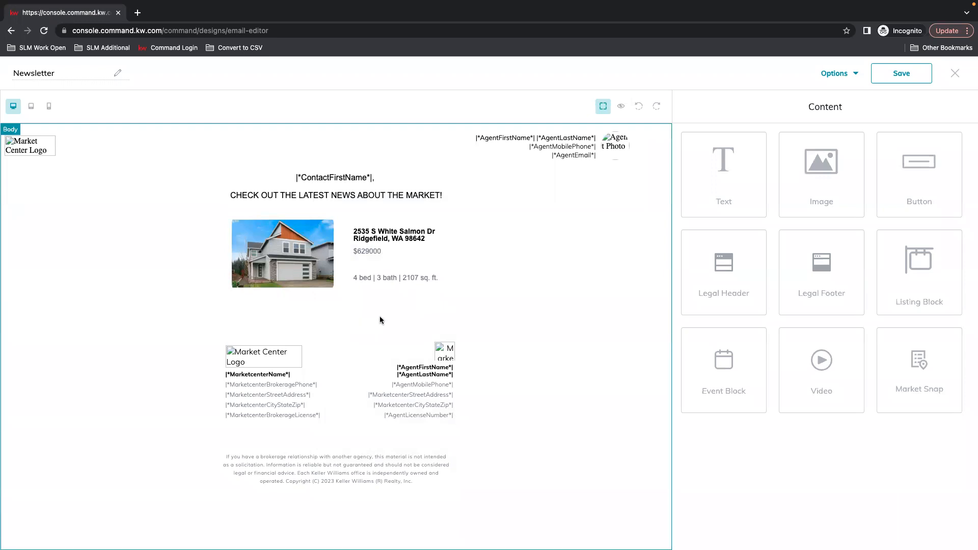
Add a second, empty Listing Block below the first listing, and delete it again
left_click_drag(922, 262, 316, 300)
mouse_move(910, 279)
left_mouse_down()
mouse_move(686, 380)
mouse_move(386, 397)
mouse_move(501, 325)
mouse_move(522, 274)
mouse_move(605, 322)
mouse_move(329, 306)
mouse_move(148, 281)
mouse_move(193, 197)
mouse_move(175, 326)
mouse_move(186, 402)
mouse_move(224, 401)
mouse_move(336, 343)
mouse_move(729, 341)
mouse_move(917, 272)
left_mouse_up()
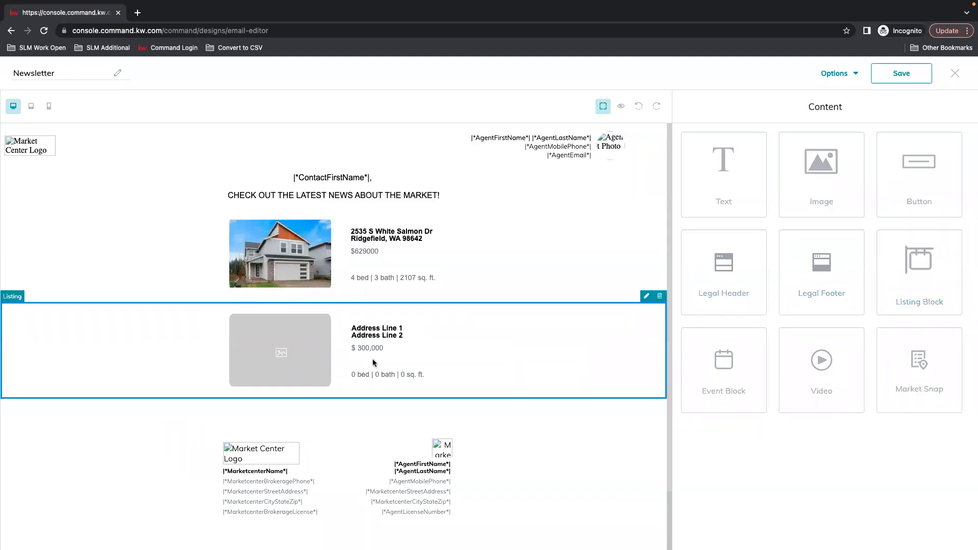
left_click(660, 296)
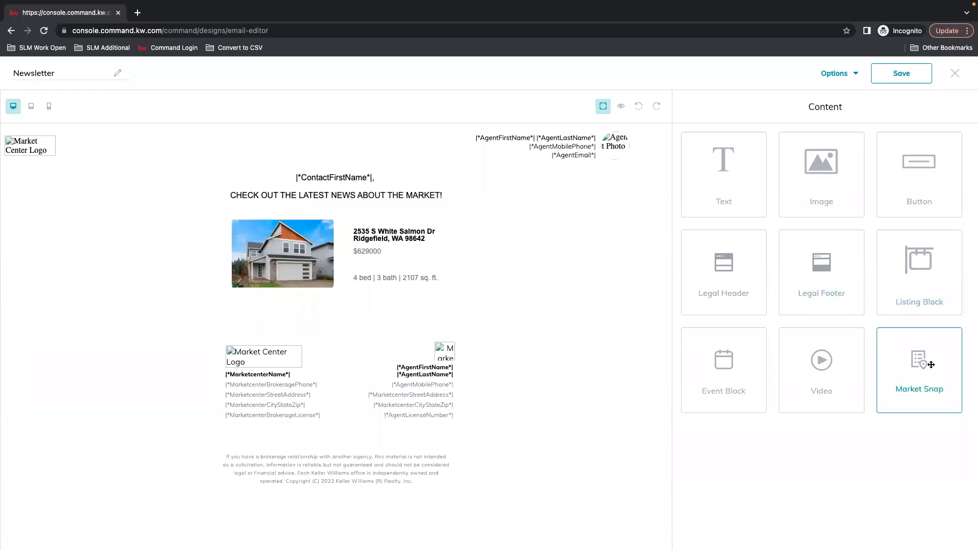
Add a Market Snap block between the listing and the legal footer
left_click_drag(920, 387, 349, 320)
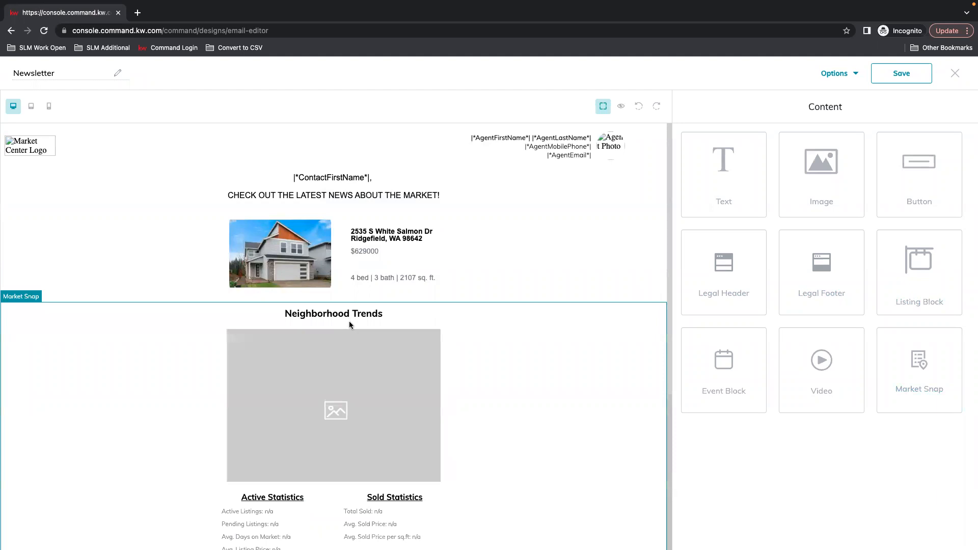
scroll(477, 414, "down", 5)
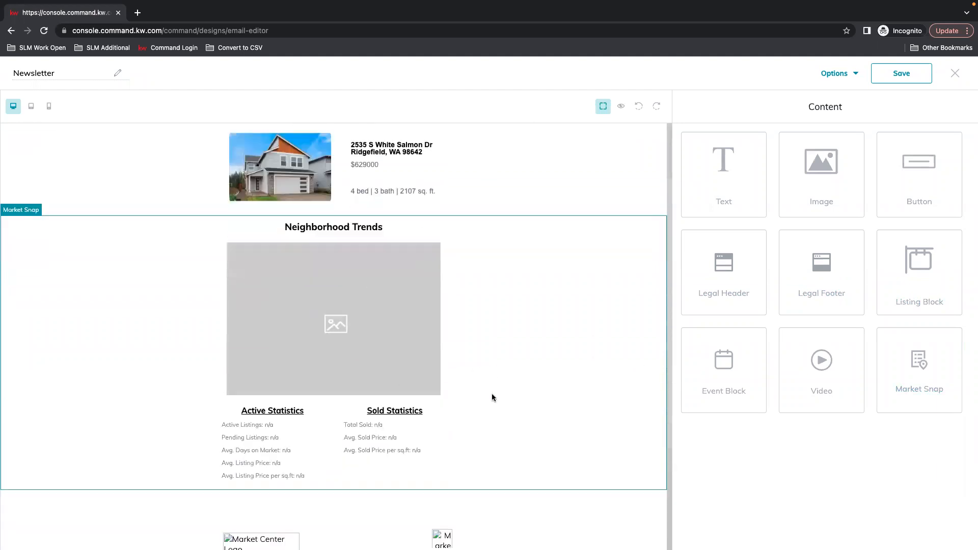
scroll(582, 405, "up", 2)
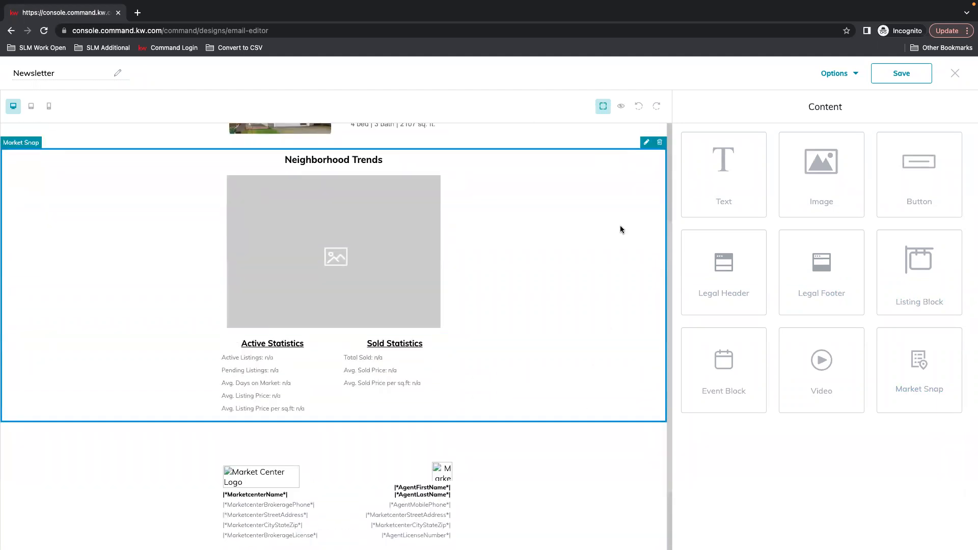
Open the Market Snap block for editing and change its header to "Ridgefield Trends"
left_click(646, 144)
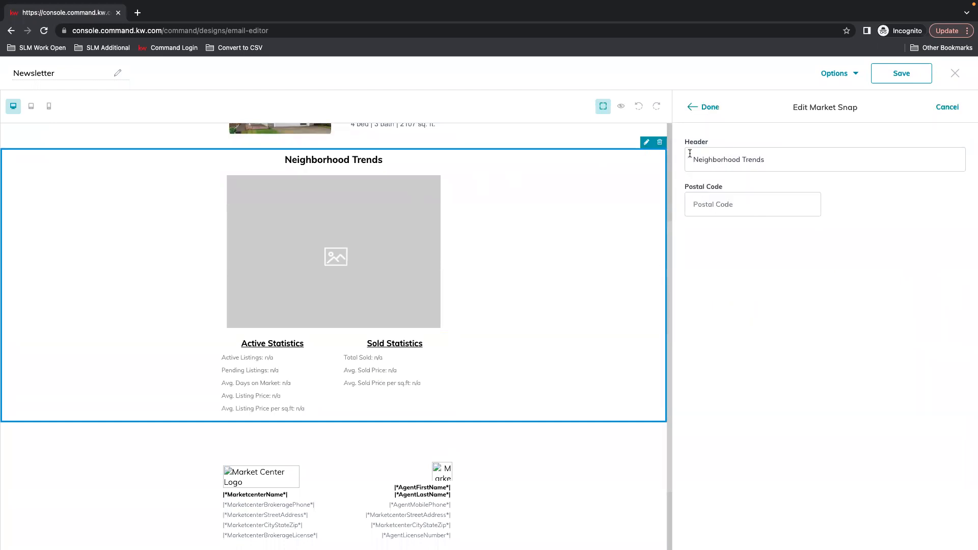
left_click_drag(797, 162, 688, 150)
left_click(708, 164)
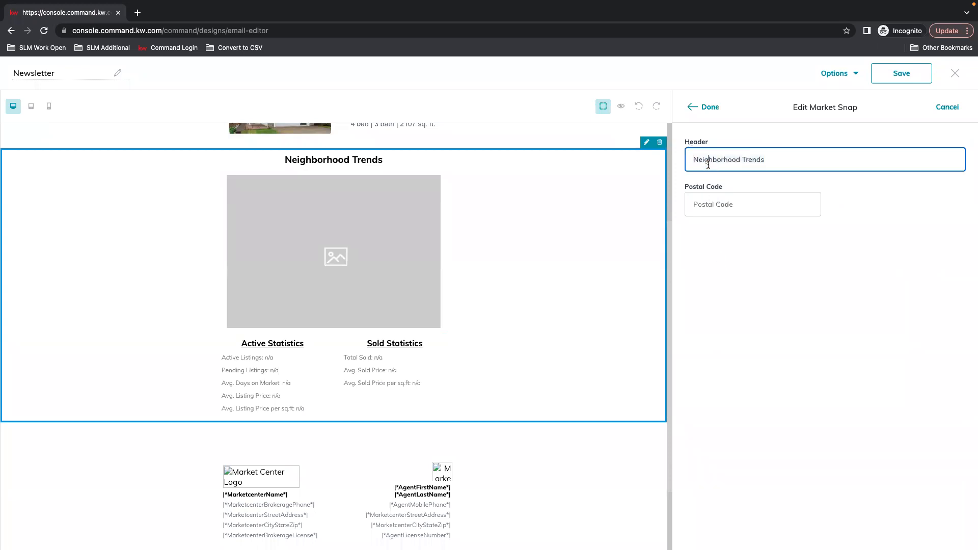
double_click(714, 163)
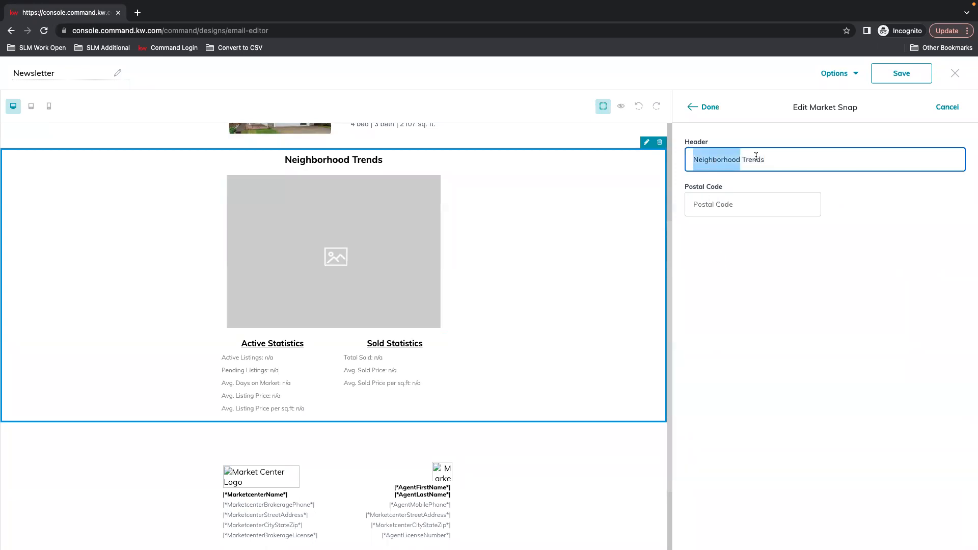
left_click_drag(765, 159, 702, 152)
double_click(718, 152)
type("RIDGEFIE")
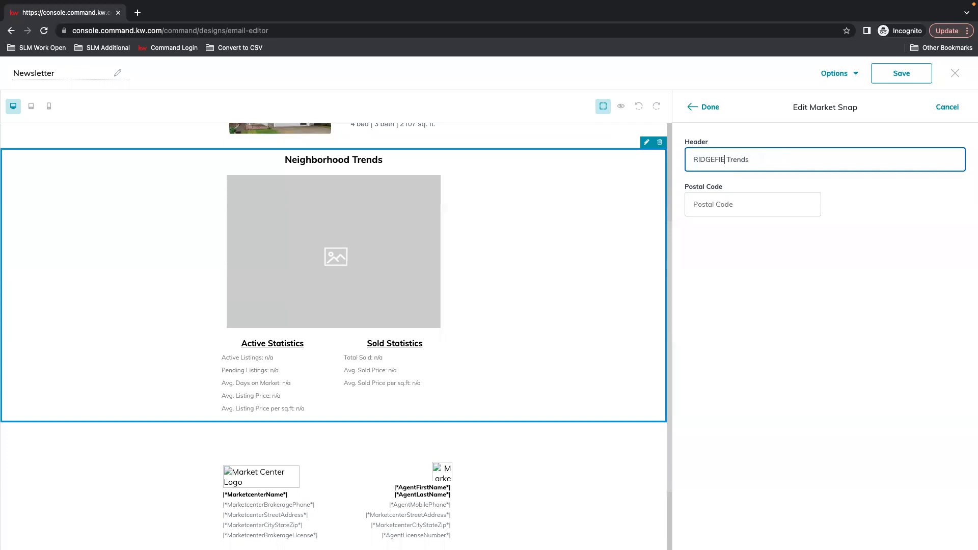
key("BackSpace")
key("BackSpace")
key("BackSpace")
key("BackSpace")
key("BackSpace")
key("BackSpace")
type("idgefield")
scroll(475, 185, "up", 1)
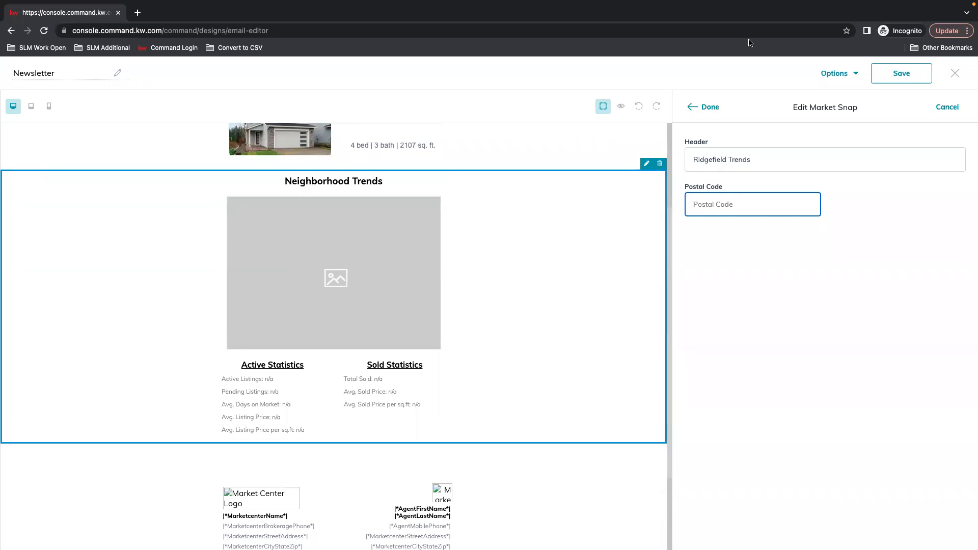
left_click(137, 12)
type("ridgefield")
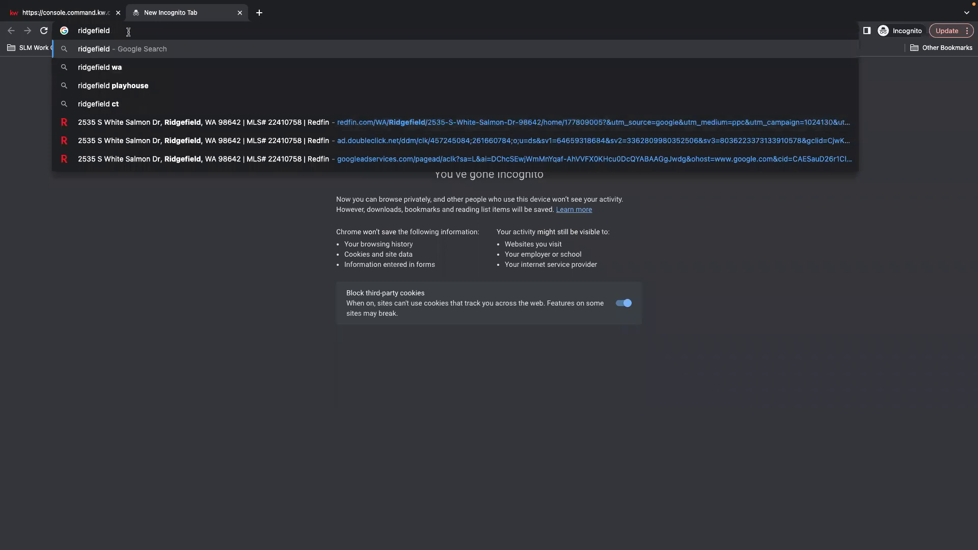
left_click(240, 13)
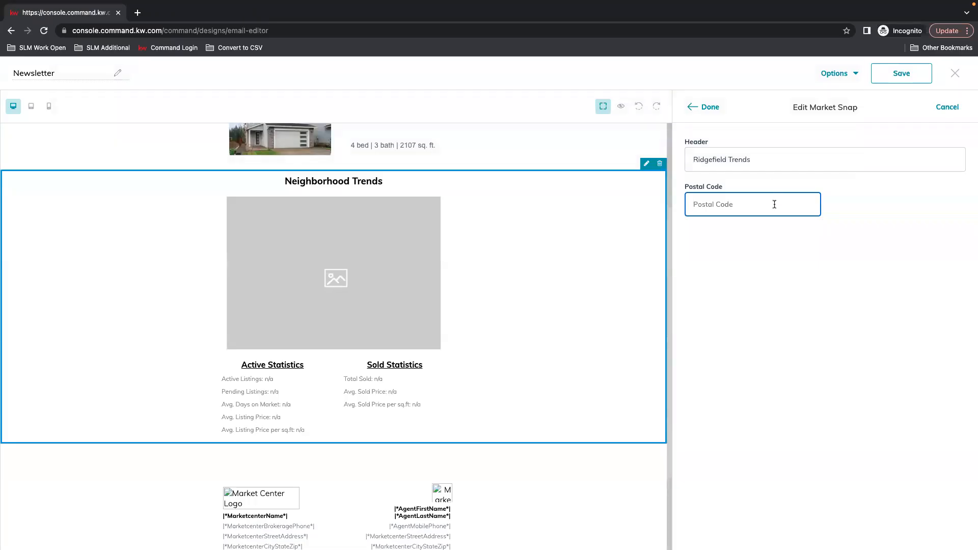
Set the Market Snap's postal code to 98642 and its neighborhood to Ridgefield Woods, and finish editing the block
type("98642")
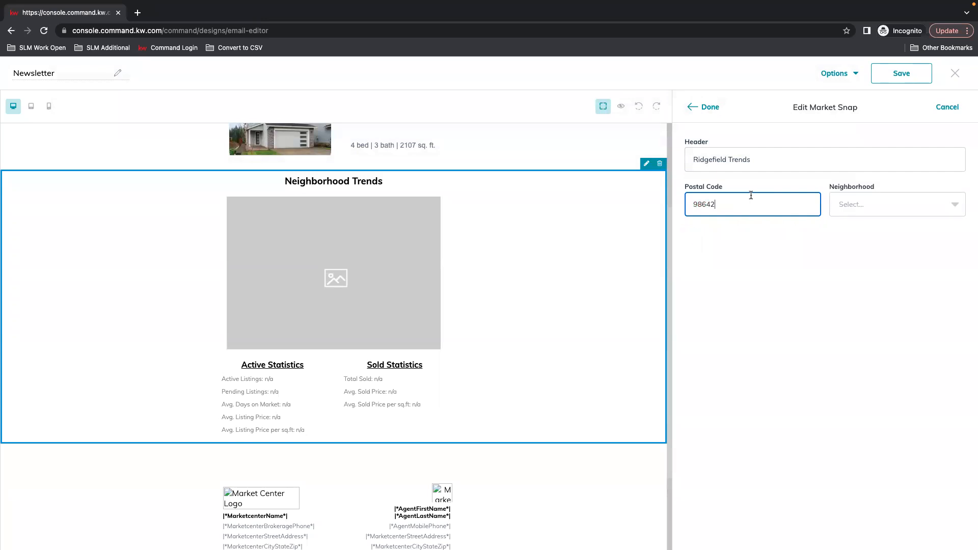
left_click(867, 209)
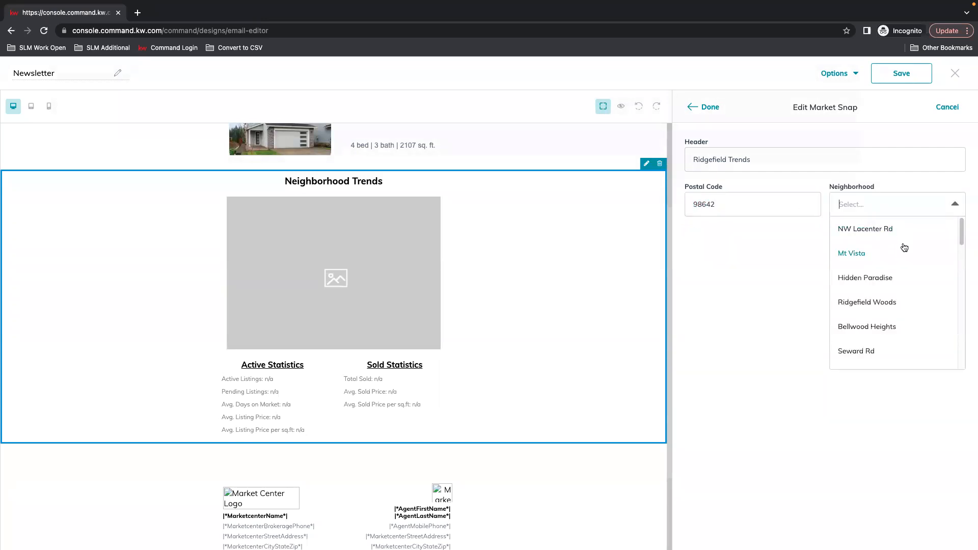
scroll(940, 332, "down", 3)
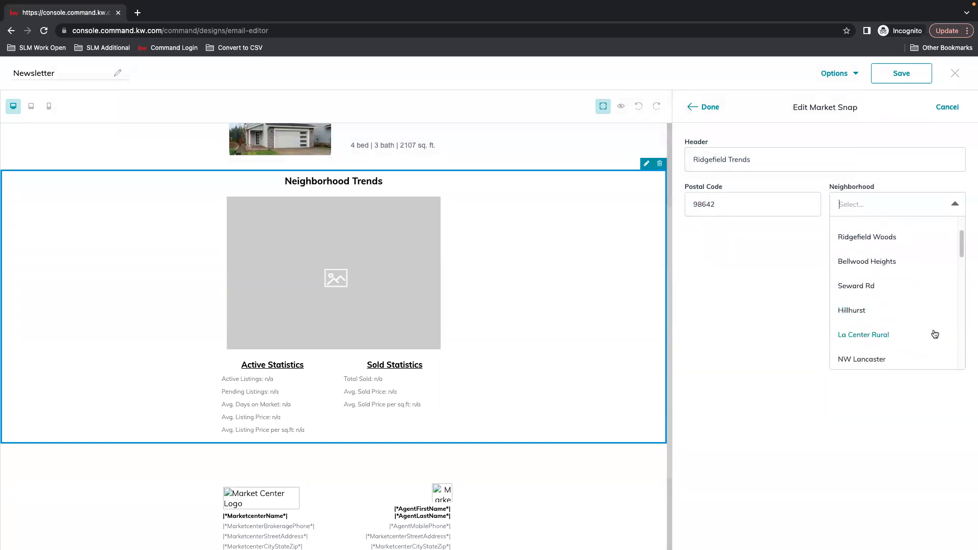
scroll(936, 346, "down", 3)
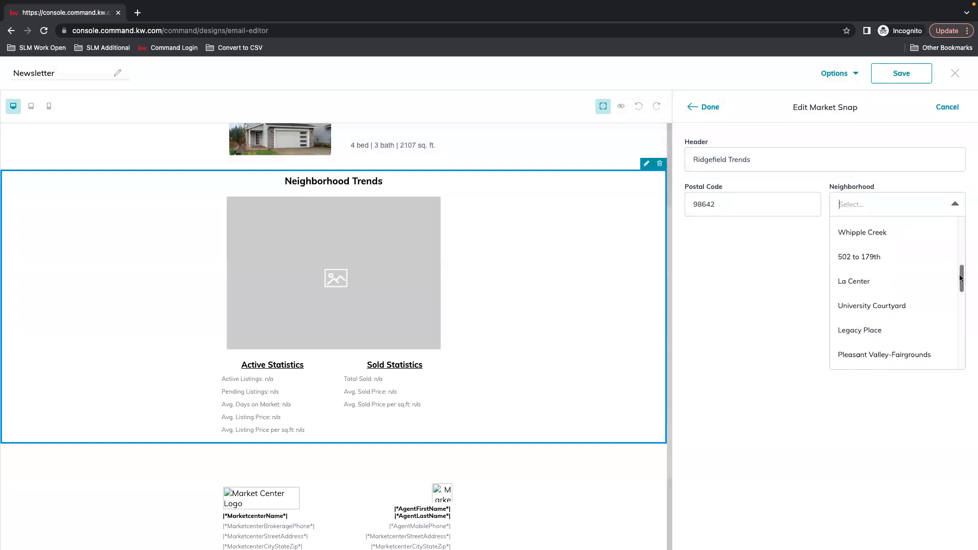
scroll(937, 339, "down", 3)
scroll(911, 326, "down", 5)
scroll(908, 314, "down", 5)
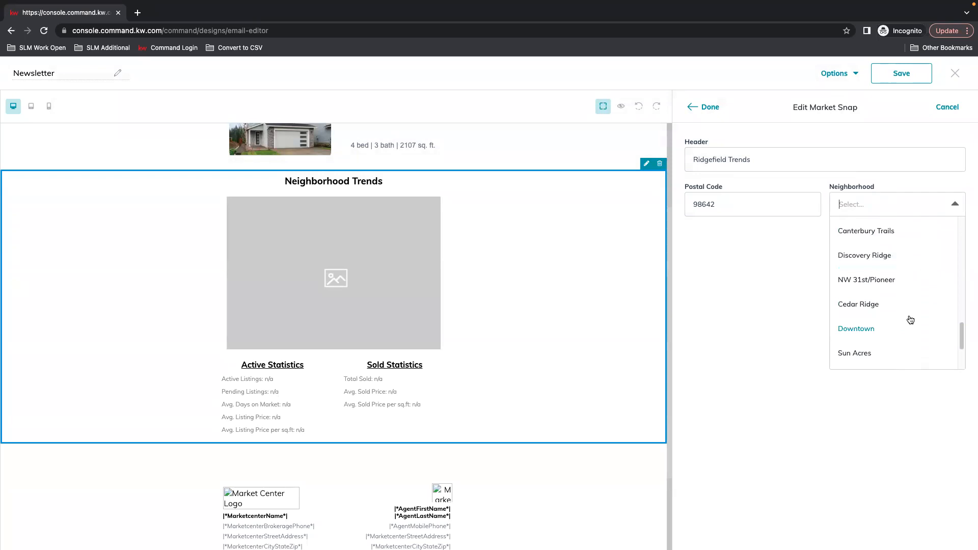
scroll(915, 320, "down", 2)
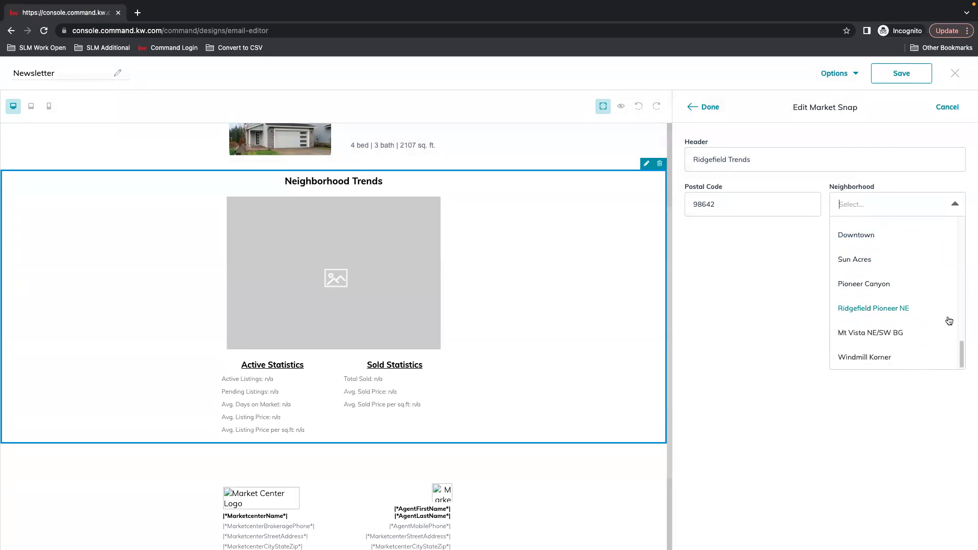
scroll(919, 346, "up", 15)
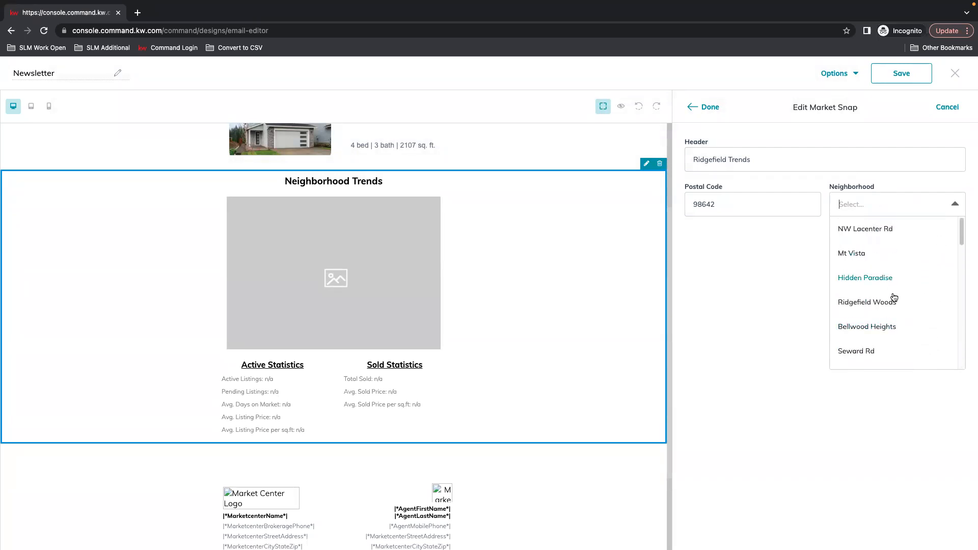
left_click(895, 303)
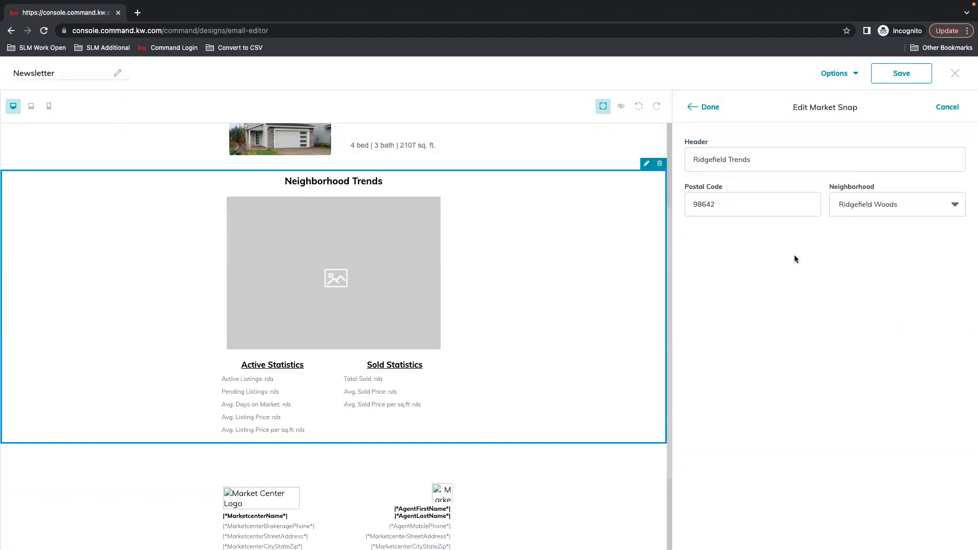
scroll(548, 275, "up", 1)
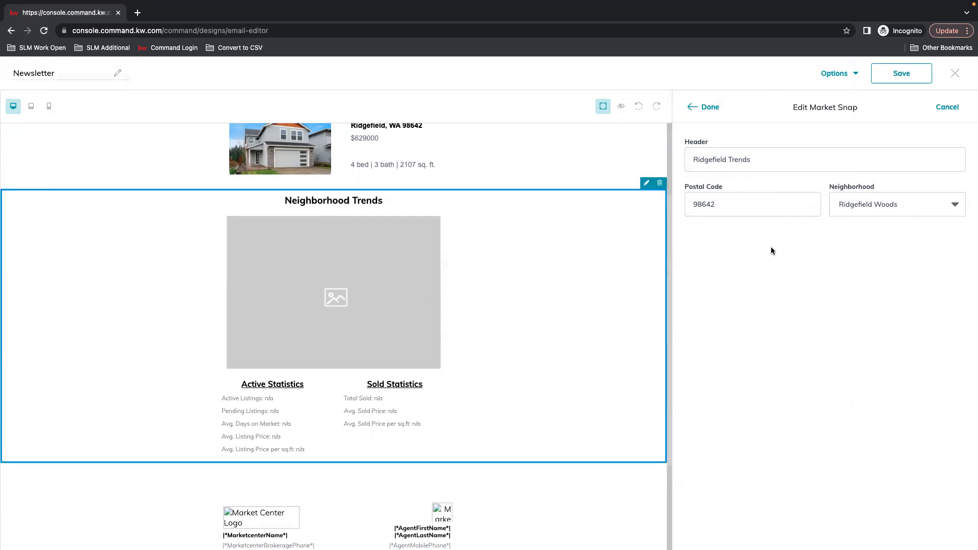
left_click(703, 108)
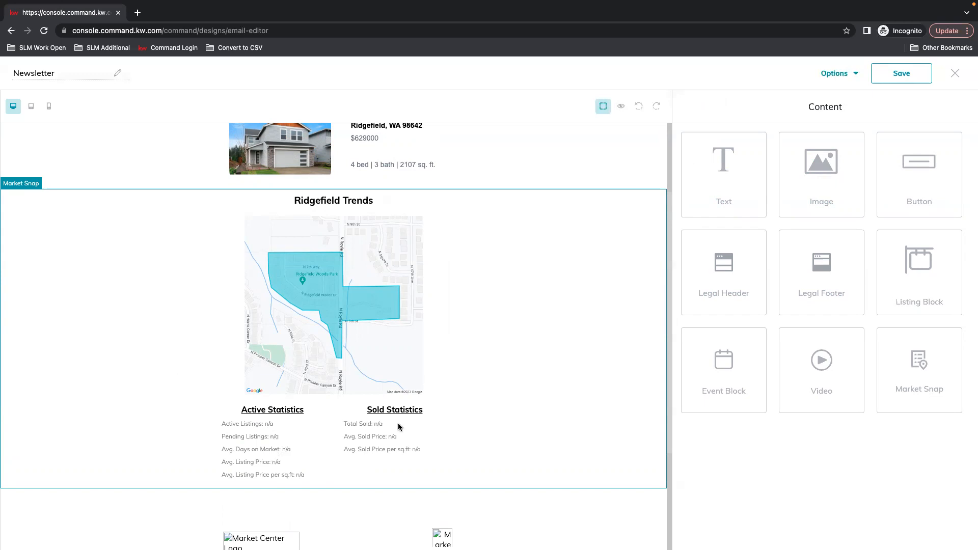
Reopen the Ridgefield Trends block, change its neighborhood to Bellwood Heights, and apply the edit
left_click(646, 183)
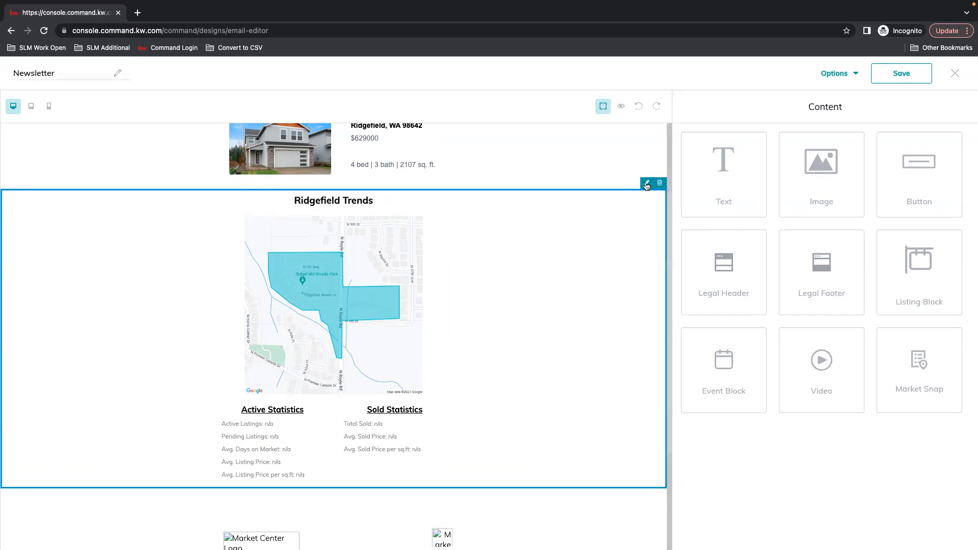
left_click(915, 205)
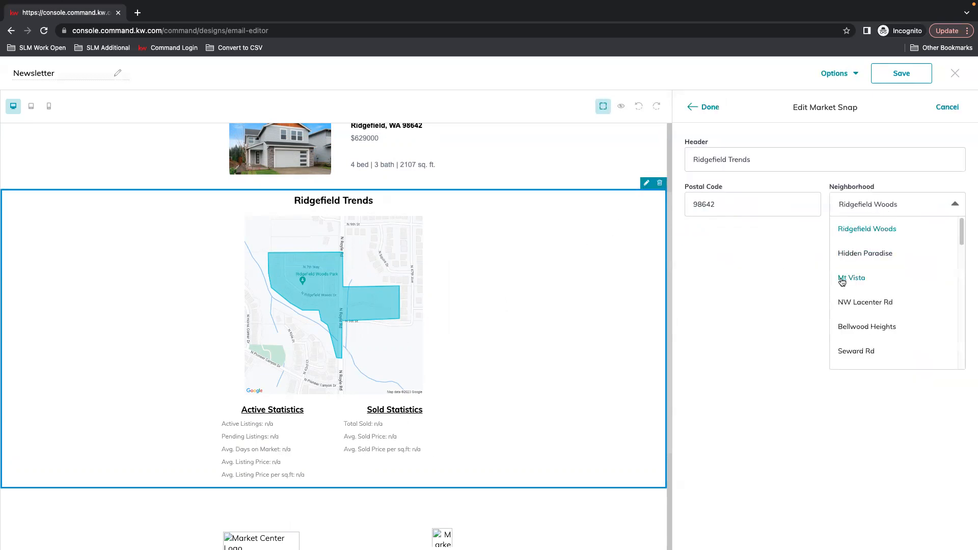
left_click(884, 330)
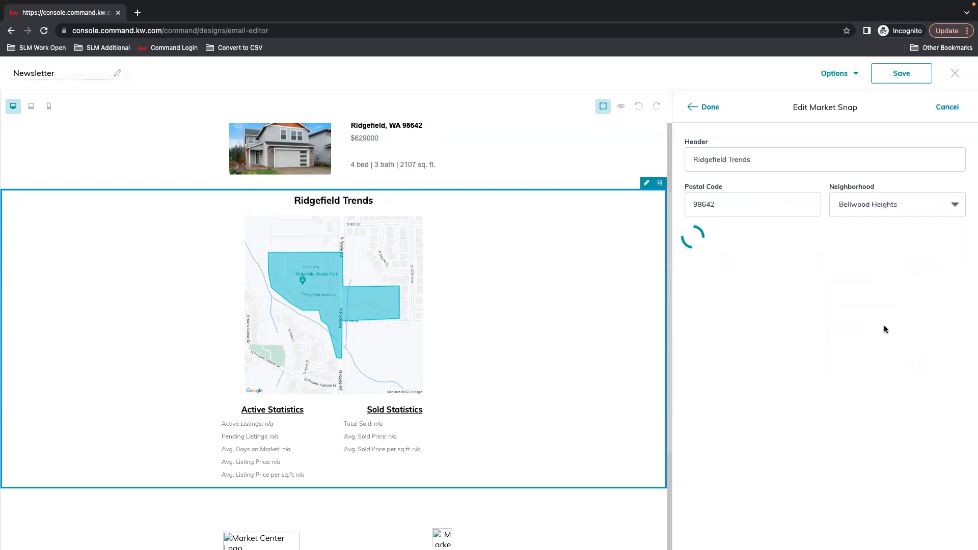
left_click(696, 108)
Edit the Ridgefield Trends block again, choose a different neighborhood from the list, and finish editing
left_click(434, 251)
left_click(646, 184)
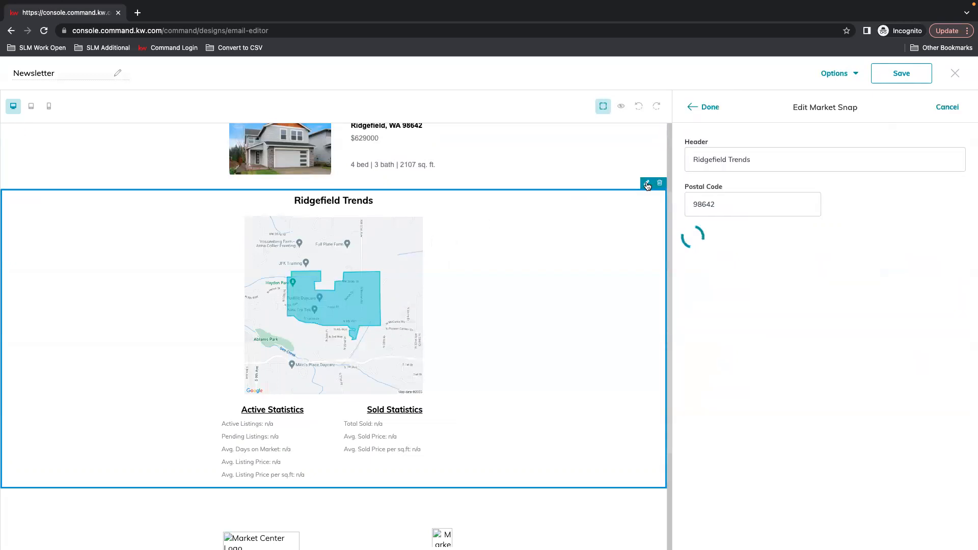
left_click(934, 210)
left_click(879, 256)
left_click(703, 111)
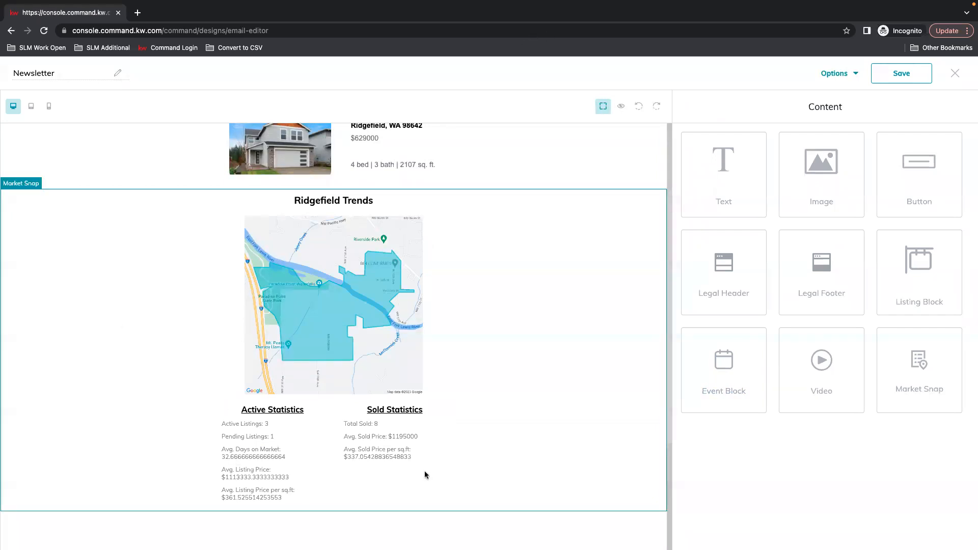
Add a second Market Snap block between the Ridgefield Trends block and the legal footer
left_click(372, 399)
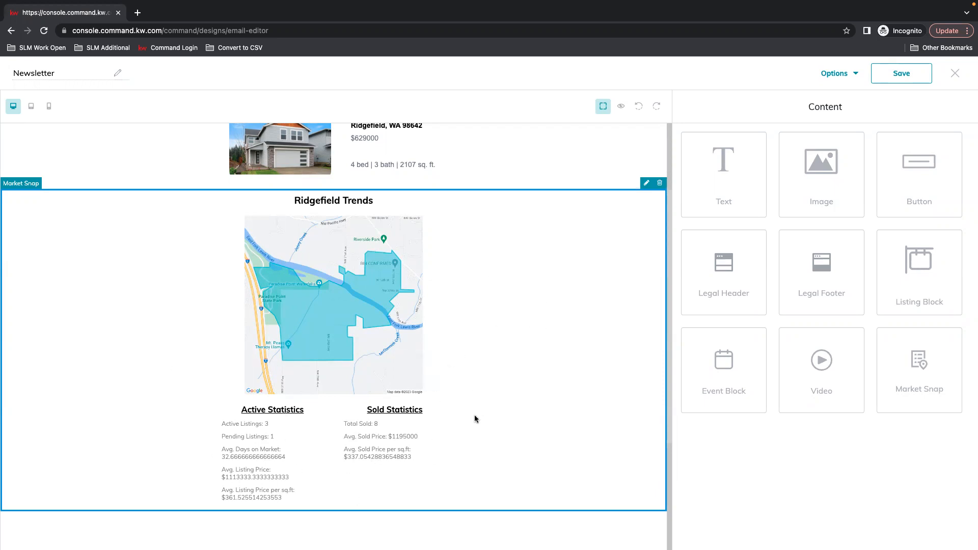
scroll(532, 387, "down", 2)
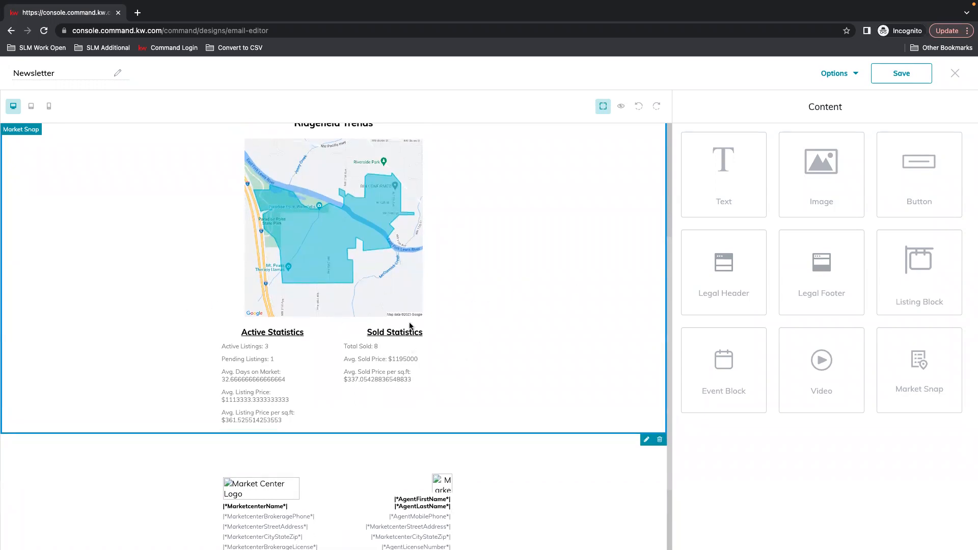
scroll(410, 333, "up", 2)
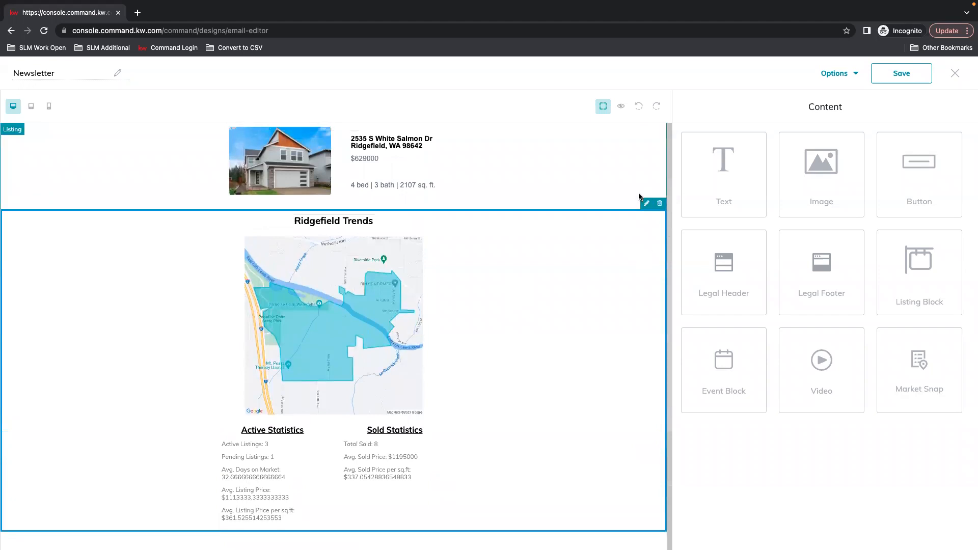
scroll(475, 356, "down", 3)
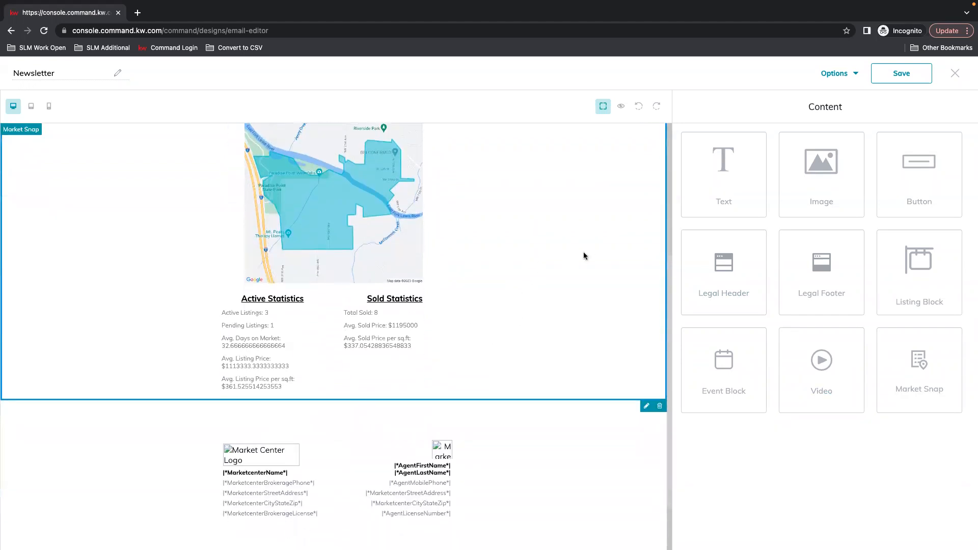
left_click_drag(915, 383, 352, 403)
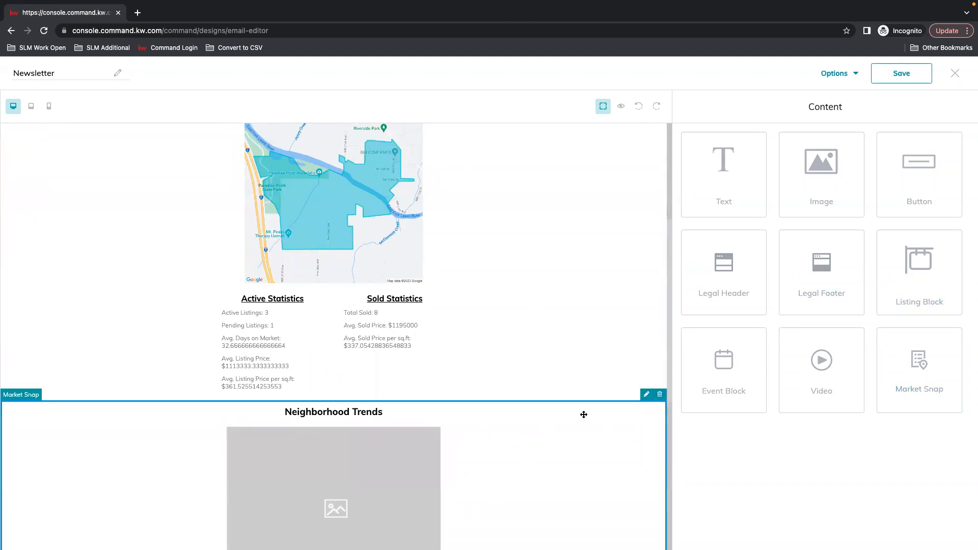
Set the second Market Snap's postal code to 98642 and its neighborhood to Whipple Creek, and finish editing
left_click(646, 394)
left_click(753, 207)
type("98642")
left_click(844, 204)
scroll(869, 352, "down", 2)
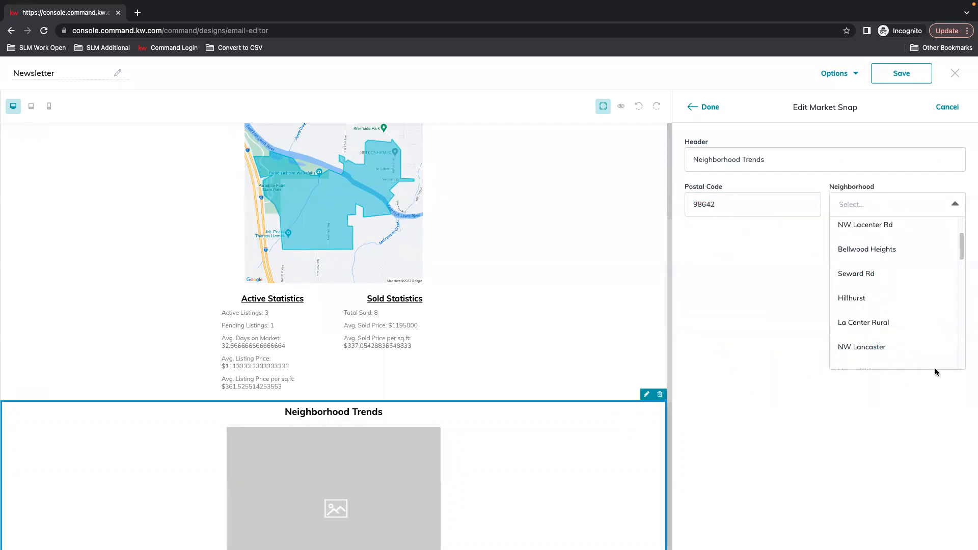
scroll(871, 344, "down", 2)
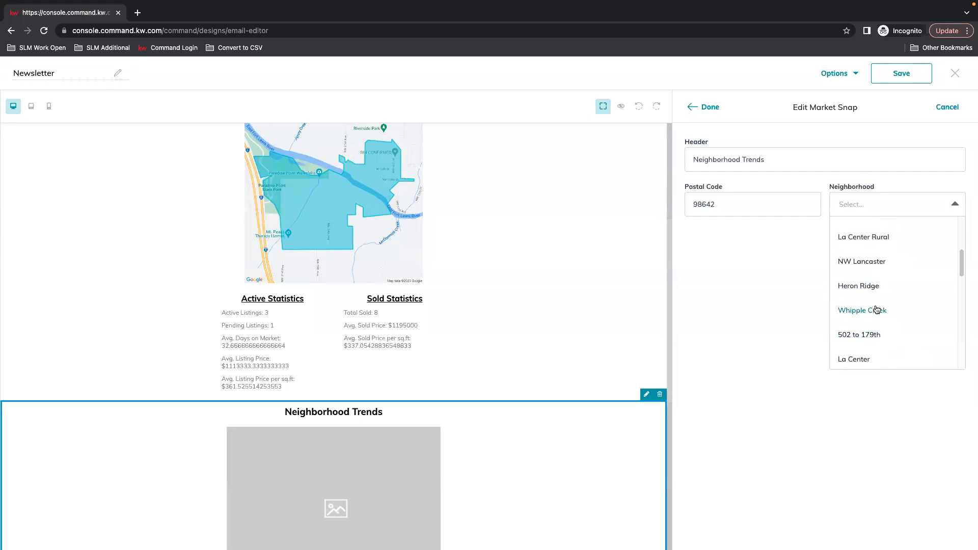
left_click(874, 311)
left_click(705, 107)
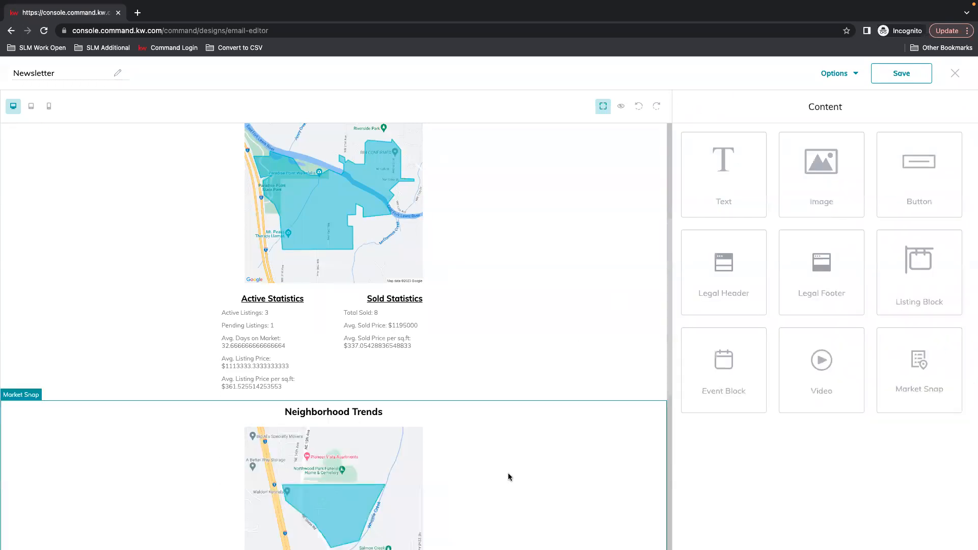
Review the second Market Snap's statistics and delete that block from the email
scroll(508, 473, "down", 6)
left_click(399, 289)
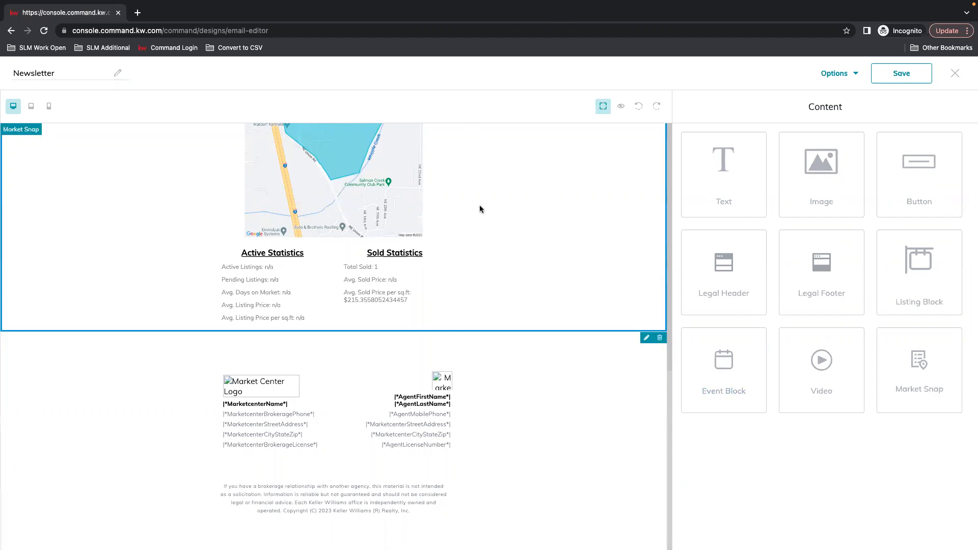
scroll(550, 284, "up", 1)
scroll(453, 197, "up", 4)
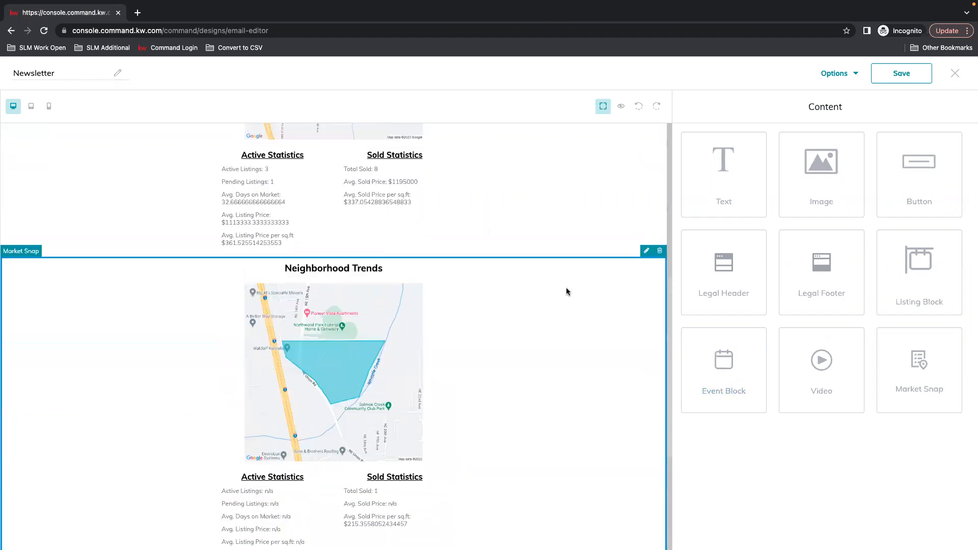
left_click(661, 252)
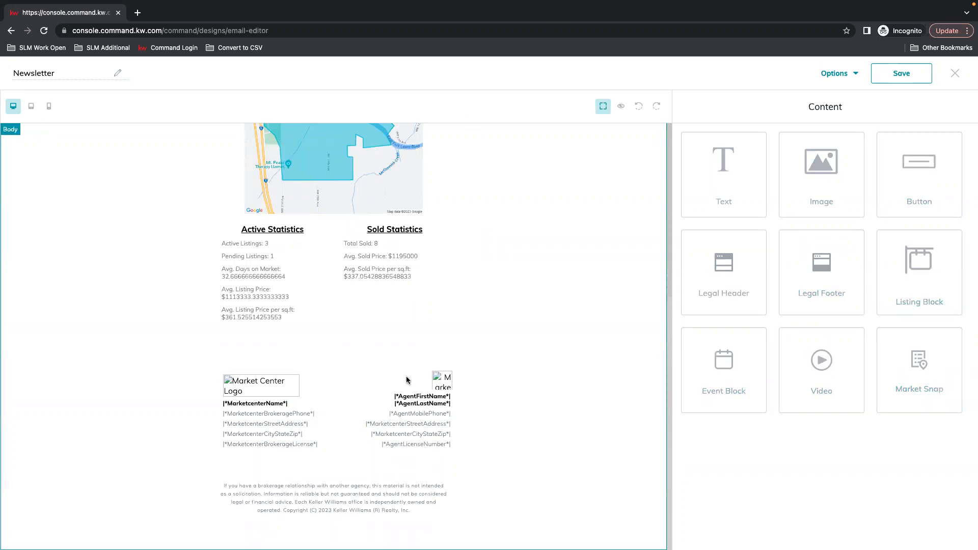
Open the listing block's settings, review its details and link, and close the editor
scroll(407, 379, "up", 6)
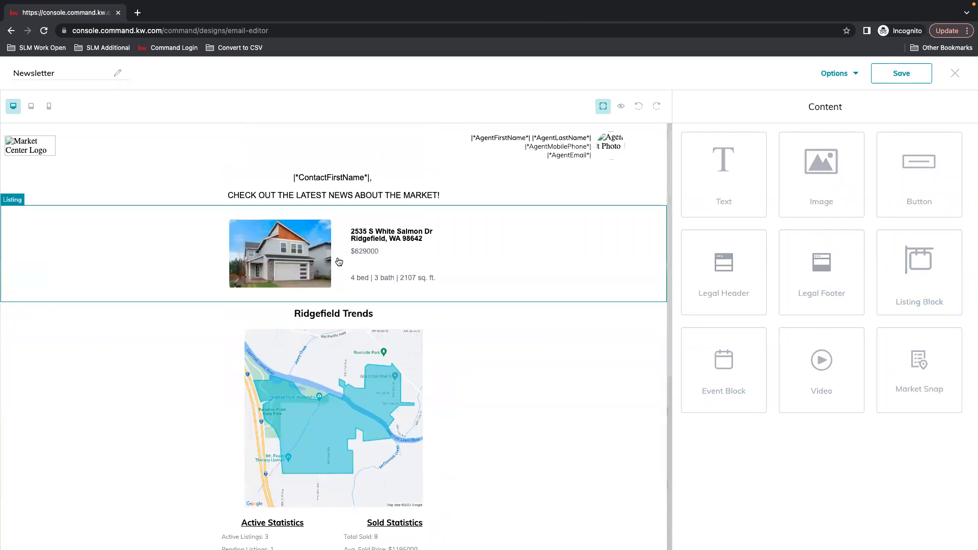
left_click(300, 261)
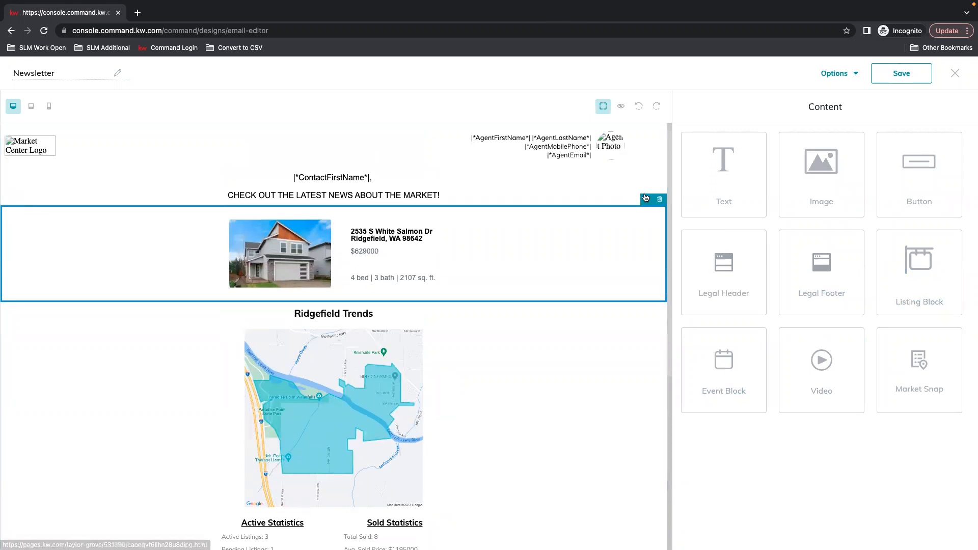
left_click(645, 199)
key("Escape")
scroll(815, 407, "down", 1)
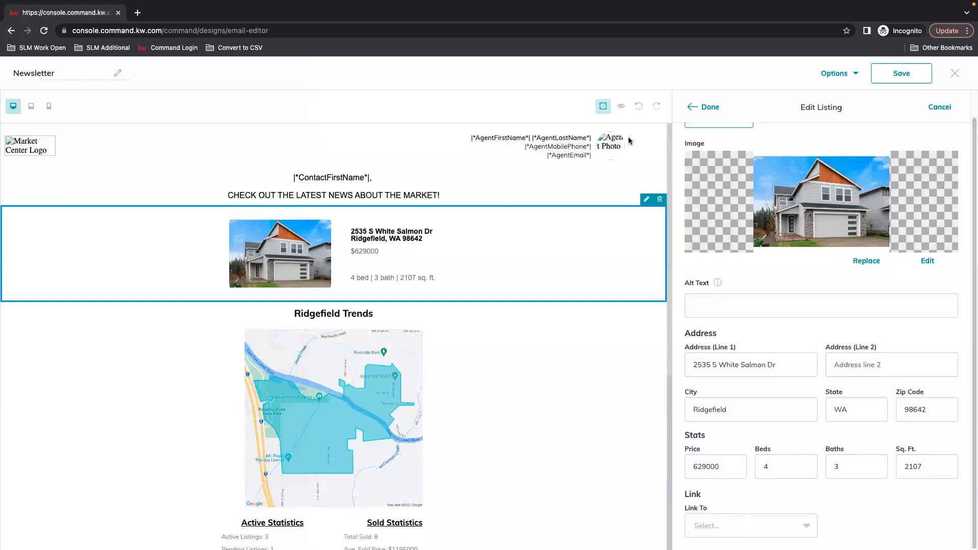
left_click(710, 107)
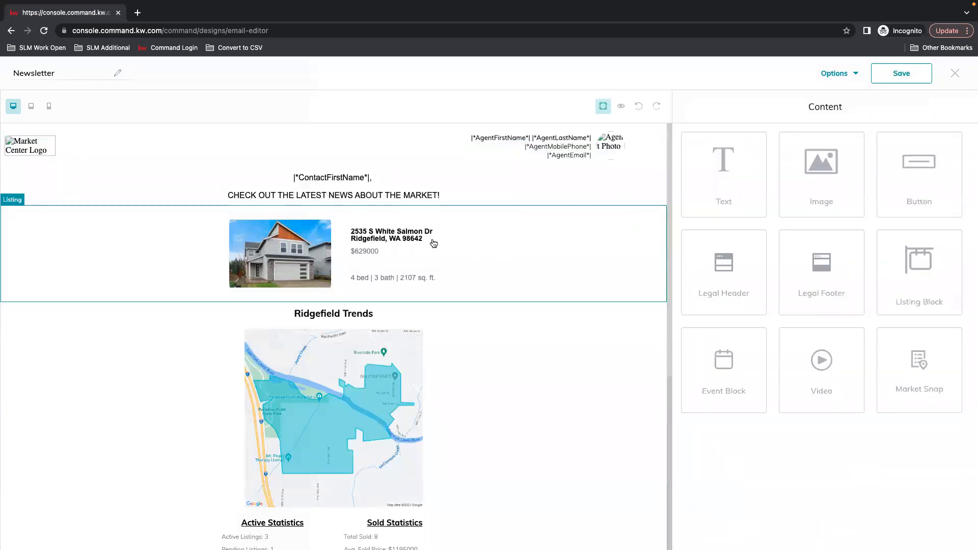
Add a button between the listing and the Ridgefield Trends block and set its text to "LEARN MORE"
left_click_drag(932, 164, 371, 294)
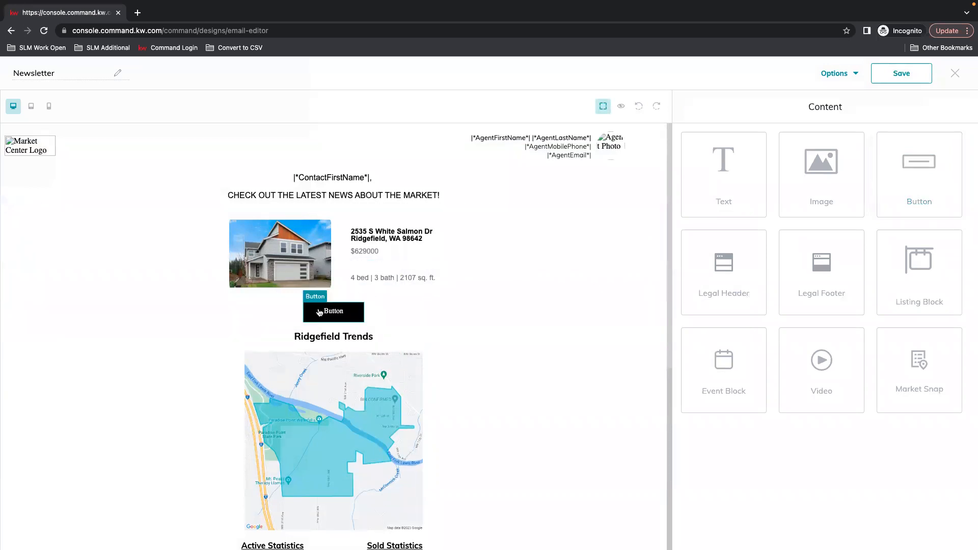
left_click(349, 312)
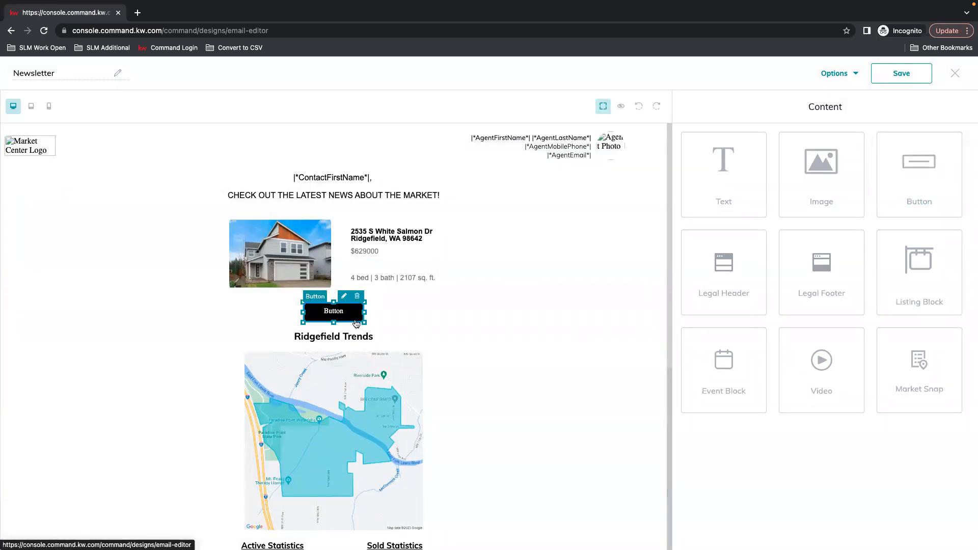
left_click(345, 297)
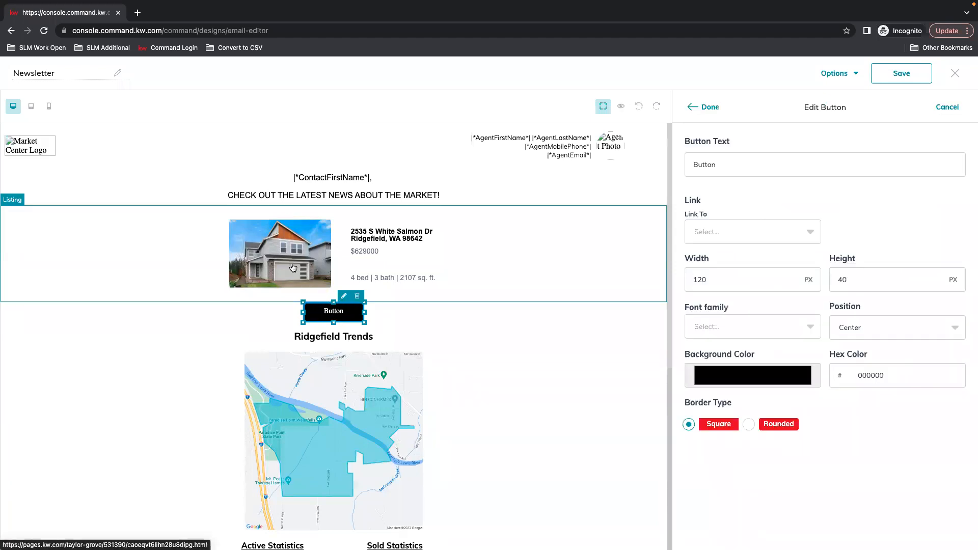
left_click(744, 166)
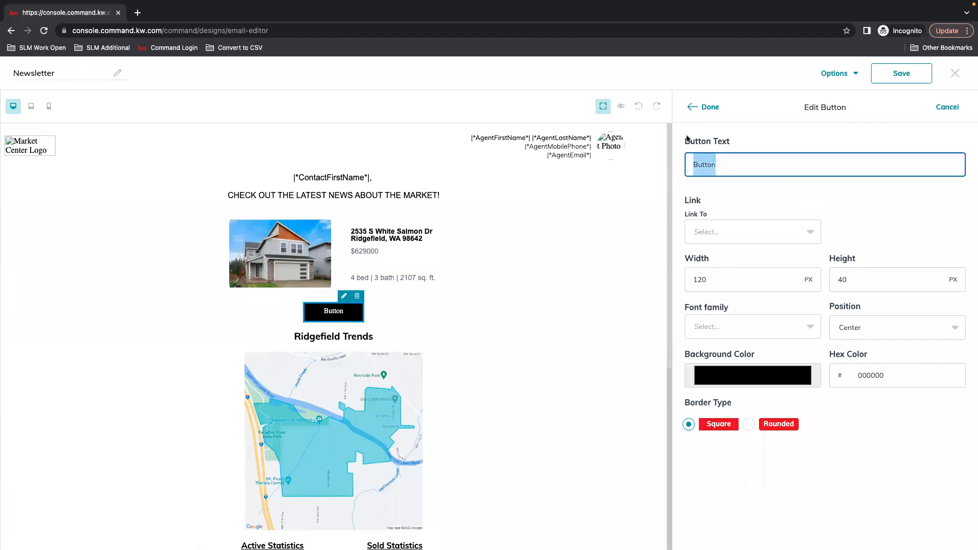
type("LEARN MORE")
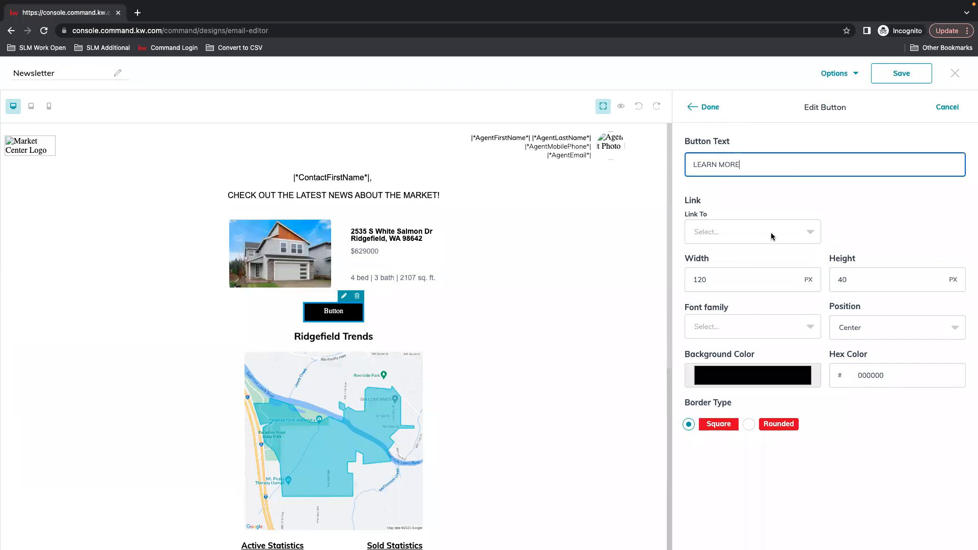
Explore the web address and landing page link options for the button, and choose the web address type
left_click(713, 232)
left_click(729, 281)
left_click(909, 238)
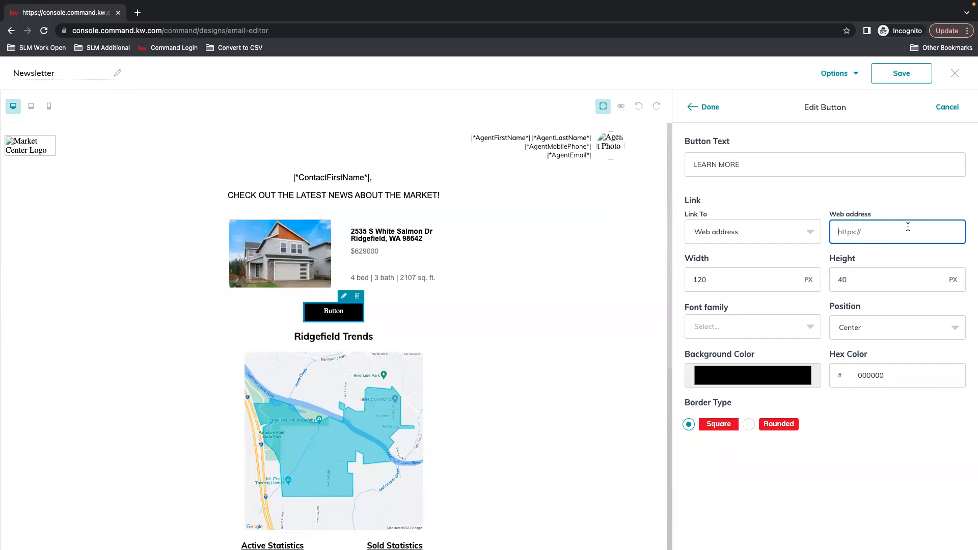
left_click(811, 234)
left_click(772, 256)
left_click(852, 235)
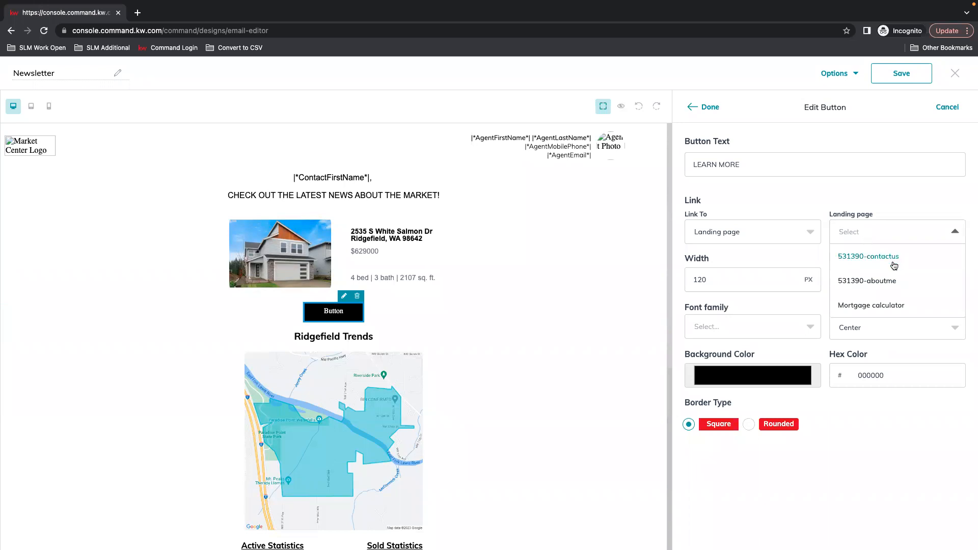
left_click(777, 233)
left_click(725, 284)
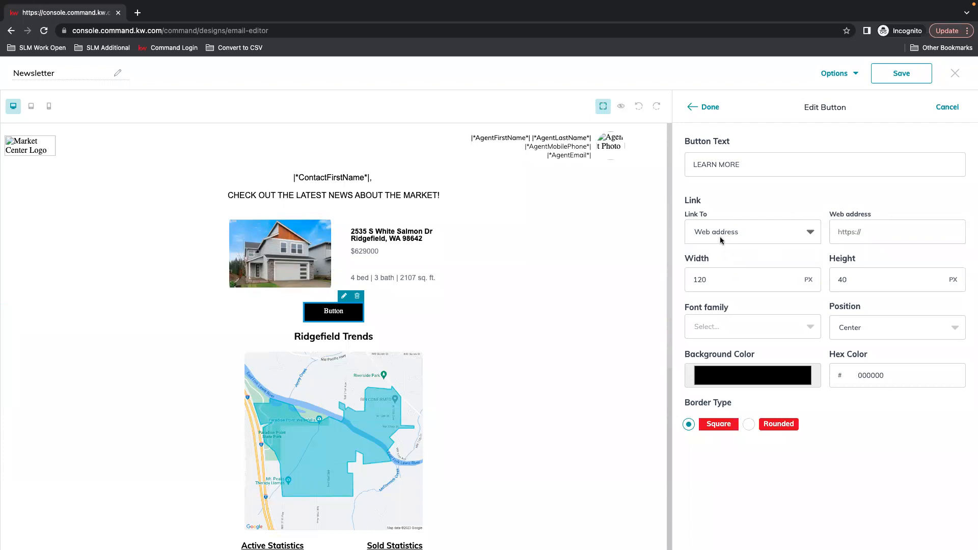
left_click(913, 237)
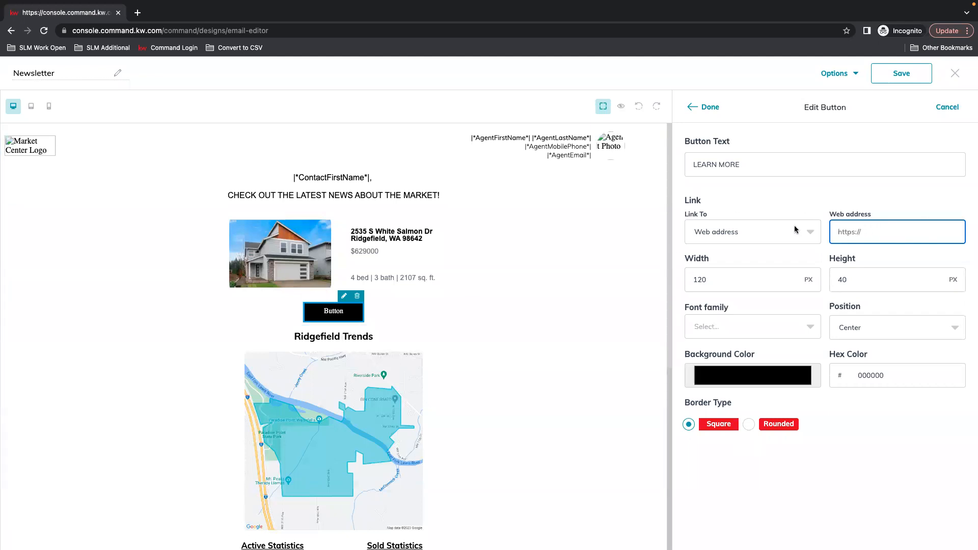
Set the button's width to 250 px and its height to 50 px
left_click(741, 277)
left_click_drag(722, 283, 653, 281)
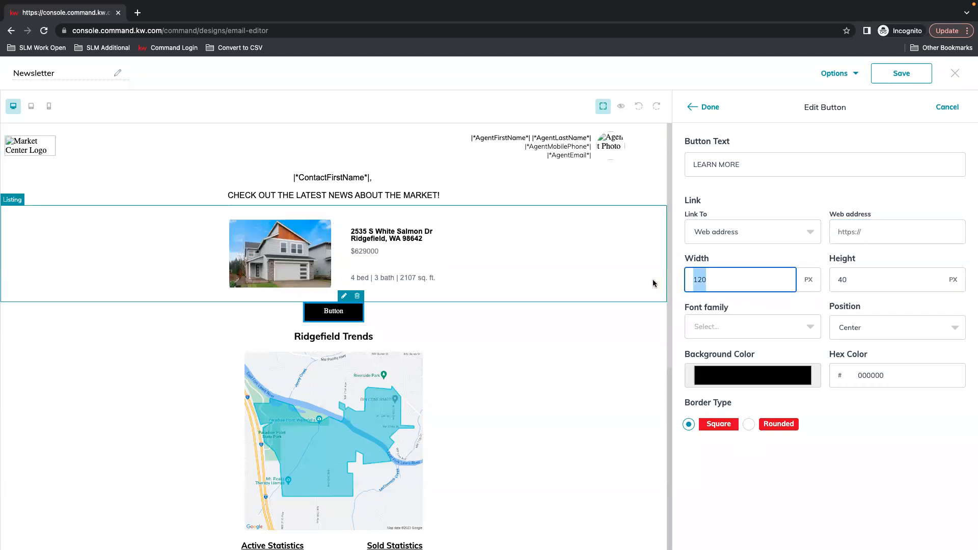
left_click(725, 277)
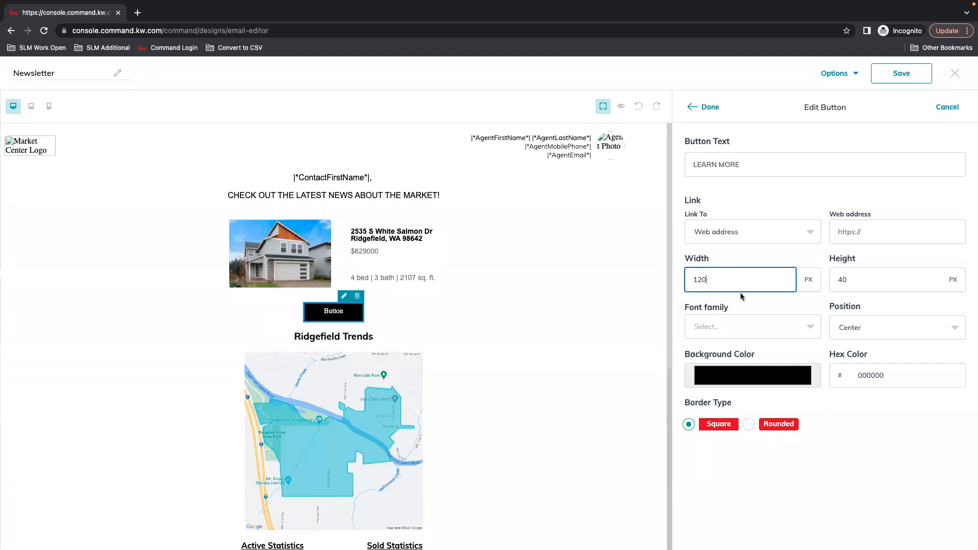
left_click_drag(715, 285, 624, 282)
type("250")
key("Tab")
type("5")
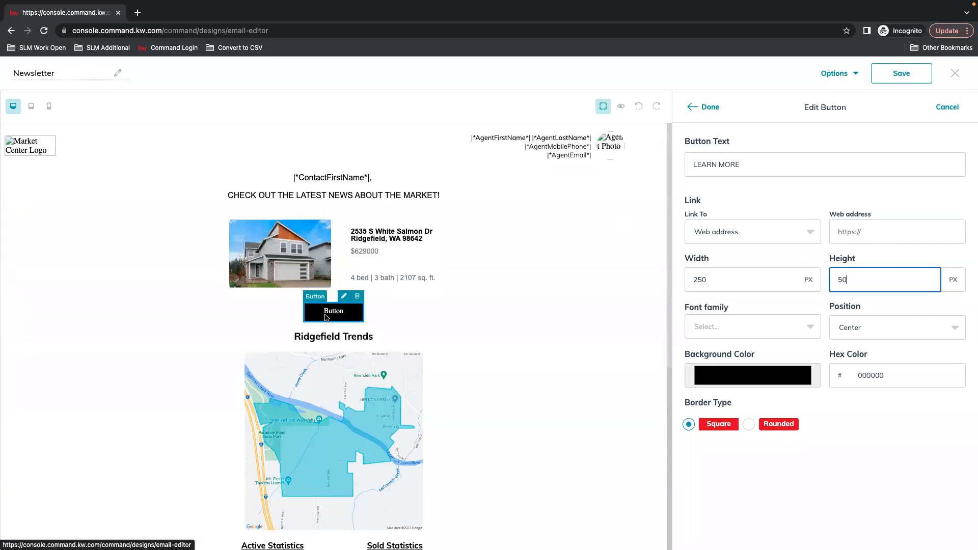
Set the button's font to Arial and sample its background color from the orange gable in the listing photo
left_click(812, 325)
left_click(724, 349)
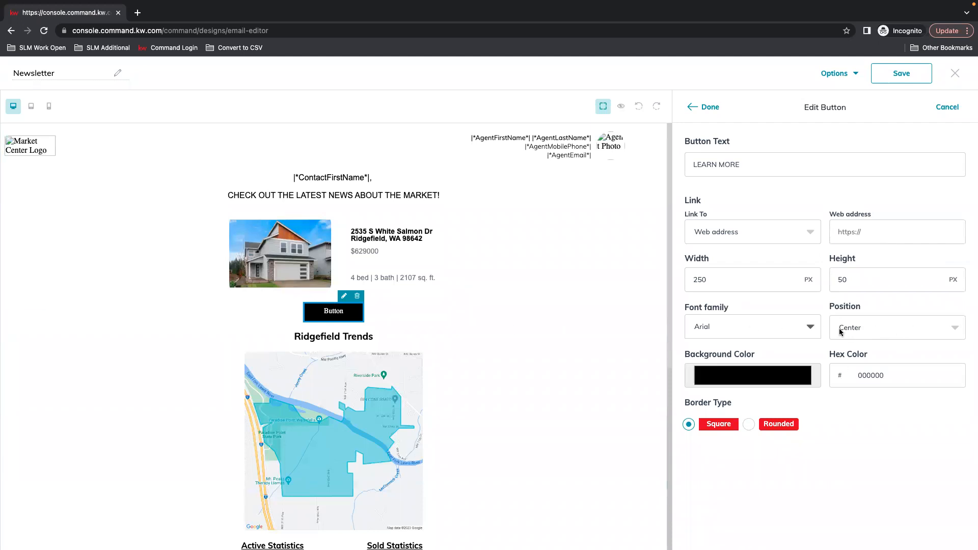
left_click(793, 380)
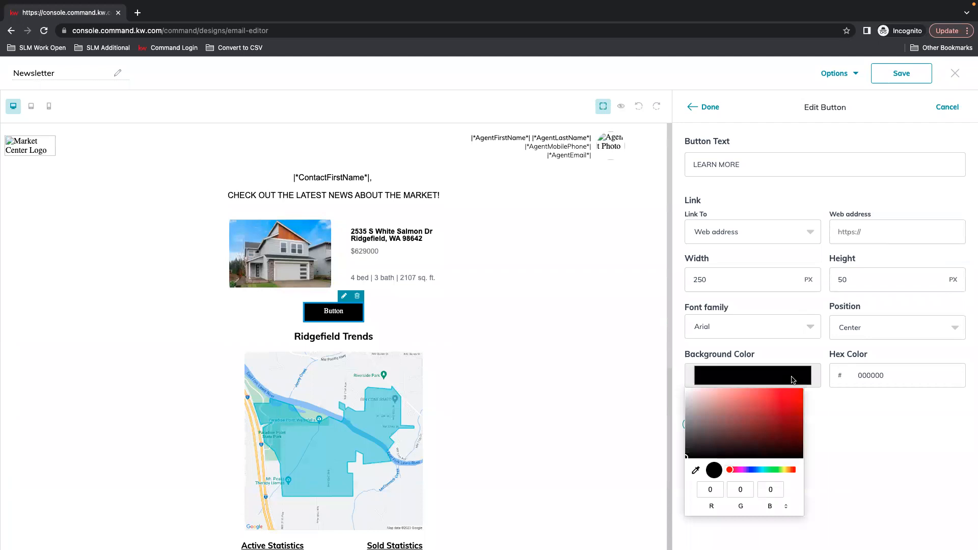
left_click(696, 471)
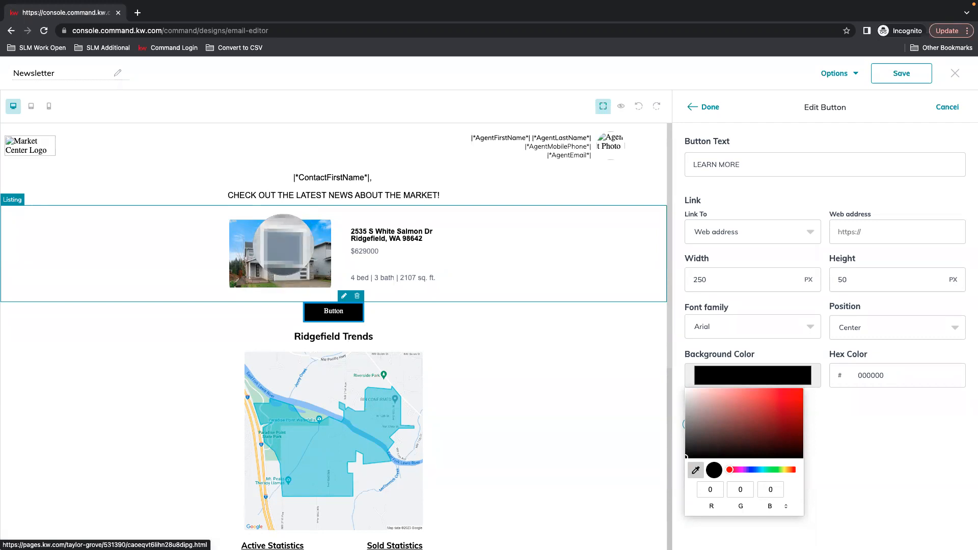
left_click(284, 238)
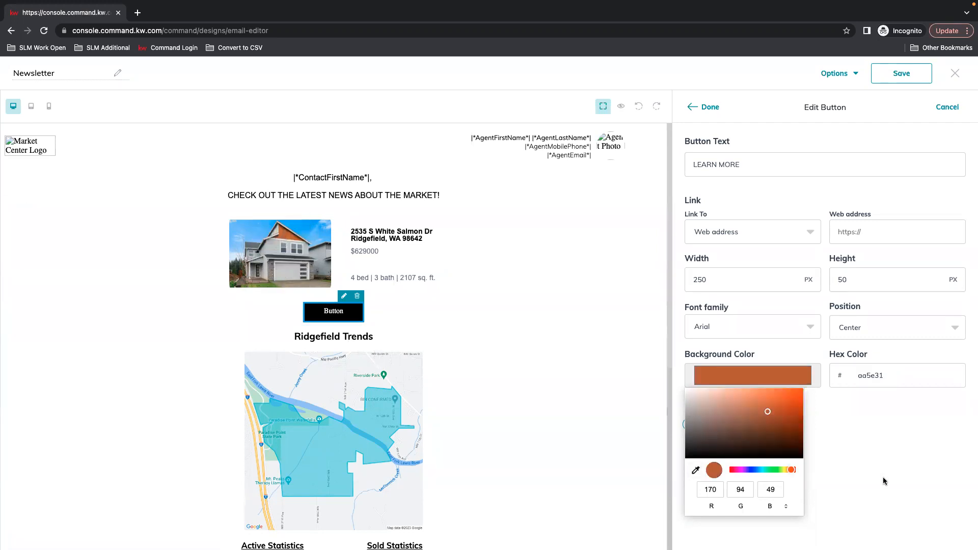
left_click(856, 445)
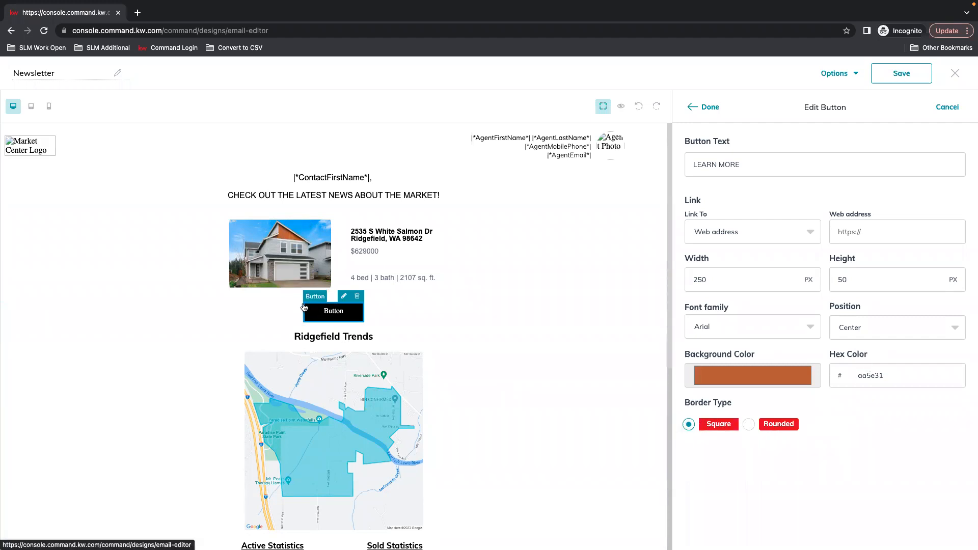
Give the button rounded borders with a 15 px radius and try to finish editing
left_click(778, 425)
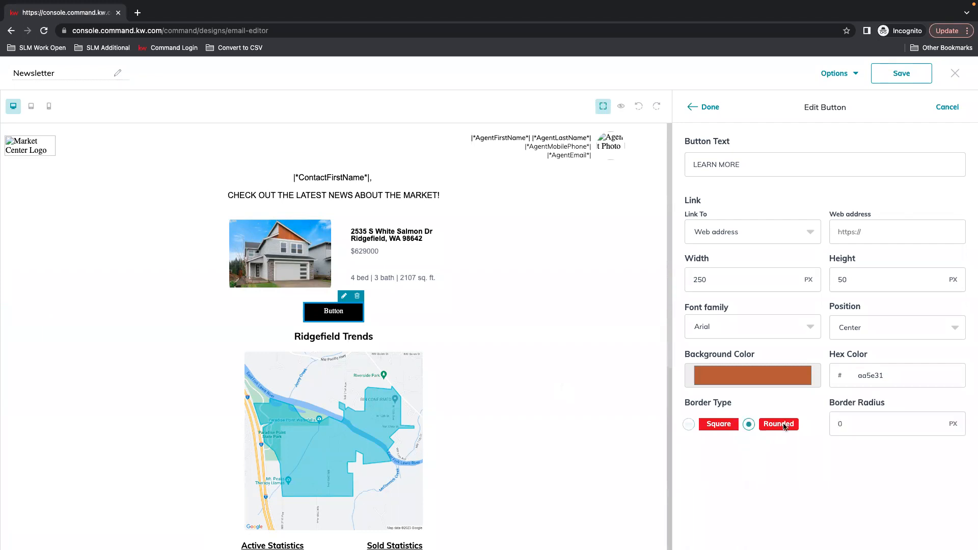
left_click(919, 425)
type("15")
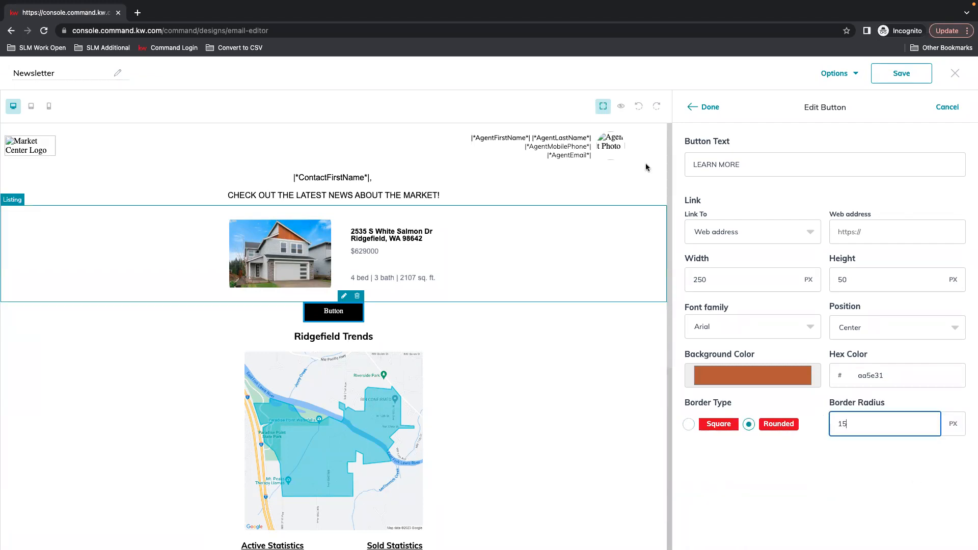
left_click(702, 107)
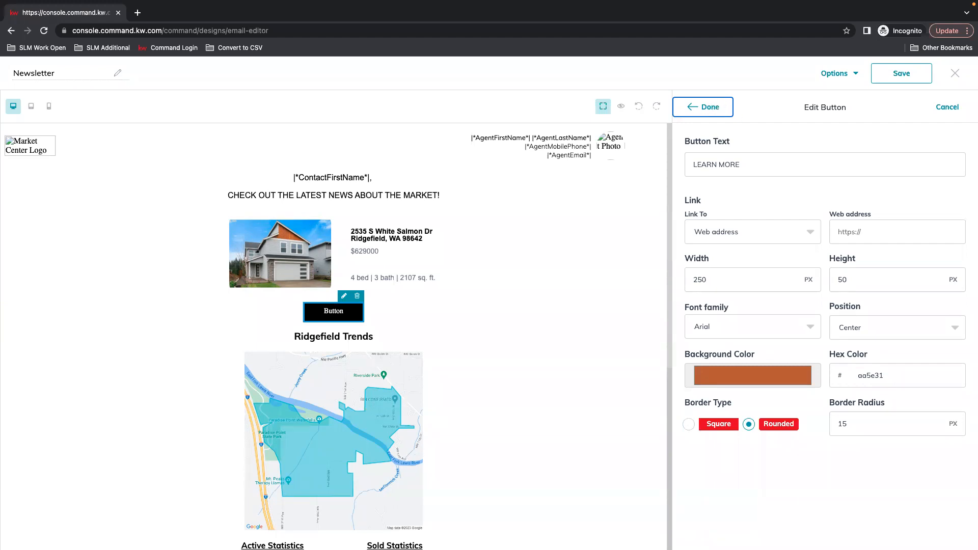
left_click(805, 490)
left_click(700, 111)
Change the button's border type to square, try to finish editing, and discard all pending button changes
left_click(708, 426)
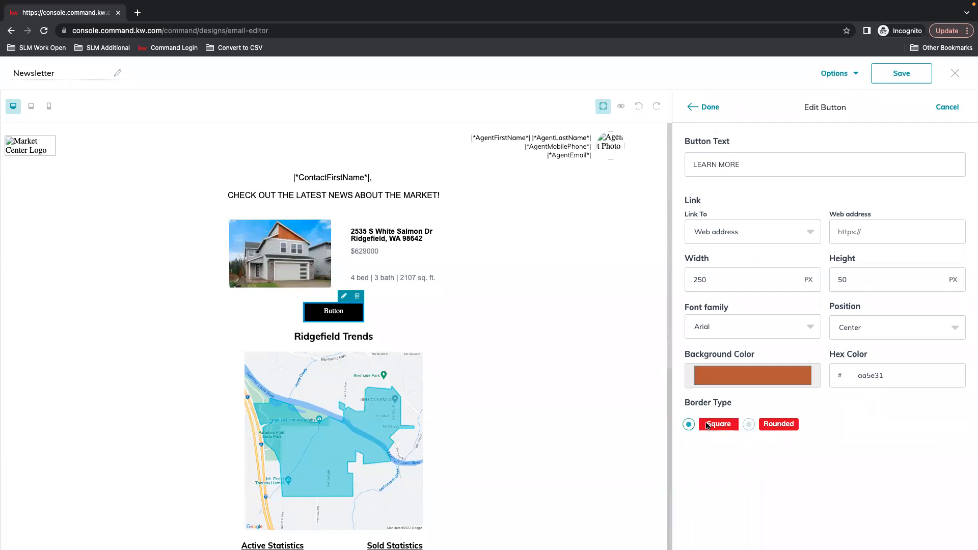
left_click(730, 110)
left_click(948, 107)
Reopen the settings of the button below the listing and set its text to "LEARN MORE"
left_click(346, 313)
left_click(349, 298)
left_click_drag(759, 165, 620, 165)
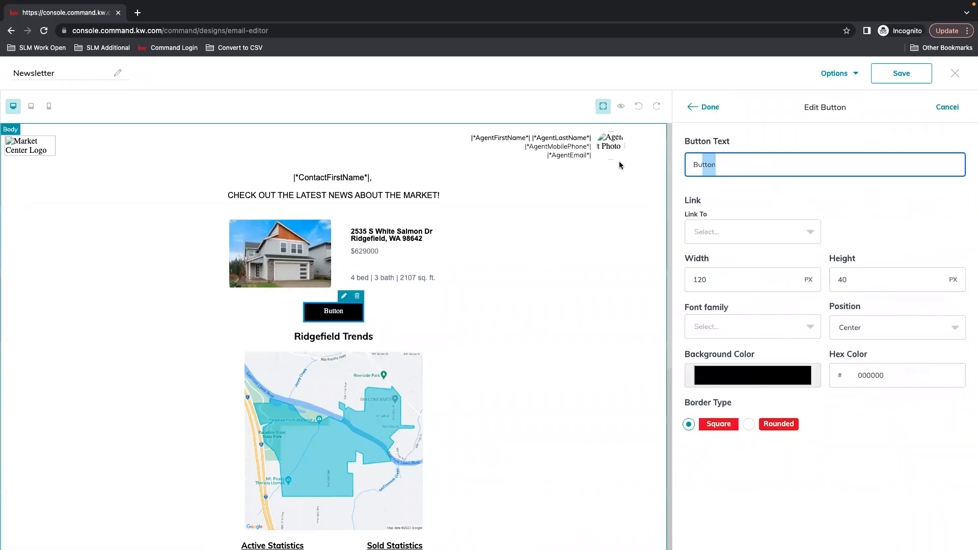
key("BackSpace")
key("BackSpace")
key("BackSpace")
type("LEARN MORE")
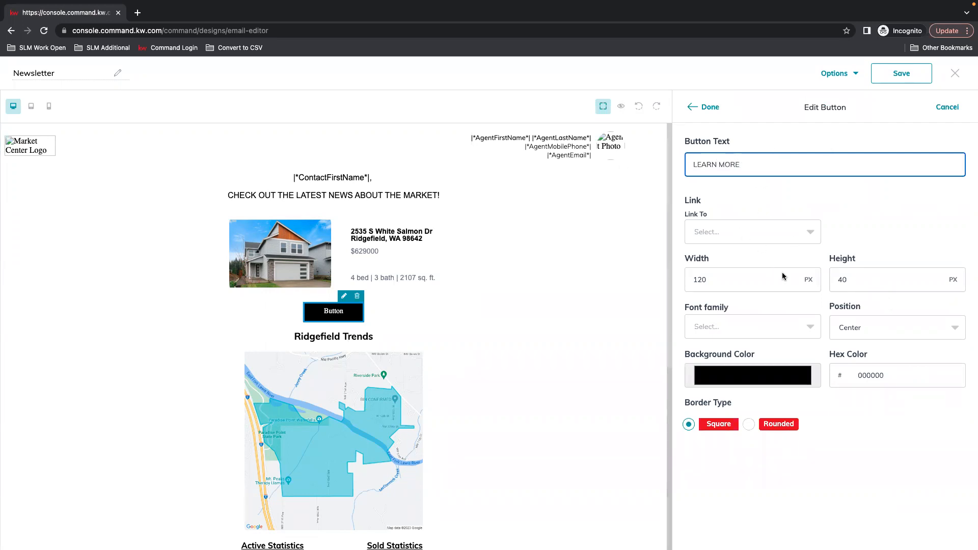
Link the LEARN MORE button to the contact-us landing page
left_click(768, 232)
left_click(713, 253)
left_click(901, 232)
left_click(866, 255)
Set the LEARN MORE button's width to 300 px and its height to 60 px
double_click(751, 282)
type("250")
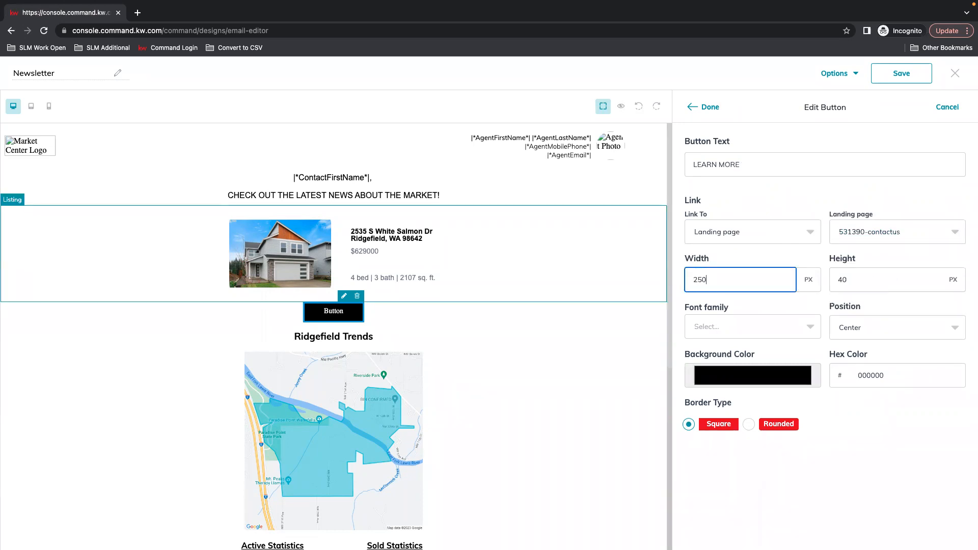
left_click(880, 278)
double_click(841, 280)
double_click(732, 283)
type("300")
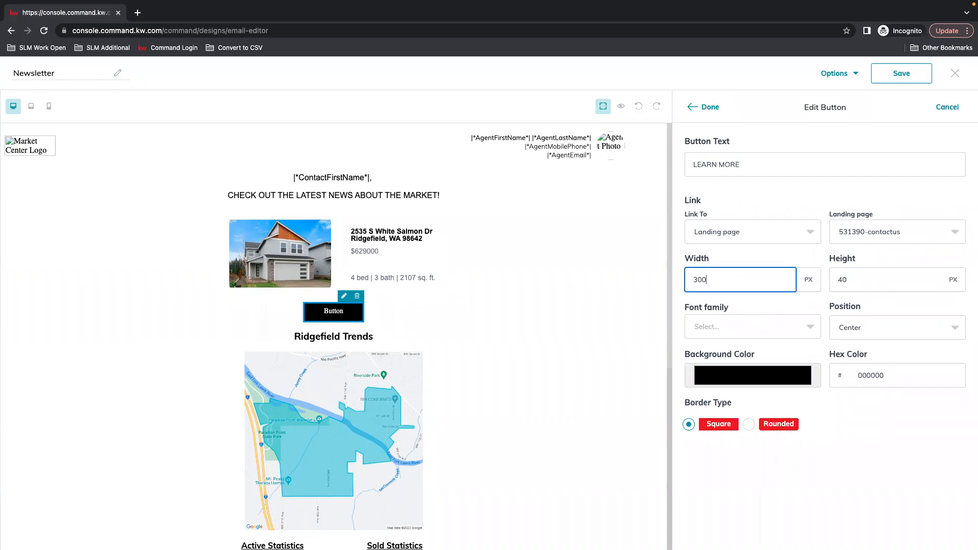
left_click(891, 281)
double_click(876, 282)
type("60")
Set the LEARN MORE button's font to Arial and match its background to the orange gable in the listing photo
left_click(807, 329)
left_click(701, 351)
left_click(806, 382)
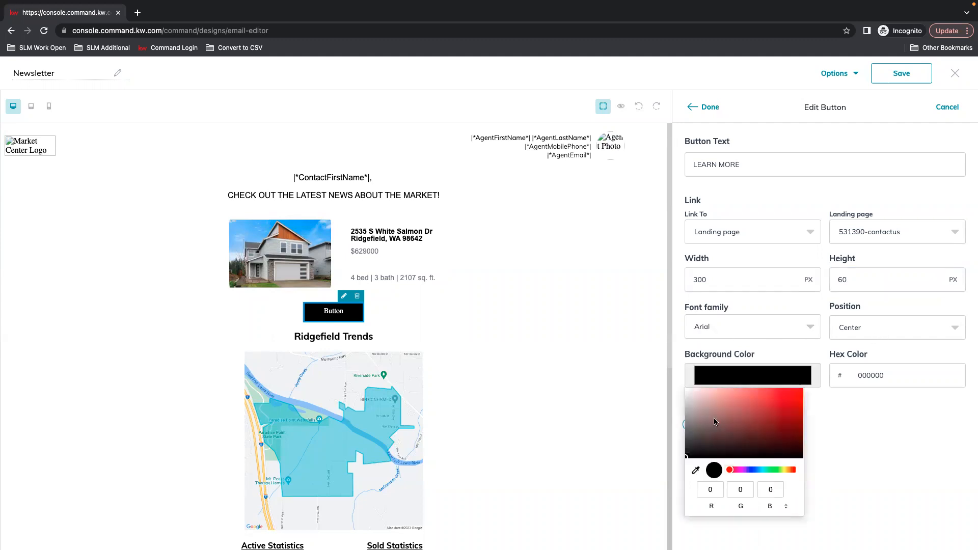
left_click(695, 470)
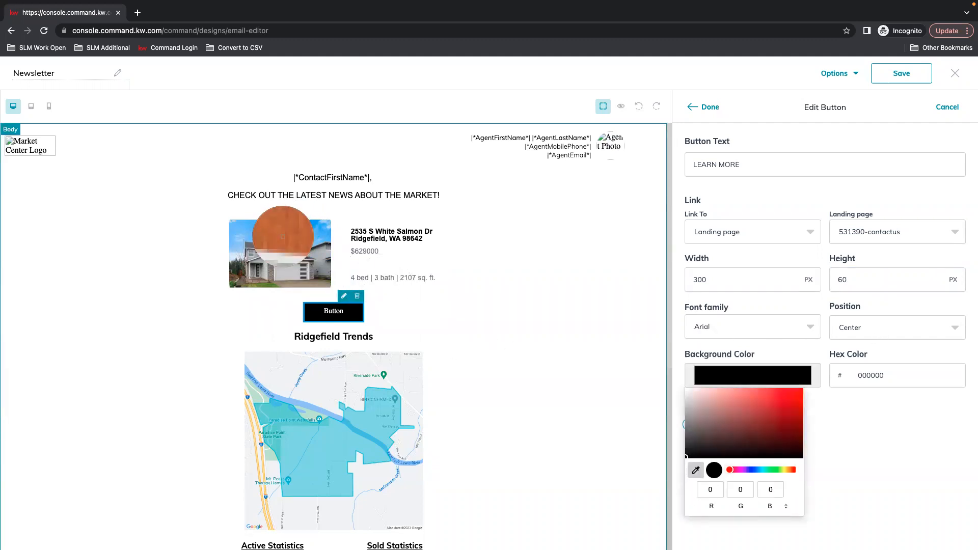
left_click(265, 229)
left_click(855, 406)
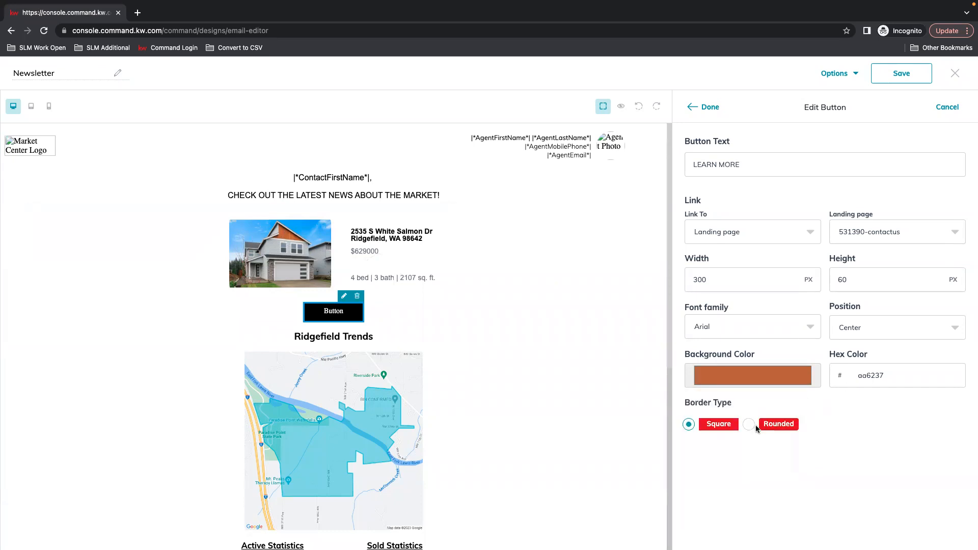
Give the LEARN MORE button rounded borders with a 15 px radius and finish editing
left_click(748, 426)
type("15")
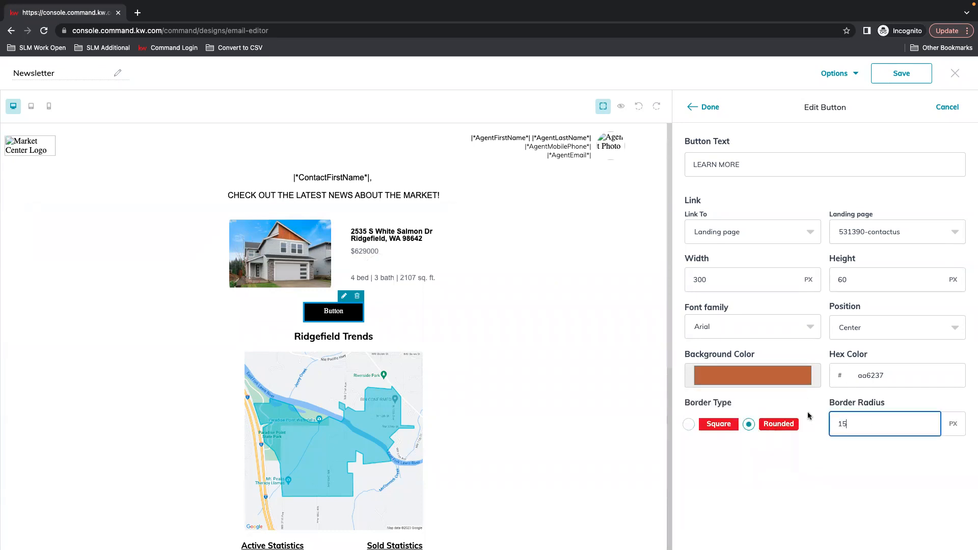
left_click(699, 107)
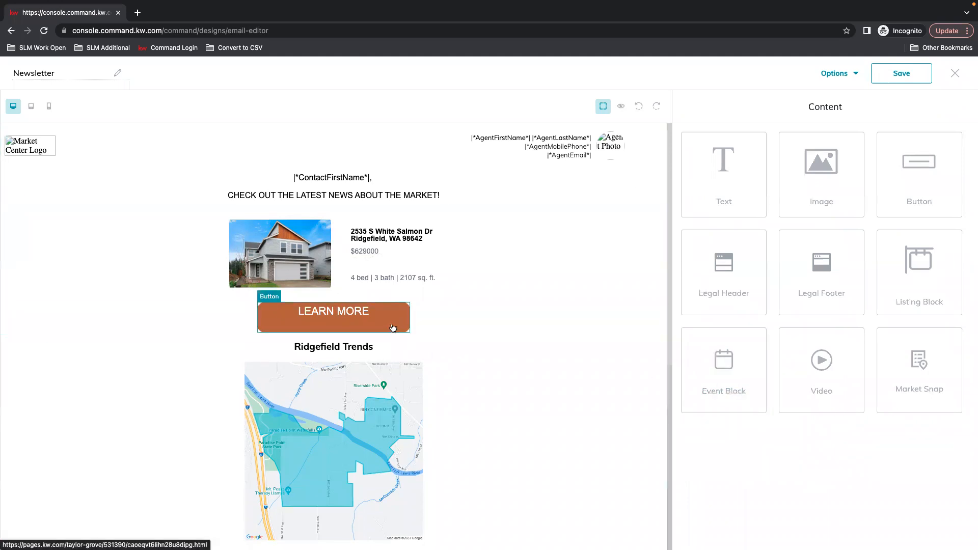
Reopen the LEARN MORE button's settings, set its height to 40 px, and finish editing
left_click(359, 320)
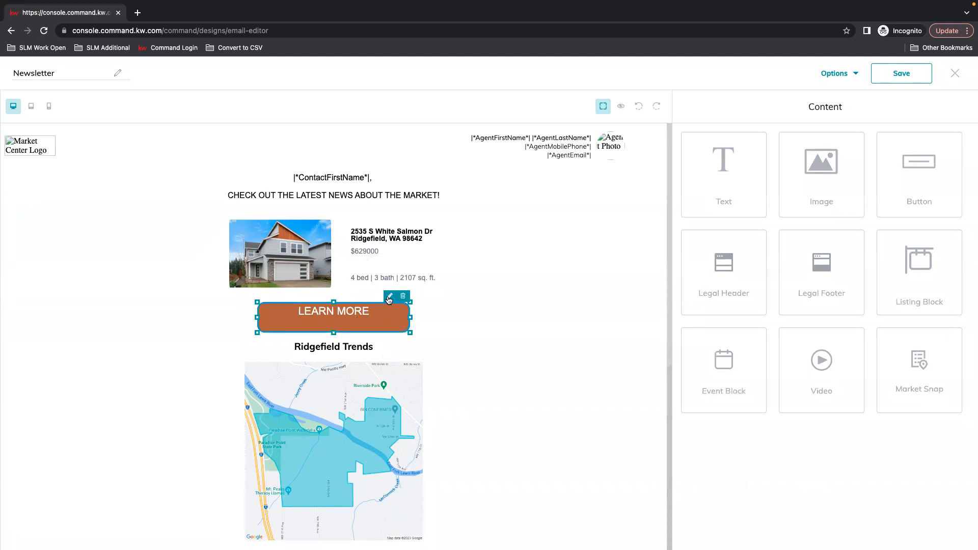
double_click(838, 273)
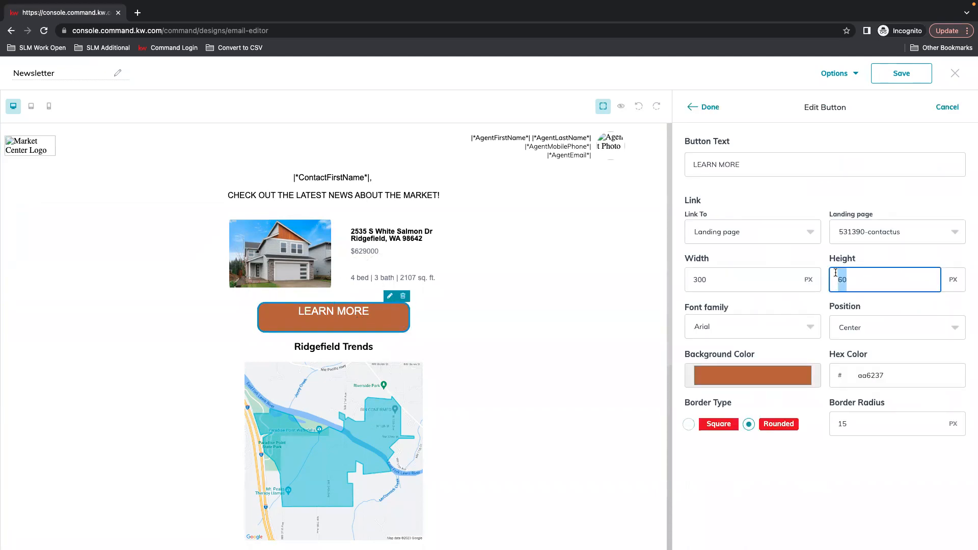
type("40")
left_click(709, 107)
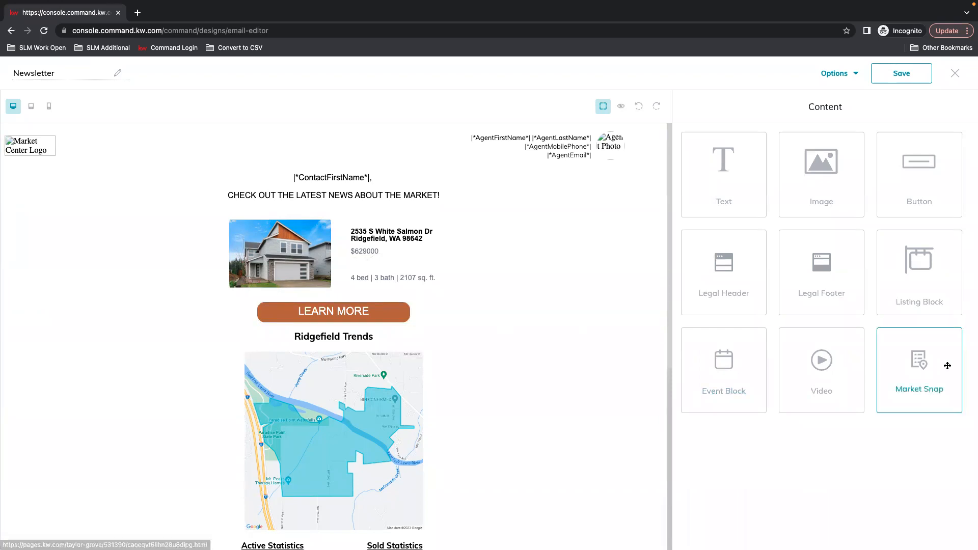
scroll(572, 382, "down", 2)
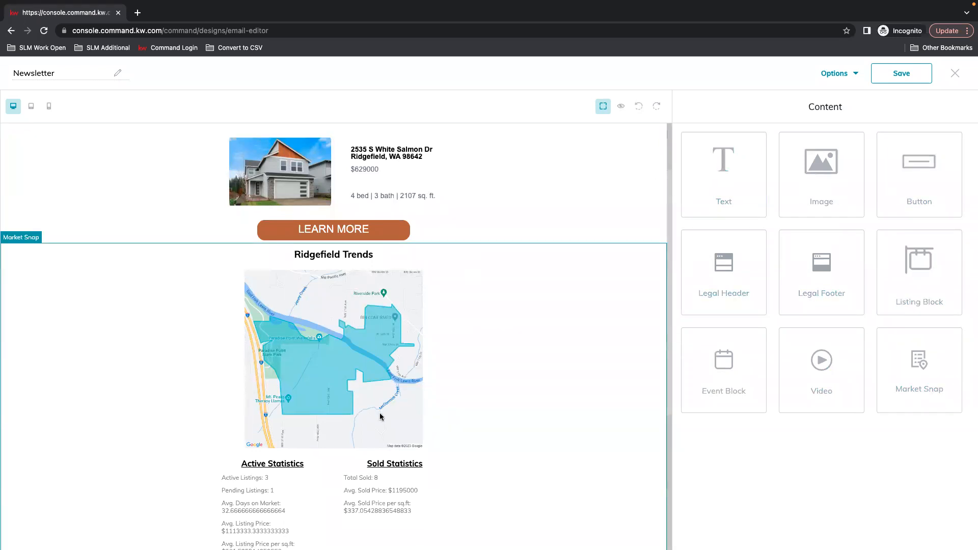
scroll(387, 423, "down", 3)
scroll(398, 424, "up", 5)
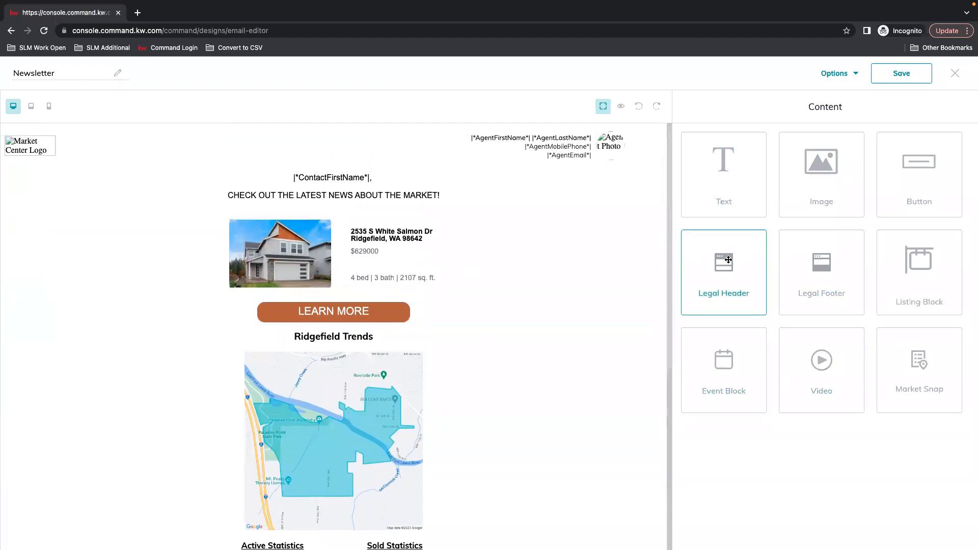
scroll(537, 426, "down", 2)
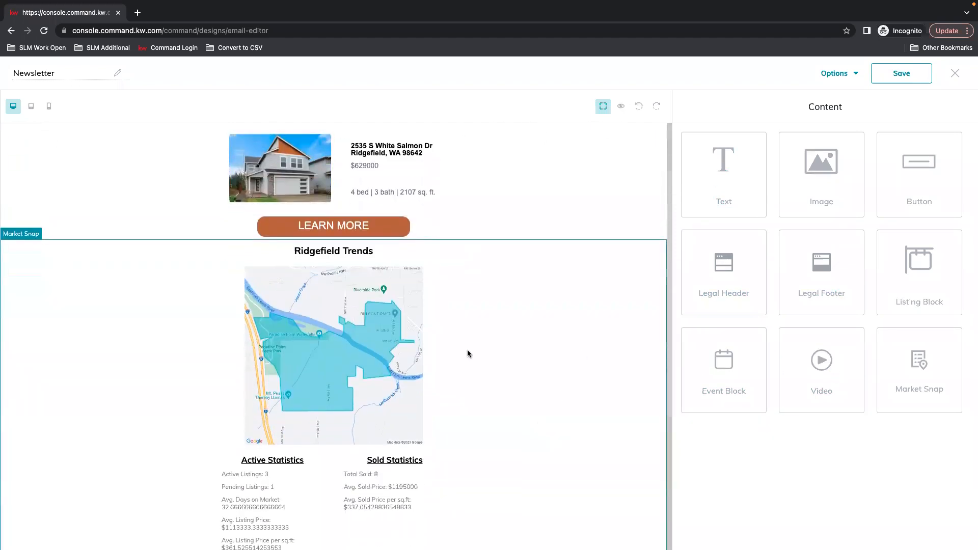
scroll(467, 354, "up", 2)
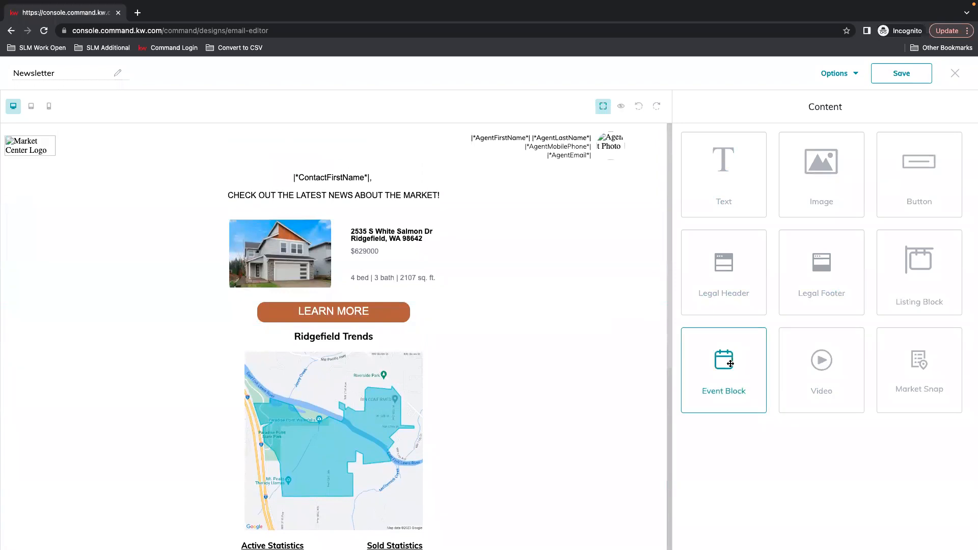
Try out an event block between the Ridgefield Trends block and the legal footer, and delete it again
left_click_drag(732, 378, 246, 202)
left_click_drag(482, 205, 545, 326)
scroll(554, 363, "down", 5)
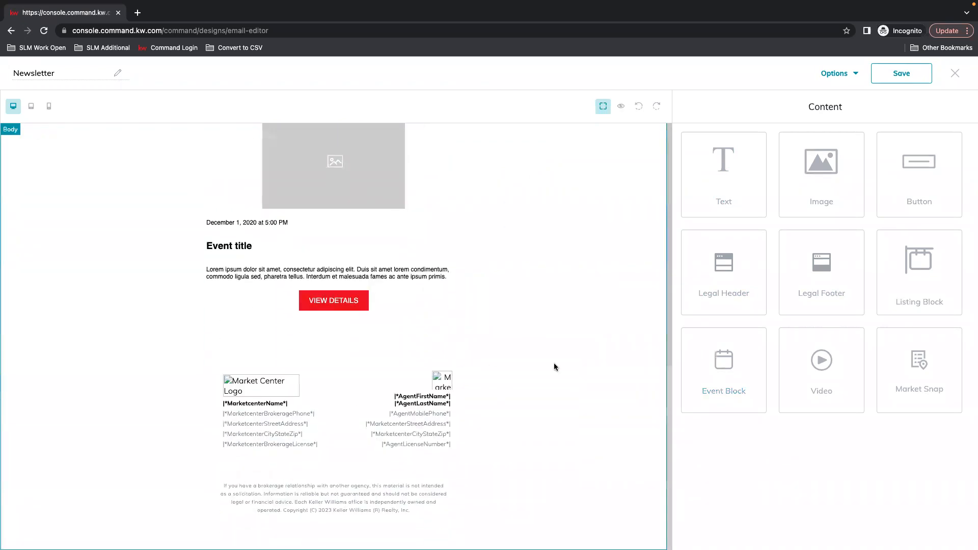
scroll(447, 303, "up", 4)
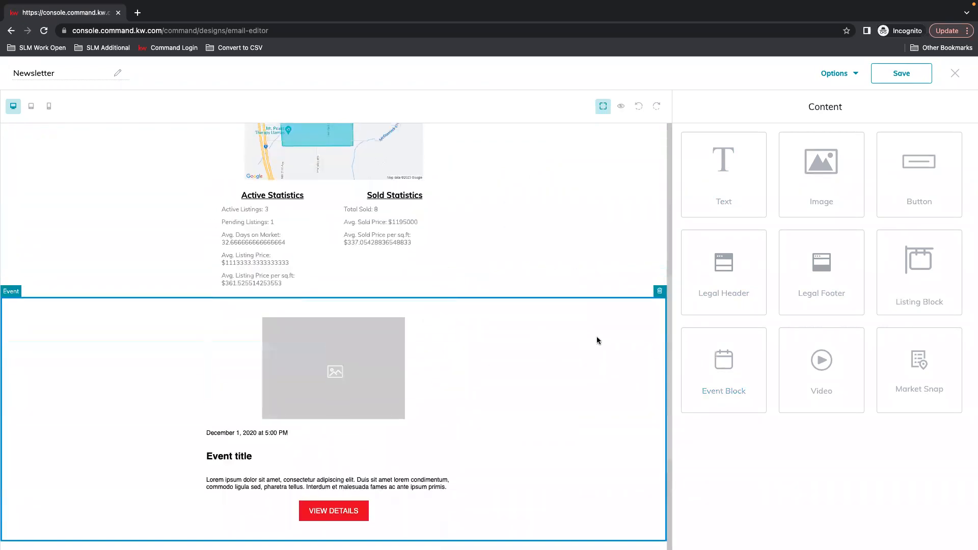
left_click(660, 291)
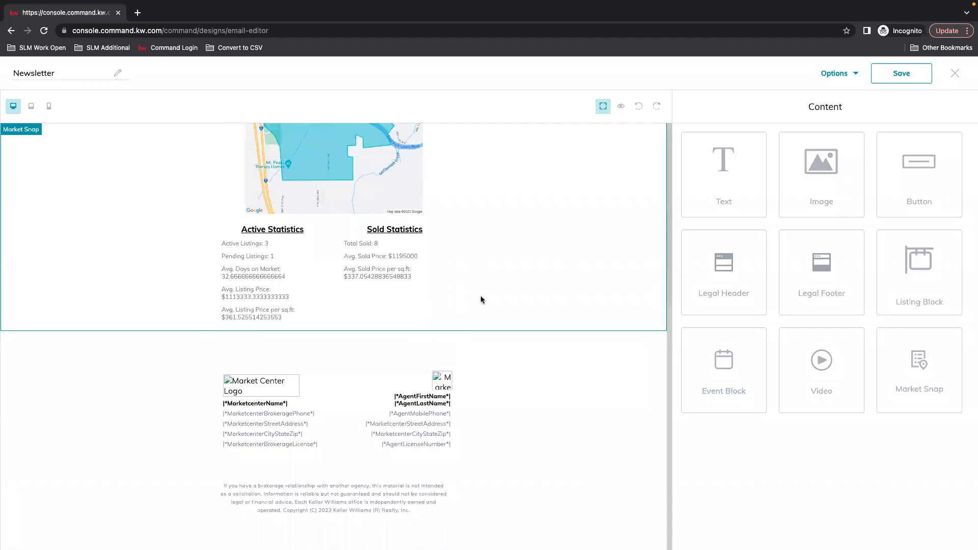
Review the newsletter content and insert an Event Block between the LEARN MORE button and the Ridgefield Trends market snap
scroll(481, 299, "up", 8)
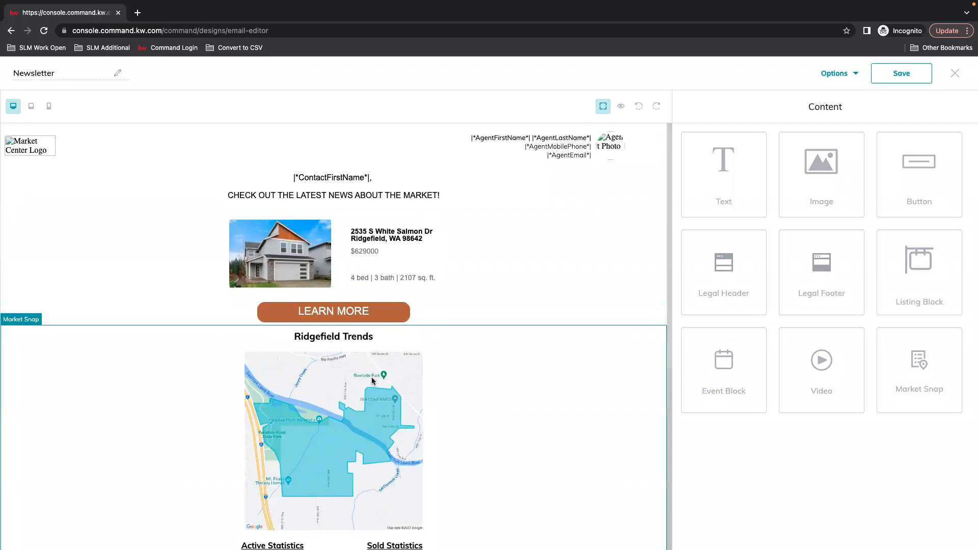
scroll(347, 306, "down", 4)
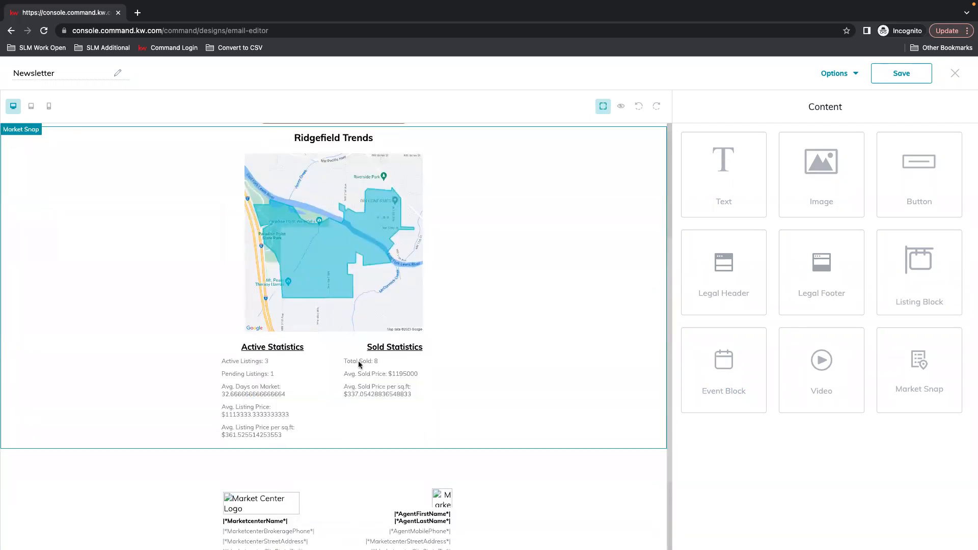
scroll(328, 193, "up", 4)
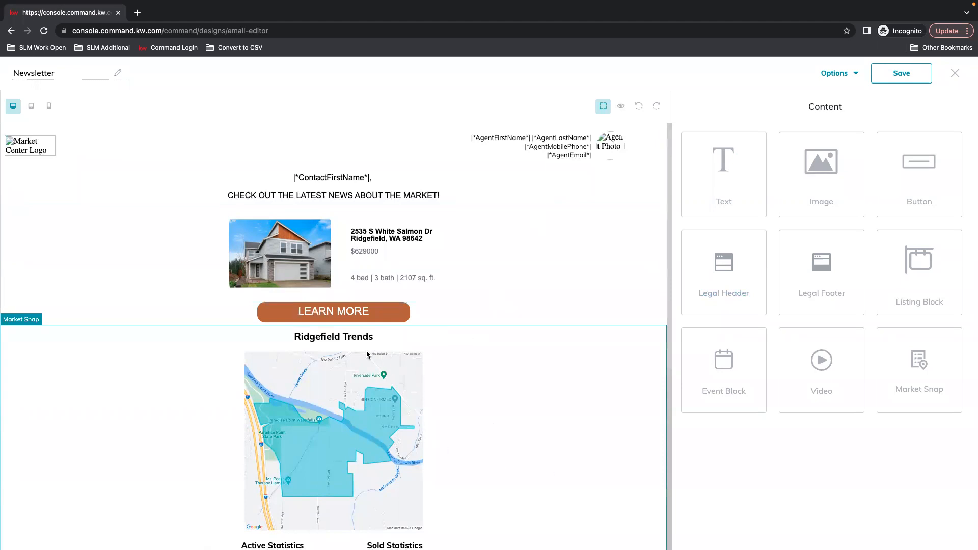
scroll(367, 354, "down", 1)
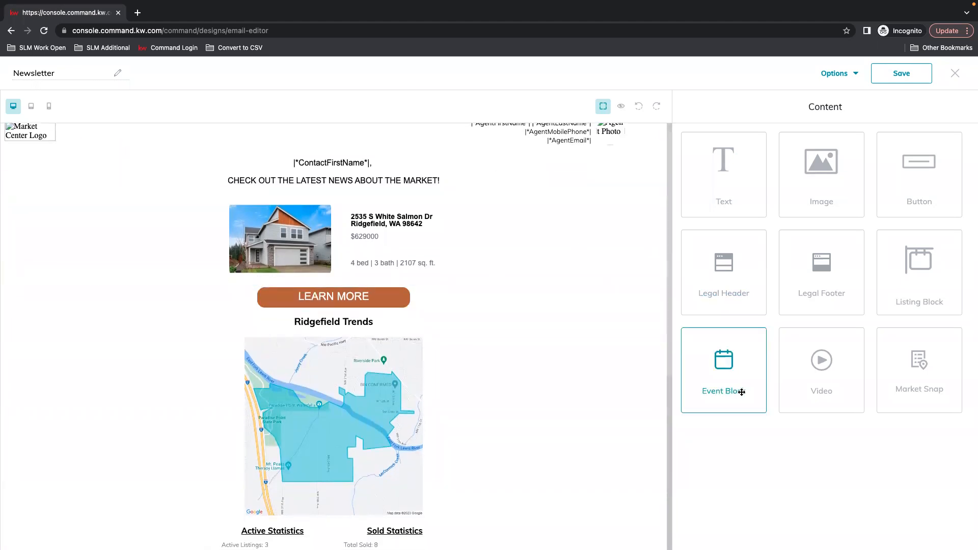
left_click_drag(684, 344, 537, 326)
left_click(501, 342)
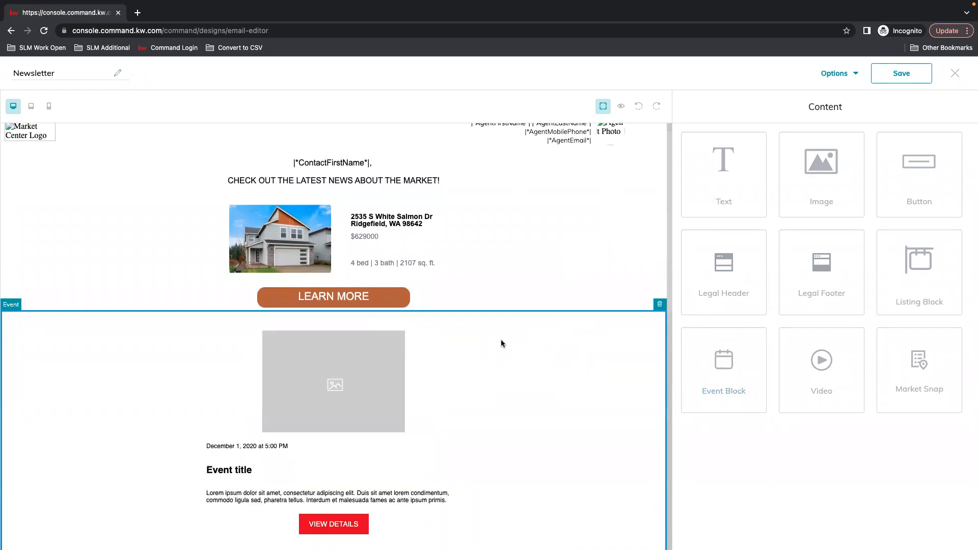
Replace the event block's placeholder image with the first clover picture, yr6F8qTYGP.png, from the saved images
scroll(545, 387, "down", 2)
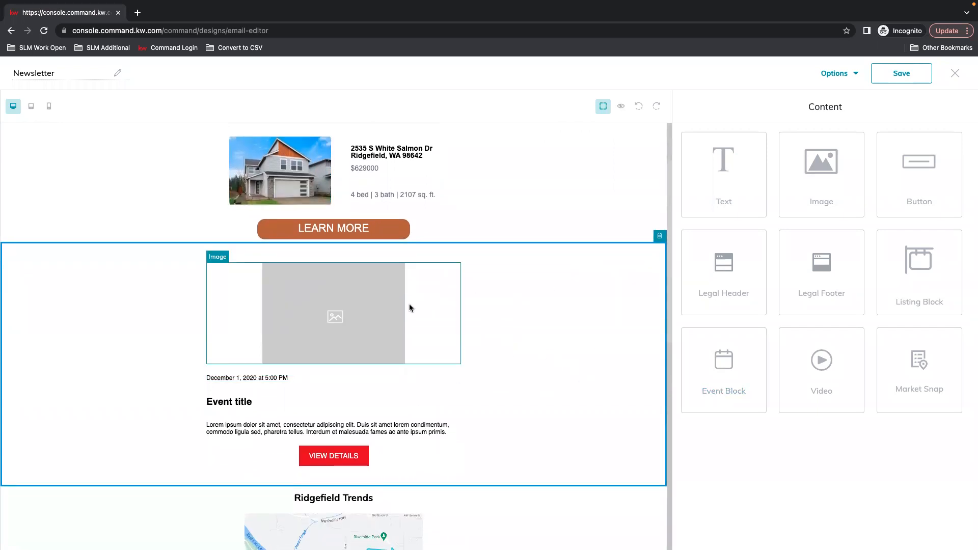
left_click(355, 311)
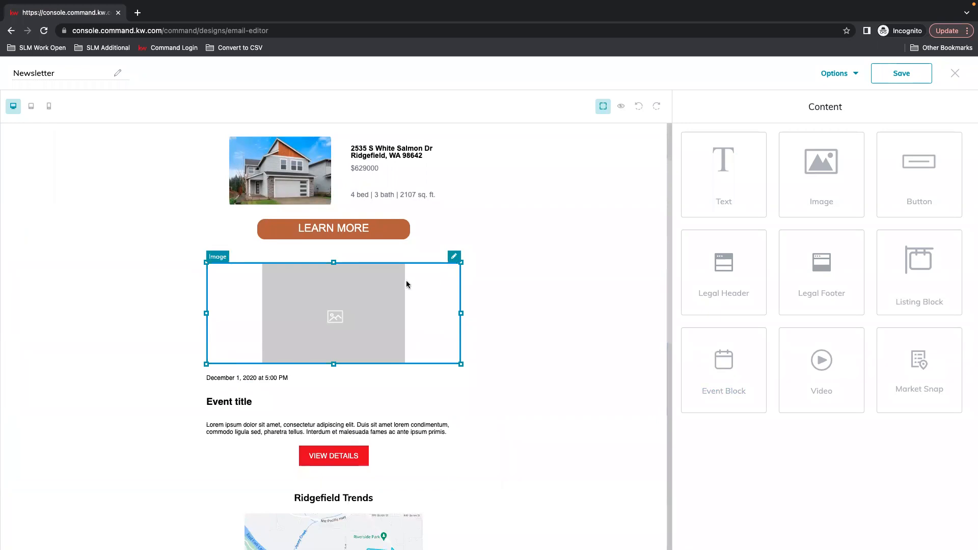
left_click(454, 257)
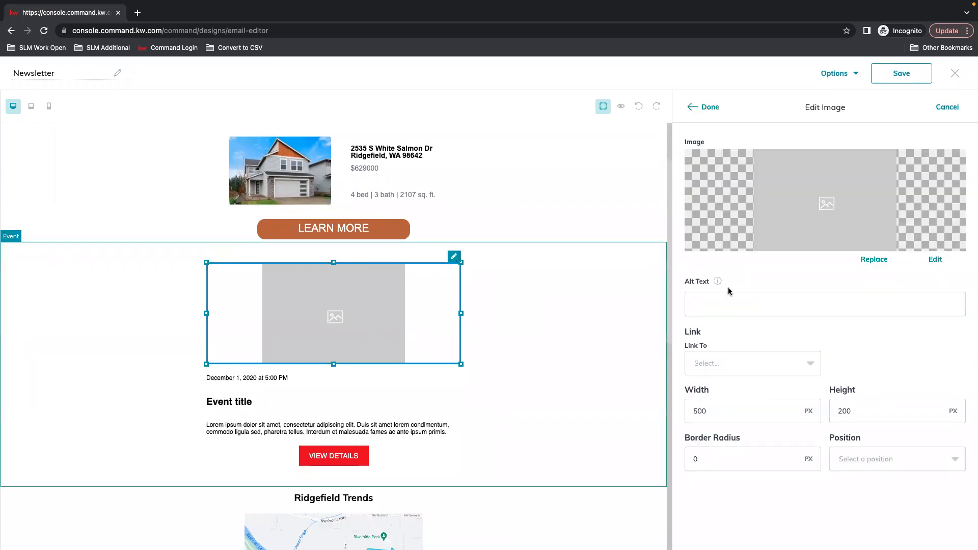
left_click(874, 259)
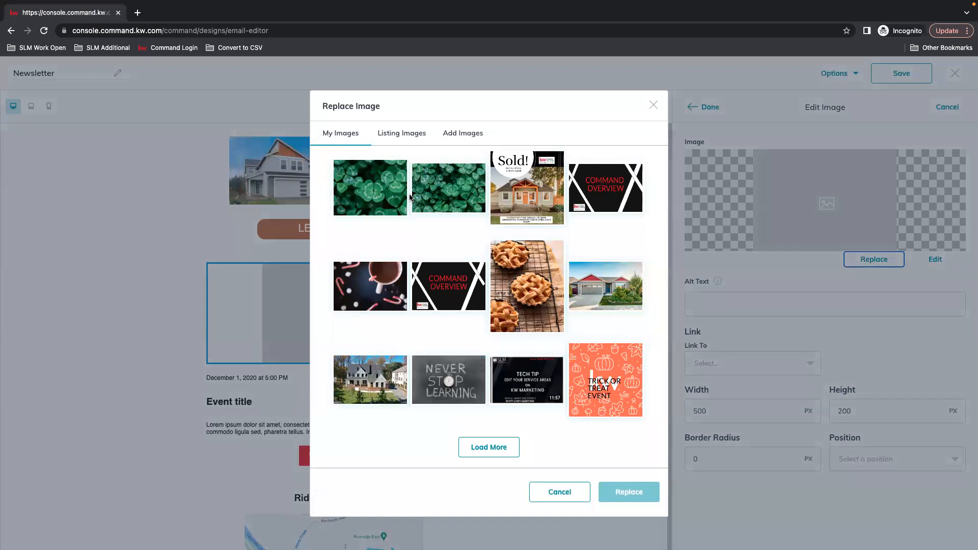
left_click(393, 135)
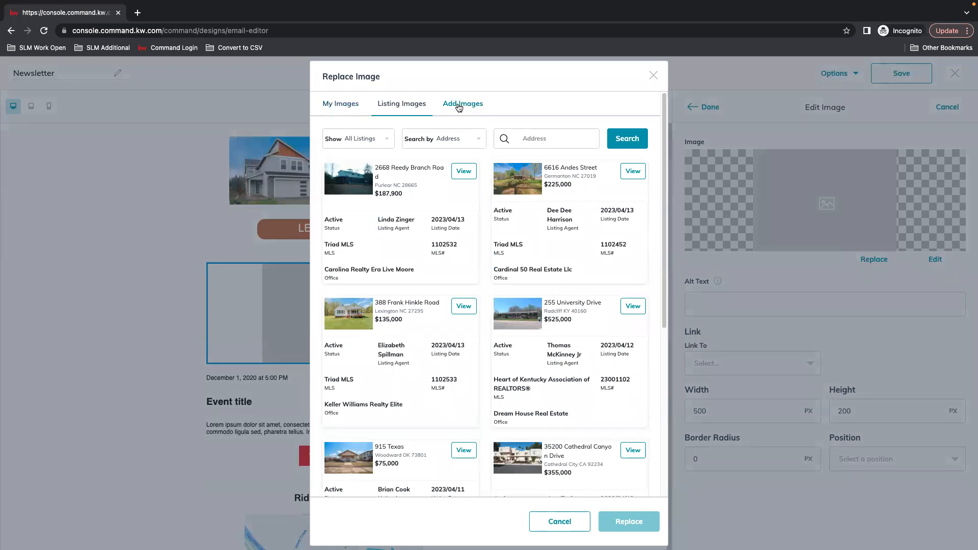
left_click(459, 106)
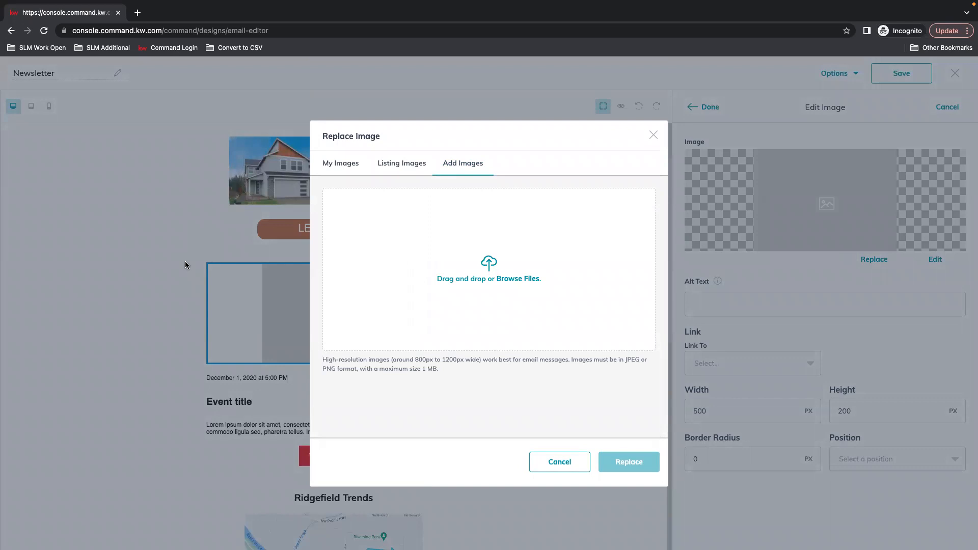
left_click(341, 165)
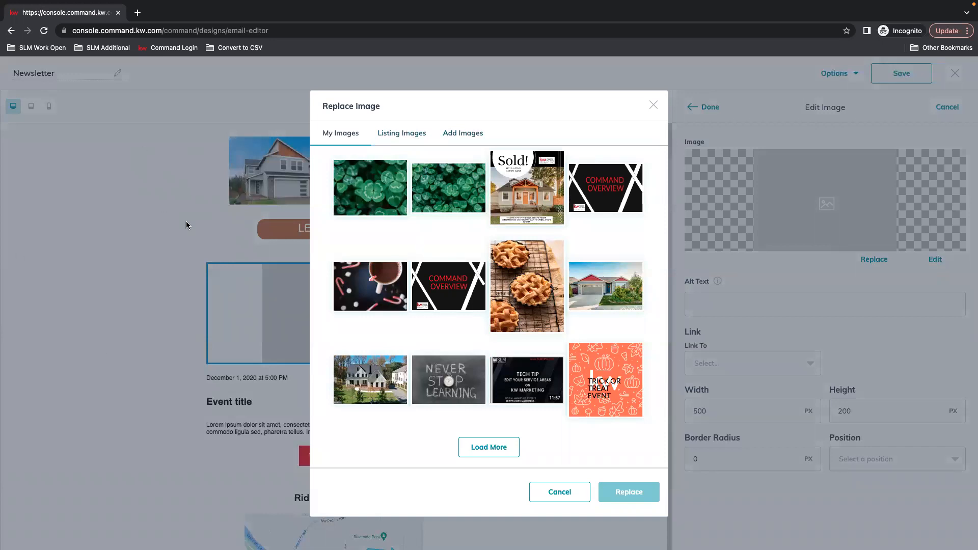
left_click(471, 135)
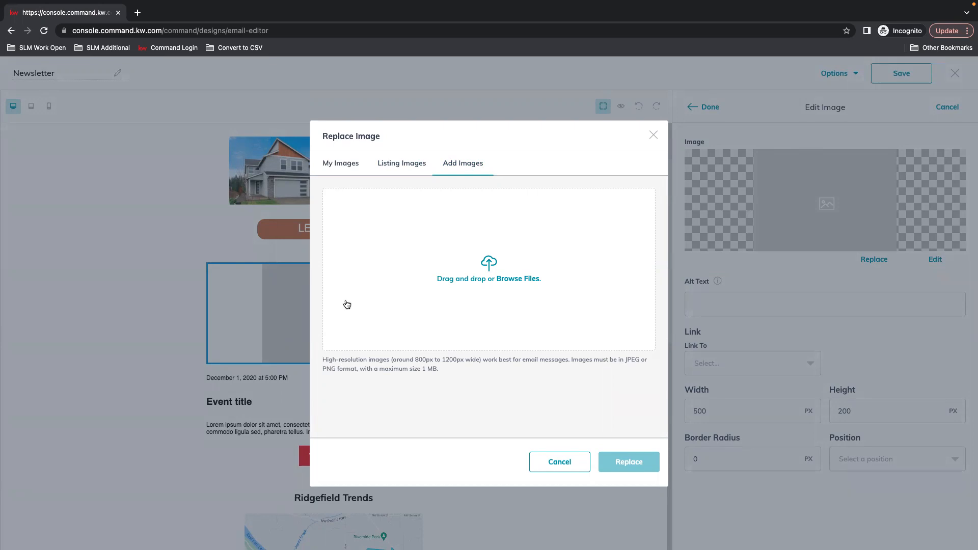
left_click(342, 164)
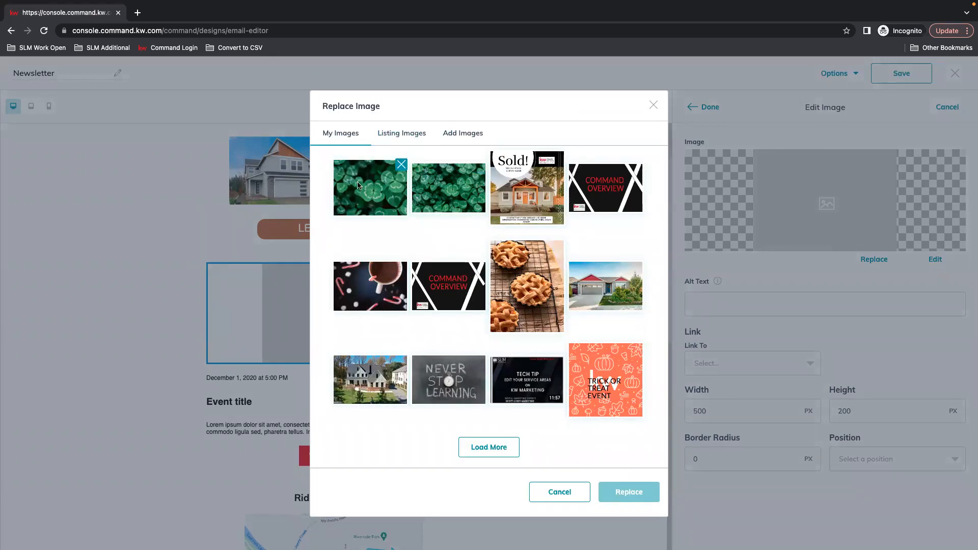
left_click(385, 208)
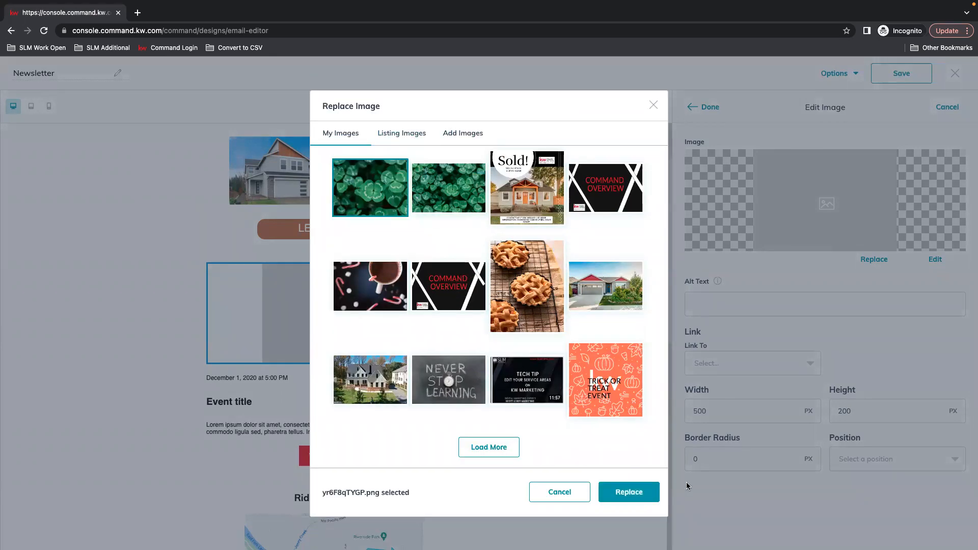
left_click(637, 495)
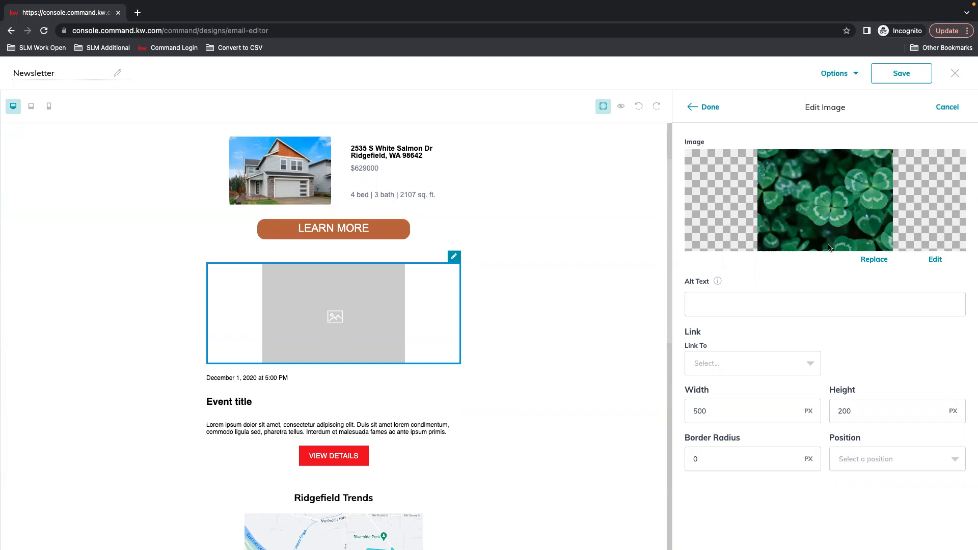
Check the clover image's link options and apply it to the event block at 500 px width and 195 px height
left_click(700, 373)
left_click(854, 371)
left_click(807, 364)
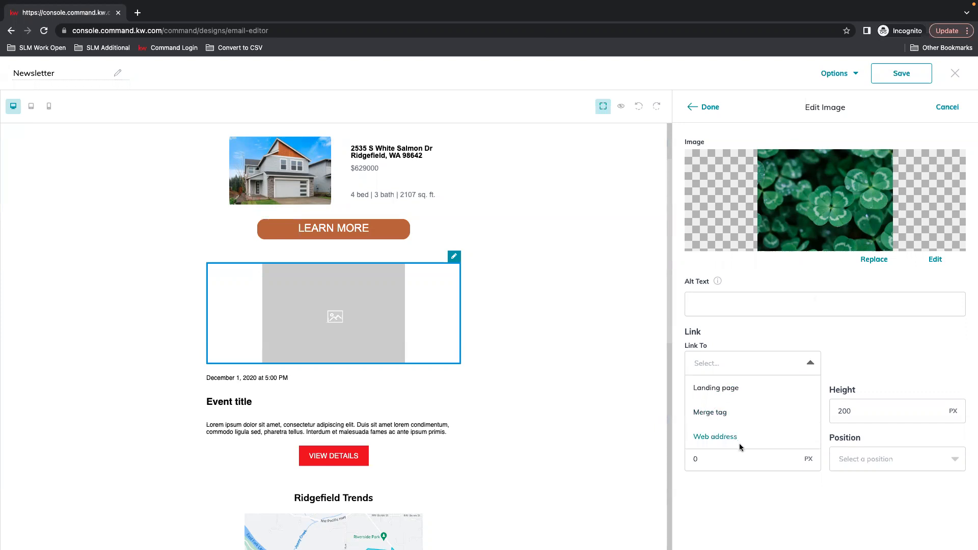
left_click(809, 362)
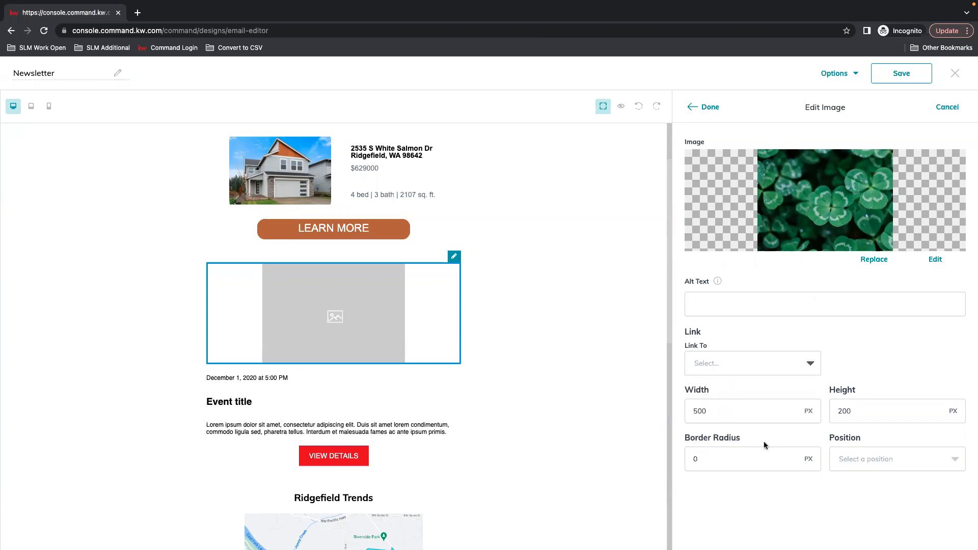
left_click(702, 413)
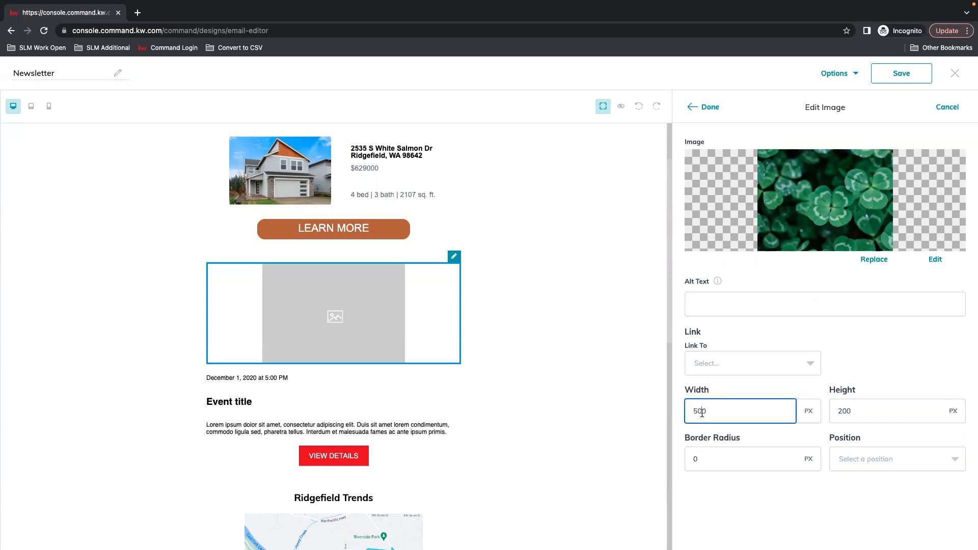
left_click(907, 402)
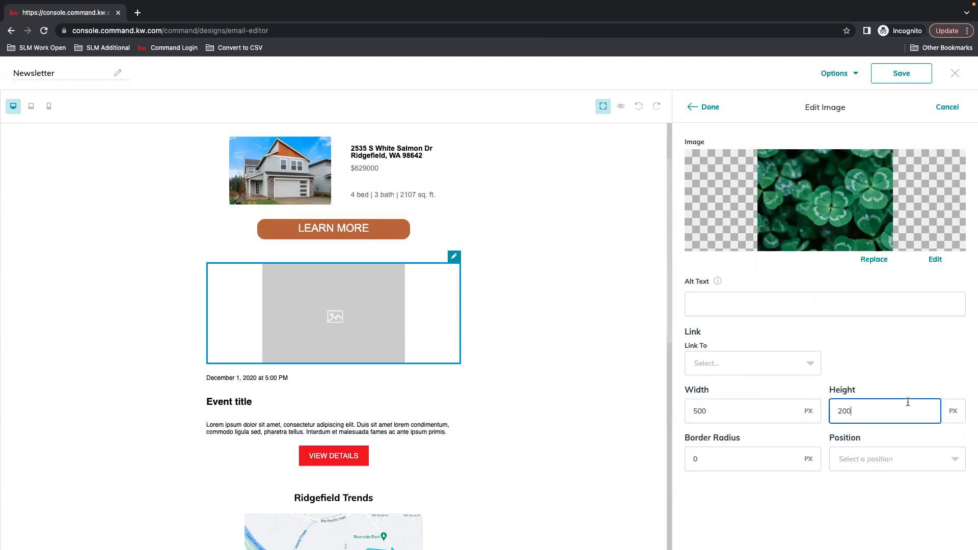
left_click(882, 353)
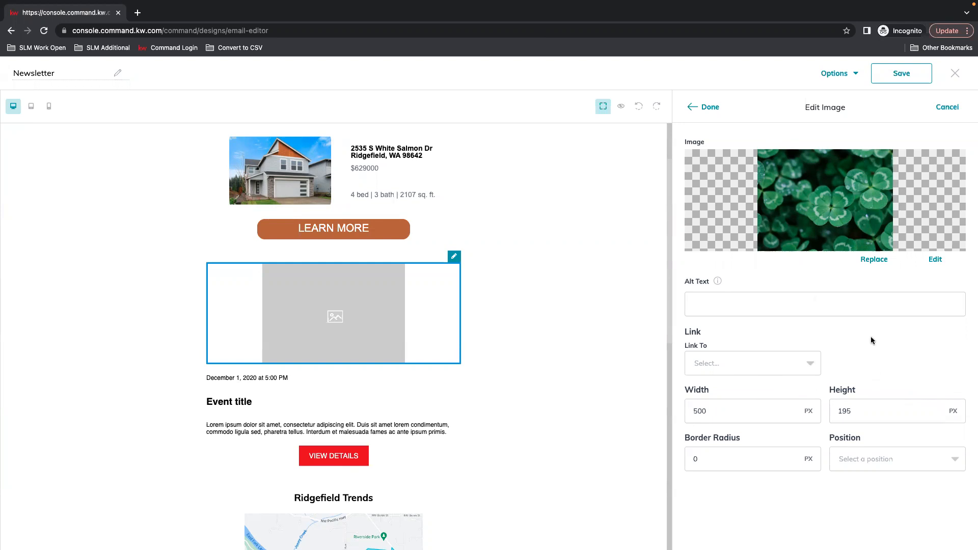
left_click(712, 109)
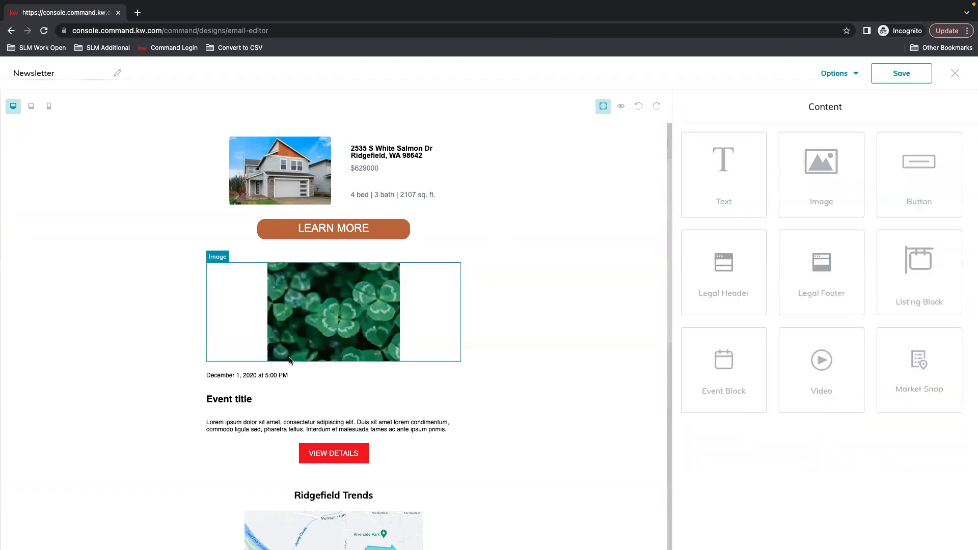
Edit the event block's date line so the month and day read APRIL 15
left_click(285, 375)
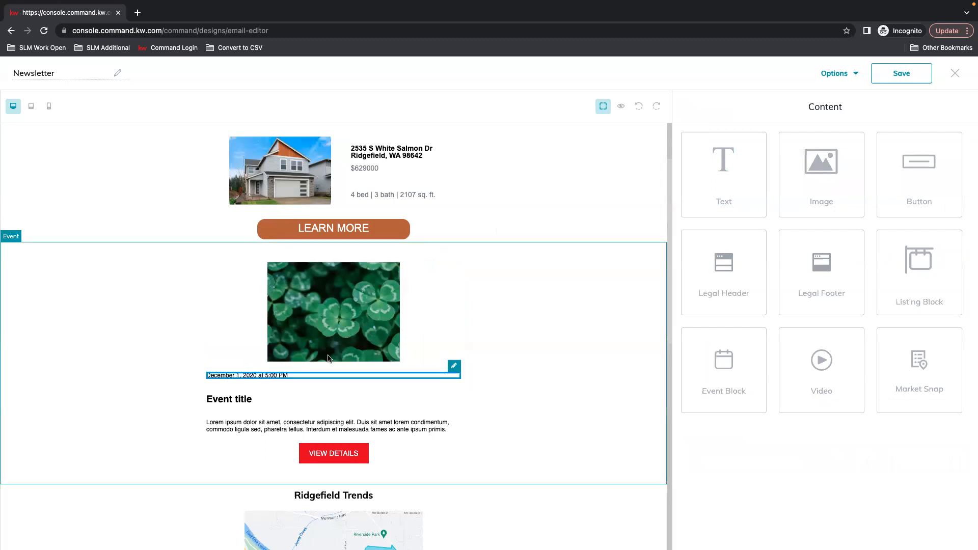
left_click_drag(234, 375, 331, 374)
left_click(260, 377)
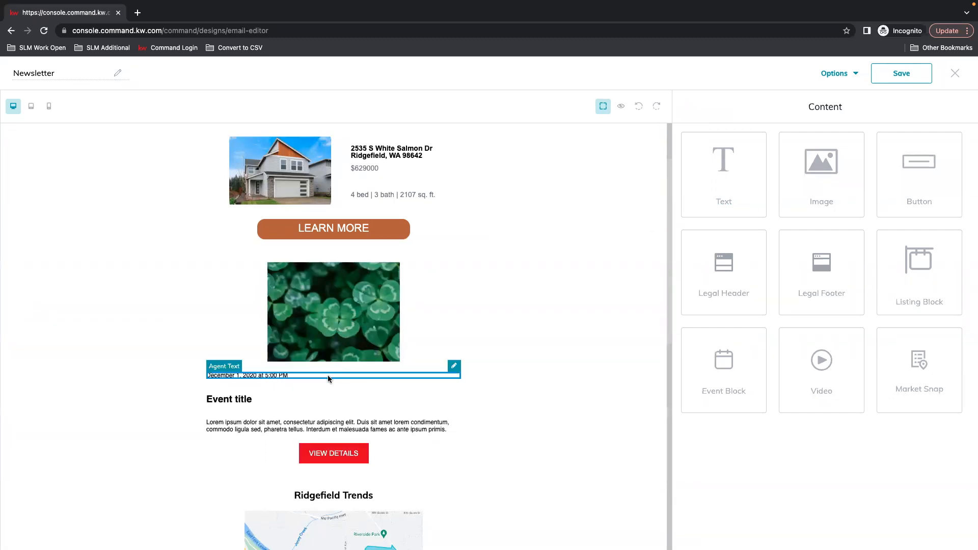
left_click(460, 365)
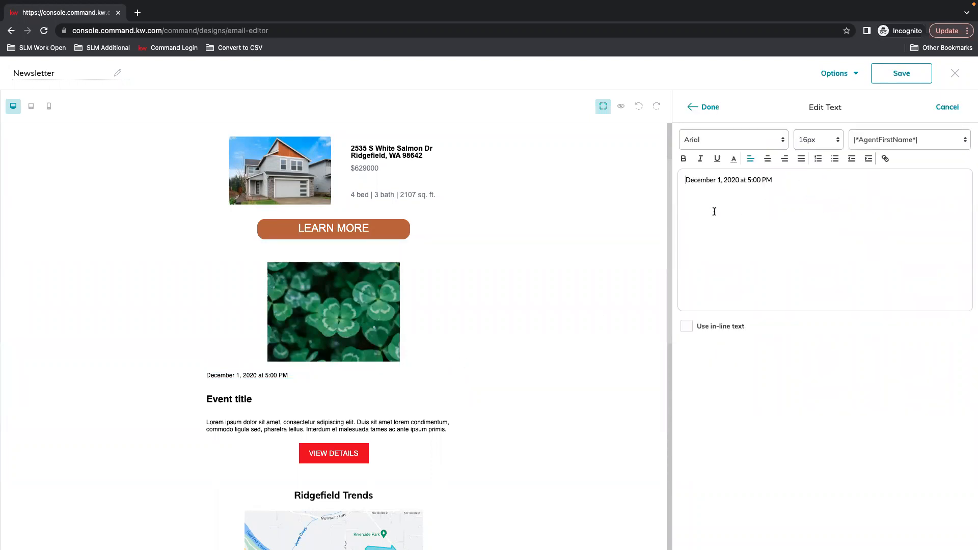
double_click(698, 181)
key("BackSpace")
type("APRIL")
key("Delete")
key("Delete")
key("Delete")
type("15,")
Set the year in the event's date line to 2023
key("Right")
key("Right")
key("Right")
key("Right")
key("Right")
key("BackSpace")
type("3")
Set the event time to 2:00 PM, center the date line and apply the text edit
key("Right")
key("Right")
key("Right")
key("Right")
key("Right")
key("BackSpace")
type("2")
left_click(768, 159)
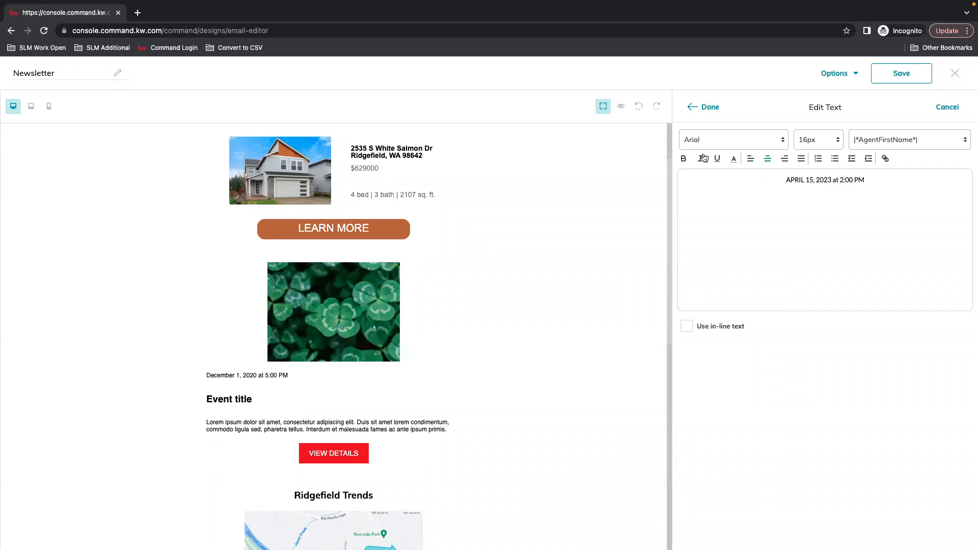
left_click(707, 105)
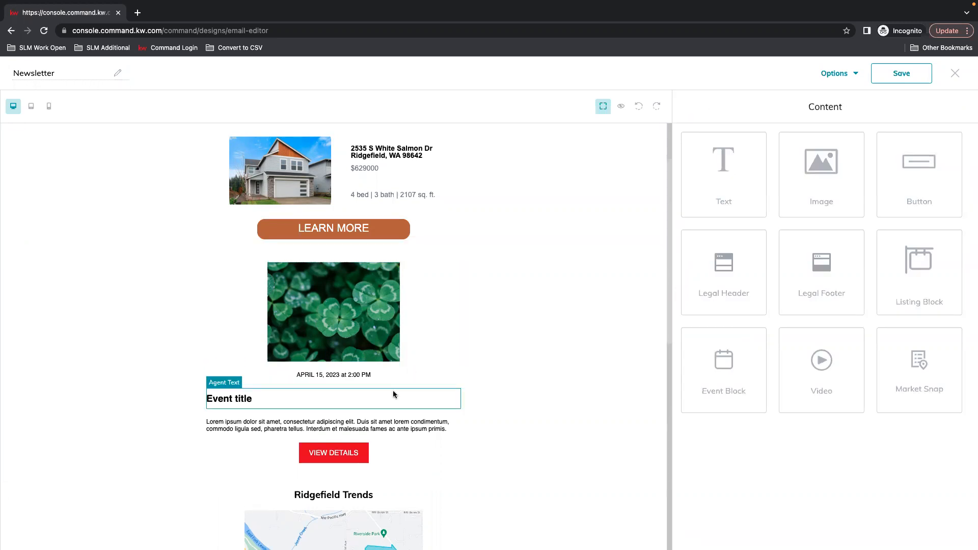
Replace the event title with CLIENT APPRECIATION PARTY, center it and apply the edit
left_click(449, 382)
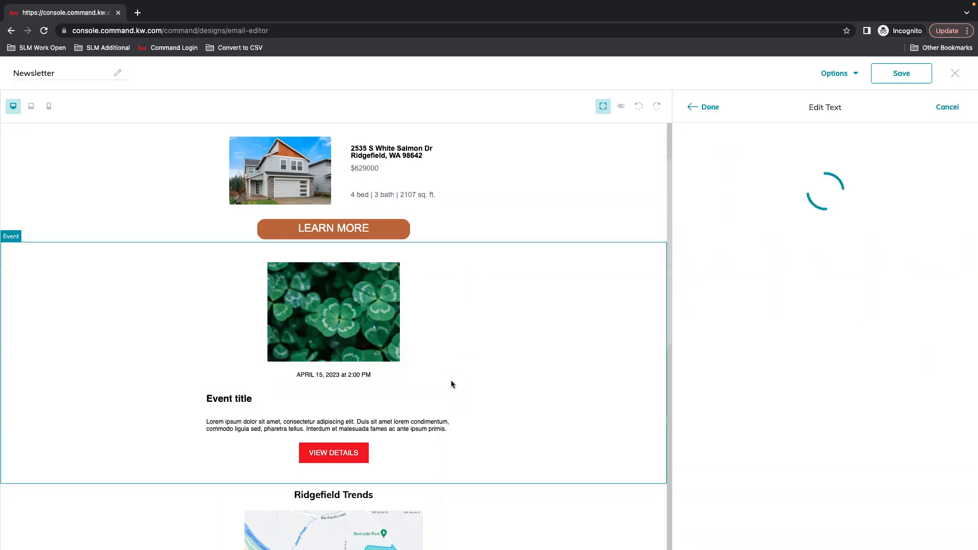
left_click_drag(725, 182, 663, 173)
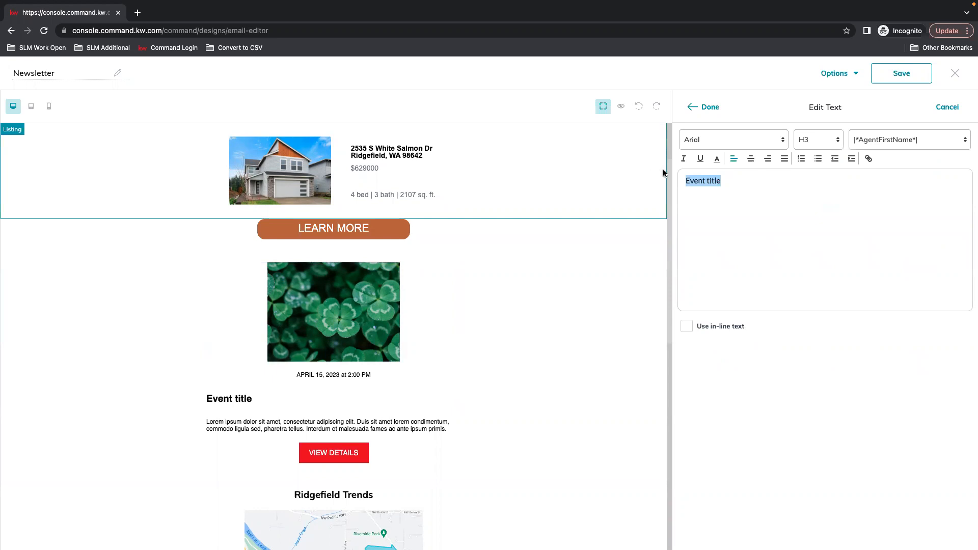
type("CLIENT APPRECIATION")
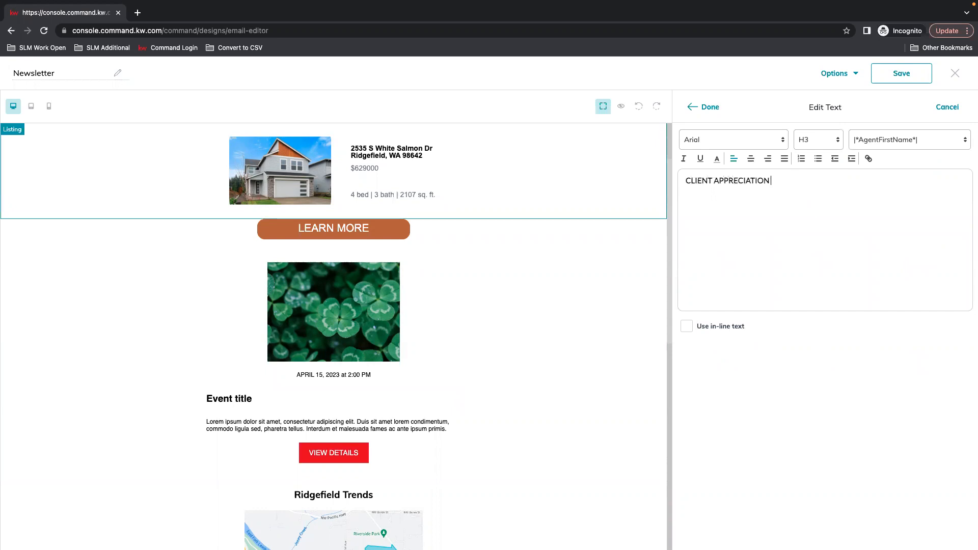
type("Y")
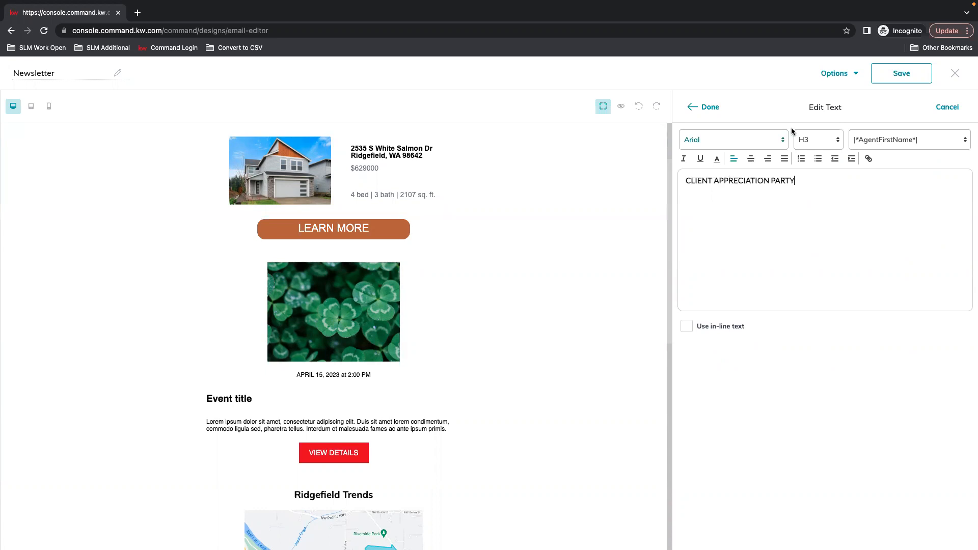
key("super+a")
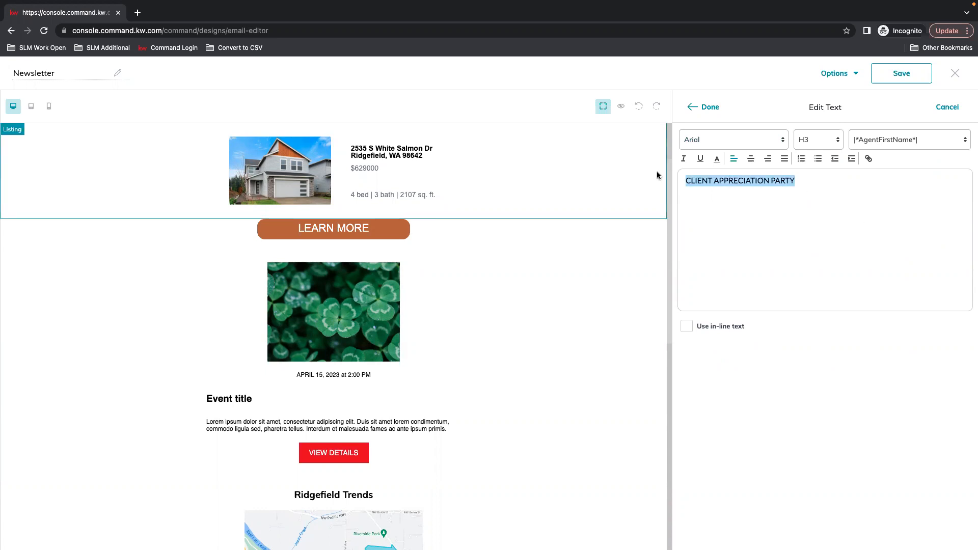
left_click(751, 158)
left_click(706, 107)
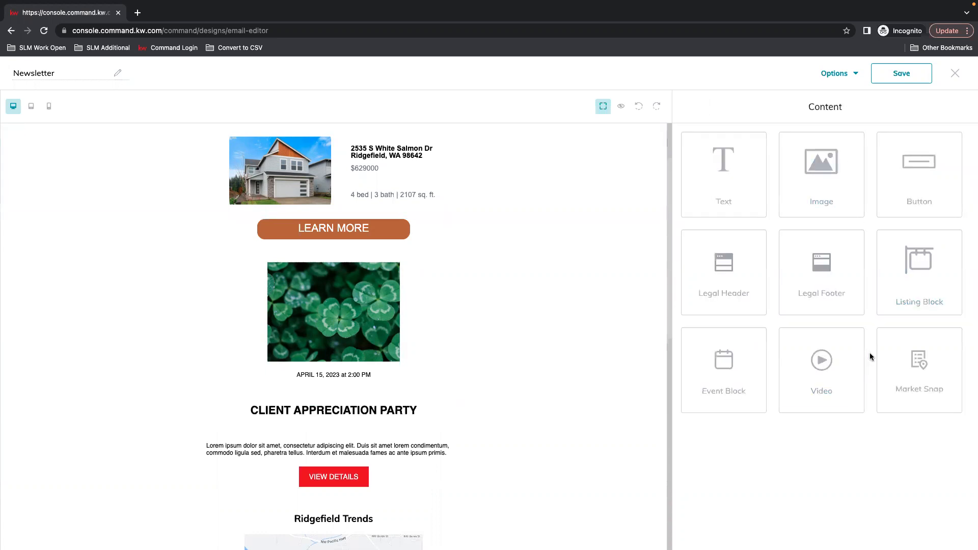
Replace the event block's placeholder description with WE WOULD LOVE TO SEE YOU! and apply the text edit
scroll(396, 392, "down", 2)
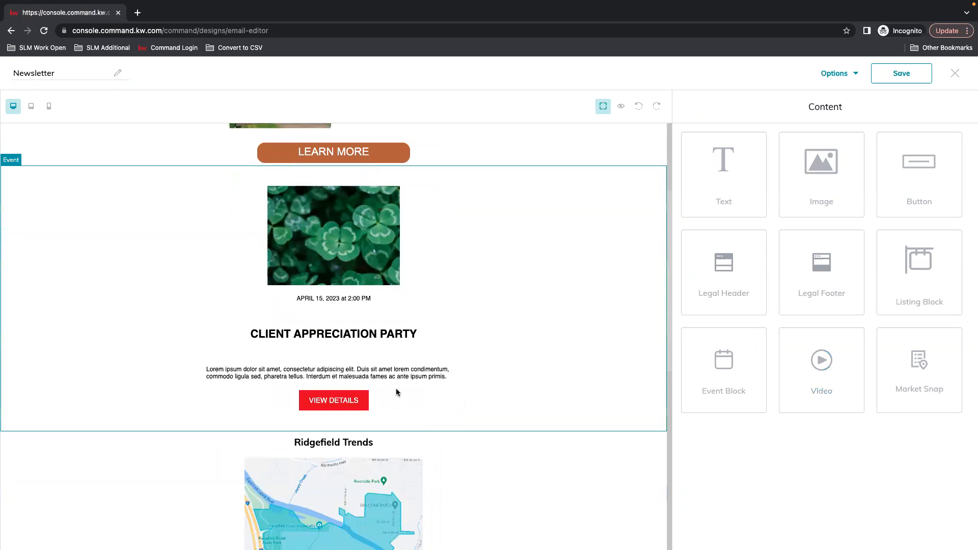
left_click(220, 376)
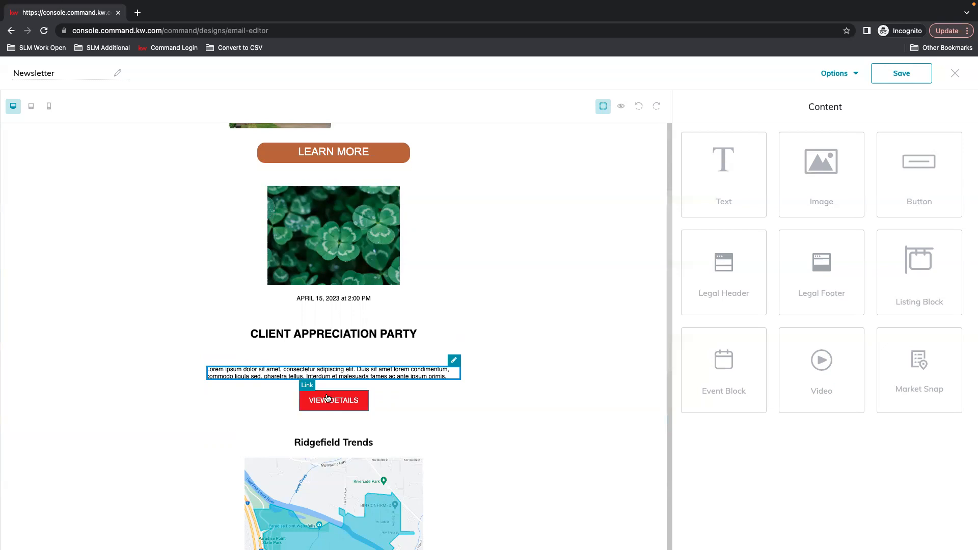
left_click(454, 363)
left_click_drag(872, 202, 653, 176)
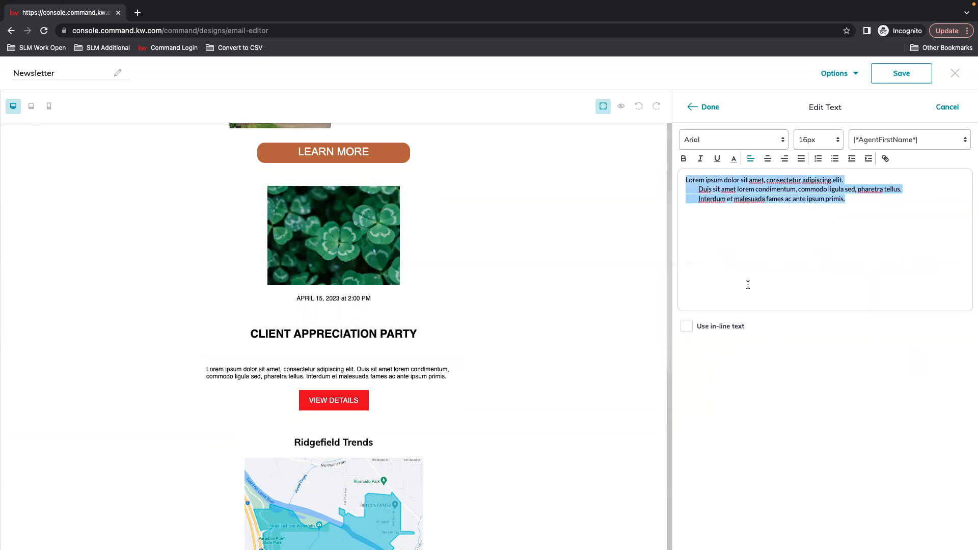
type("WE WOULD LOVE TO SEE YOU!")
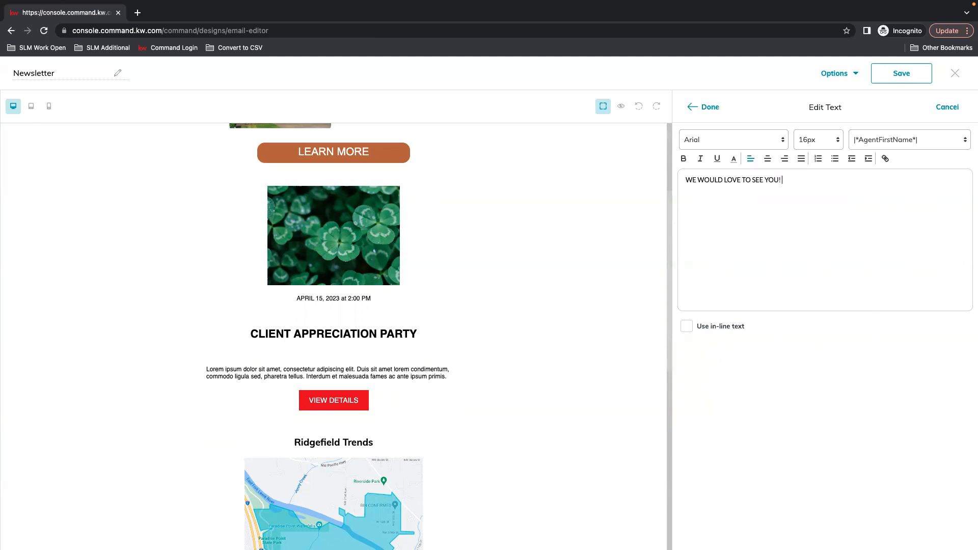
left_click(694, 109)
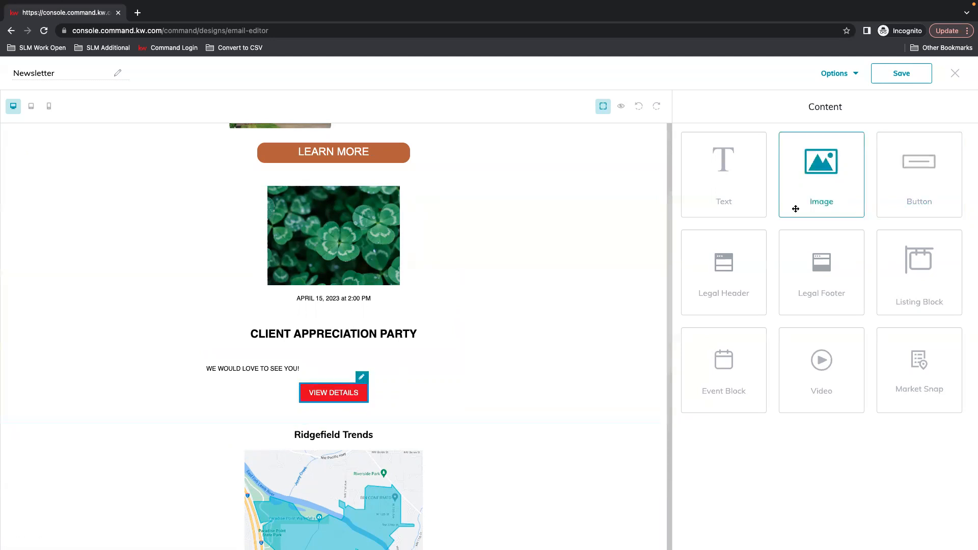
Change the event block's button text to RSVP HERE and apply the edit
left_click(362, 377)
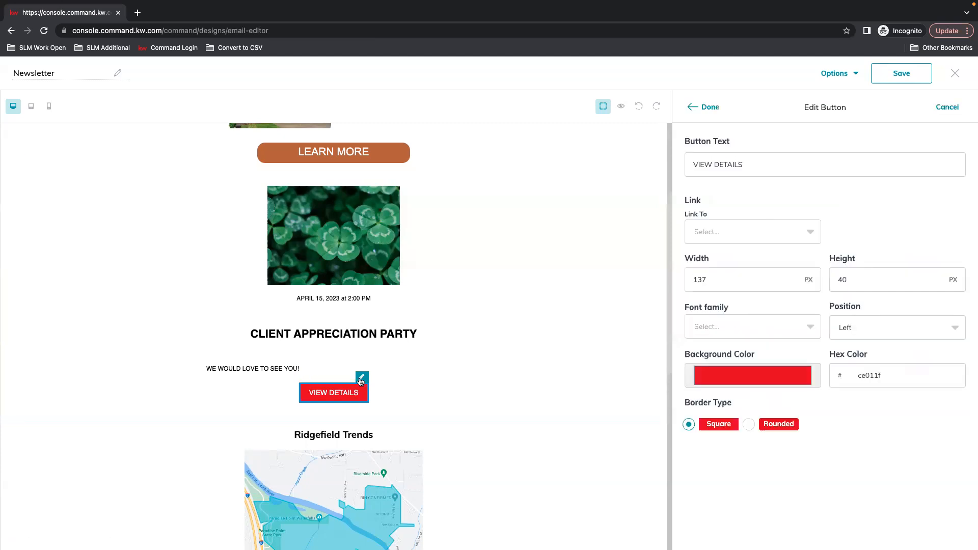
triple_click(727, 171)
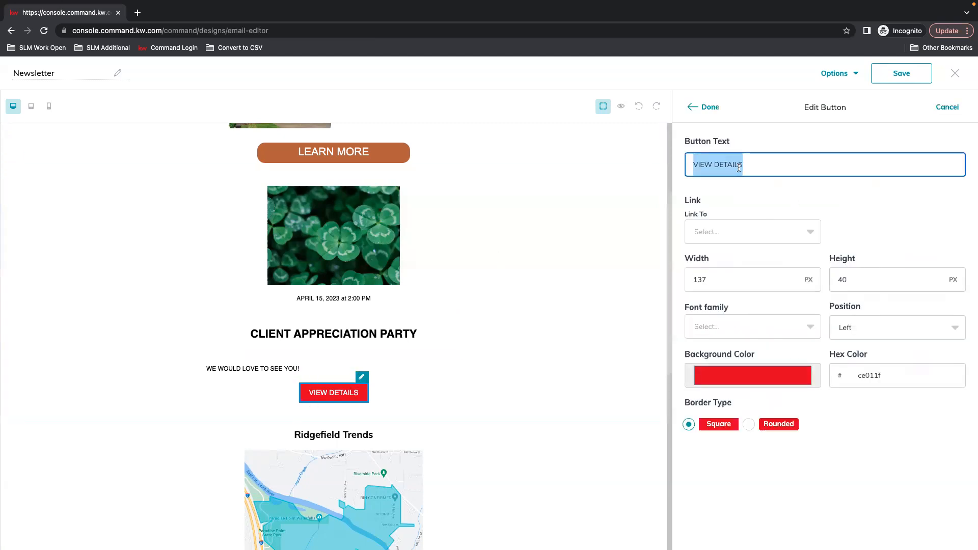
key("BackSpace")
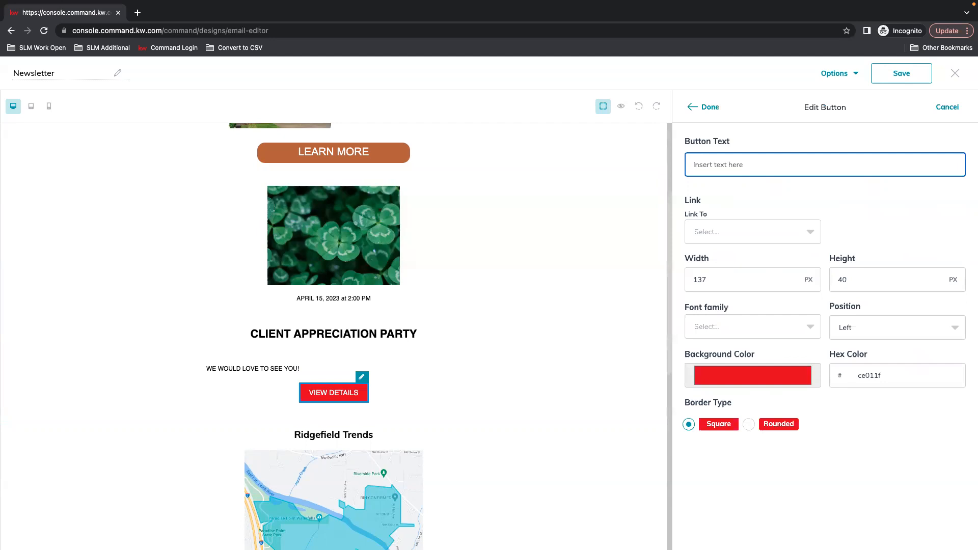
type("RSVP HERE")
left_click(711, 108)
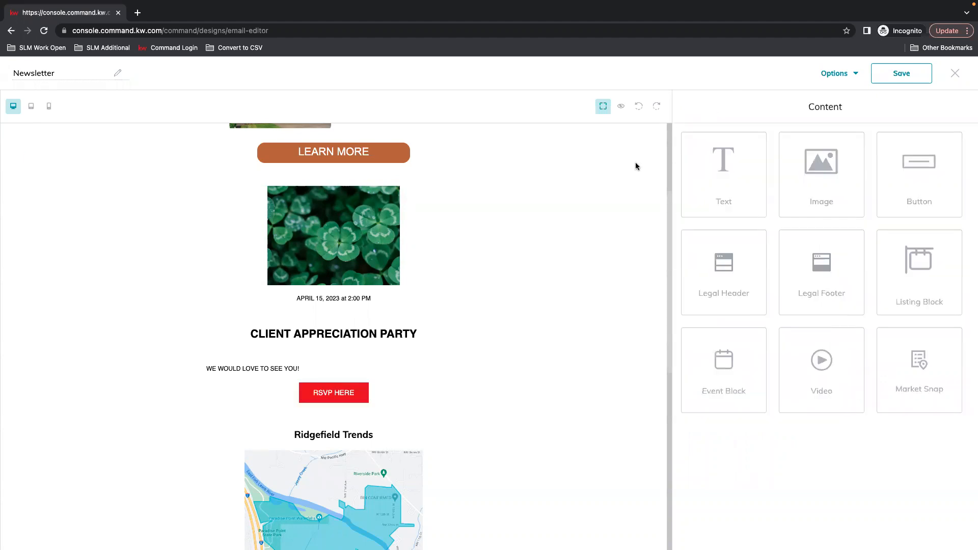
Link the RSVP HERE button to the first available landing page and apply the button edit
left_click(365, 399)
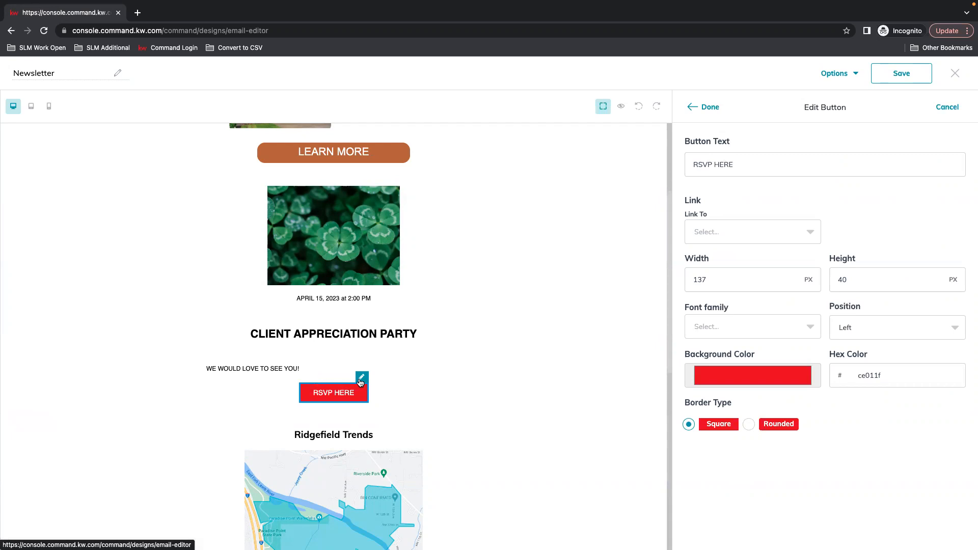
left_click(795, 231)
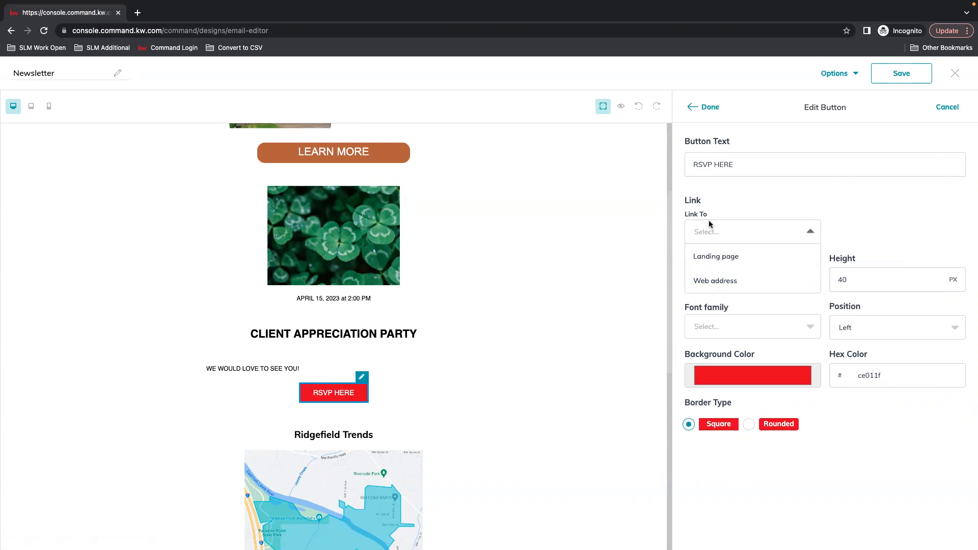
left_click(726, 259)
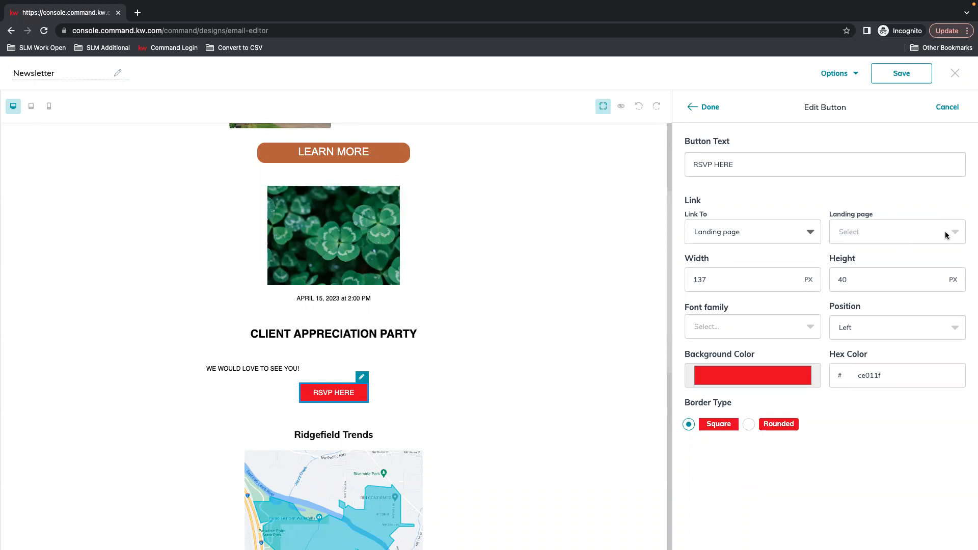
left_click(961, 233)
left_click(892, 256)
left_click(715, 107)
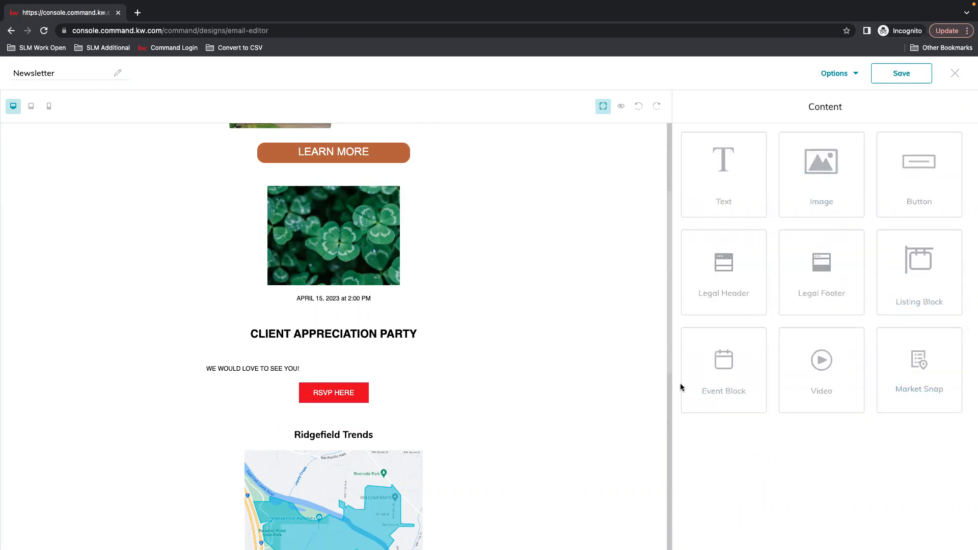
Insert a video block between the event block and Ridgefield Trends, and open the image library for its thumbnail
scroll(484, 429, "down", 4)
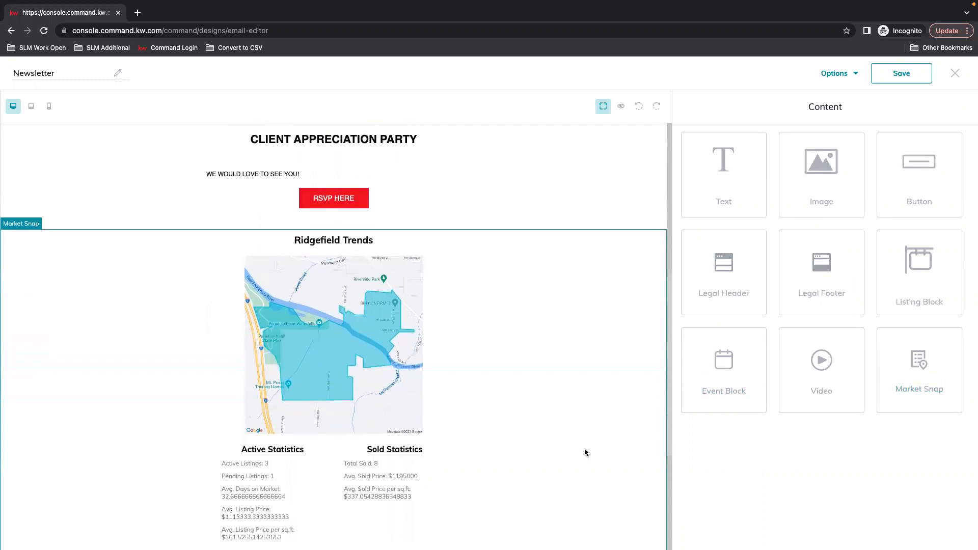
scroll(534, 434, "up", 1)
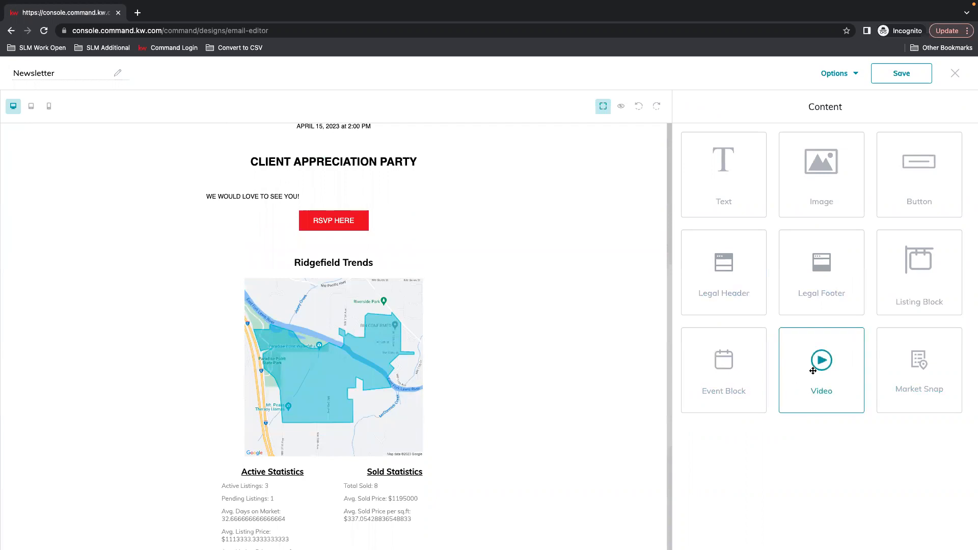
left_click_drag(821, 361, 363, 246)
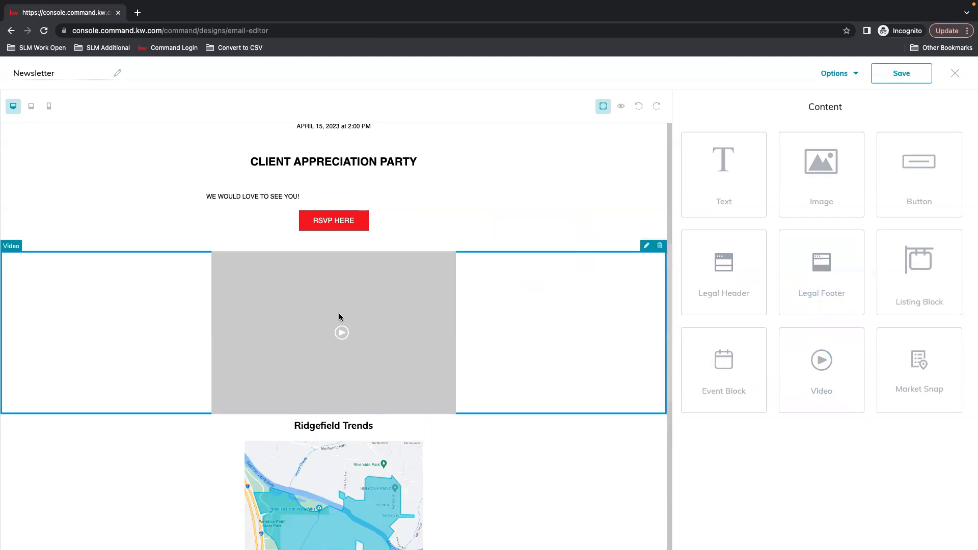
left_click(647, 246)
left_click(732, 154)
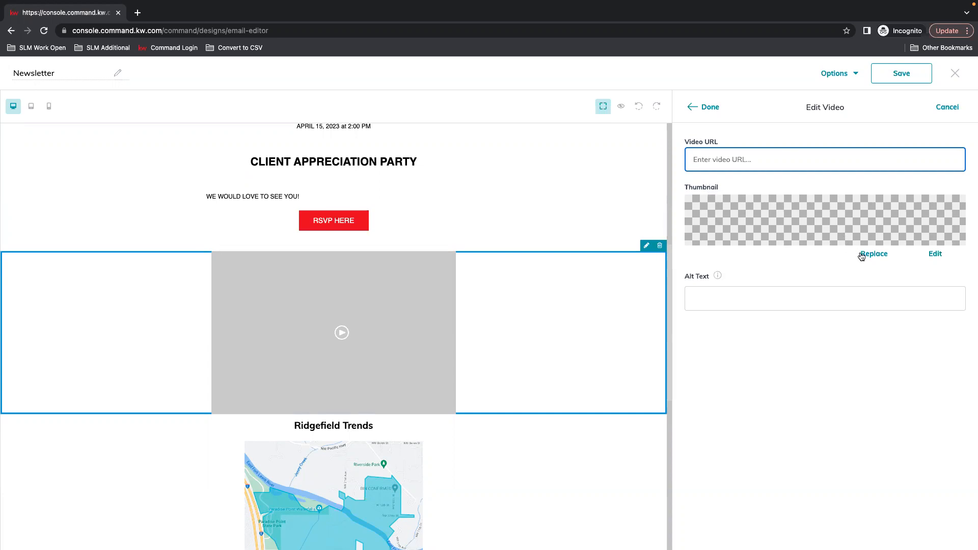
left_click(890, 260)
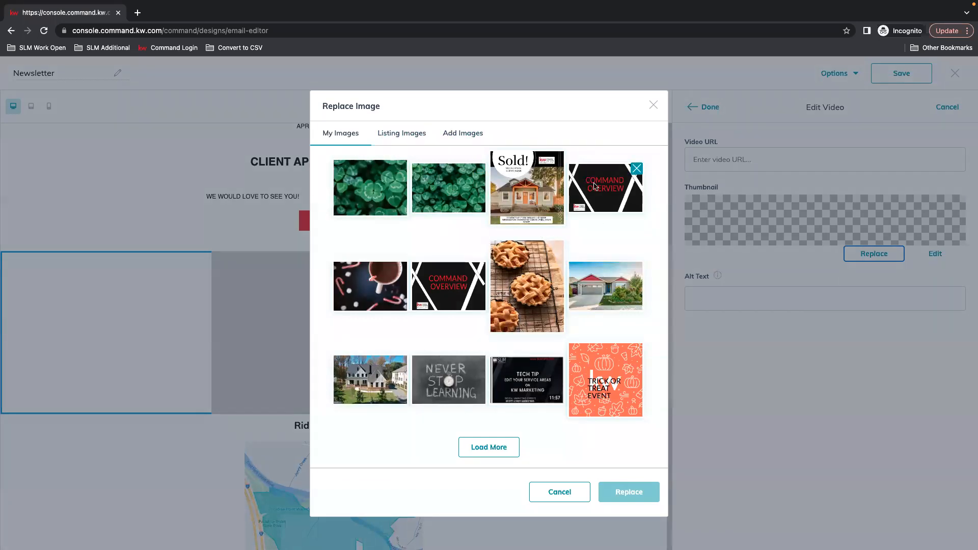
Open the bookmarked SLM YouTube channel in a new browser tab and pause its intro video
key("ctrl+t")
left_click(104, 48)
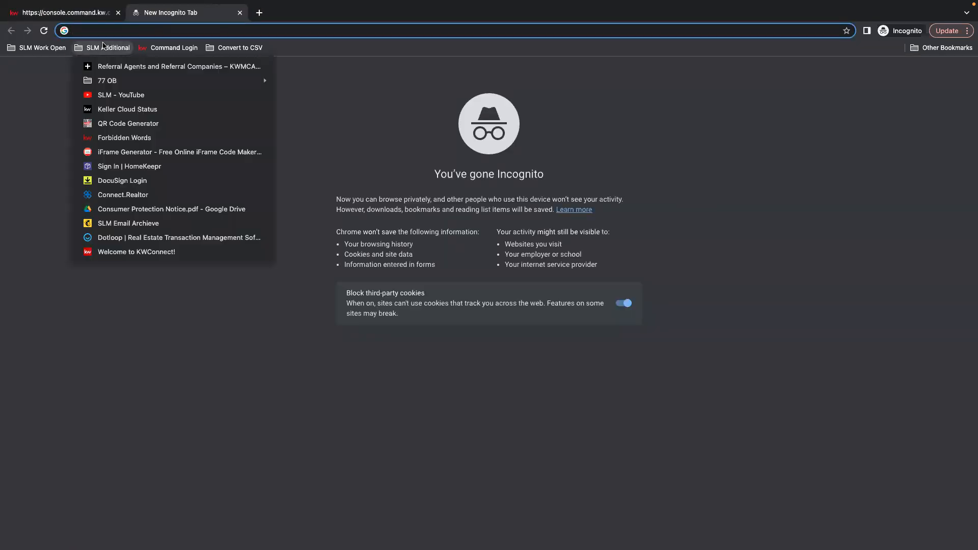
left_click(118, 95)
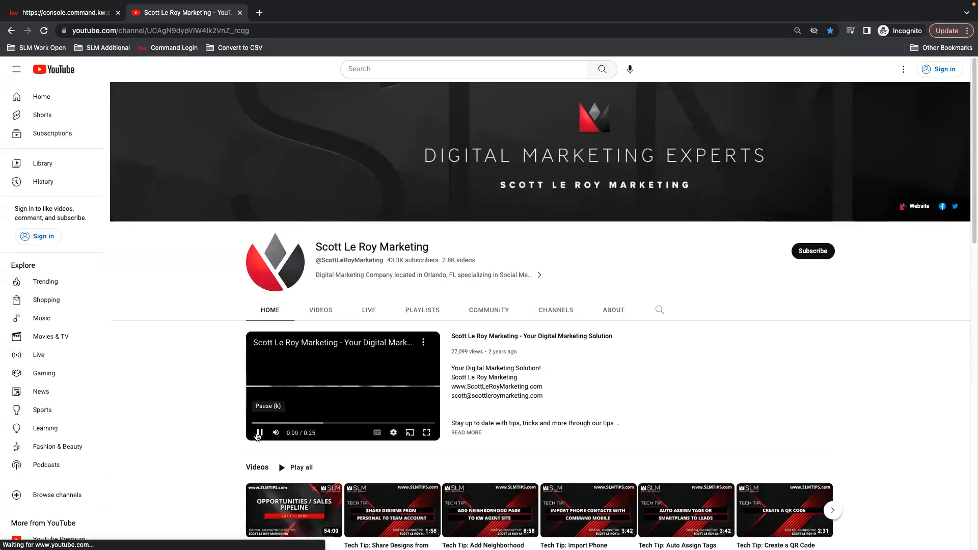
left_click(258, 433)
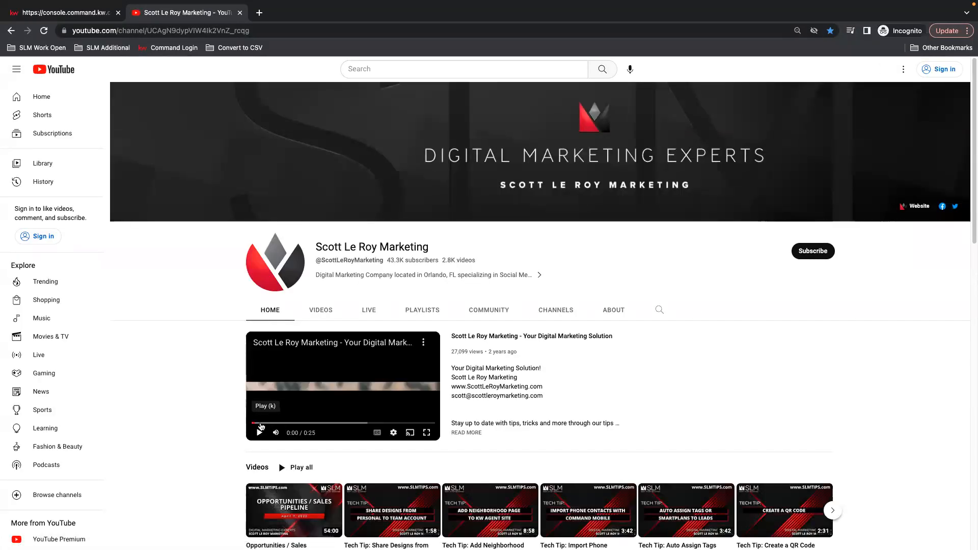
Look through the channel's video rows, including Tech Tips and Classes, for a video to feature in the newsletter
scroll(240, 408, "down", 3)
scroll(237, 403, "down", 3)
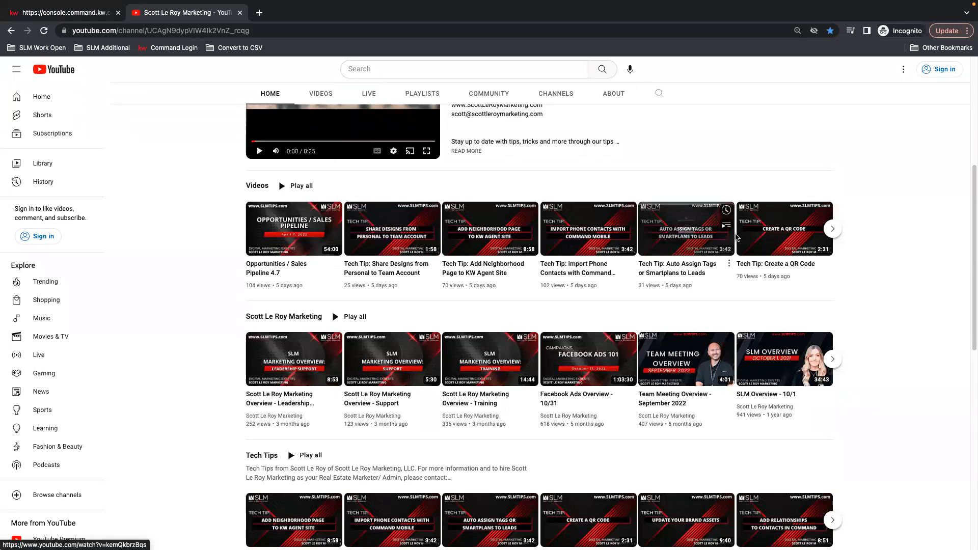
scroll(279, 363, "down", 5)
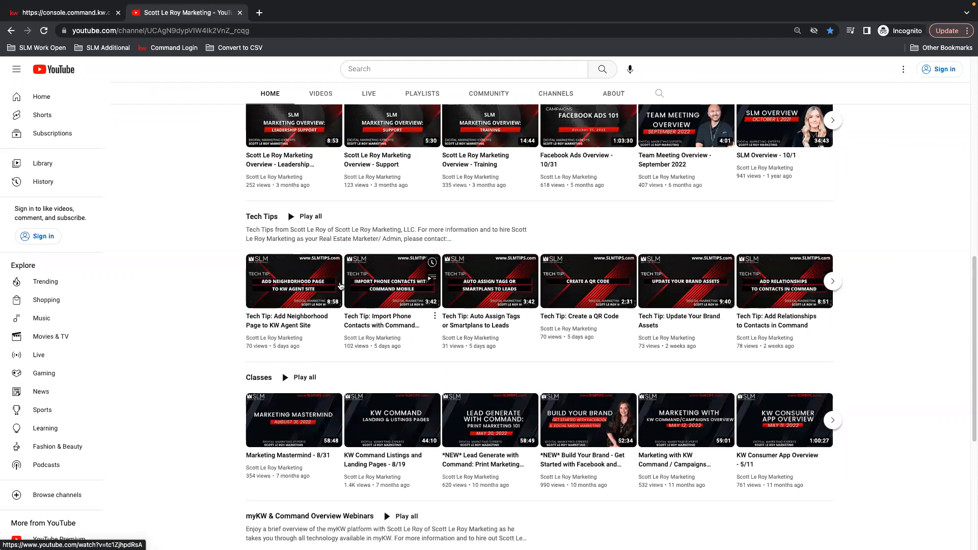
scroll(662, 240, "up", 8)
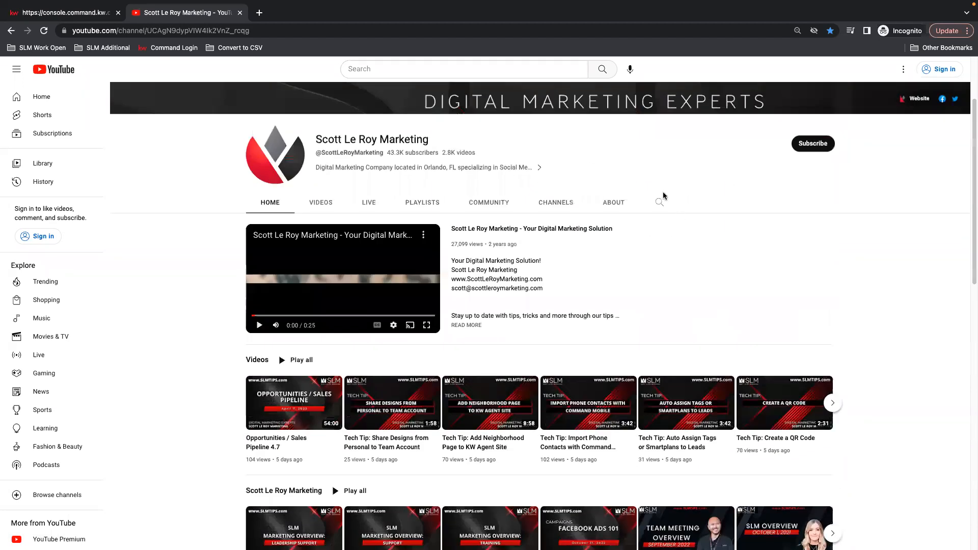
left_click(661, 204)
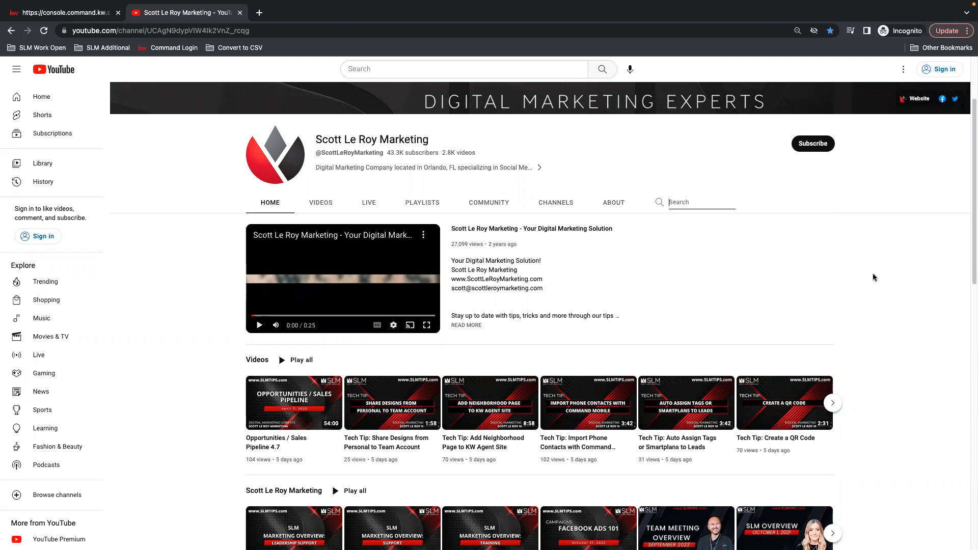
scroll(815, 301, "down", 2)
scroll(815, 302, "down", 4)
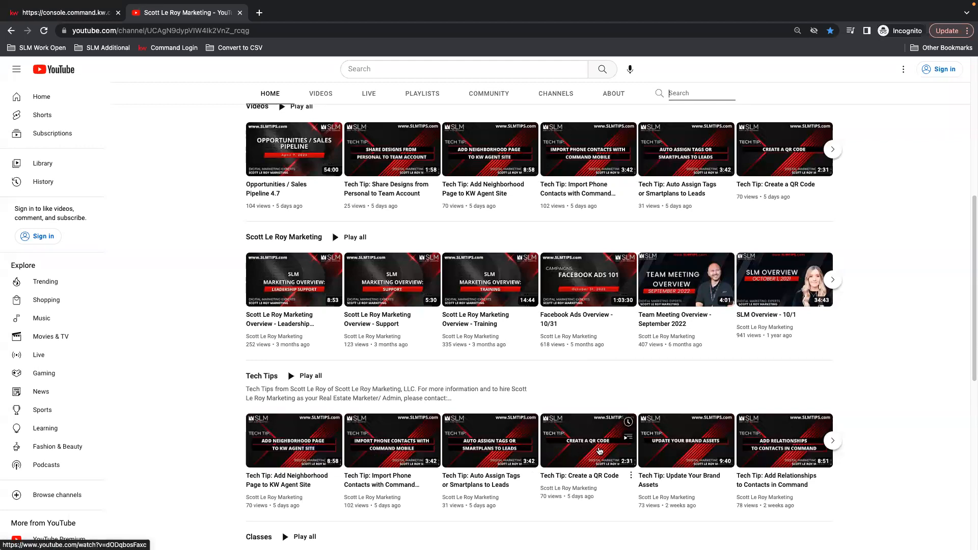
scroll(885, 453, "down", 3)
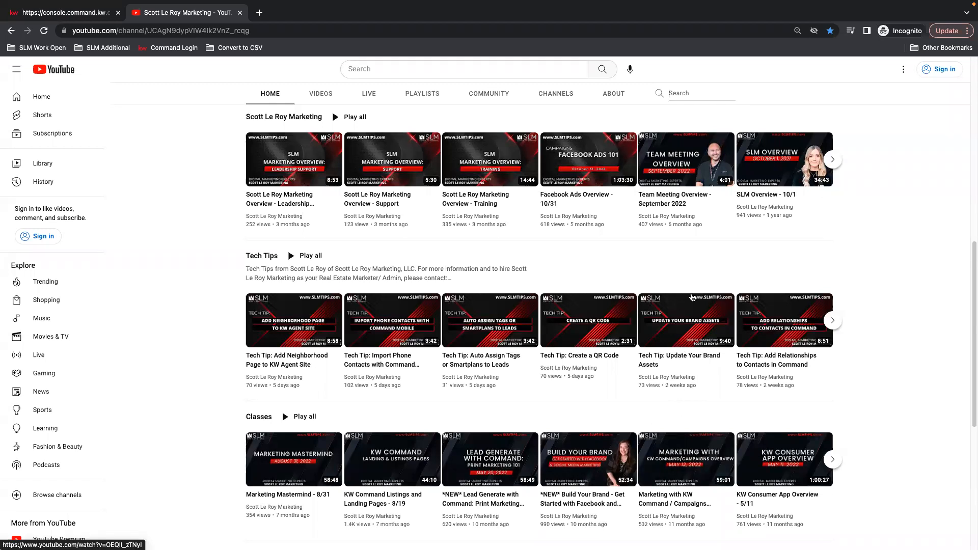
Open the "Tech Tip: Update Your Brand Assets" video, pause it, copy its web address and return to the newsletter editor
left_click(685, 341)
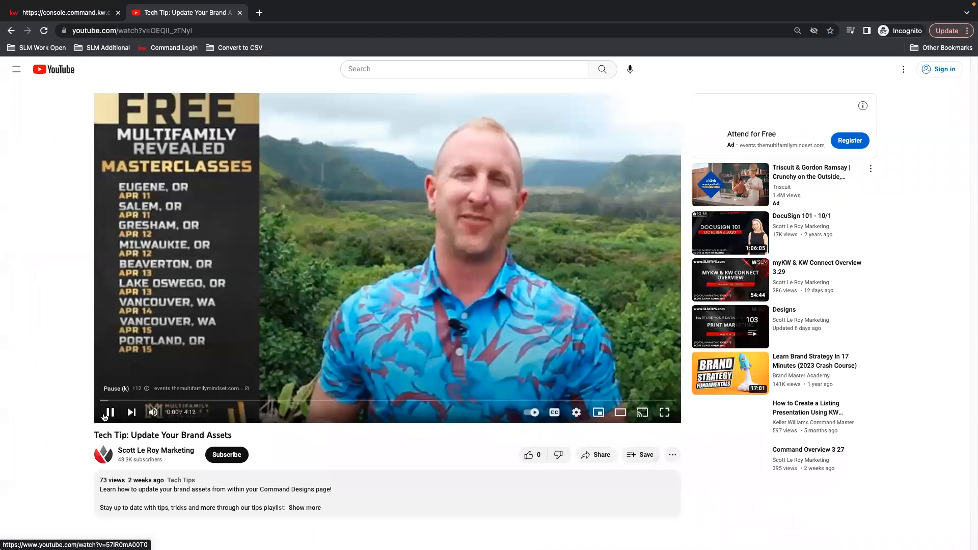
left_click(105, 414)
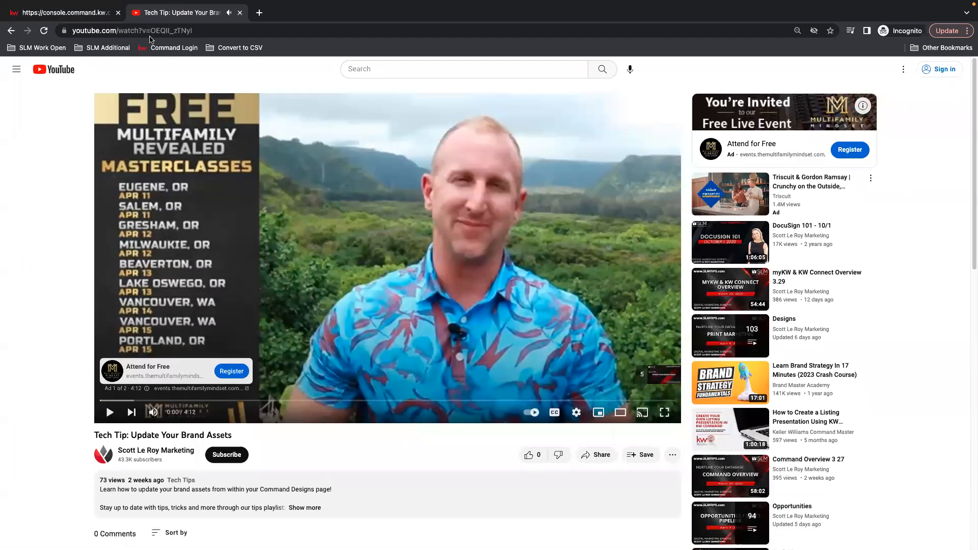
left_click(153, 30)
right_click(153, 31)
left_click(135, 228)
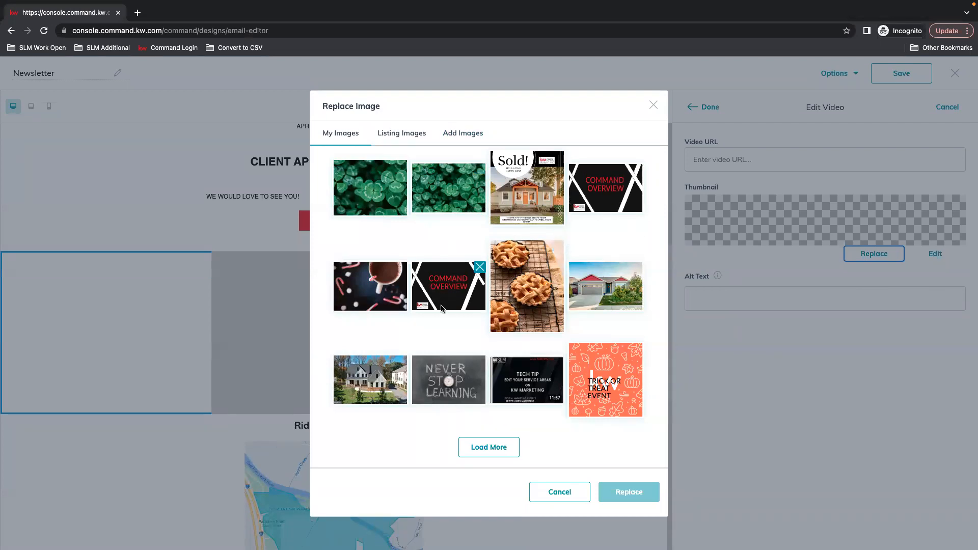
Set the video block's thumbnail to the second COMMAND OVERVIEW image, paste the copied YouTube address as the video URL and apply
left_click(457, 281)
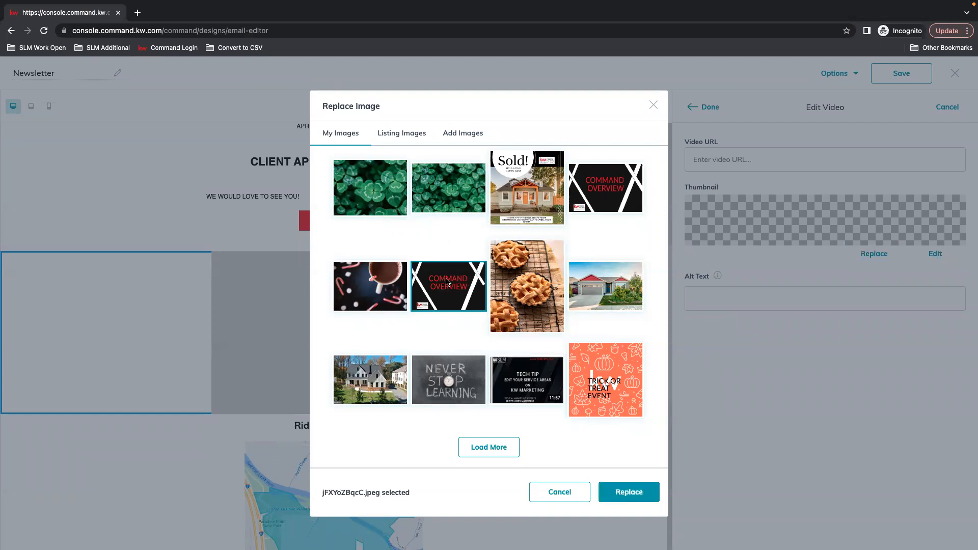
left_click(631, 492)
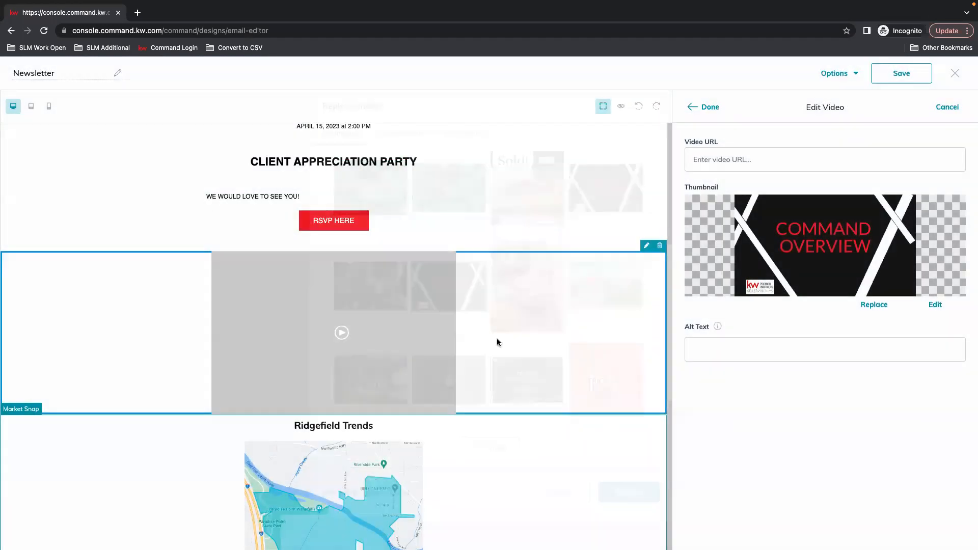
right_click(736, 158)
left_click(777, 230)
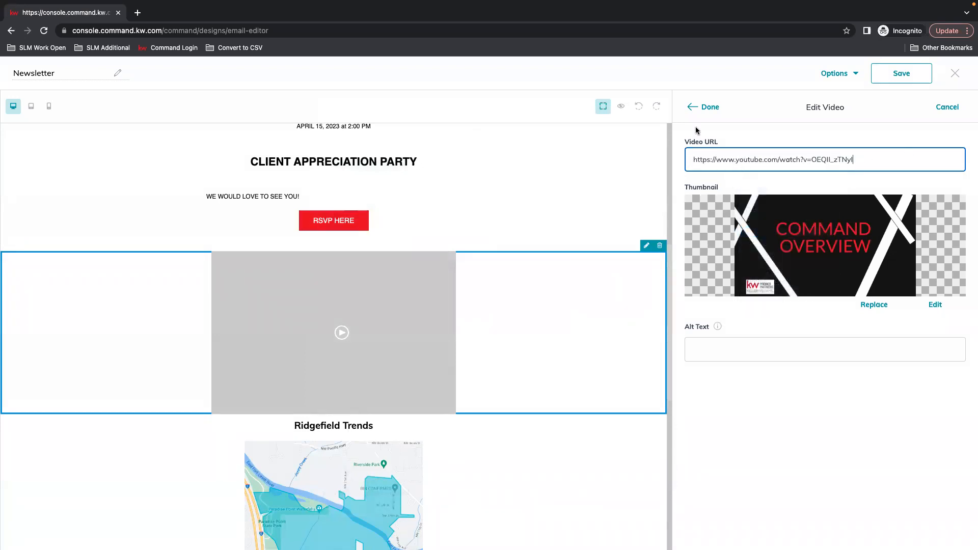
left_click(704, 108)
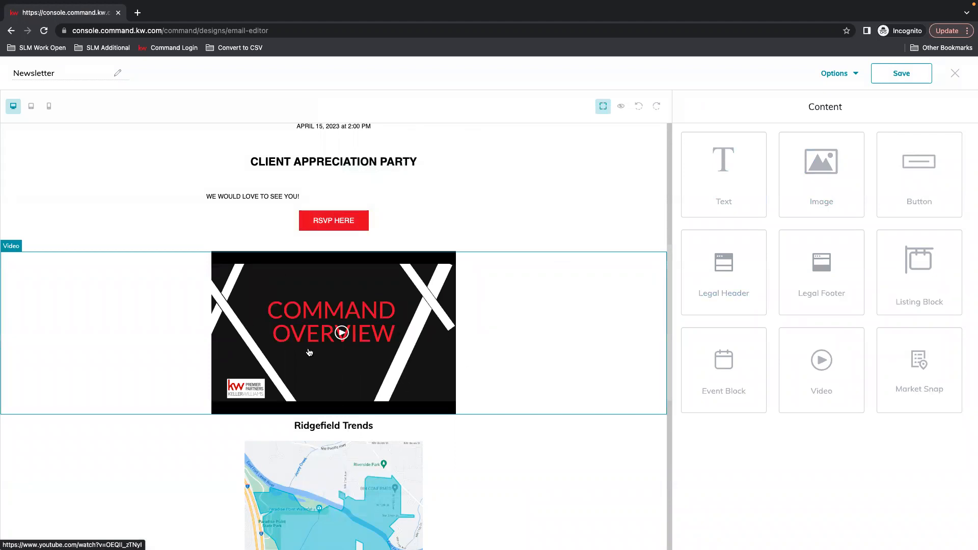
Preview the newsletter from its header down to the COMMAND OVERVIEW video block and return to the editor
left_click(621, 106)
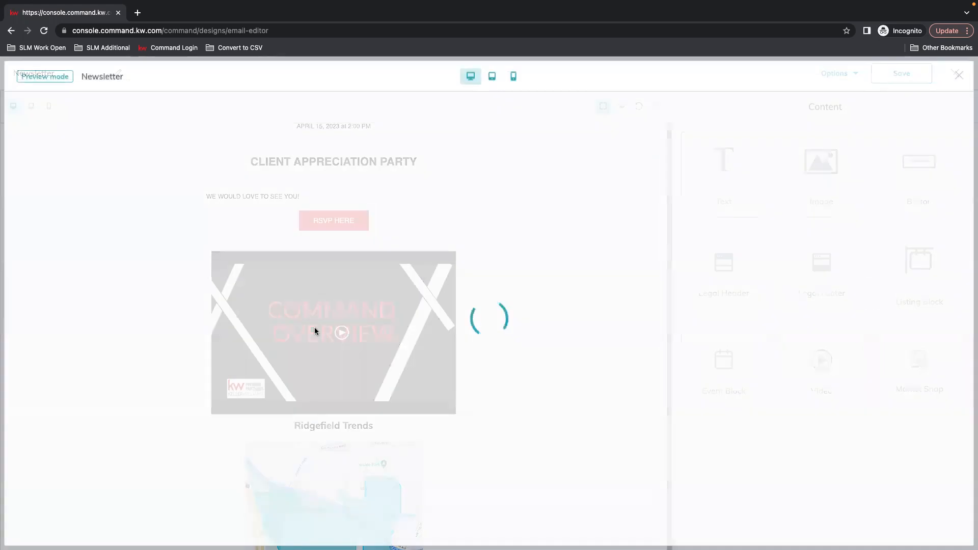
scroll(509, 399, "down", 7)
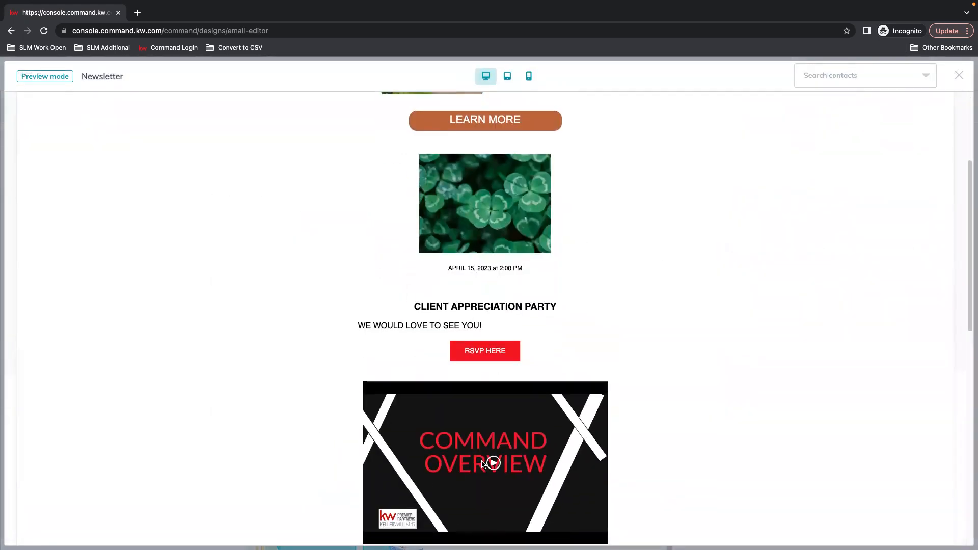
scroll(618, 283, "up", 7)
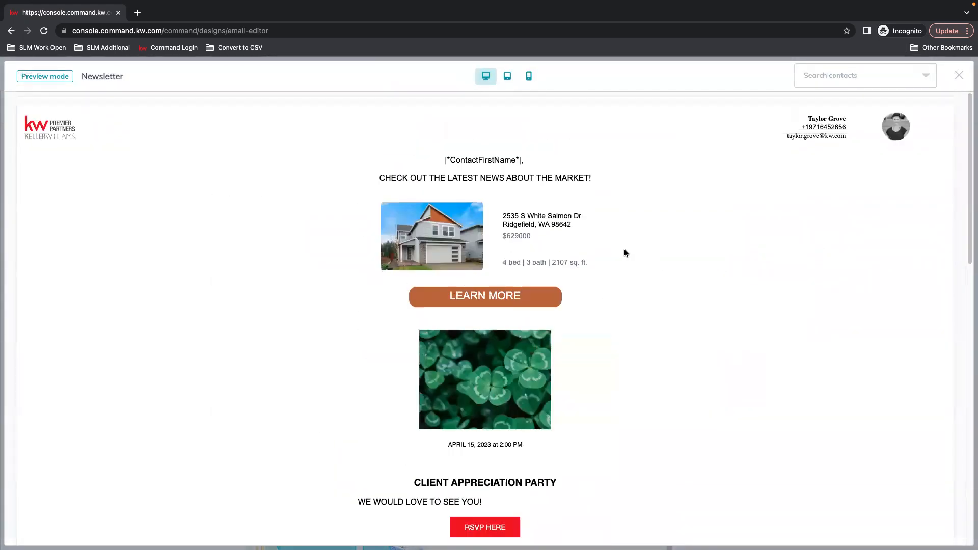
left_click(959, 76)
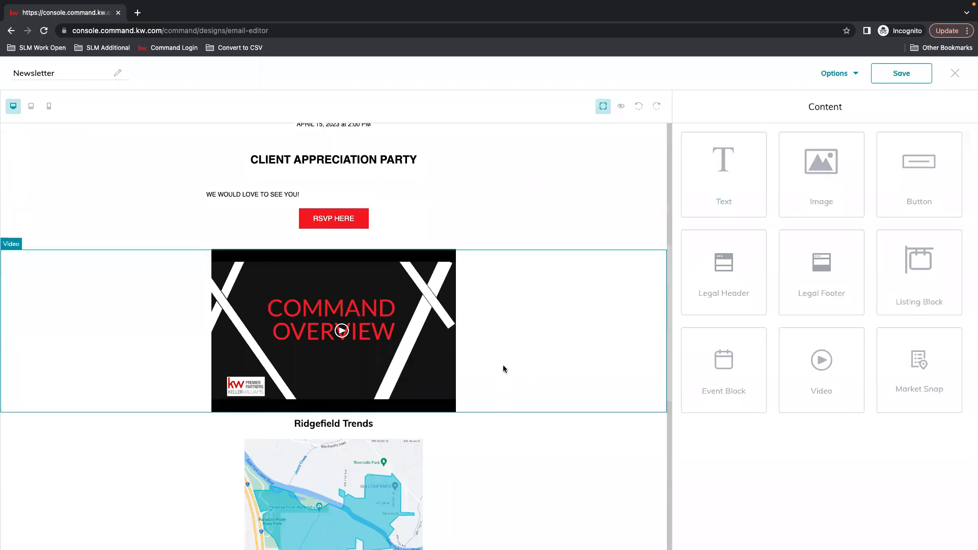
Try out an image block below the market news line, checking the listing and upload image sources, and remove the block again
scroll(352, 313, "down", 2)
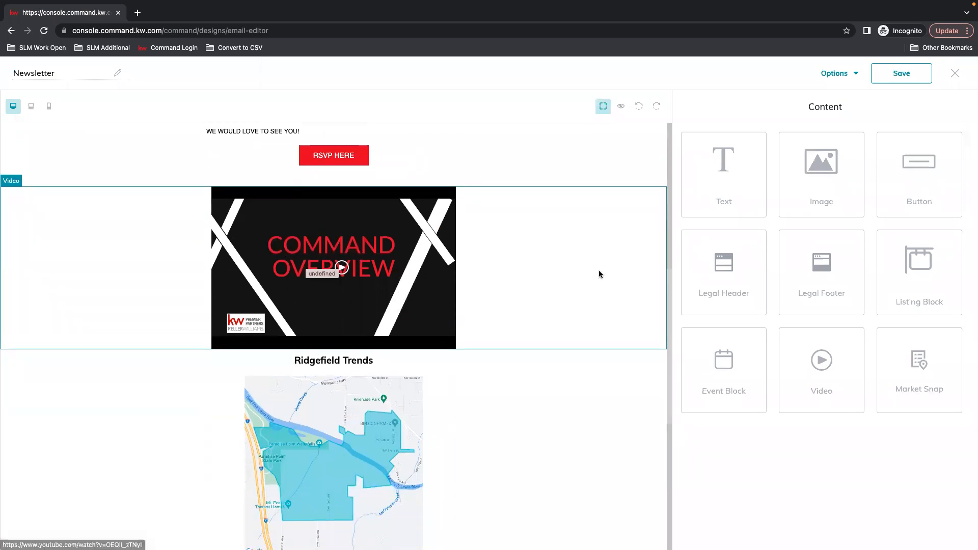
scroll(568, 328, "up", 3)
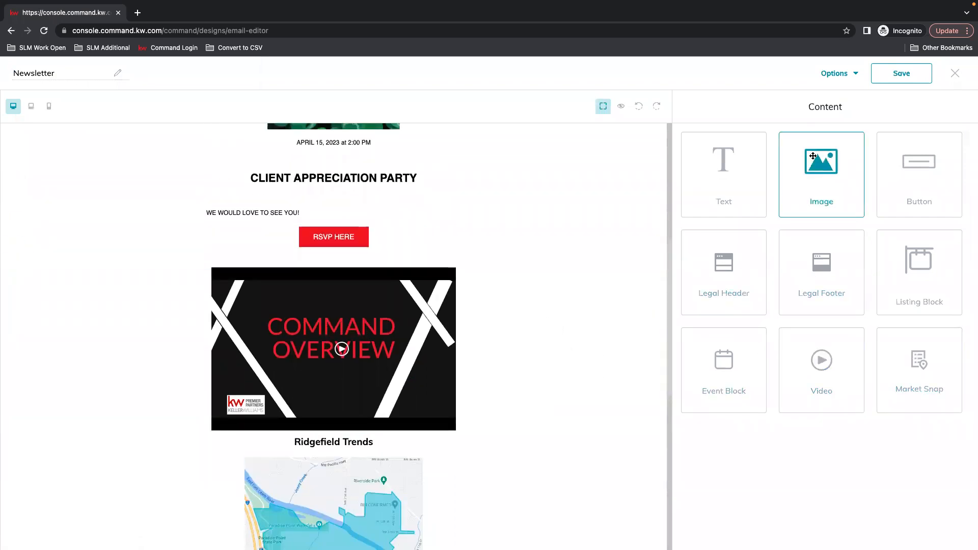
scroll(388, 329, "up", 4)
scroll(414, 325, "up", 2)
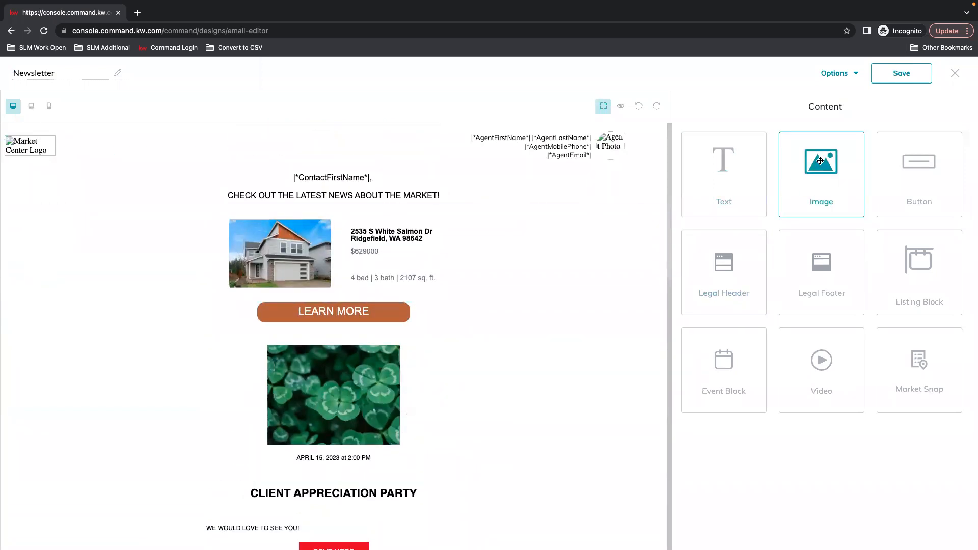
left_click_drag(829, 174, 402, 194)
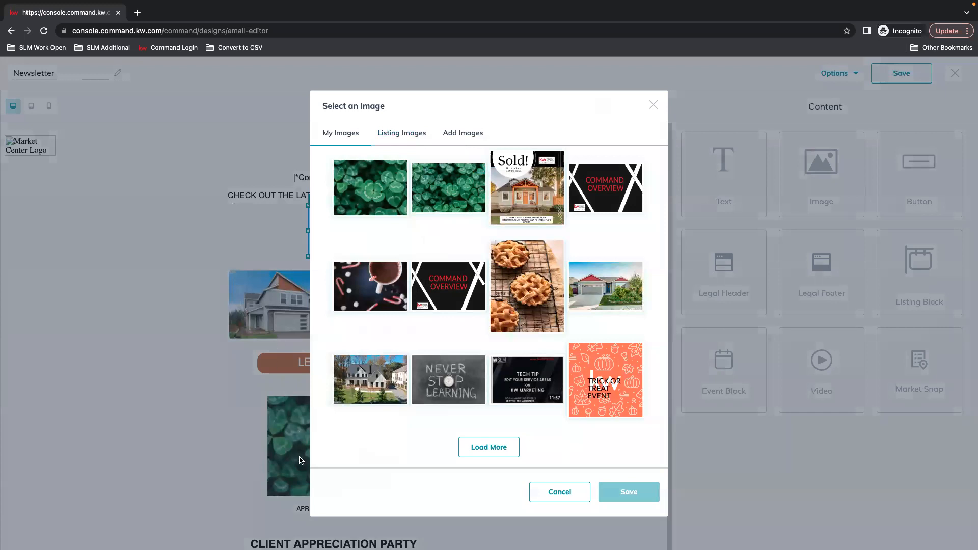
mouse_move(559, 191)
left_click(403, 133)
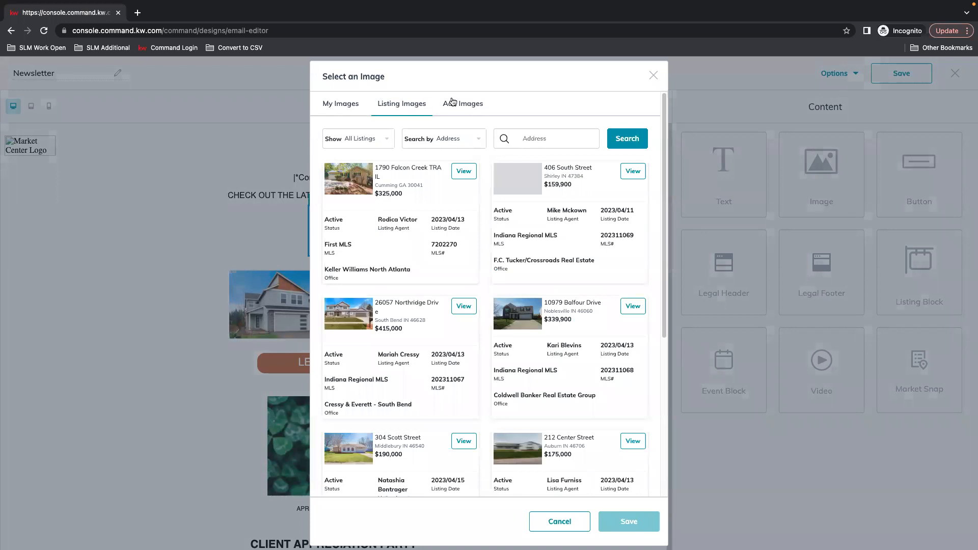
left_click(468, 105)
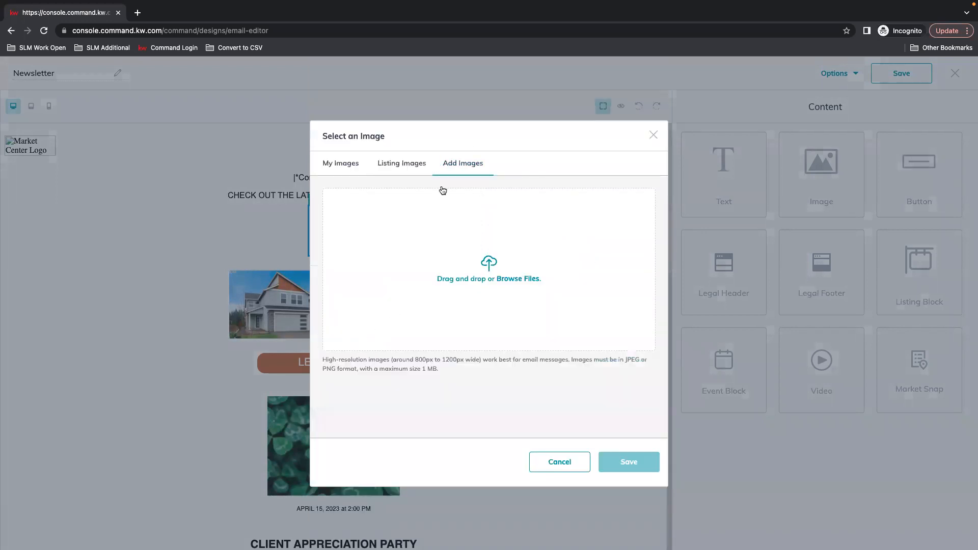
left_click(566, 465)
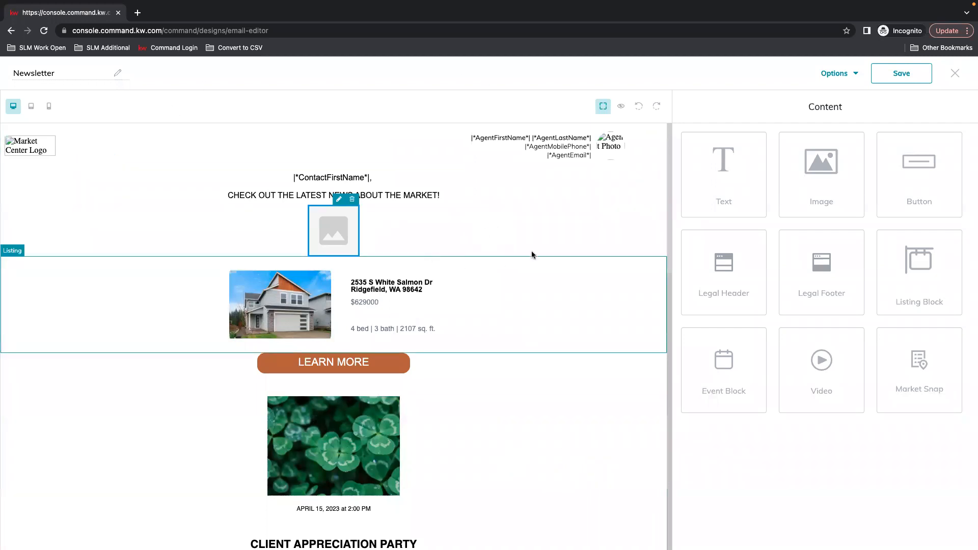
left_click(352, 199)
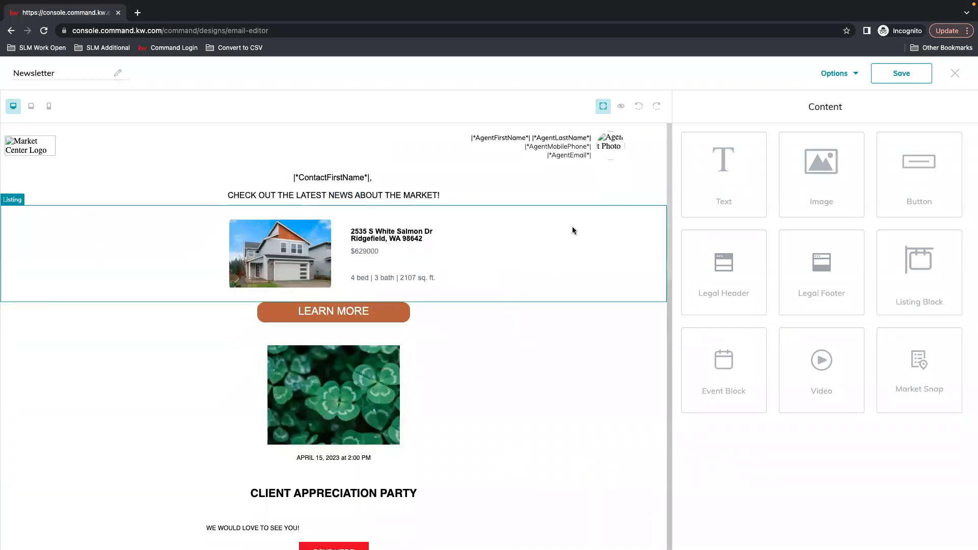
Save the newsletter and preview it with the greeting personalized for the test contact and for a second sample contact
left_click(904, 77)
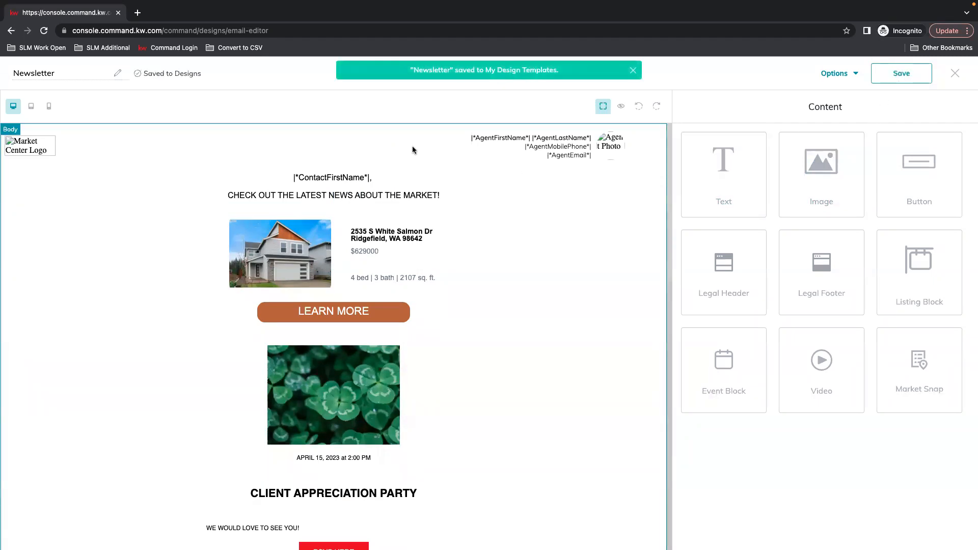
left_click(621, 106)
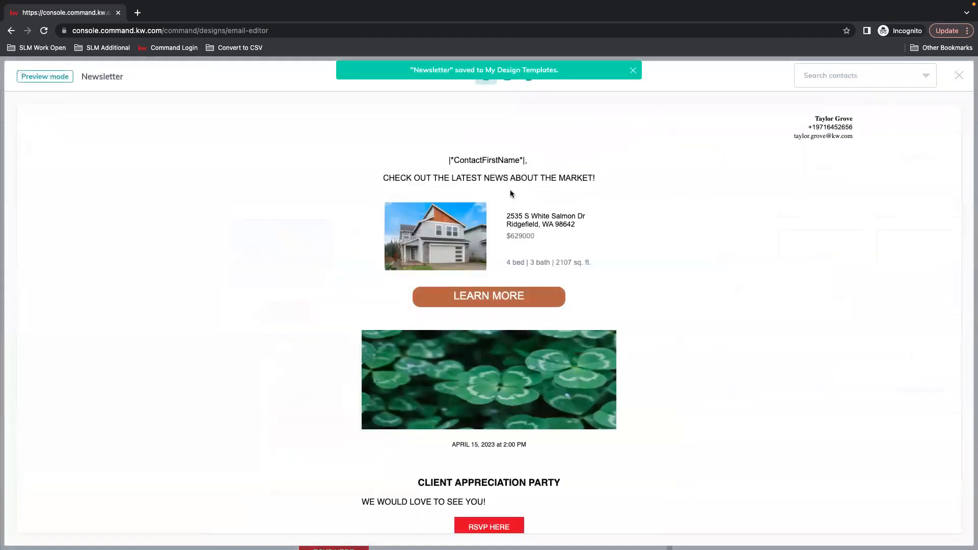
left_click(845, 75)
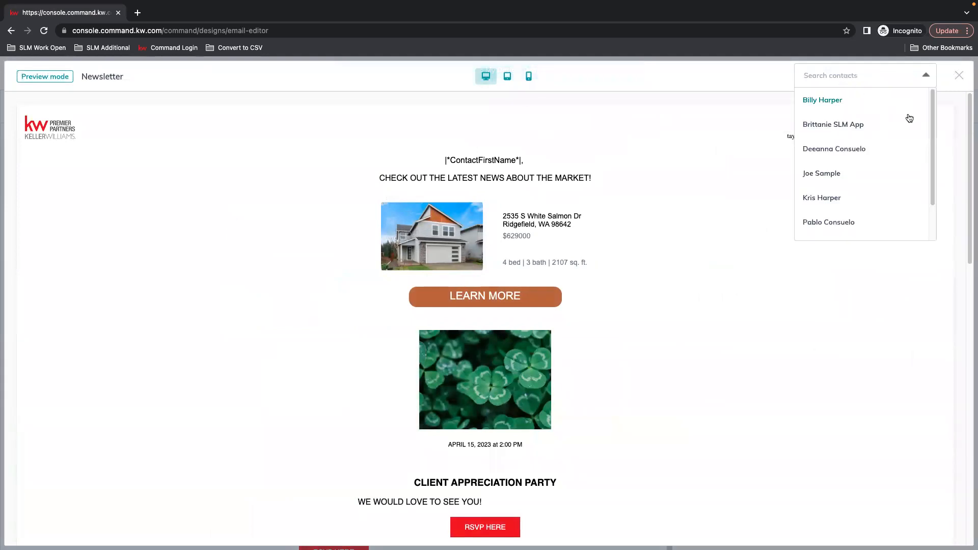
scroll(886, 178, "down", 2)
left_click(830, 229)
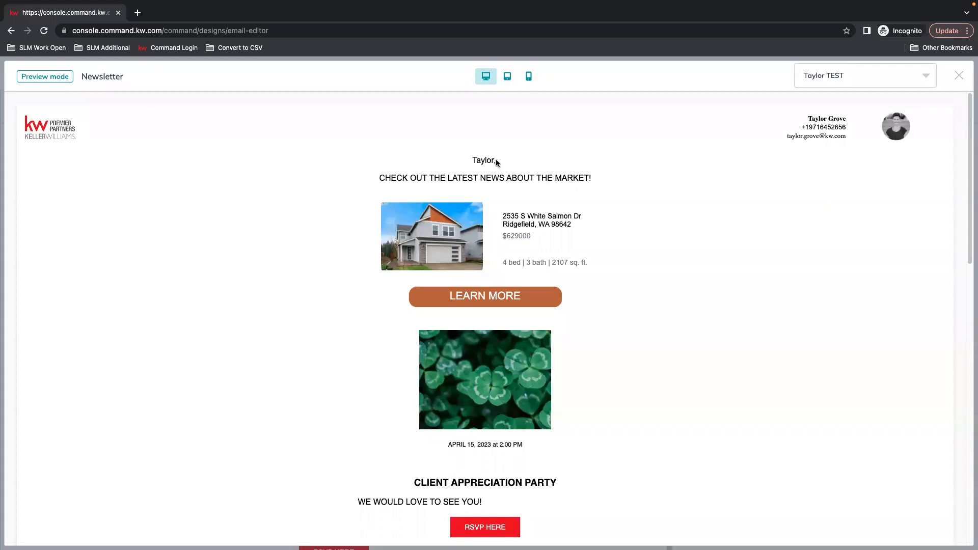
left_click(852, 74)
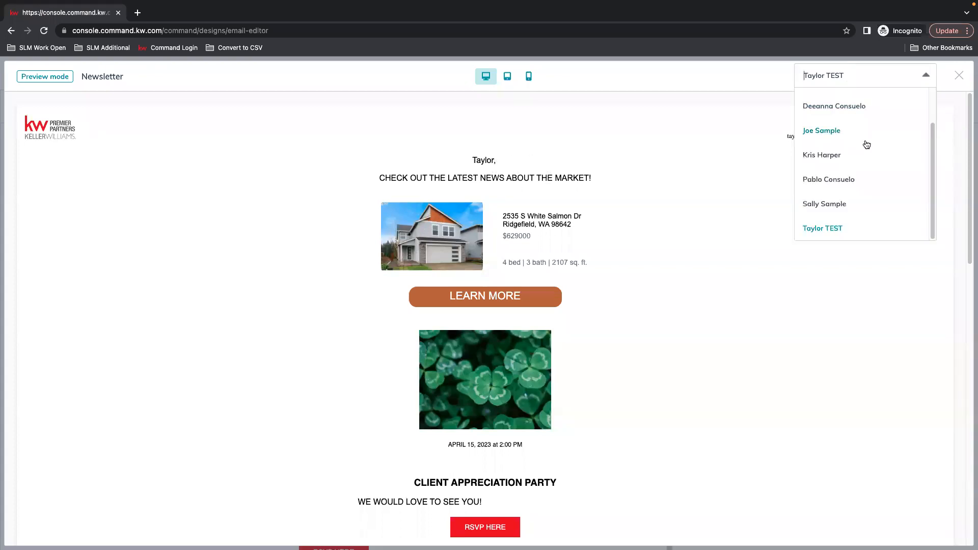
left_click(833, 203)
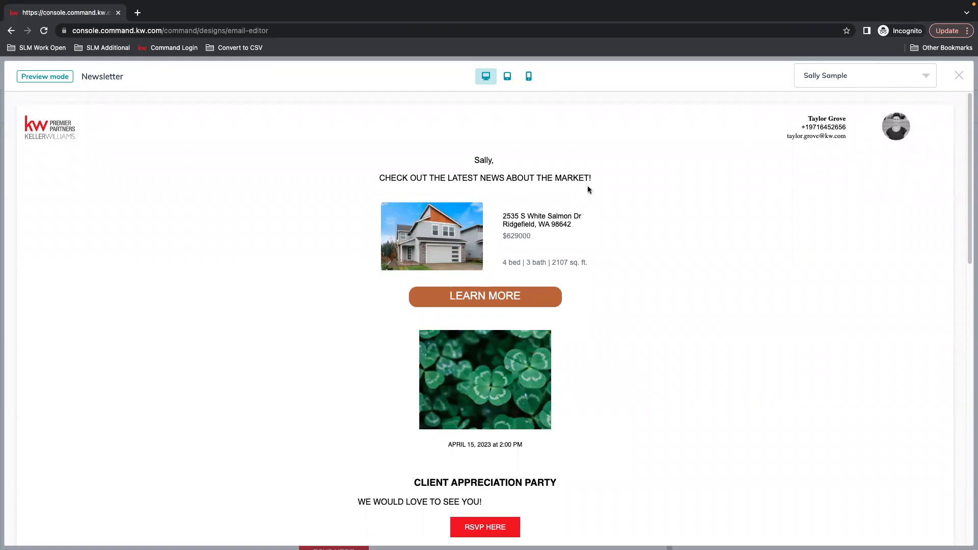
Review the personalized preview from the greeting through the event, video and market statistics to the legal footer, and close the preview
scroll(518, 255, "down", 1)
scroll(518, 255, "down", 3)
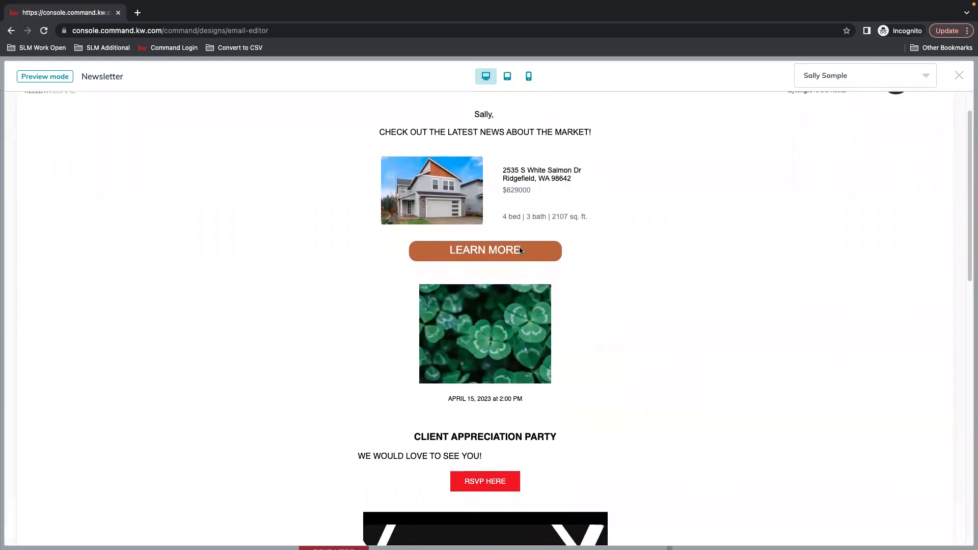
scroll(522, 301, "down", 3)
scroll(522, 301, "down", 3)
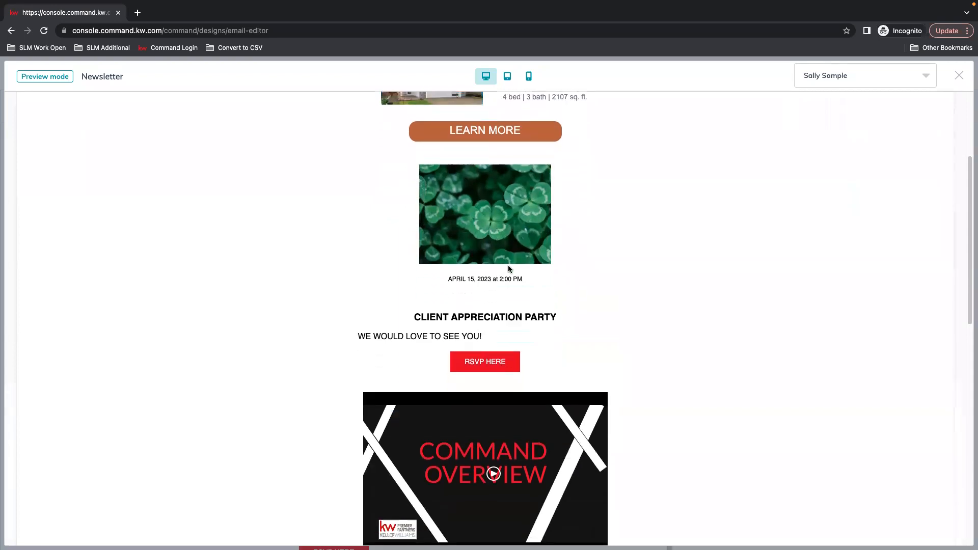
scroll(497, 359, "down", 12)
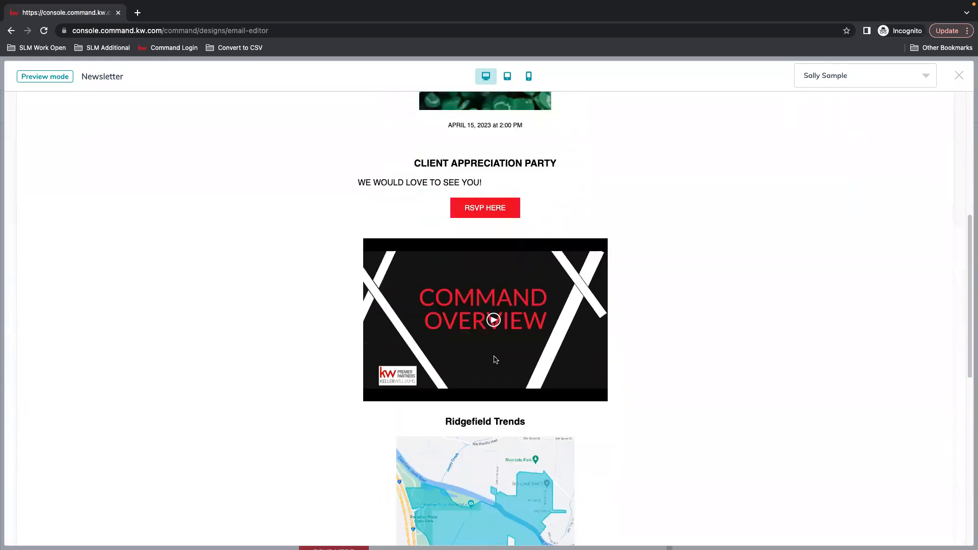
scroll(500, 354, "down", 3)
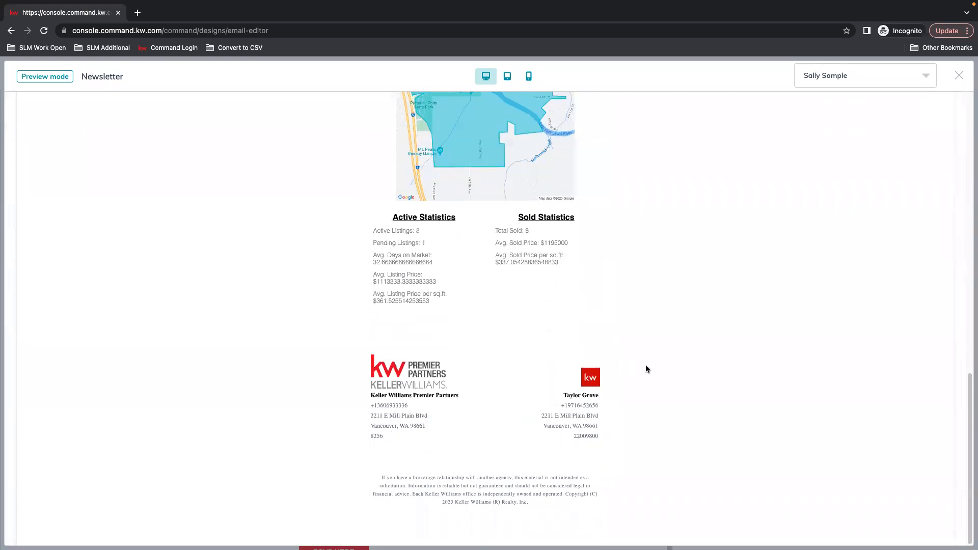
scroll(646, 368, "up", 20)
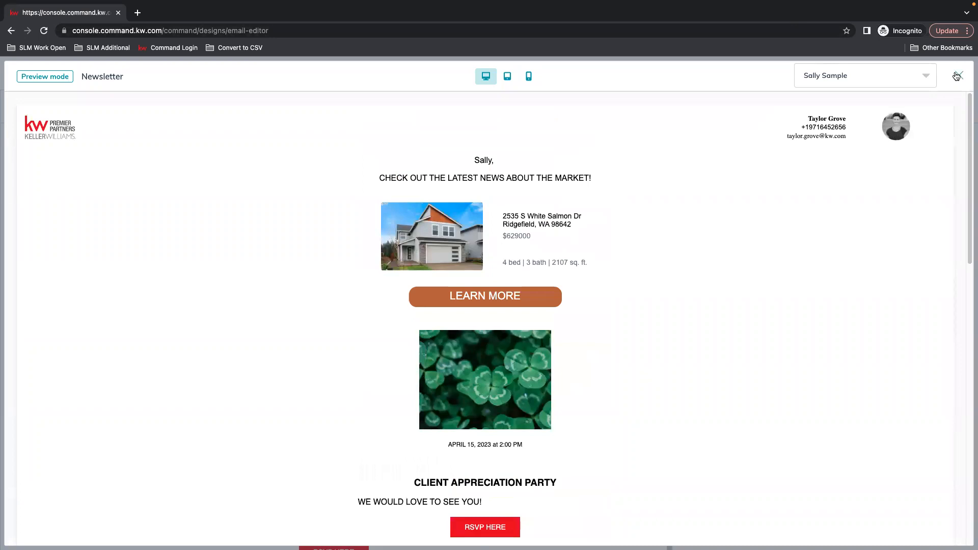
left_click(958, 76)
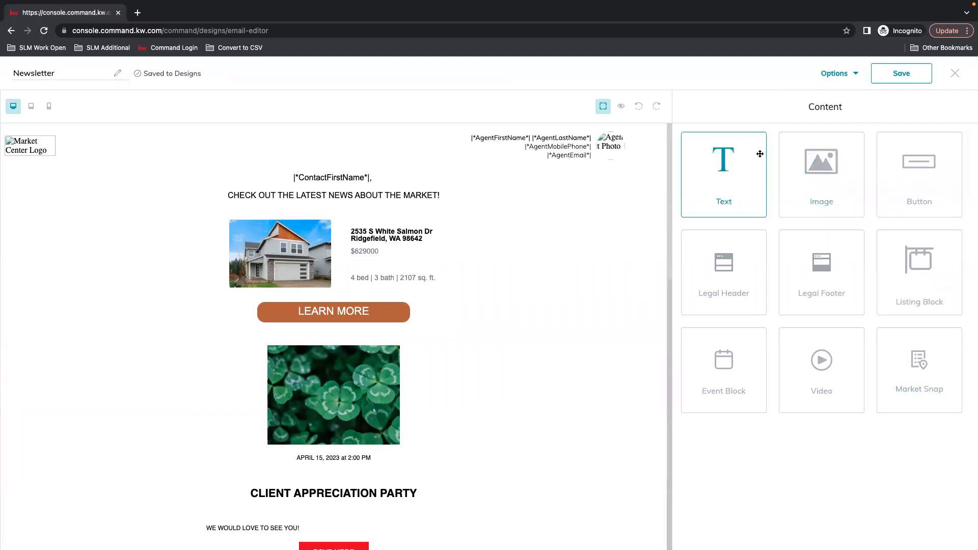
Exit the email editor with the changes saved and refresh the Designs list
left_click(955, 72)
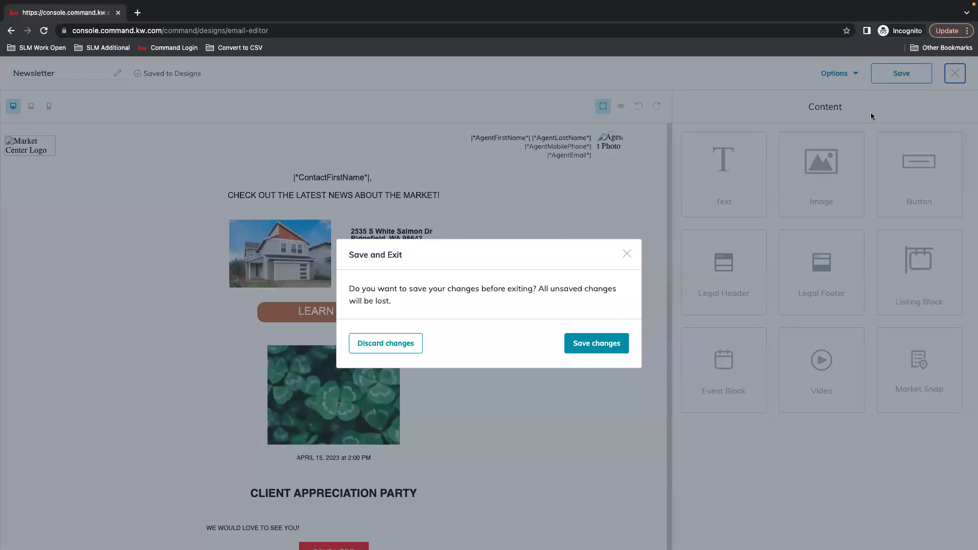
left_click(606, 340)
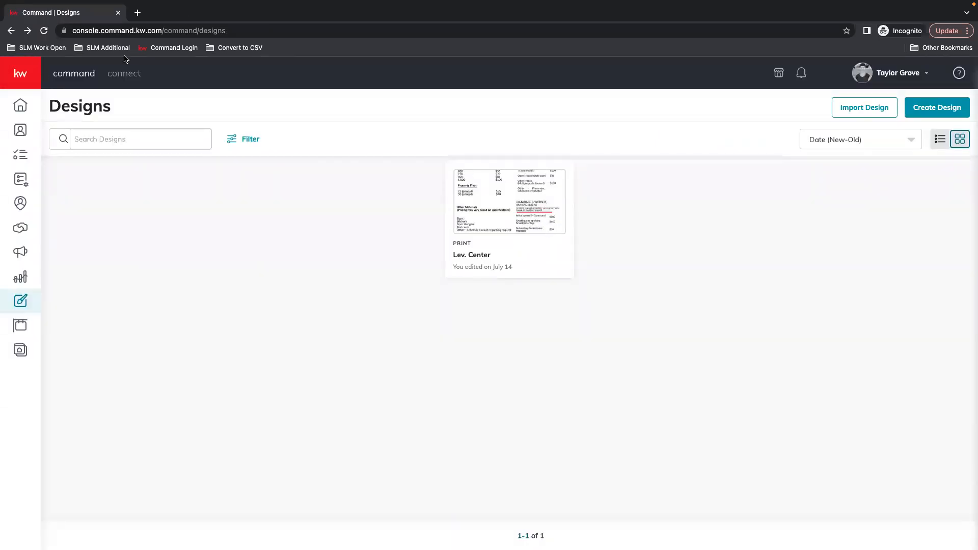
left_click(44, 31)
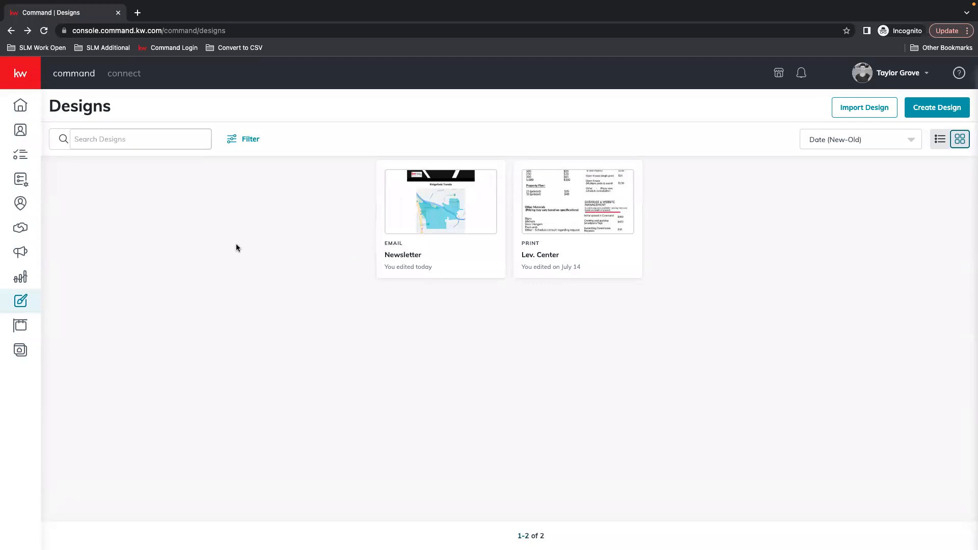
Go to the Campaigns dashboard and open the Keller Cloud Ideas portal through the option for posting an idea in the help information
left_click(21, 255)
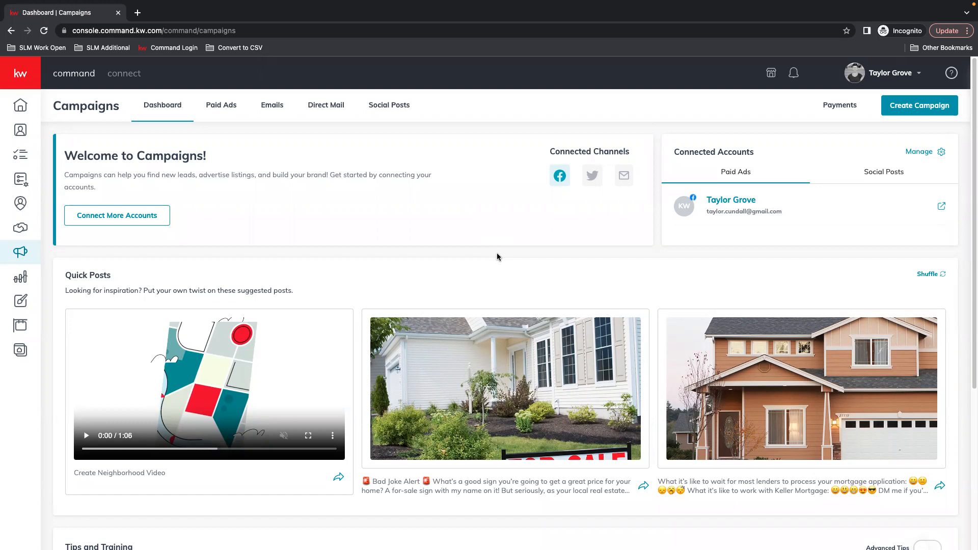
left_click(951, 73)
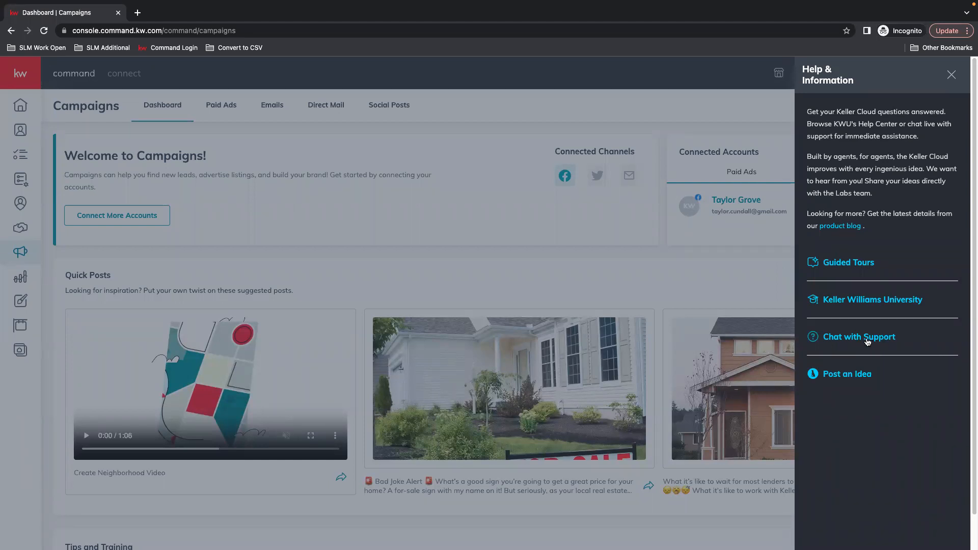
left_click(845, 377)
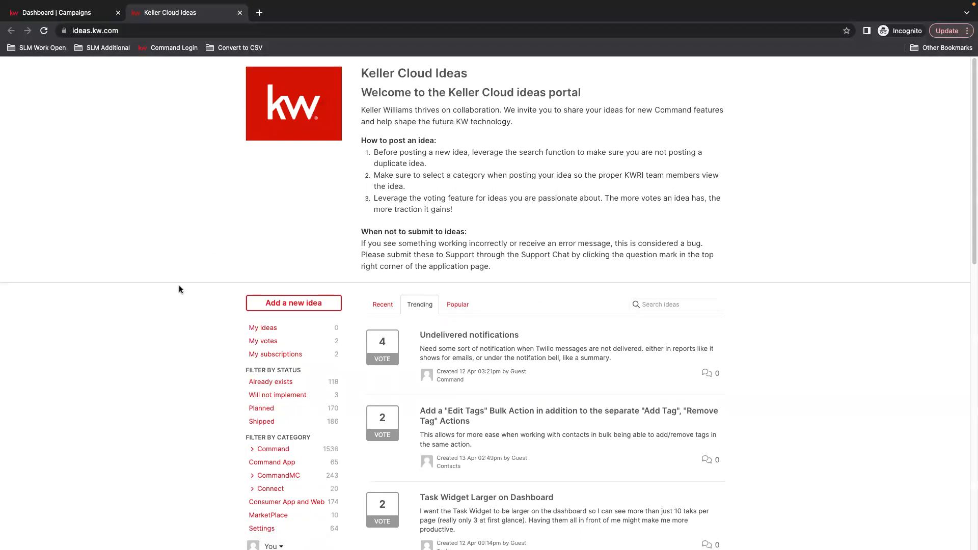
Search the ideas portal for "SALUTATION" and clear the search to return to the trending ideas
scroll(179, 286, "down", 1)
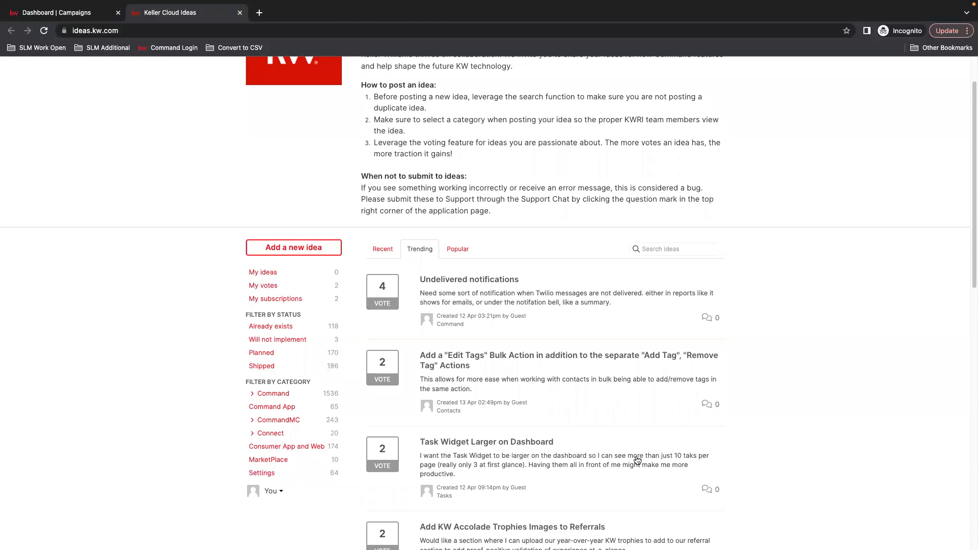
left_click(682, 248)
left_click(765, 247)
left_click(678, 249)
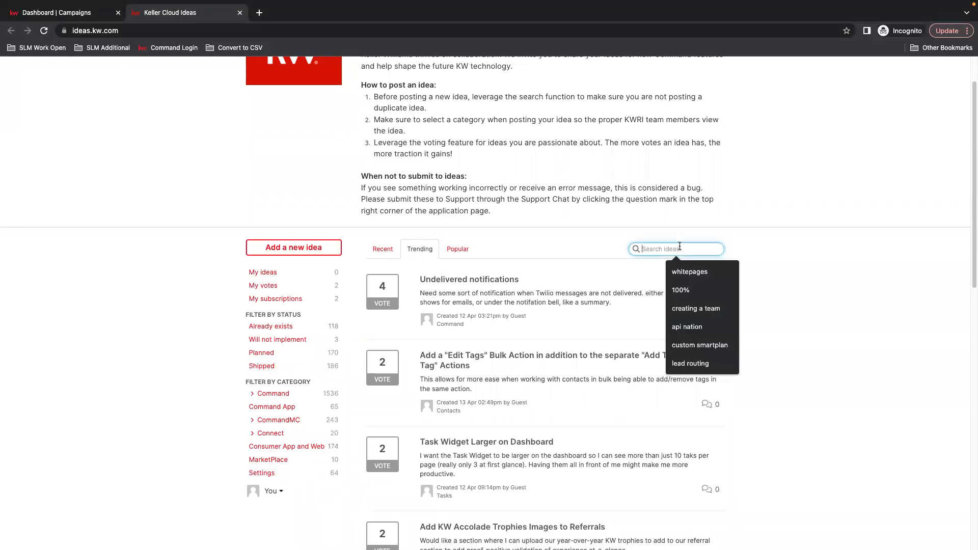
type("SALUTATION")
key("Return")
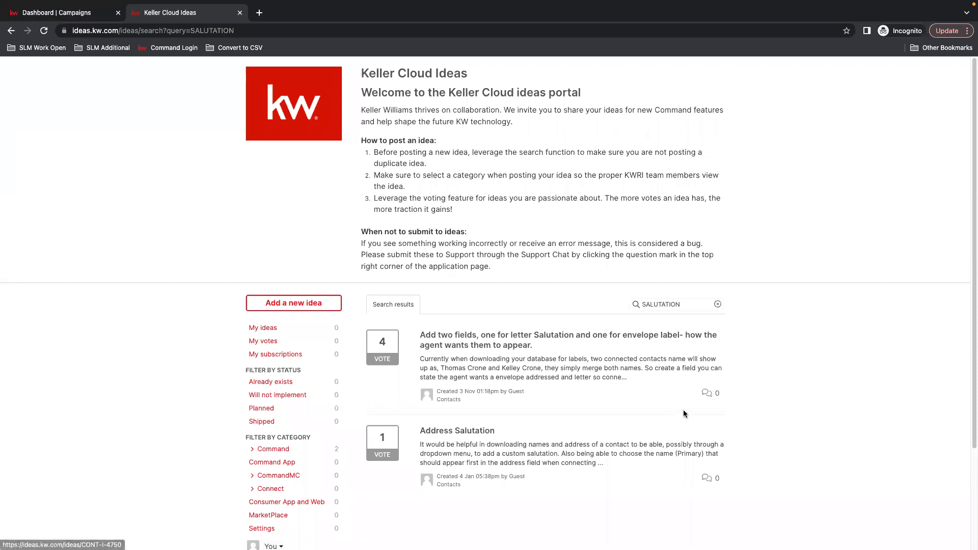
left_click(718, 304)
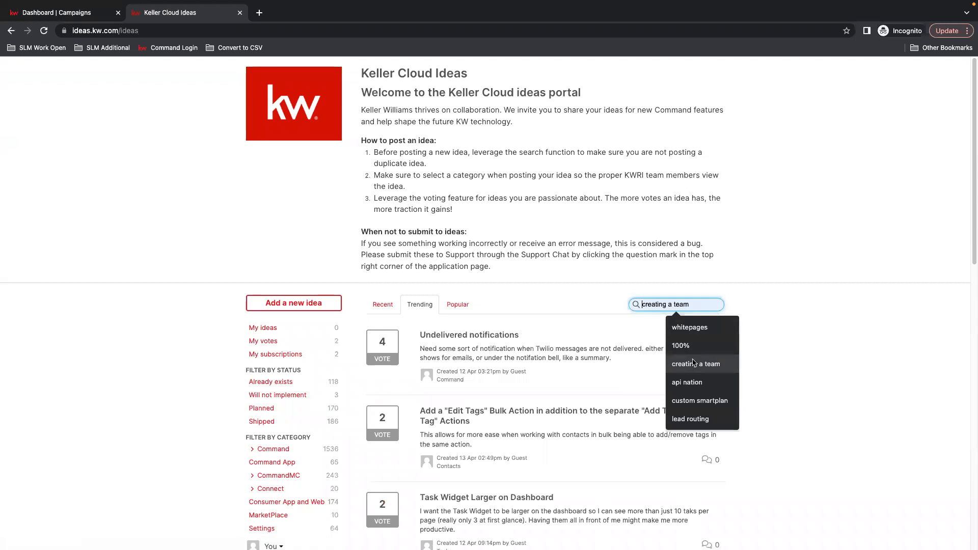
left_click(855, 366)
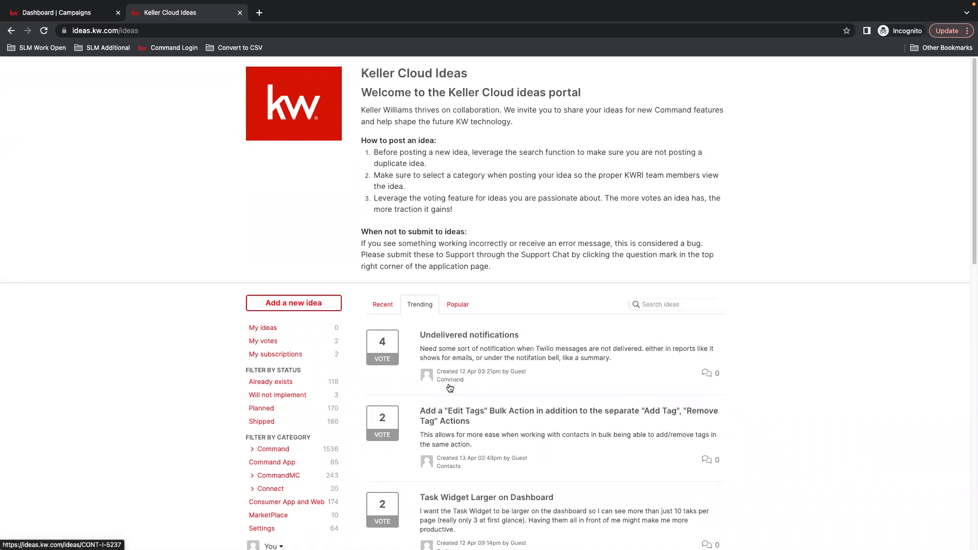
Open the "Undelivered notifications" idea to see its voting option, return to the trending ideas and bring up the idea search
left_click(448, 339)
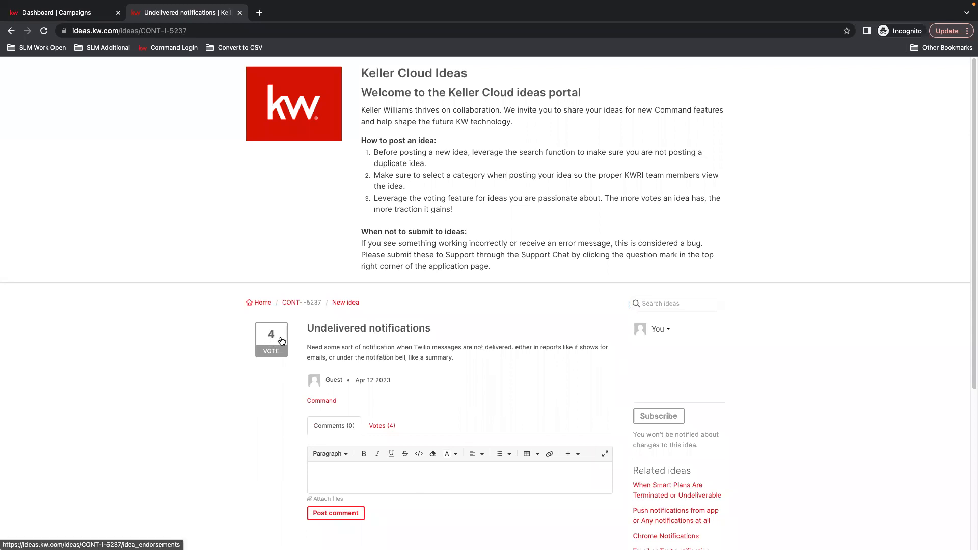
left_click(11, 31)
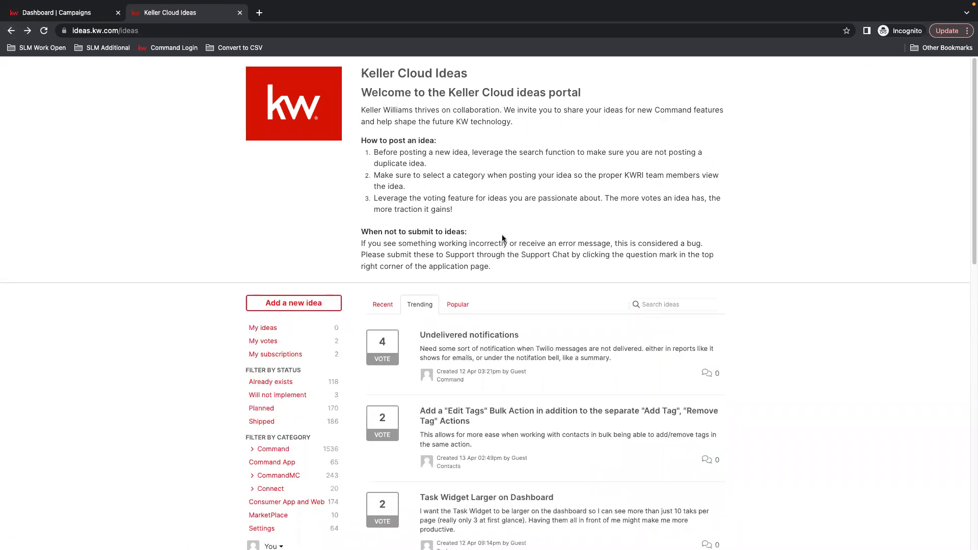
left_click(694, 306)
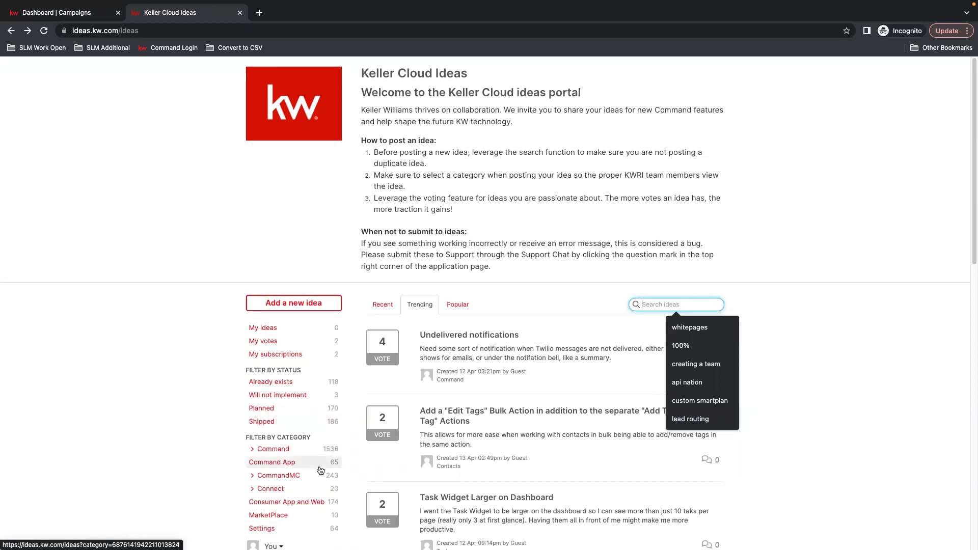
left_click(666, 299)
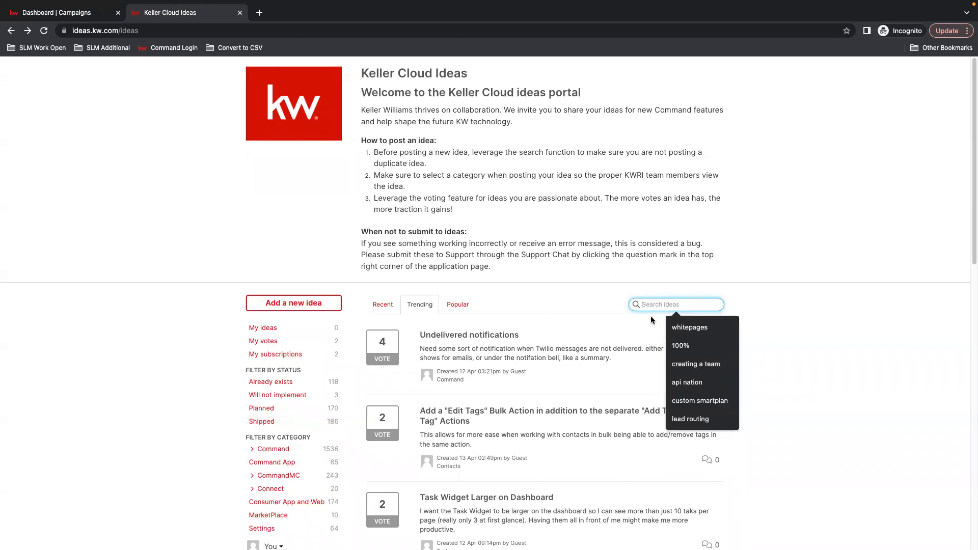
Close the ideas portal and the help information, and go to the Emails section of Campaigns
left_click(240, 14)
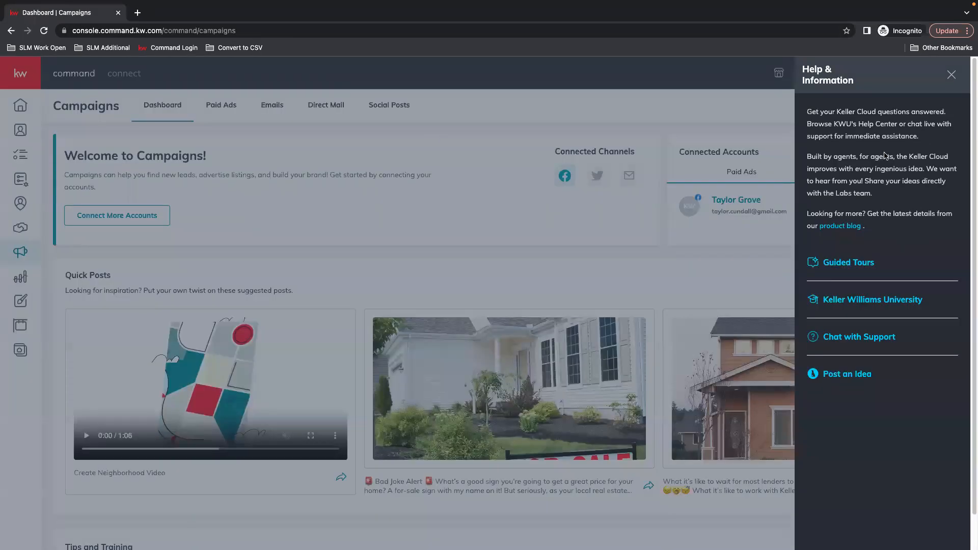
left_click(951, 75)
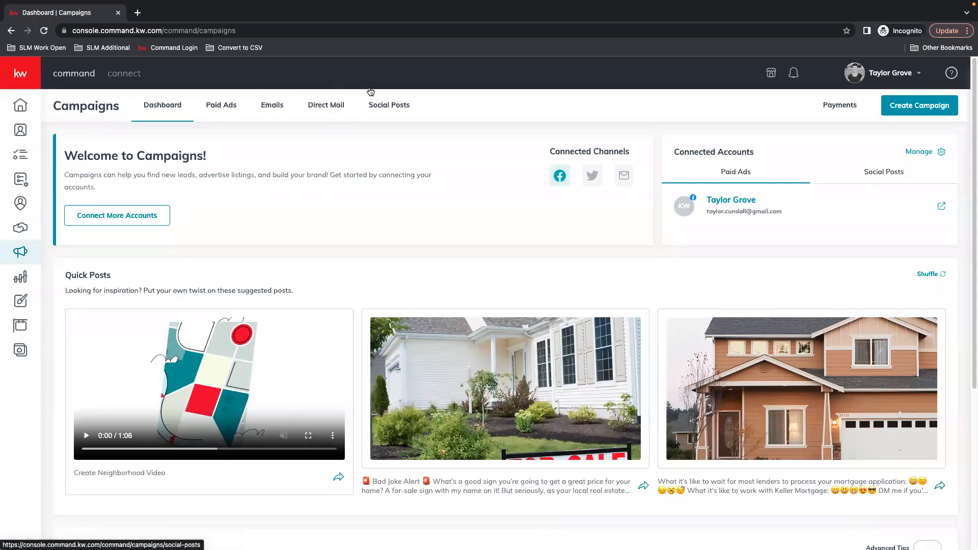
left_click(273, 106)
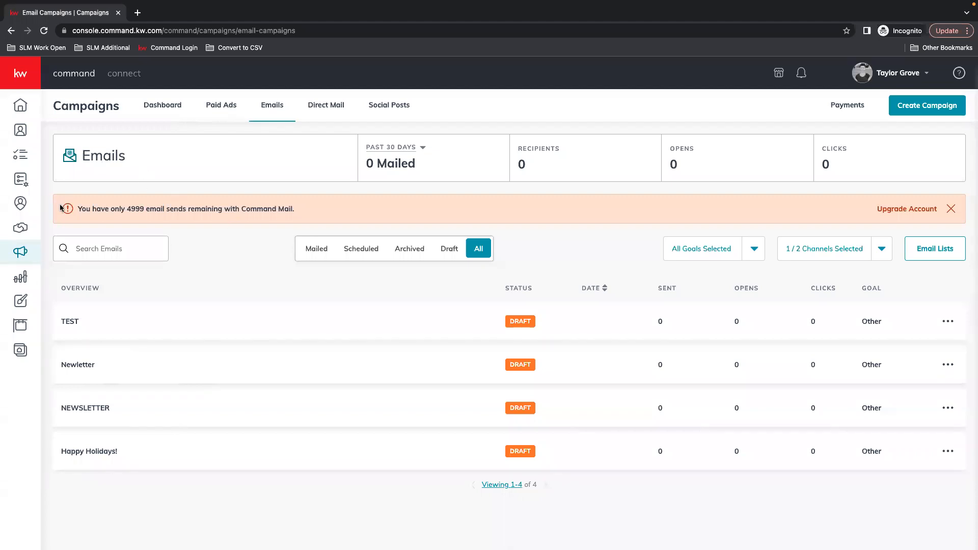
Examine the notice about the remaining Command Mail email sends above the list of email campaigns
mouse_move(68, 210)
left_mouse_down()
mouse_move(493, 209)
mouse_move(463, 218)
mouse_move(56, 209)
left_mouse_up()
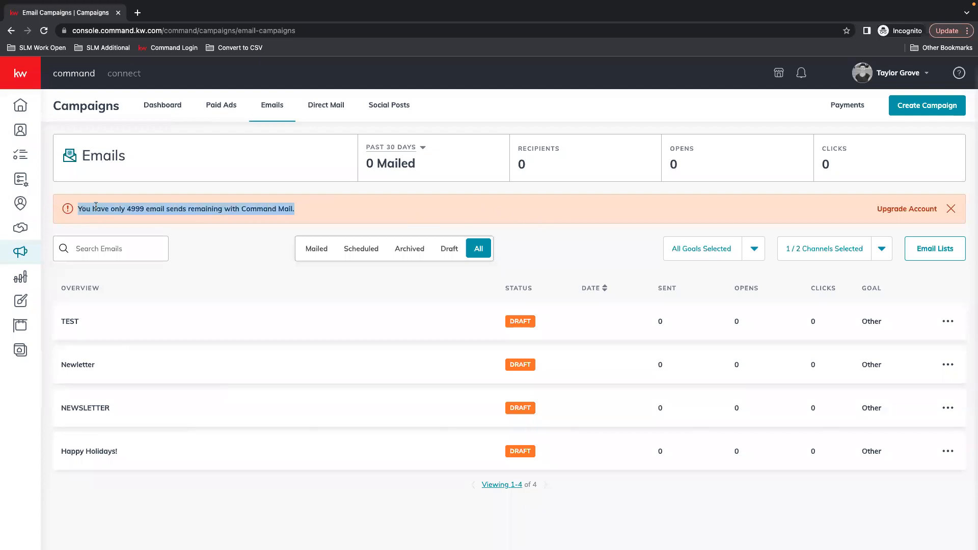
left_click(200, 204)
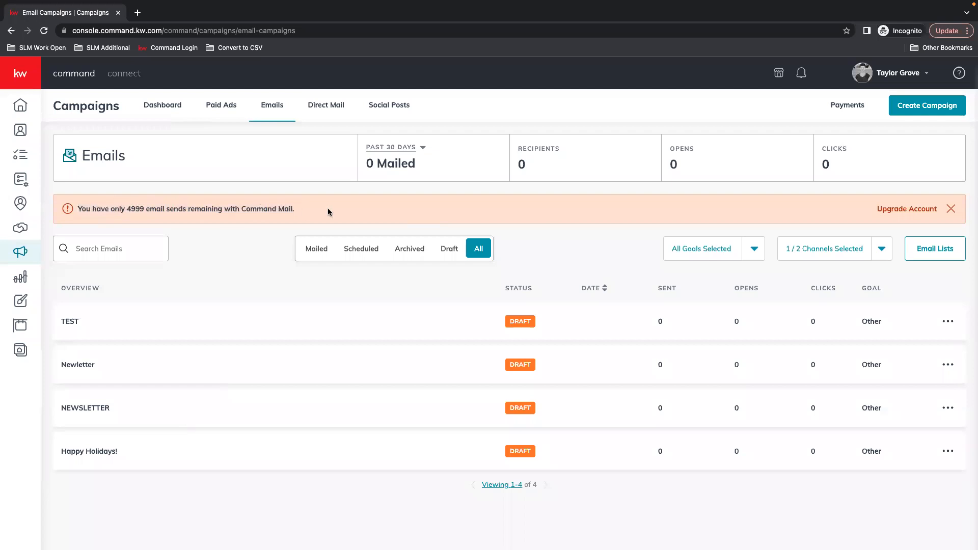
left_click_drag(299, 209, 120, 204)
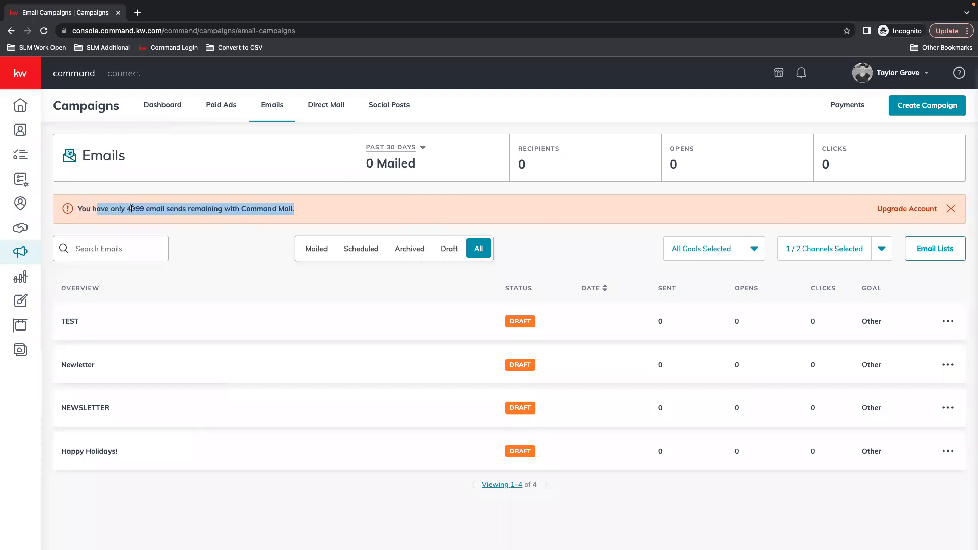
left_click(314, 213)
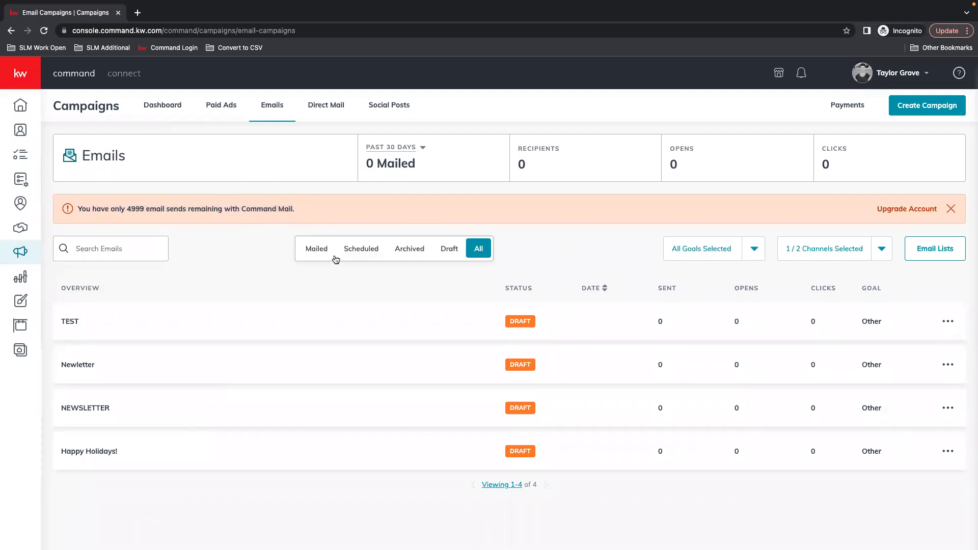
left_click_drag(307, 207, 102, 209)
left_click(85, 210)
triple_click(475, 209)
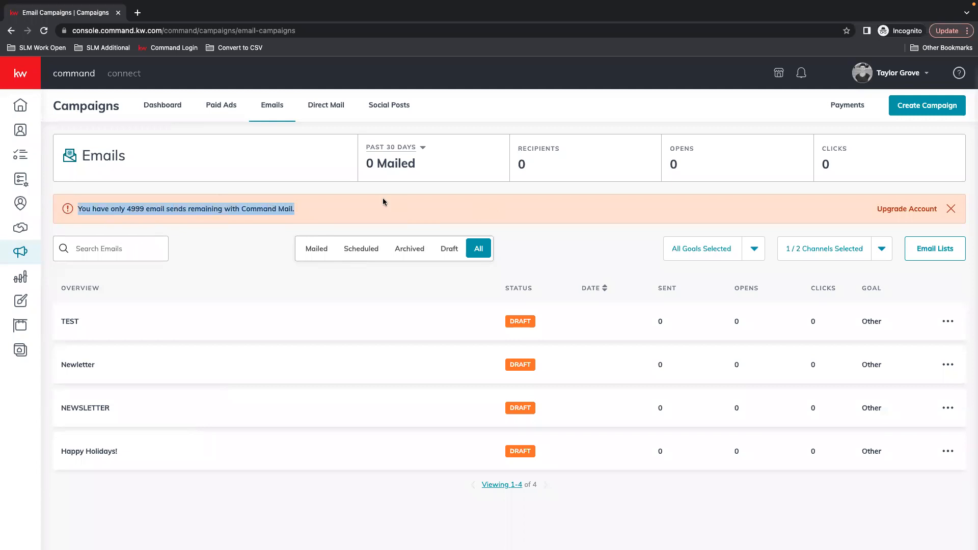
left_click(339, 219)
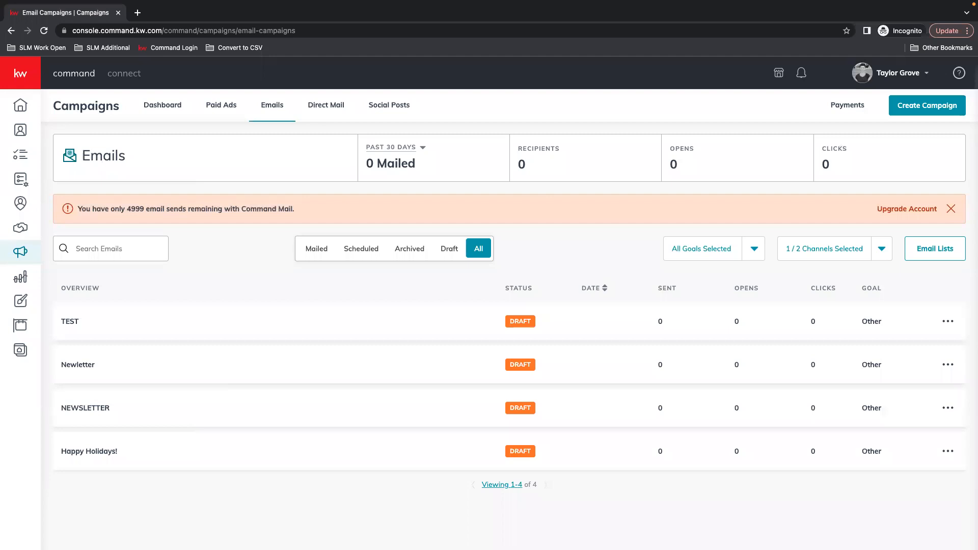
Open the email lists and start a new list named "EVERYONE 2.0"
left_click(943, 255)
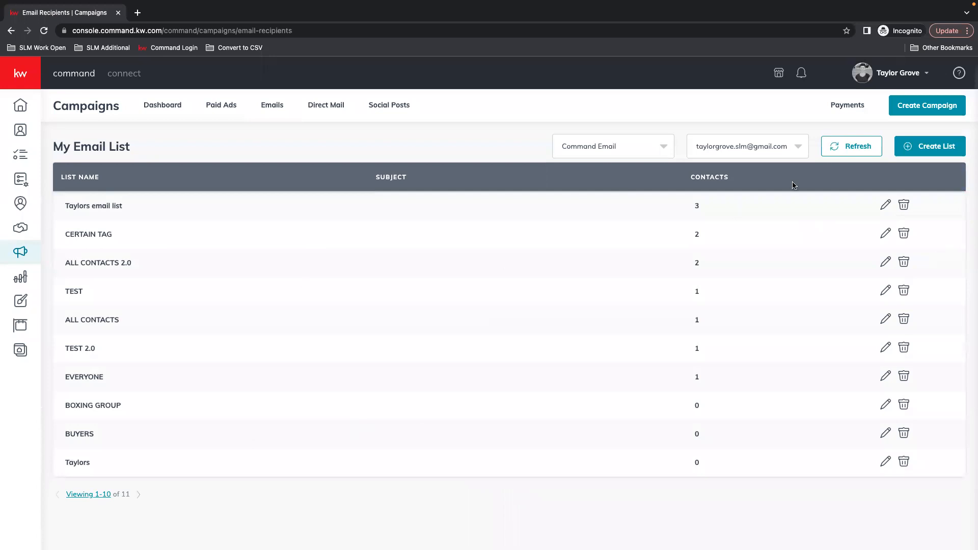
left_click(930, 152)
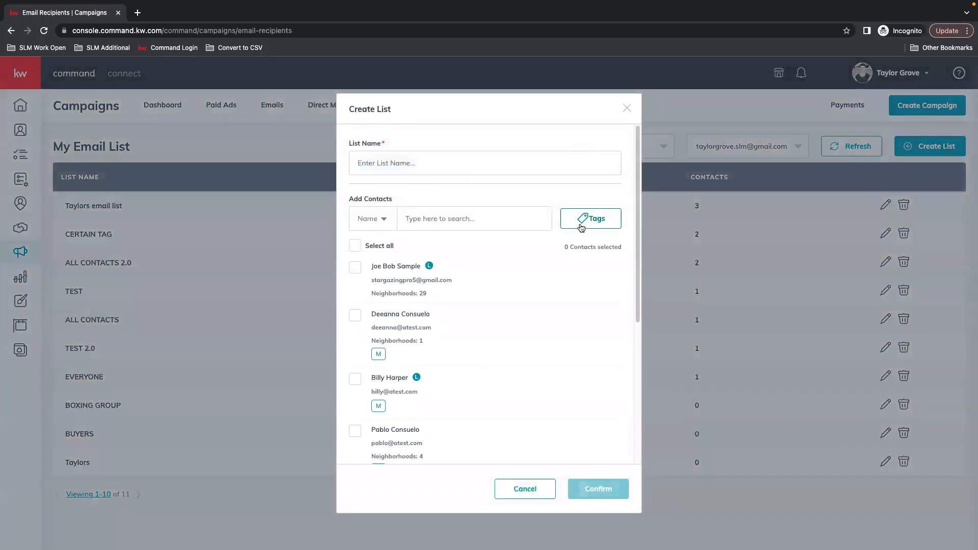
type("EVERYONE 2.0")
View the contact search criteria, search the contacts by a first name and clear the search
left_click(383, 221)
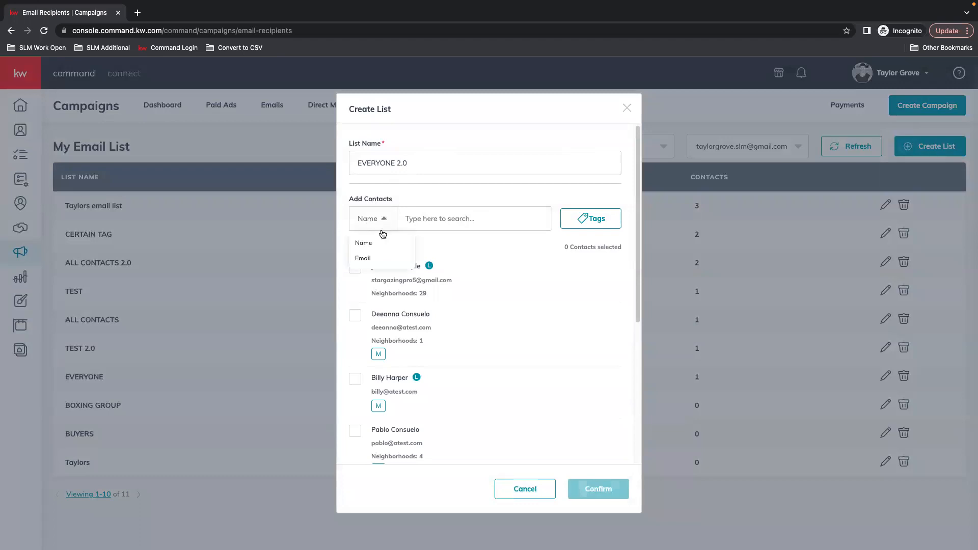
left_click(411, 217)
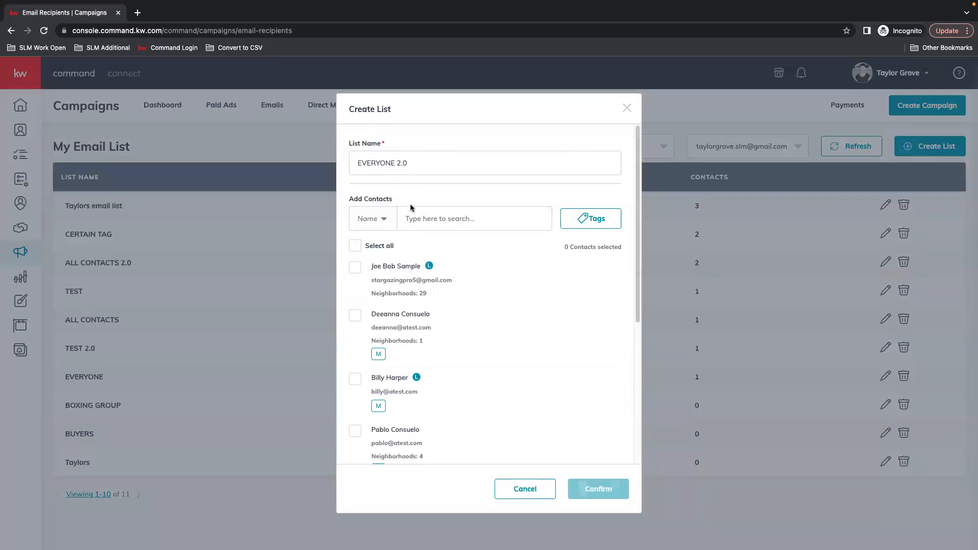
type("SALLY")
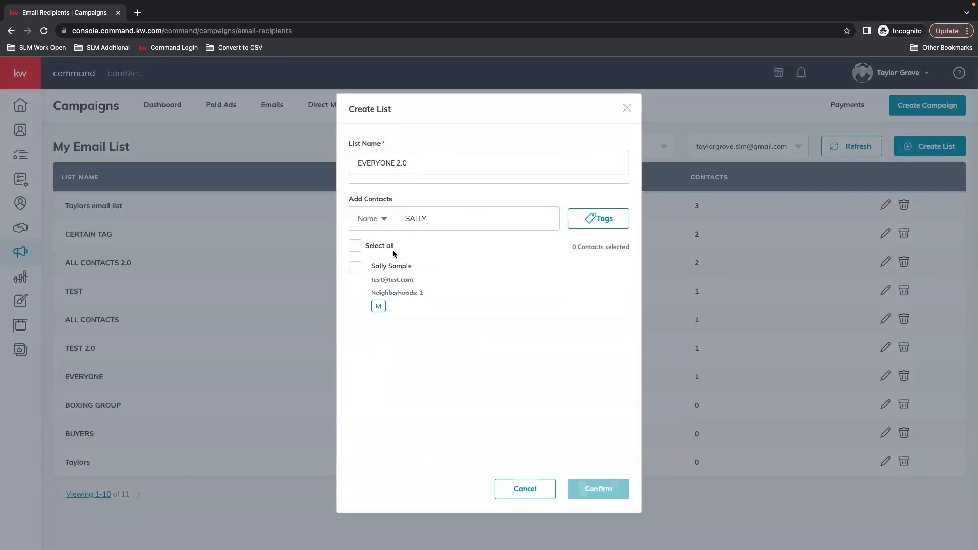
key("BackSpace")
key("BackSpace")
Browse the contact tags and filter the new list's contacts by only the "m" tag
left_click(605, 220)
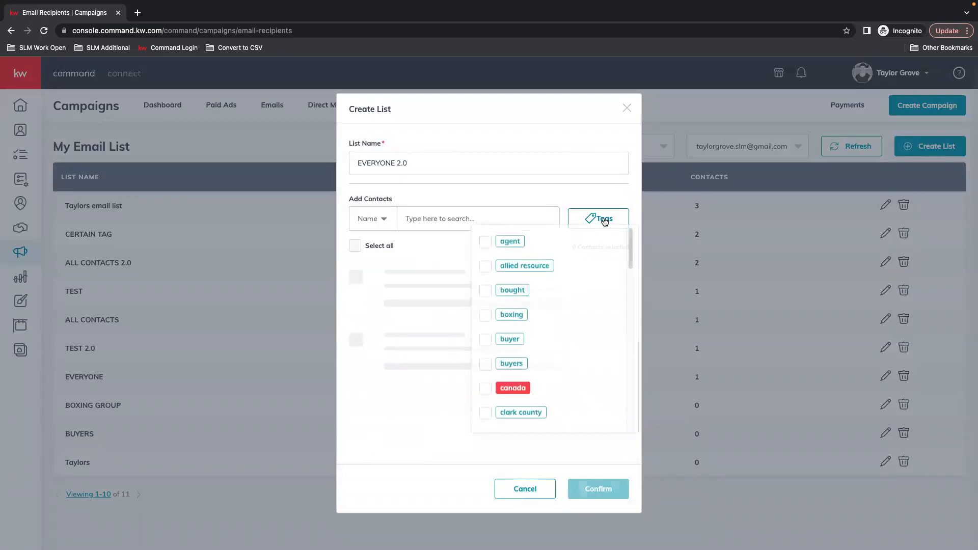
scroll(613, 342, "down", 2)
scroll(613, 341, "down", 2)
scroll(613, 338, "down", 5)
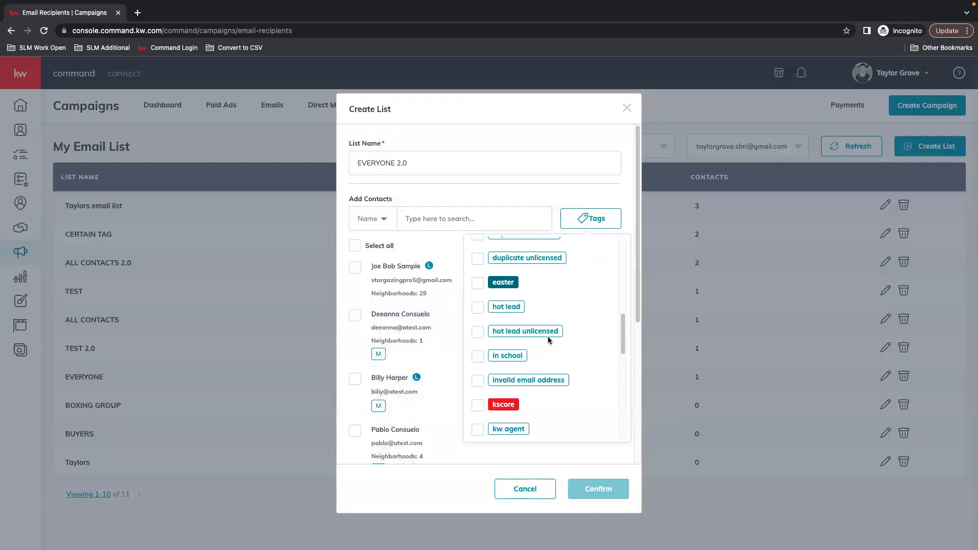
scroll(567, 392, "down", 1)
scroll(567, 392, "down", 8)
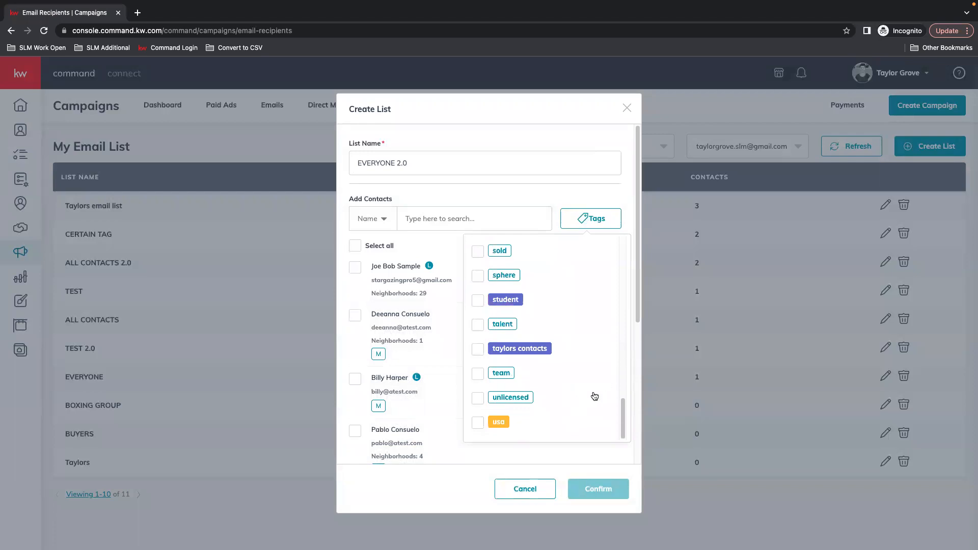
scroll(591, 399, "up", 7)
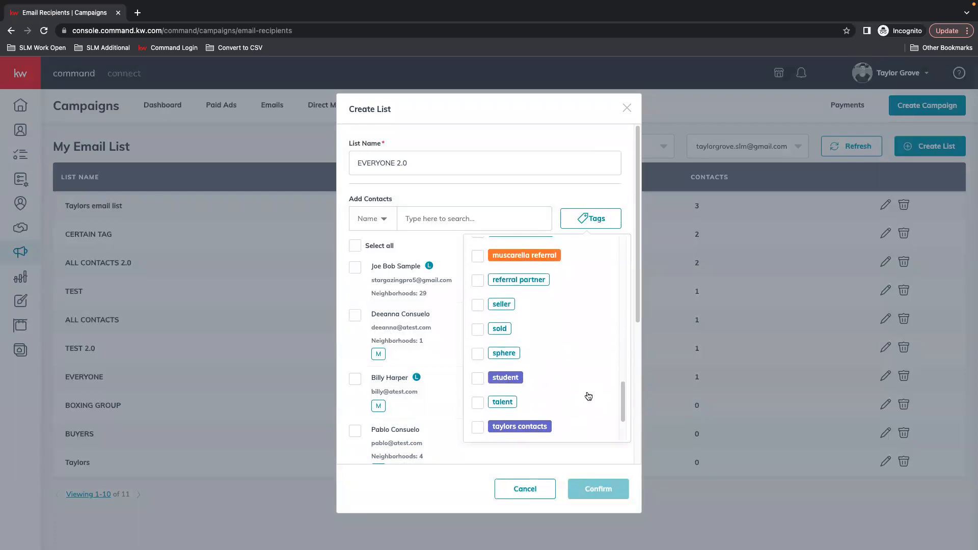
left_click(478, 382)
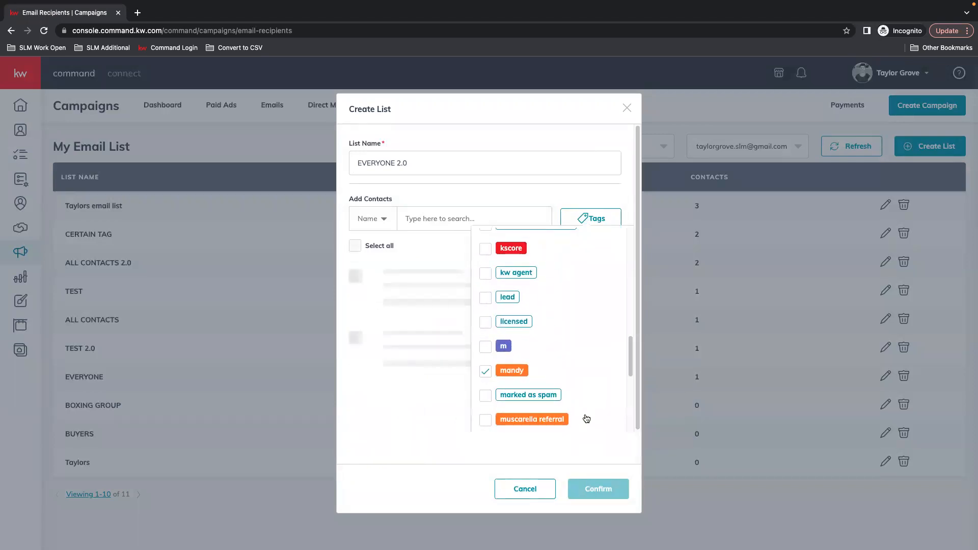
left_click(486, 348)
left_click(485, 347)
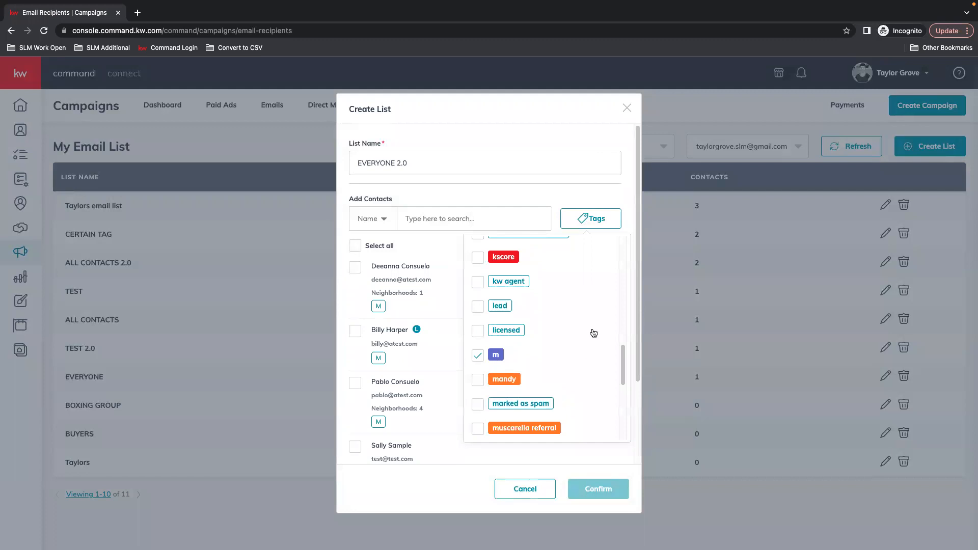
left_click(442, 246)
Select all contacts that carry the "m" tag and review the selection
scroll(496, 314, "down", 3)
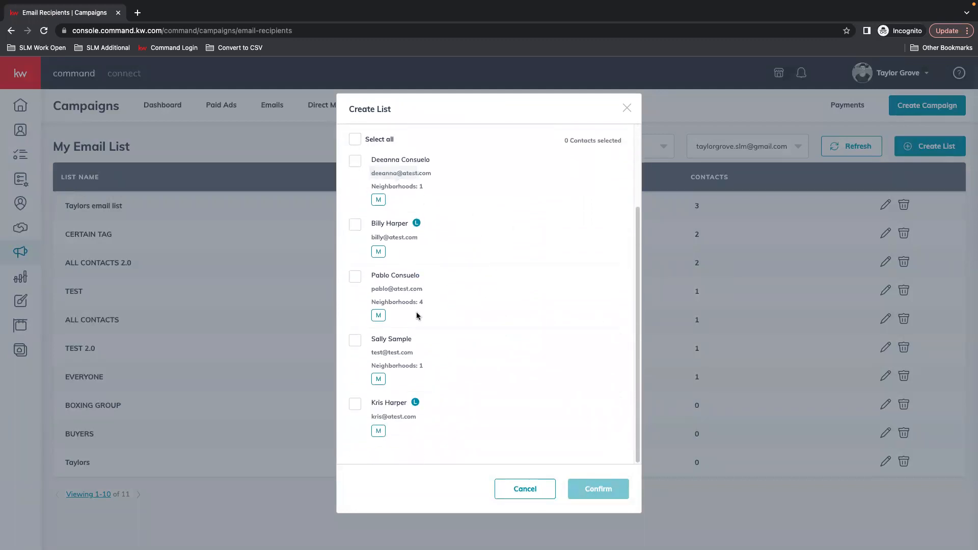
scroll(436, 253, "up", 3)
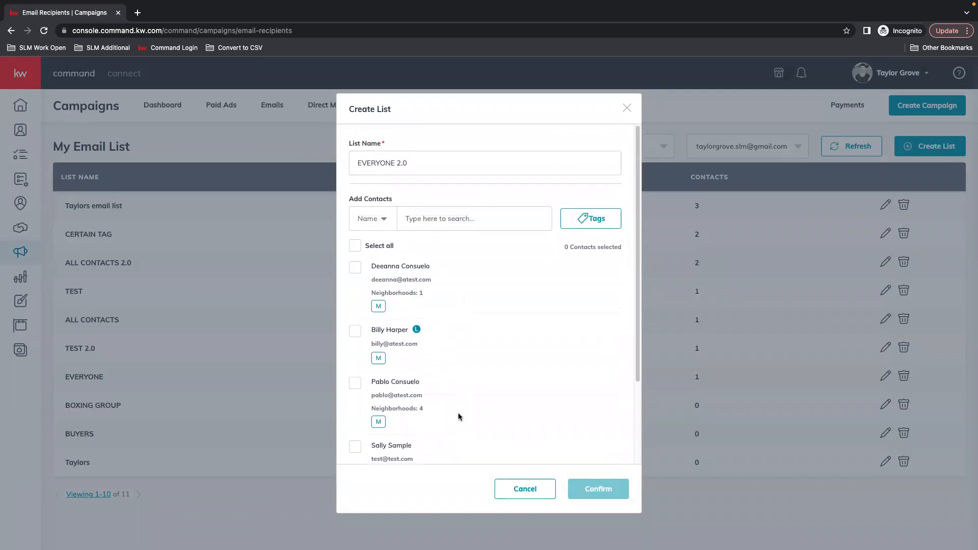
left_click(355, 247)
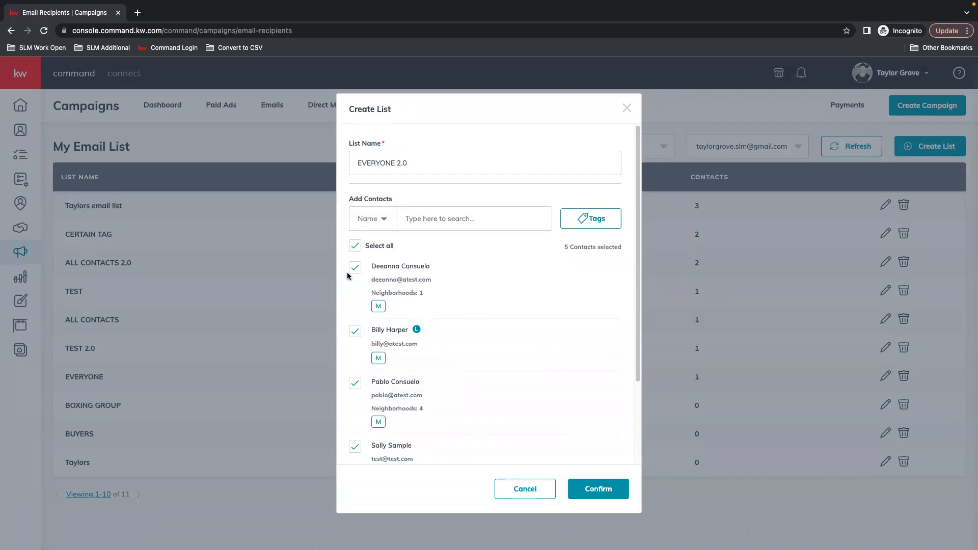
left_click_drag(638, 138, 637, 218)
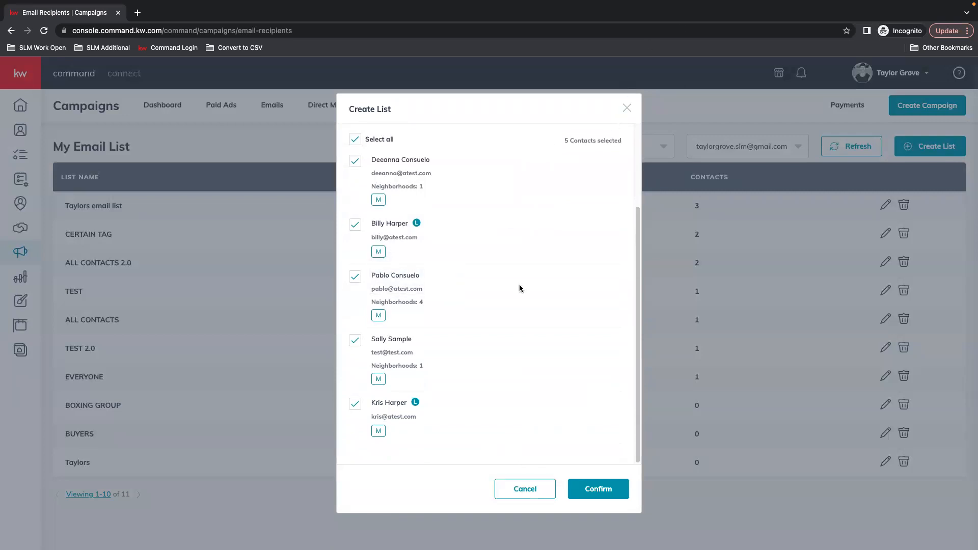
scroll(519, 286, "up", 3)
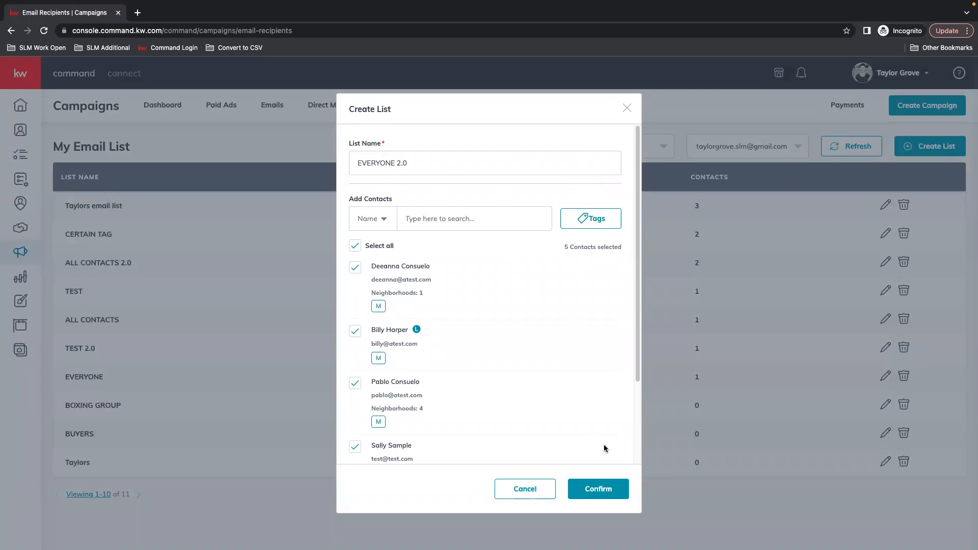
Change the list name to "M TAGS" and confirm the creation of the list
left_click_drag(358, 163, 410, 151)
type("M TAGS")
left_click(599, 489)
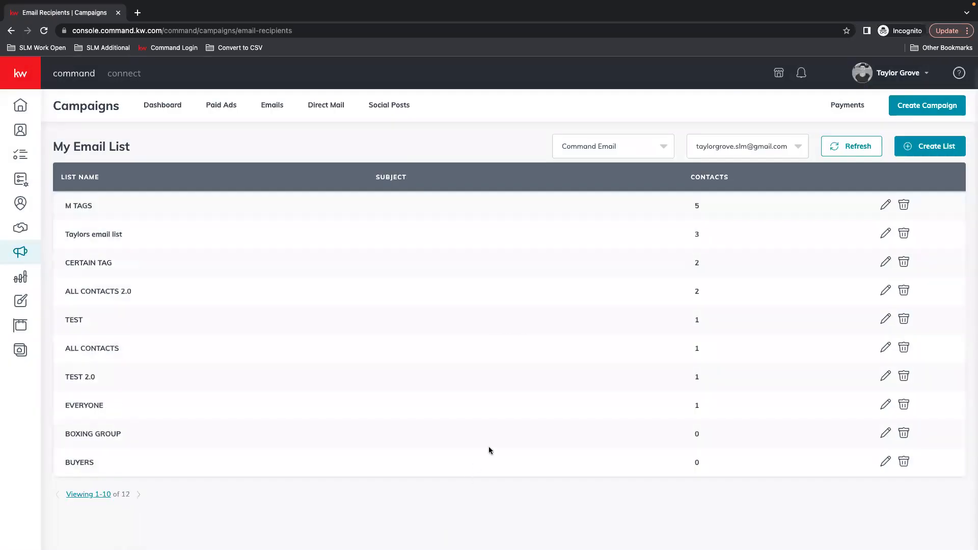
Check the "M TAGS" entry and its contact count in the email lists
left_click_drag(66, 204, 771, 203)
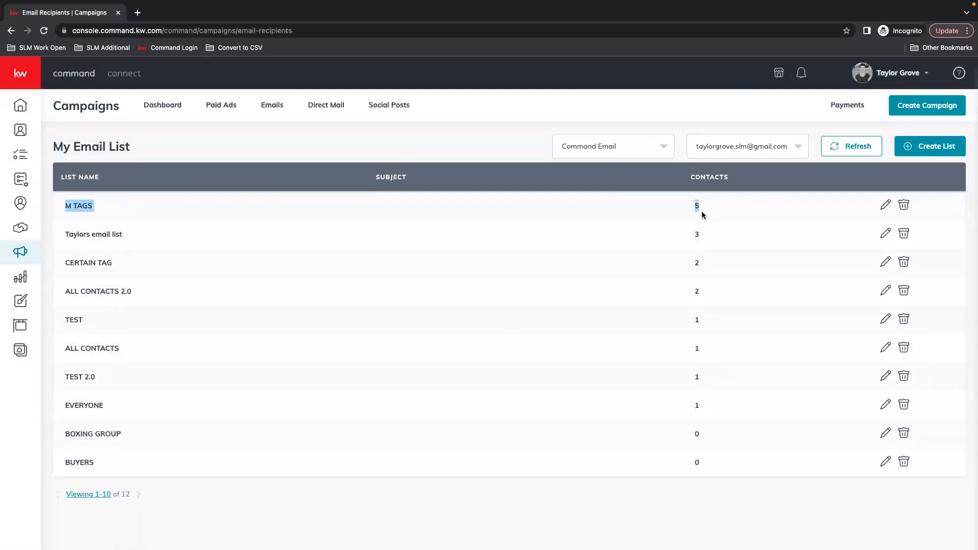
left_click(670, 210)
left_click_drag(129, 207, 59, 206)
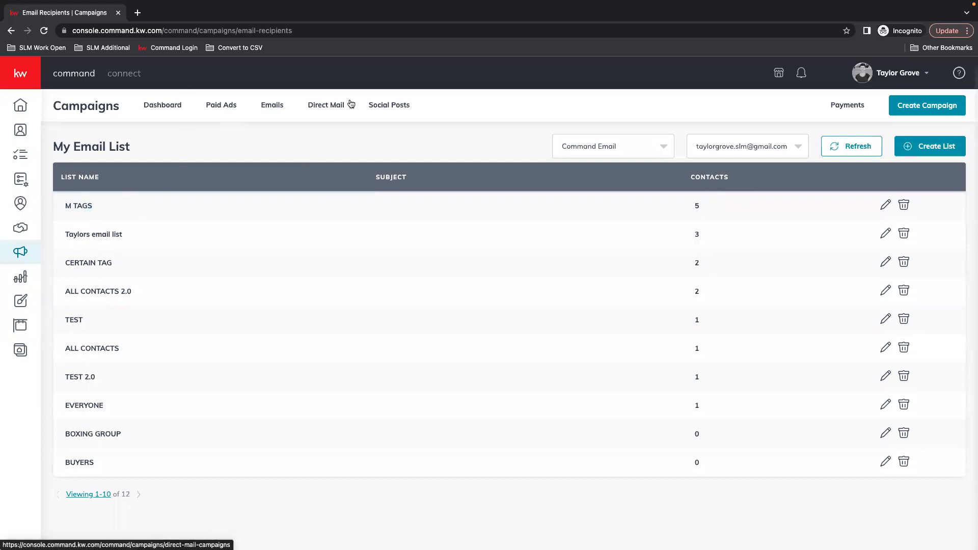
Create a new email campaign named "M TAG NEWSLETTER" with the goal Other, running through Command Email
left_click(274, 105)
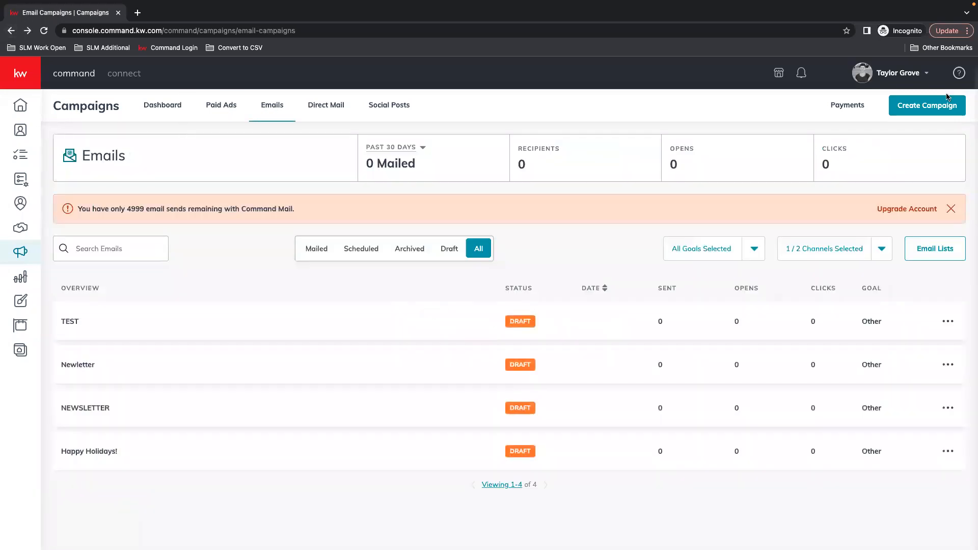
left_click(901, 106)
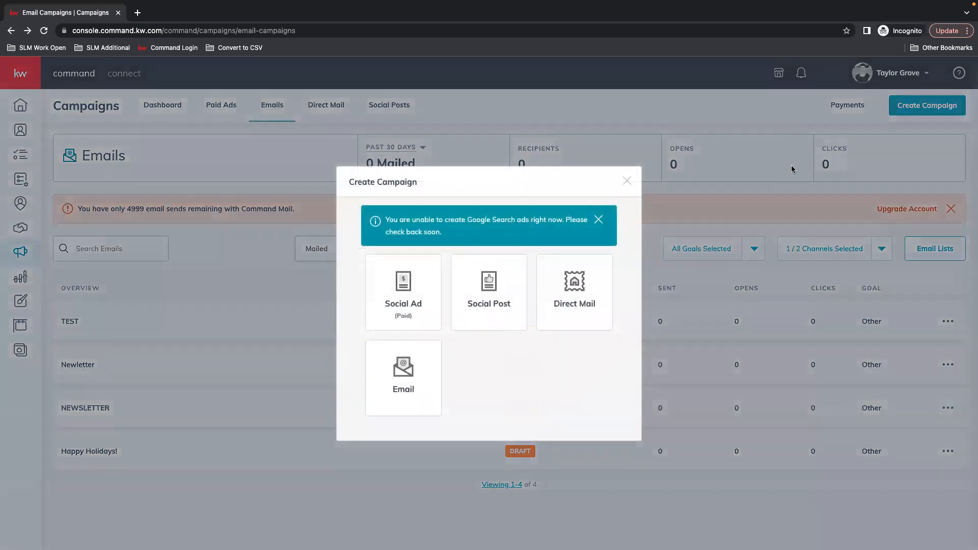
left_click(412, 396)
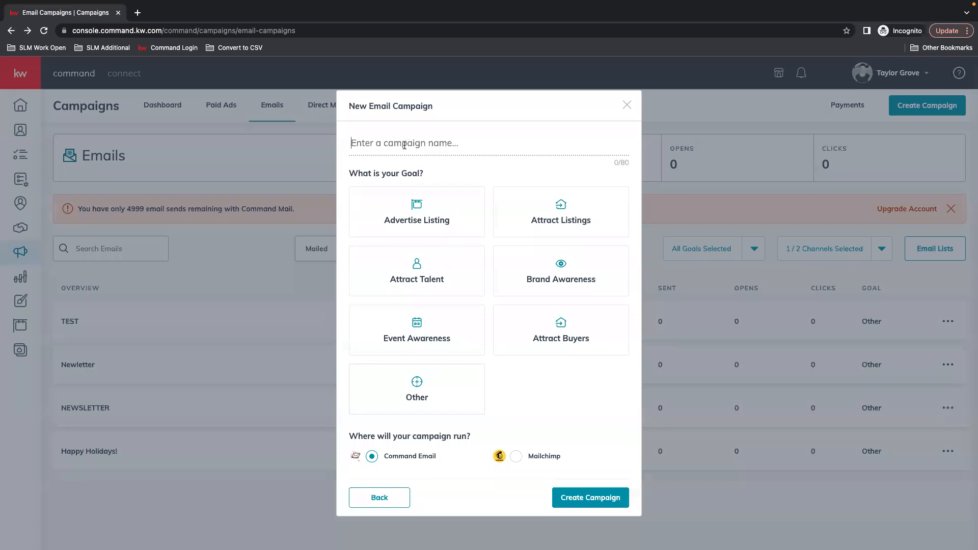
type("M TAG")
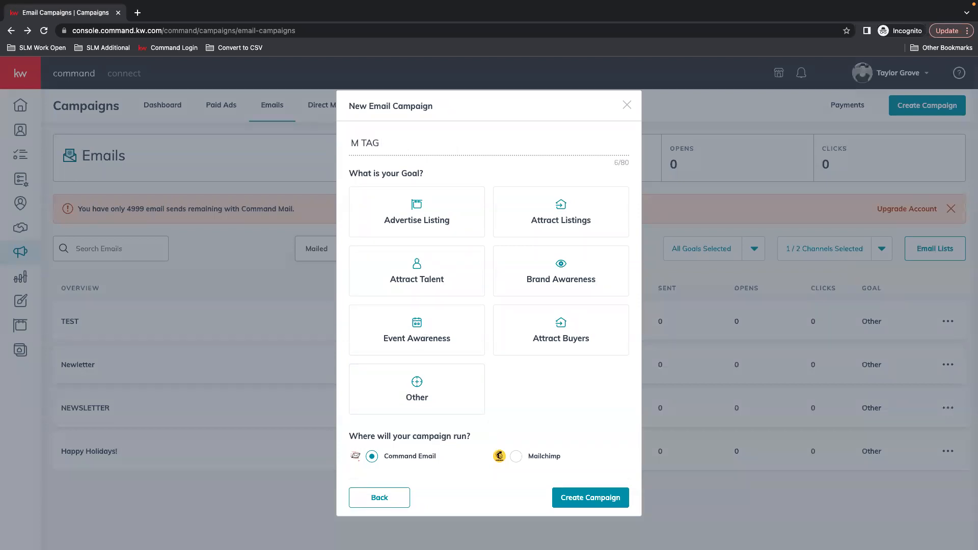
type(" NEWSLETTER")
left_click(430, 402)
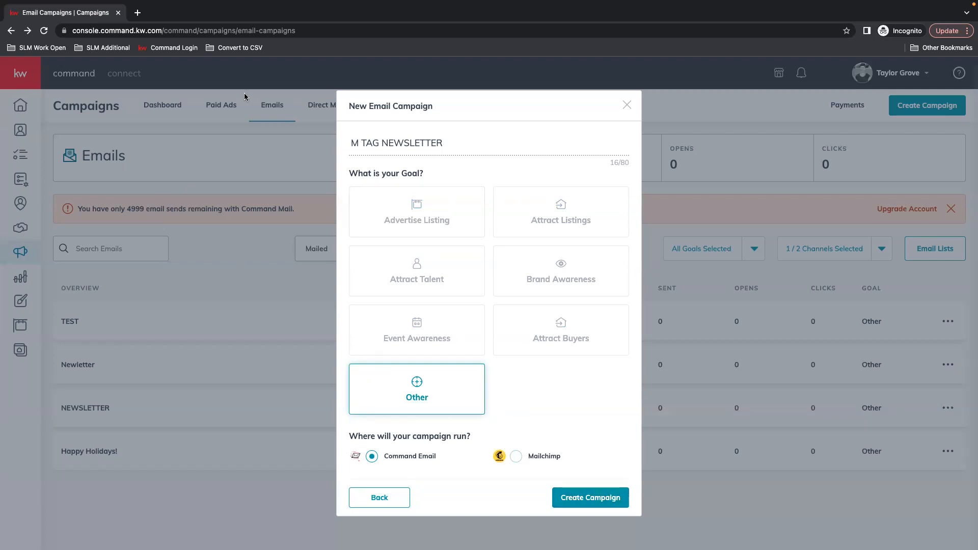
left_click(591, 499)
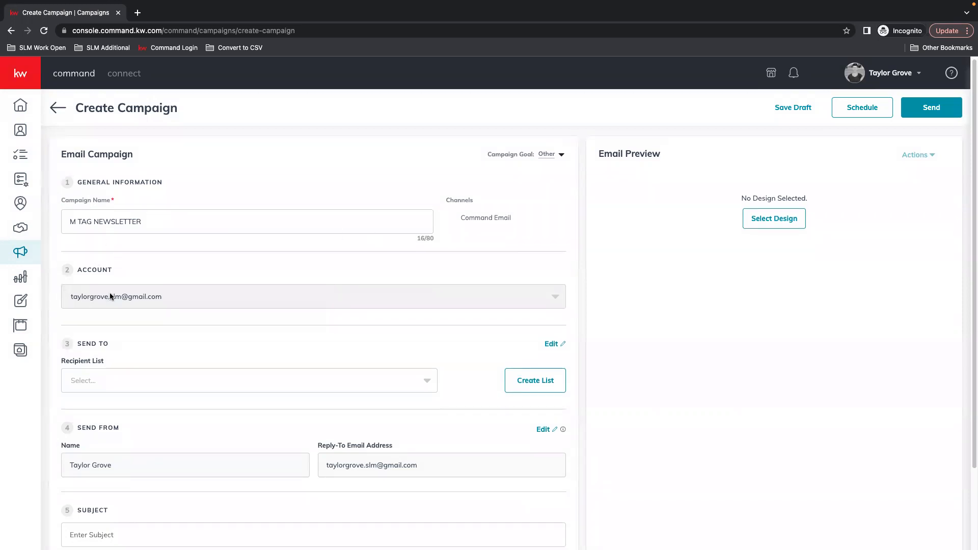
Choose "M TAGS" as the campaign's recipient list
scroll(317, 261, "down", 1)
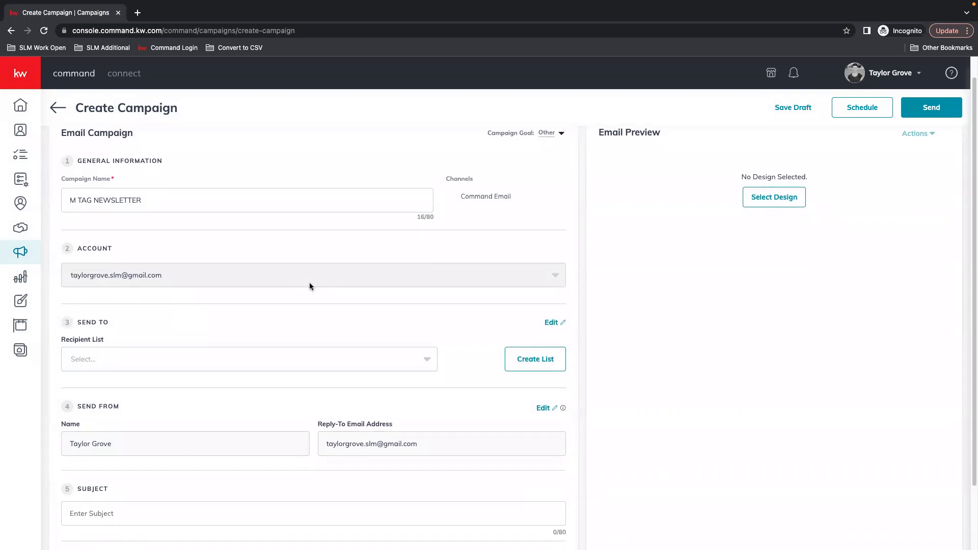
scroll(310, 283, "down", 3)
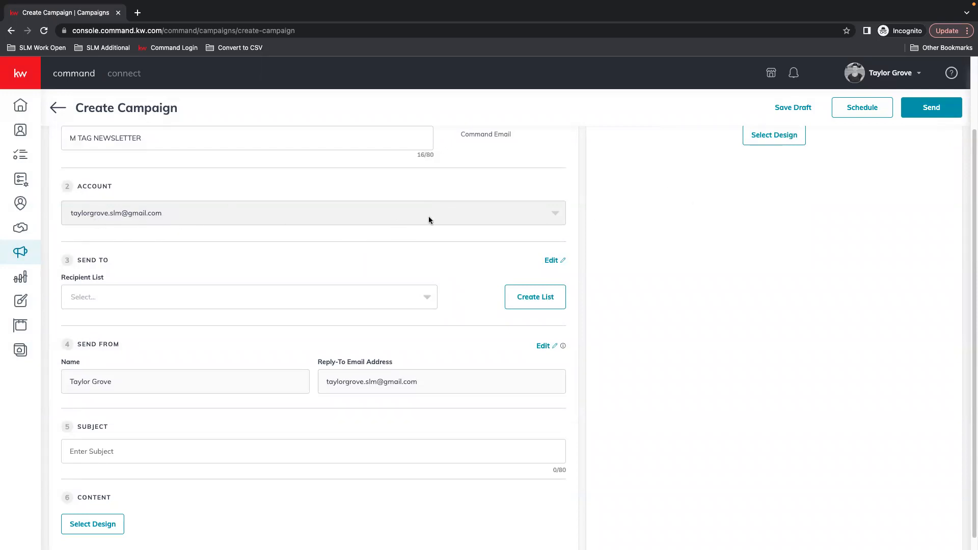
left_click(94, 293)
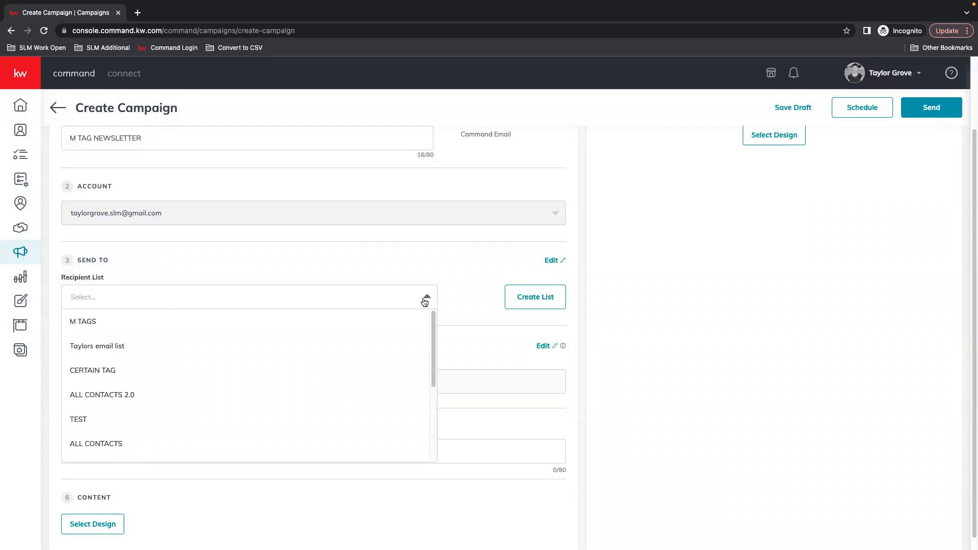
scroll(318, 420, "down", 3)
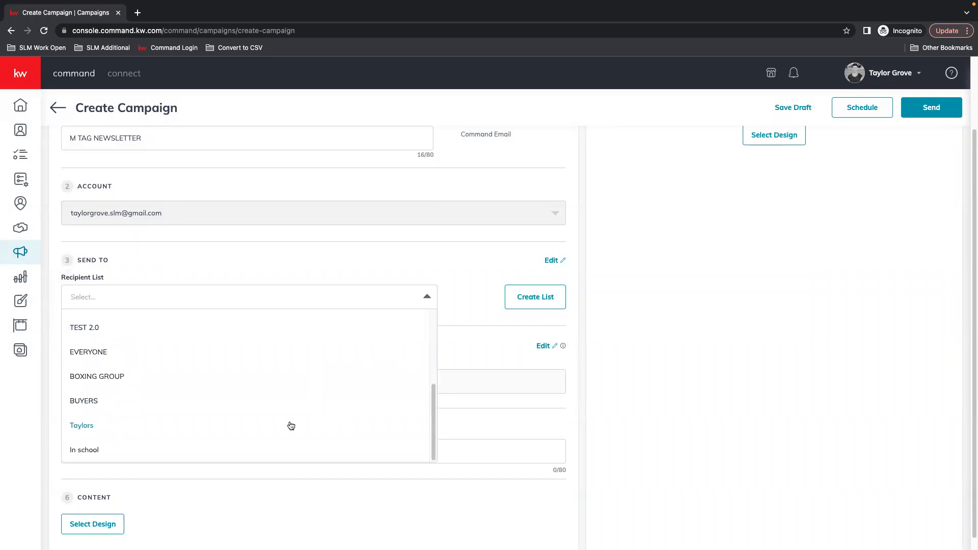
scroll(296, 398, "up", 3)
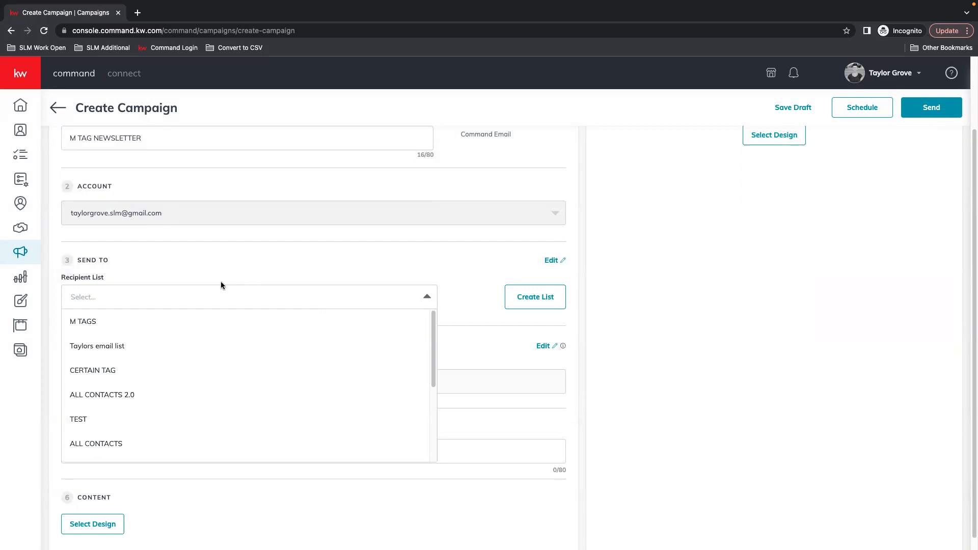
left_click(84, 322)
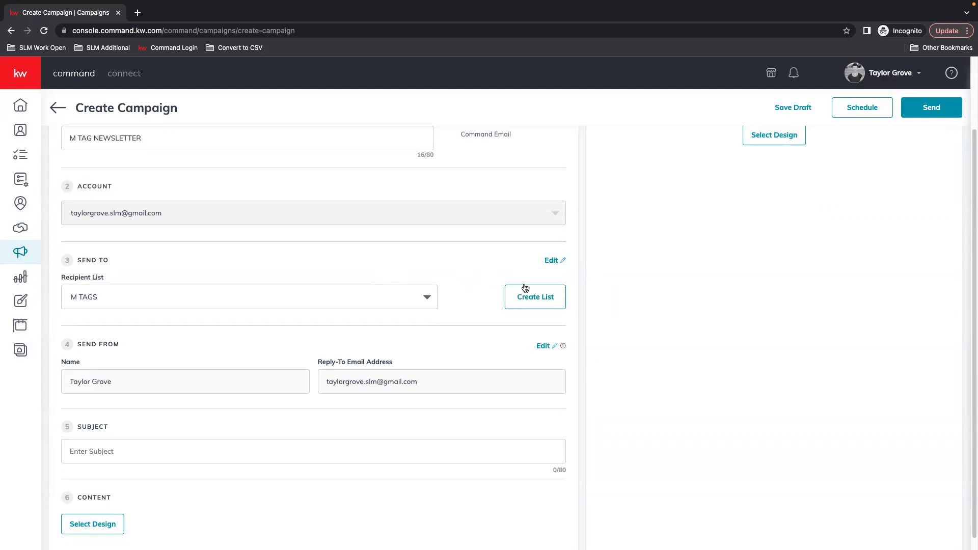
Review the sender name and reply-to address, and set the email subject to "CHECK THIS OUT!"
scroll(458, 272, "down", 1)
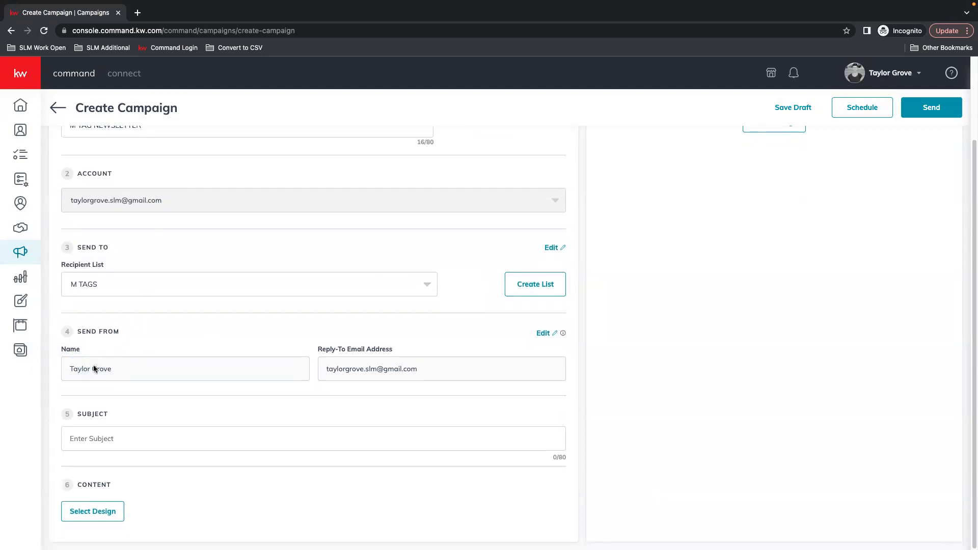
left_click_drag(117, 370, 49, 368)
left_click(376, 371)
left_click_drag(327, 371, 415, 371)
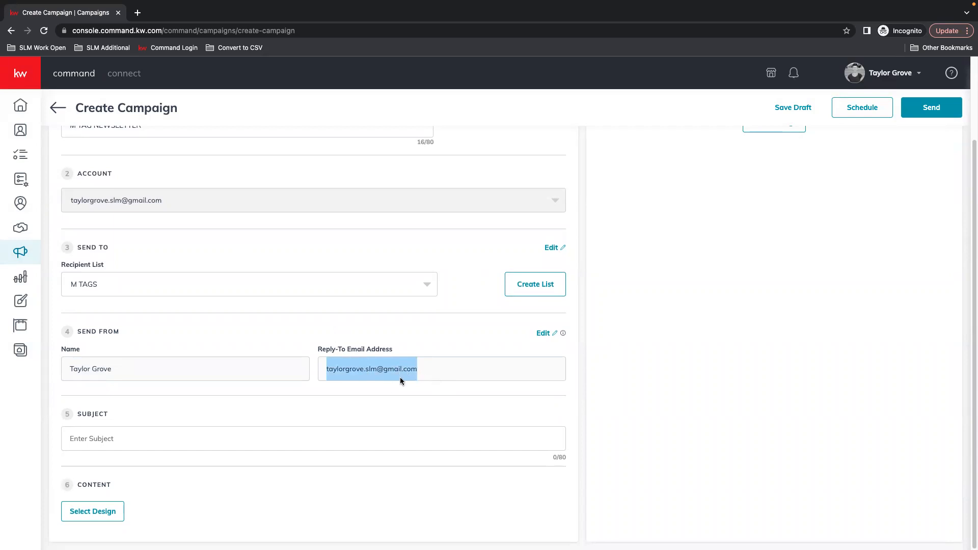
left_click(112, 435)
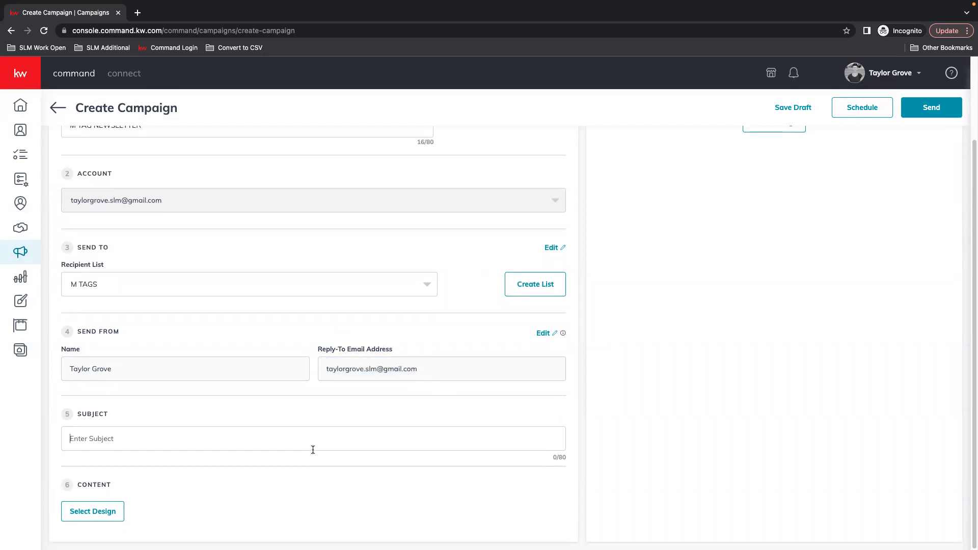
type("CHECK THIS OUT!")
Use the saved "Newsletter" template as the campaign's design, save it and return to the campaign
left_click(70, 513)
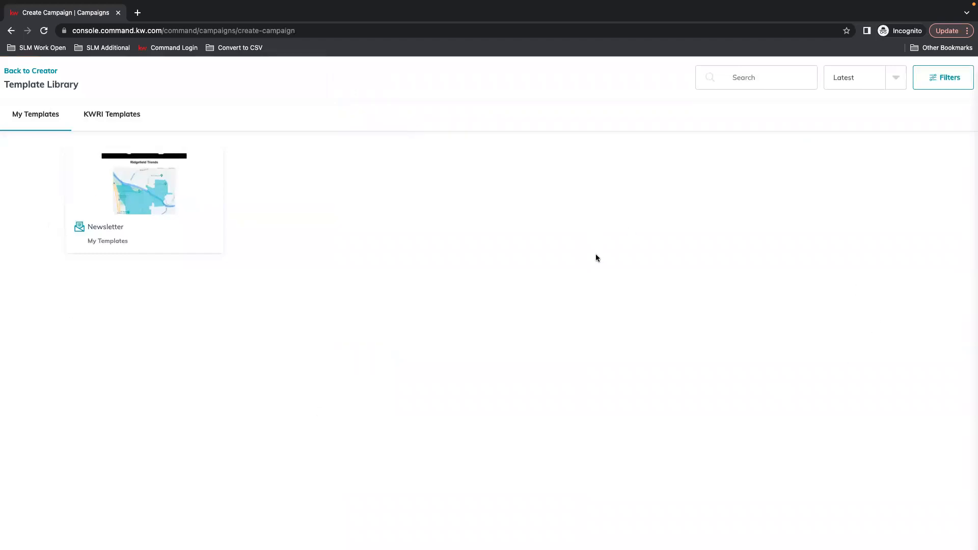
mouse_move(114, 169)
left_click(142, 205)
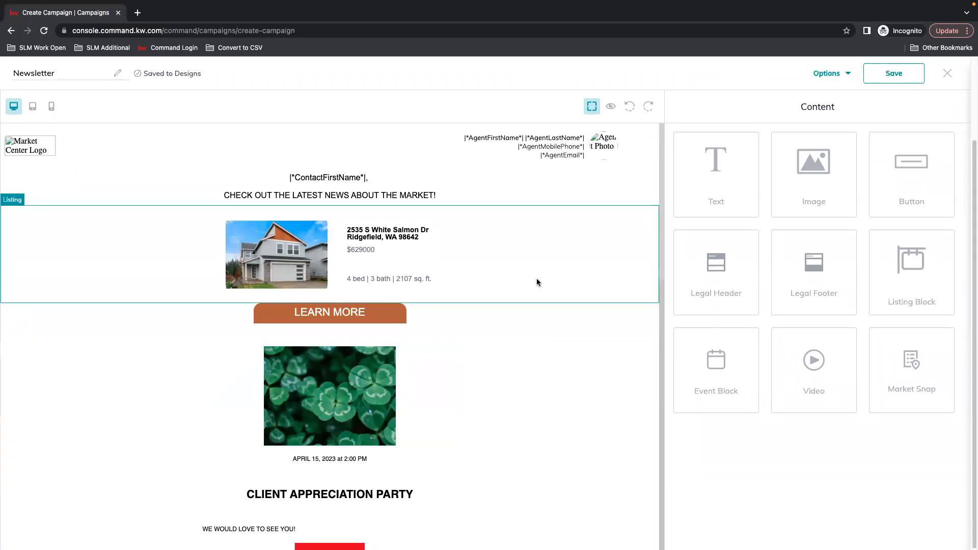
left_click(895, 74)
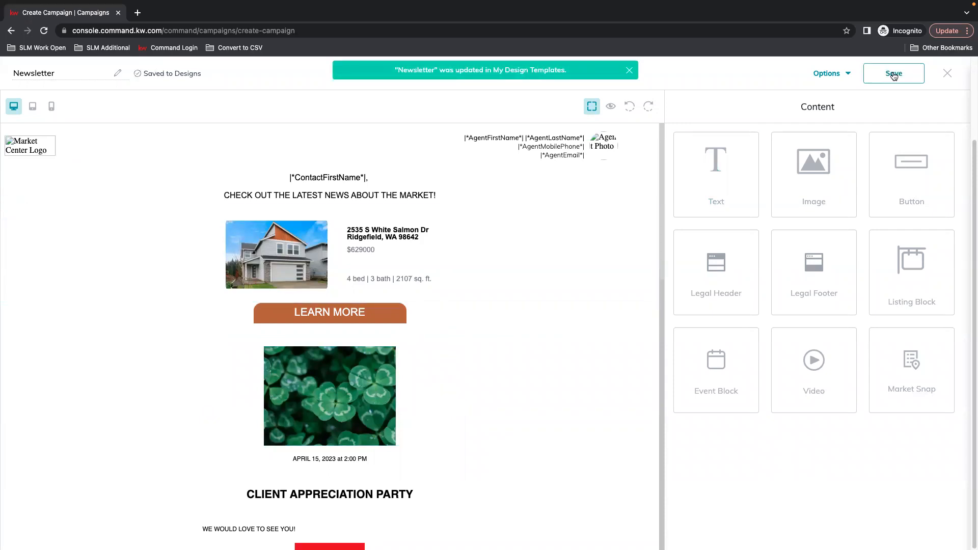
left_click(946, 73)
left_click(593, 343)
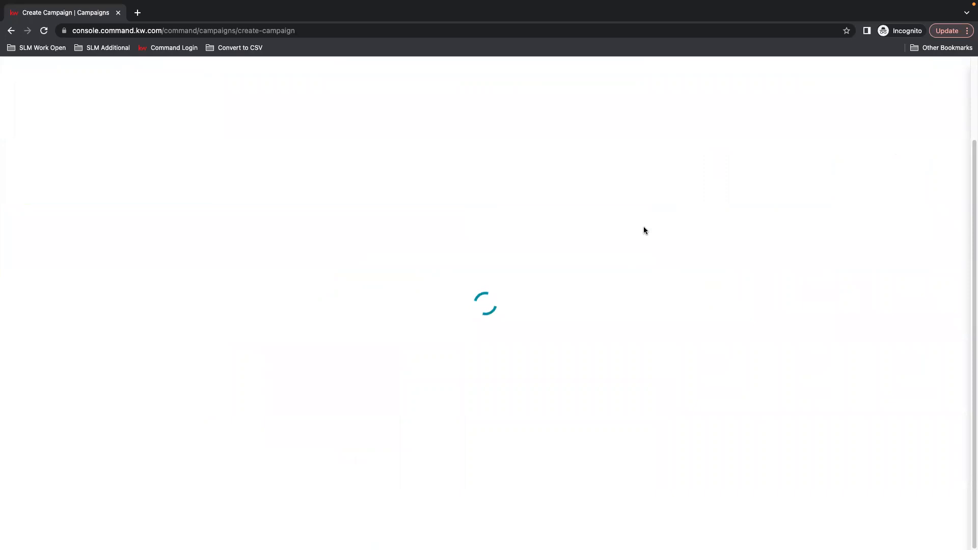
Review the newsletter's content in the campaign and in the full-page email preview
scroll(781, 220, "up", 2)
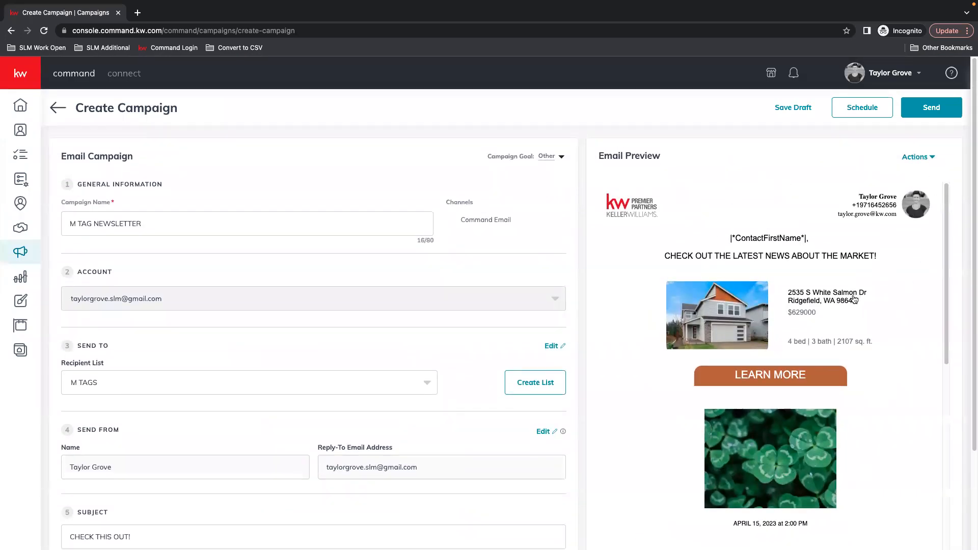
scroll(917, 284, "down", 2)
scroll(917, 284, "down", 10)
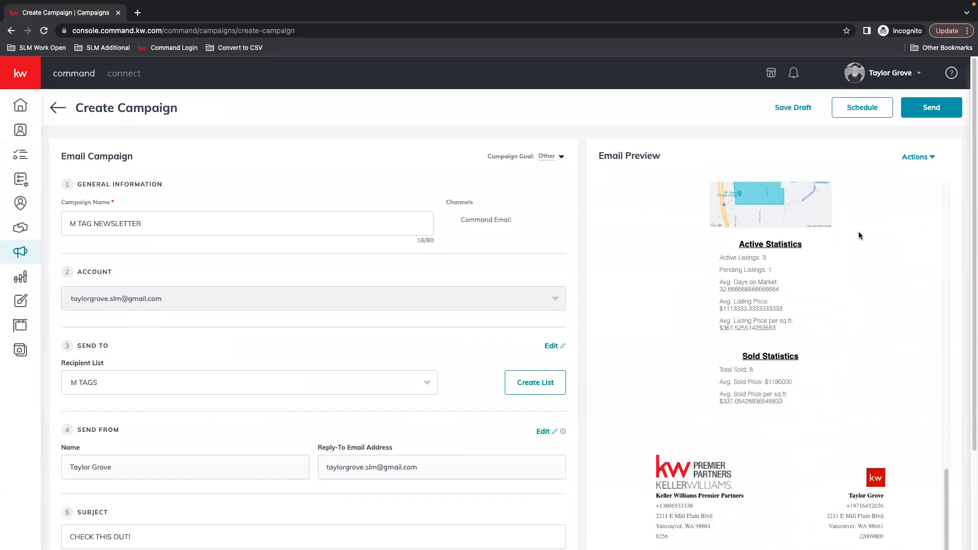
left_click(904, 156)
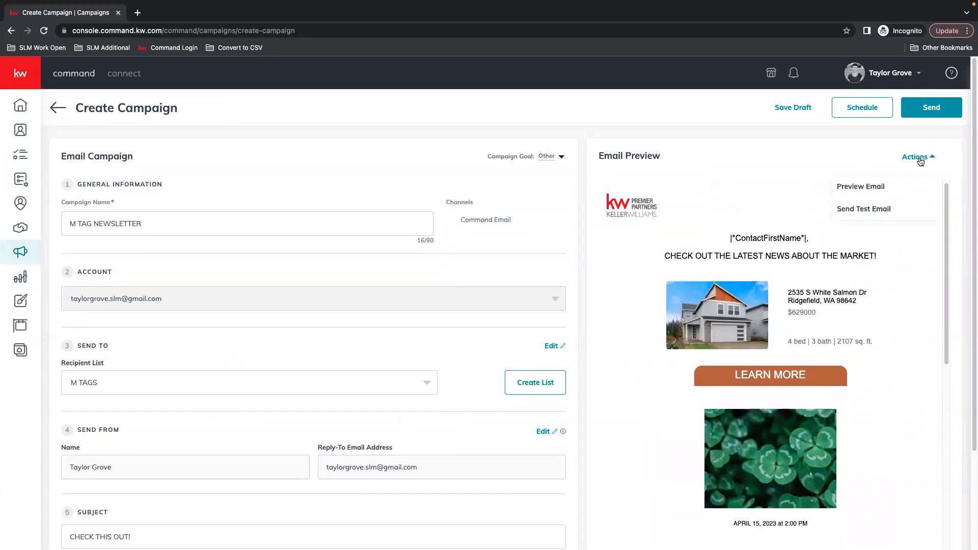
left_click(879, 185)
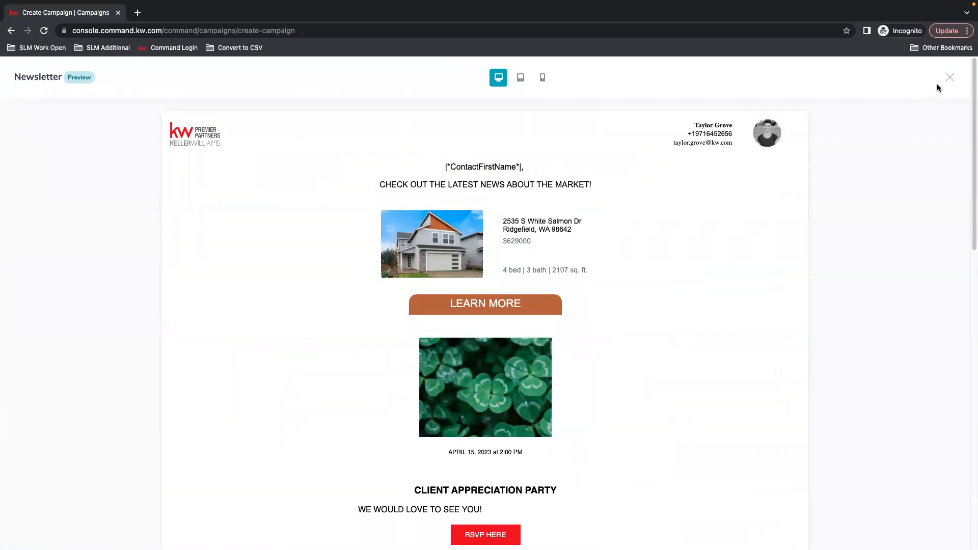
left_click(951, 78)
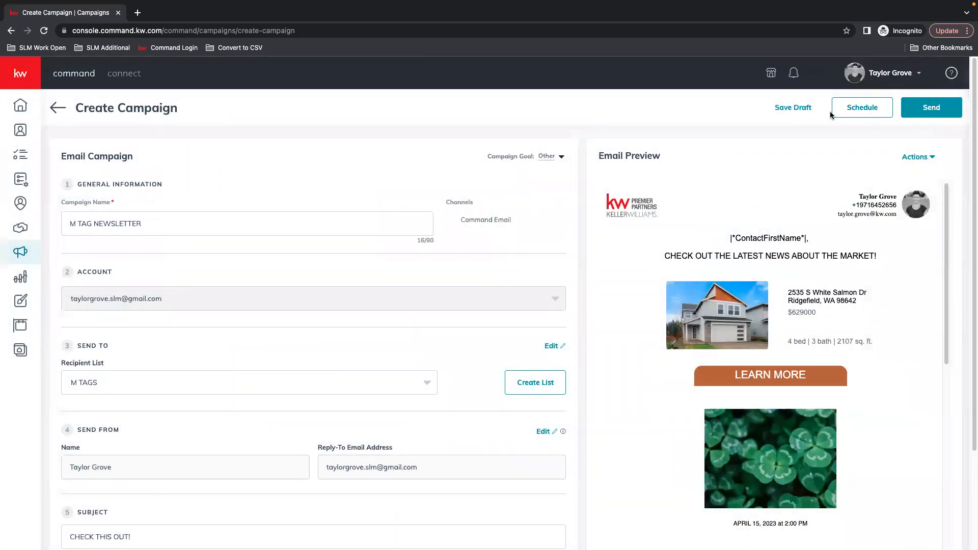
Examine the test email form and the campaign scheduling options, closing both without sending or scheduling
left_click(917, 157)
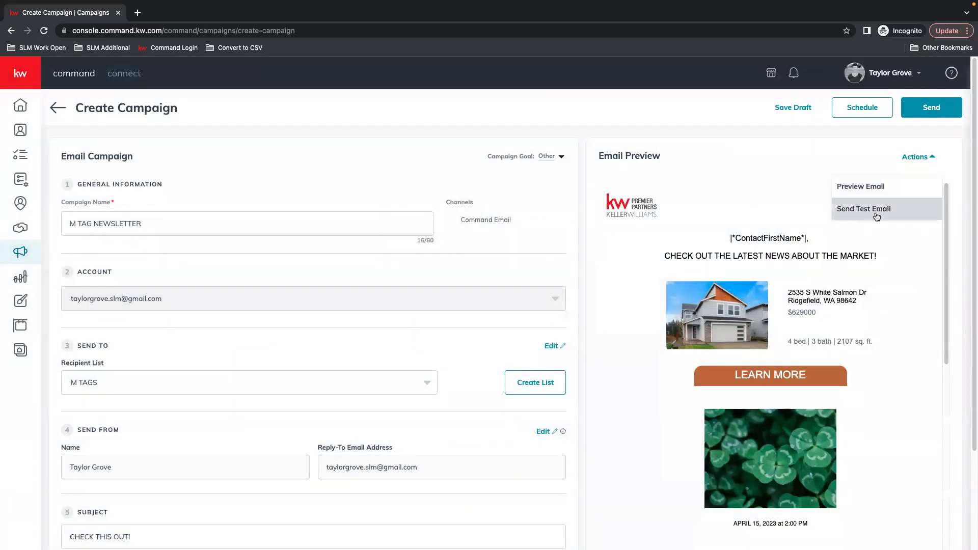
left_click(875, 214)
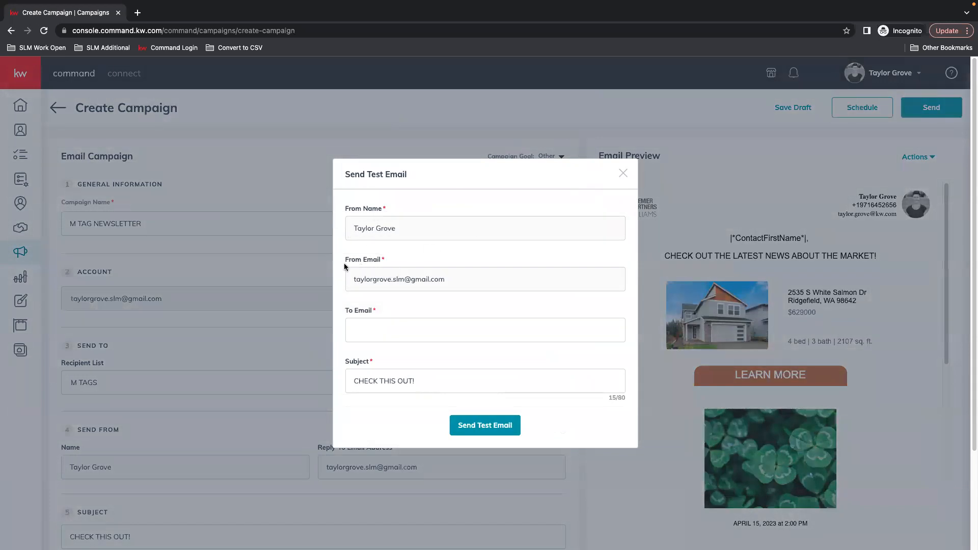
left_click_drag(365, 276, 388, 278)
left_click_drag(456, 279, 336, 278)
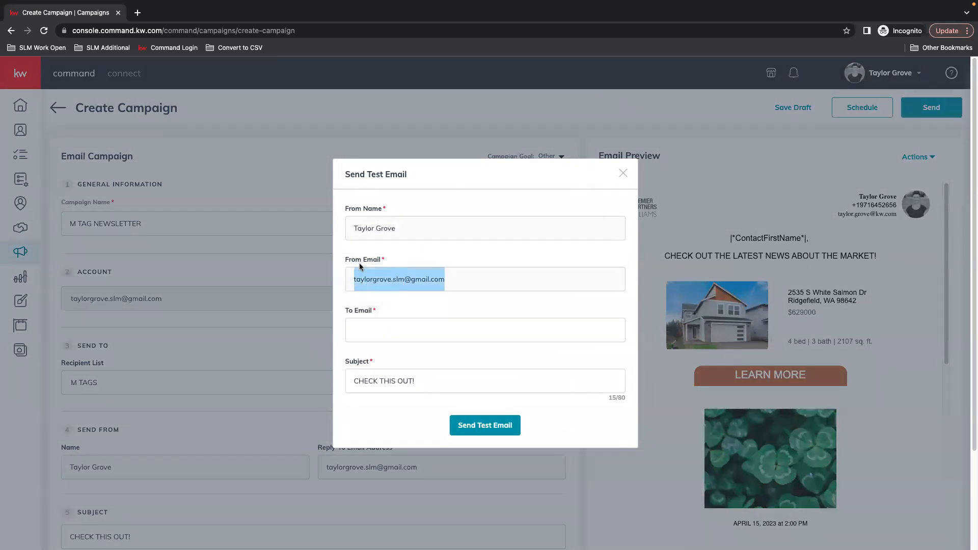
left_click(383, 329)
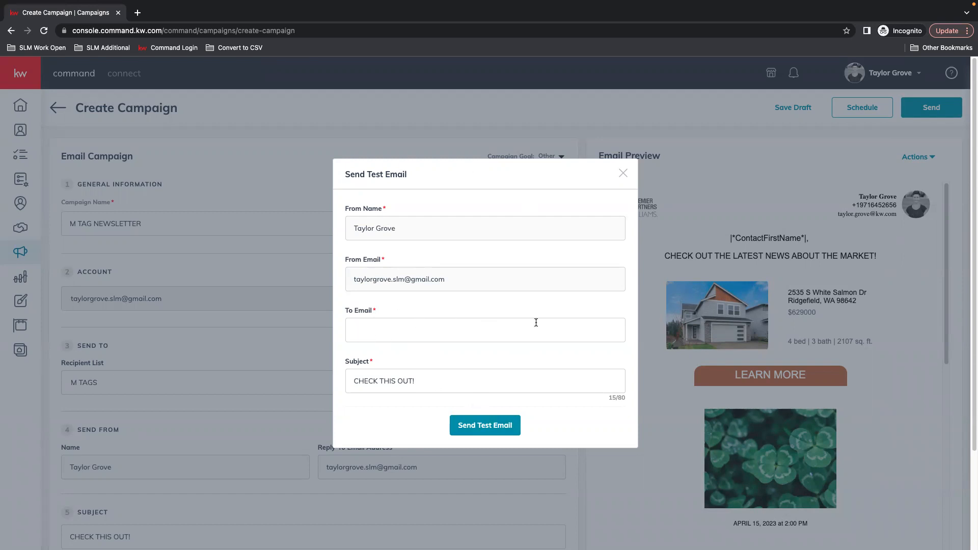
left_click(623, 172)
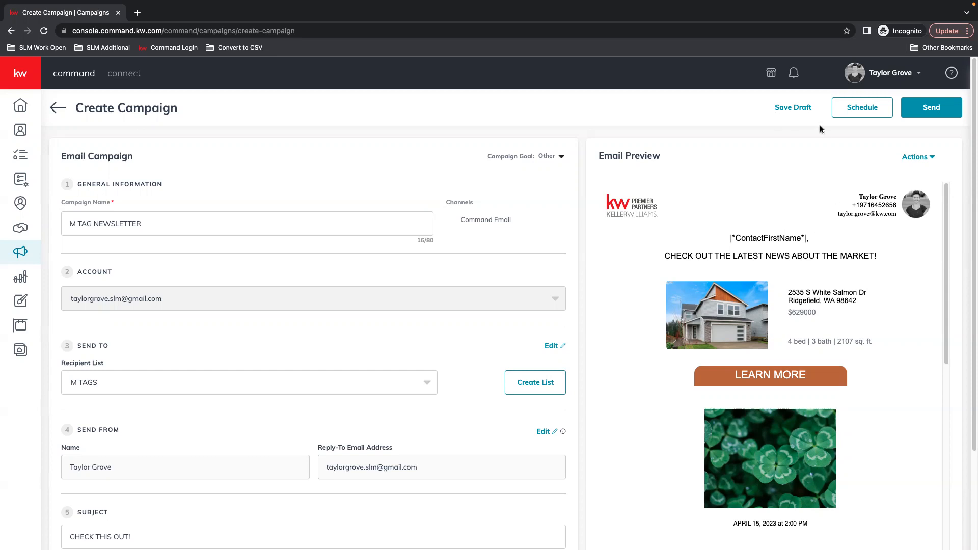
left_click(860, 113)
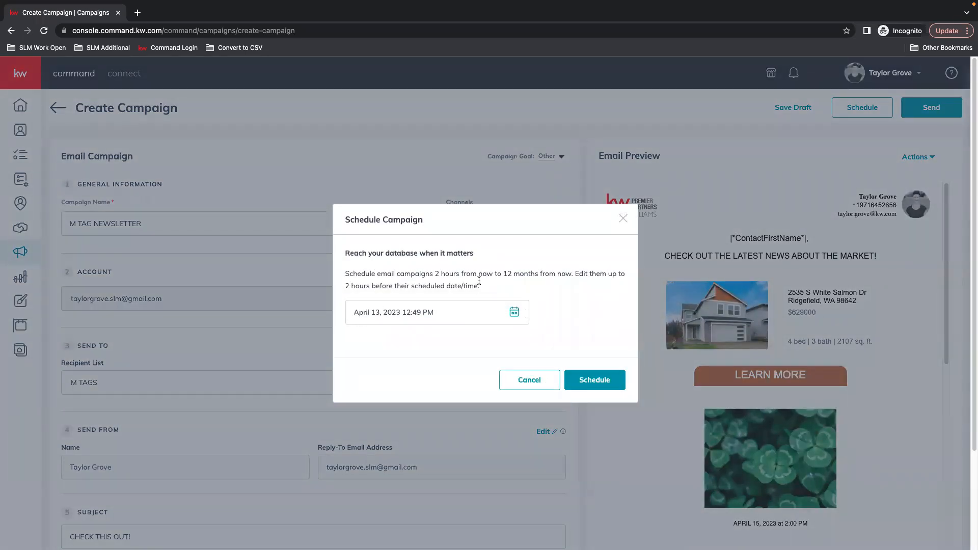
left_click(519, 379)
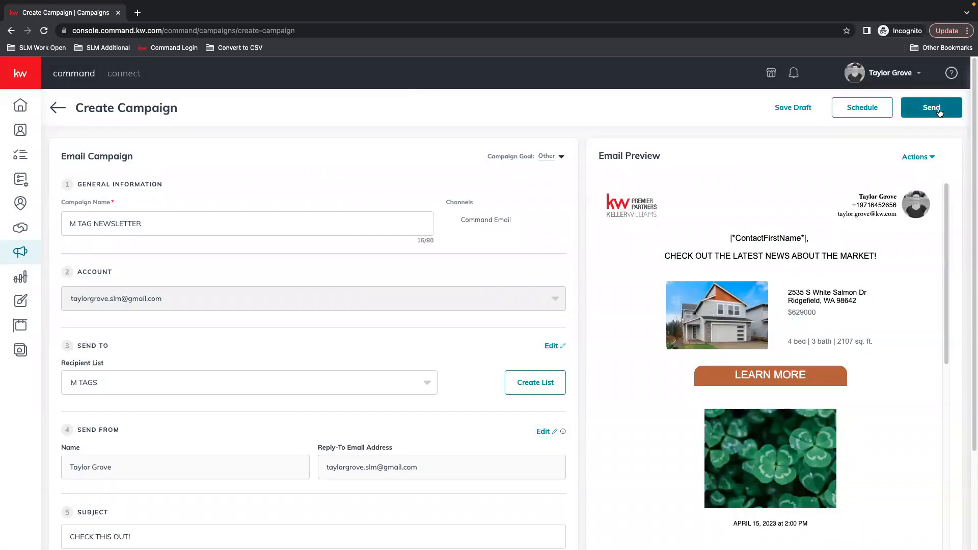
Save the campaign as a draft, exit it and check its entry in the email campaigns list
left_click(795, 108)
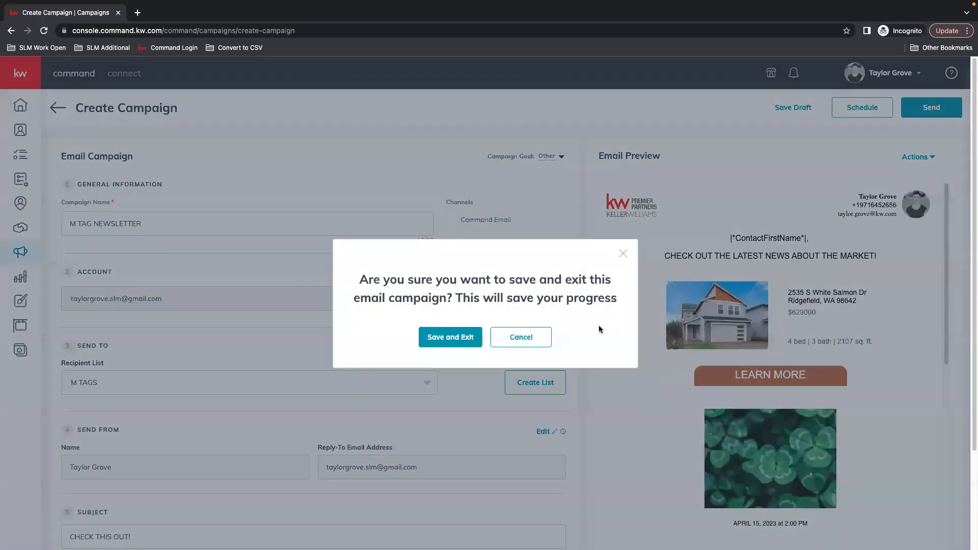
left_click(444, 340)
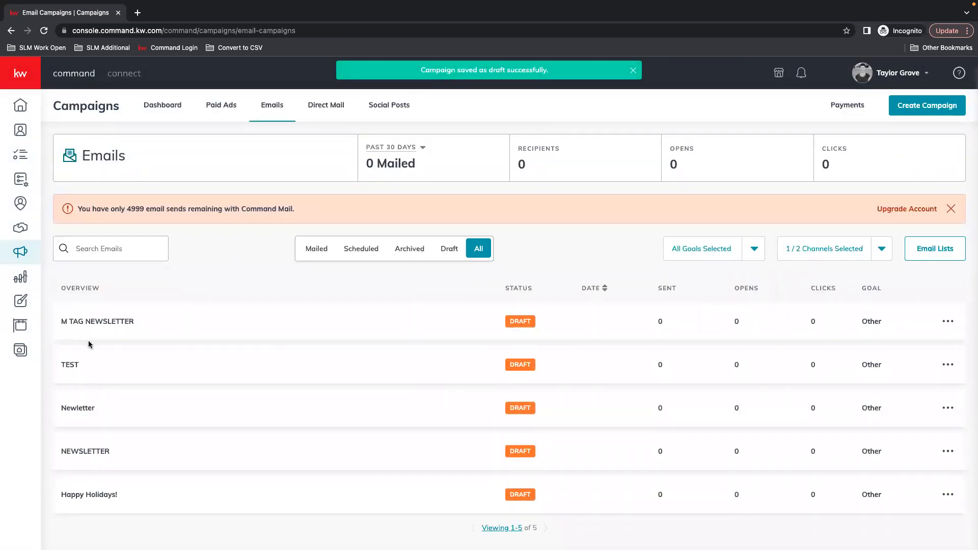
left_click_drag(86, 320, 534, 331)
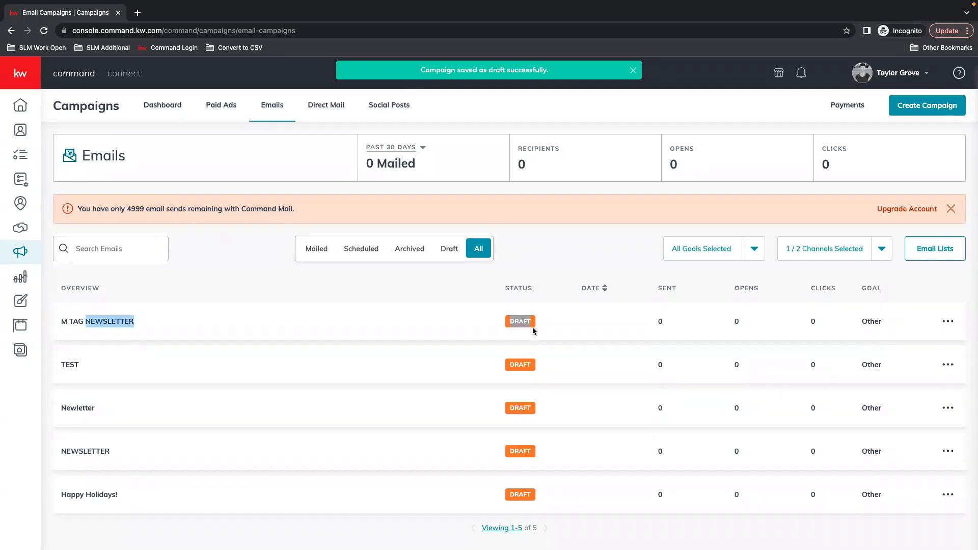
left_click(427, 320)
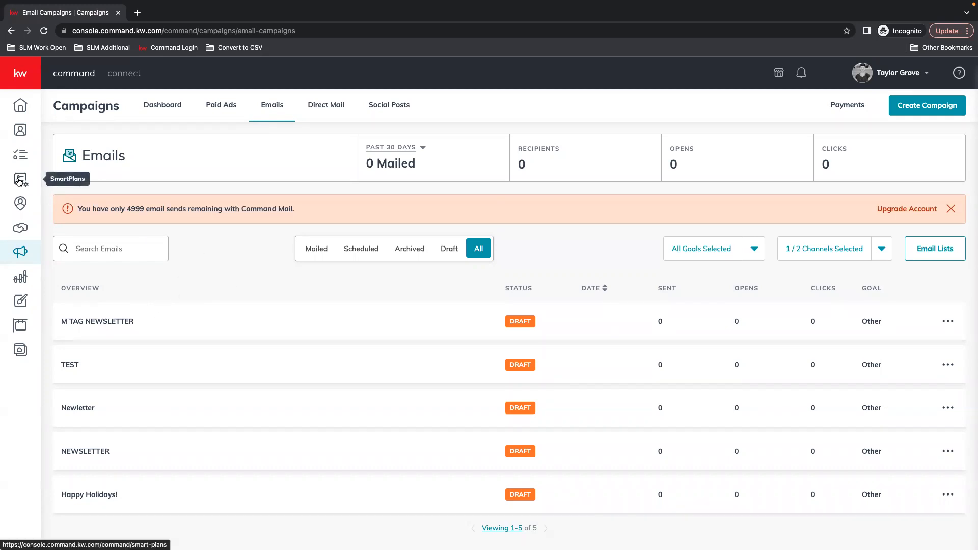
Create a new SmartPlan named "TEST"
left_click(19, 181)
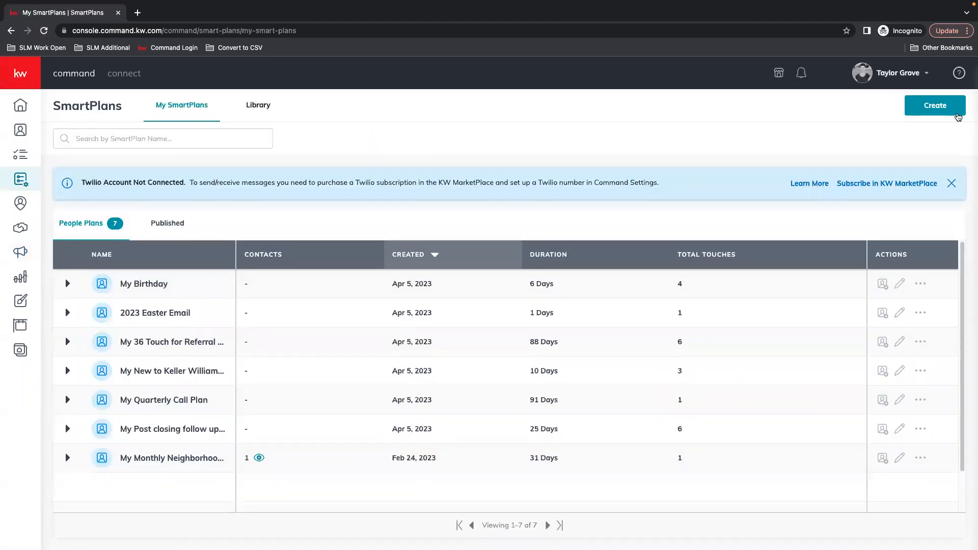
left_click(935, 106)
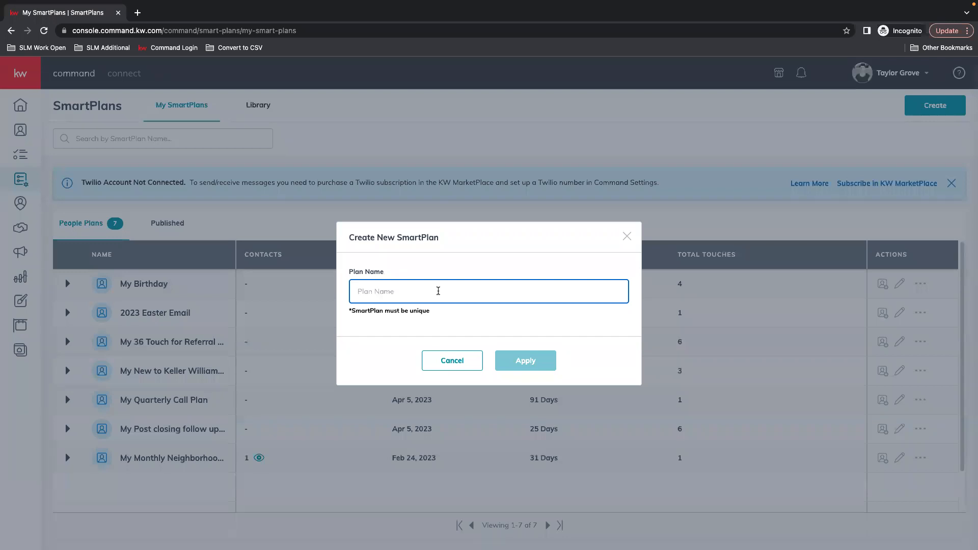
type("TEST")
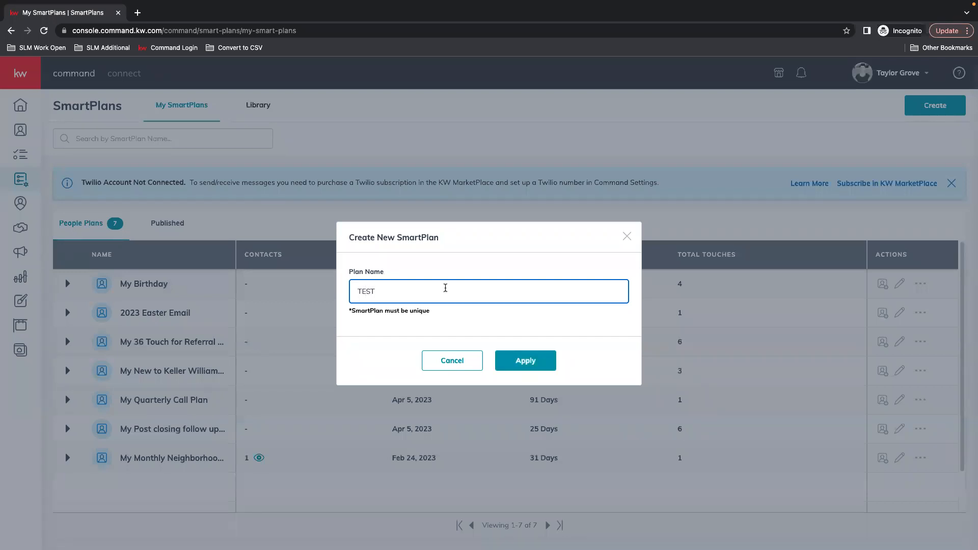
left_click(526, 360)
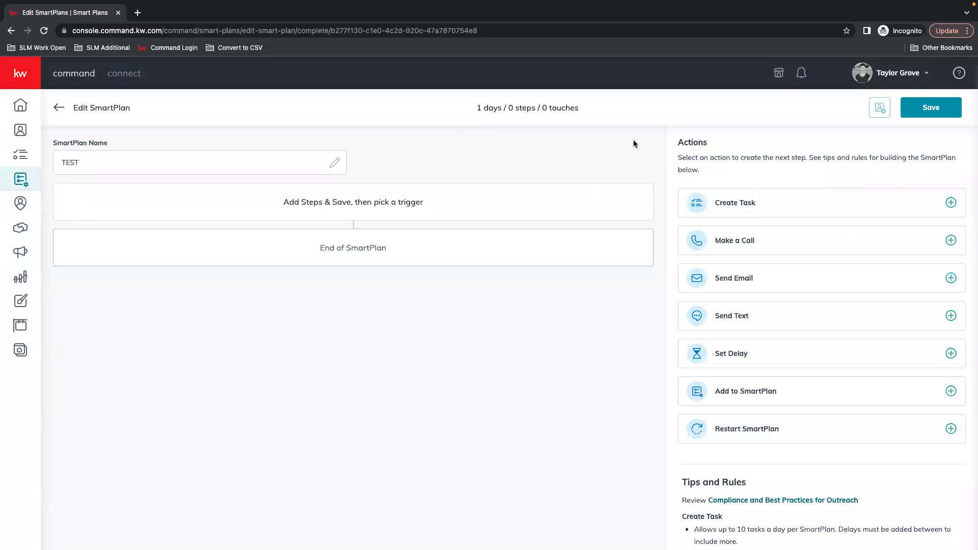
Add a Send Email step, a Set Delay step and a Create Task step to the SmartPlan
left_click(940, 279)
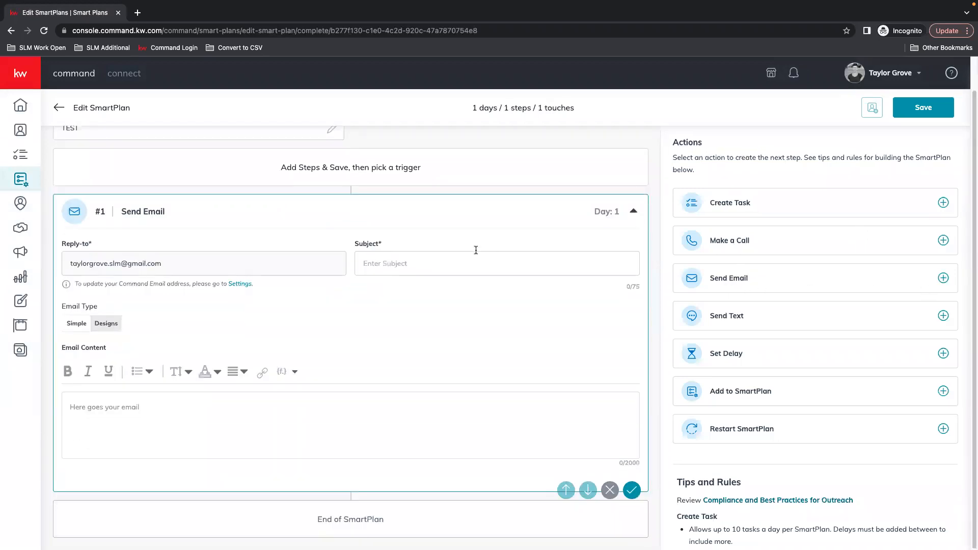
left_click(633, 490)
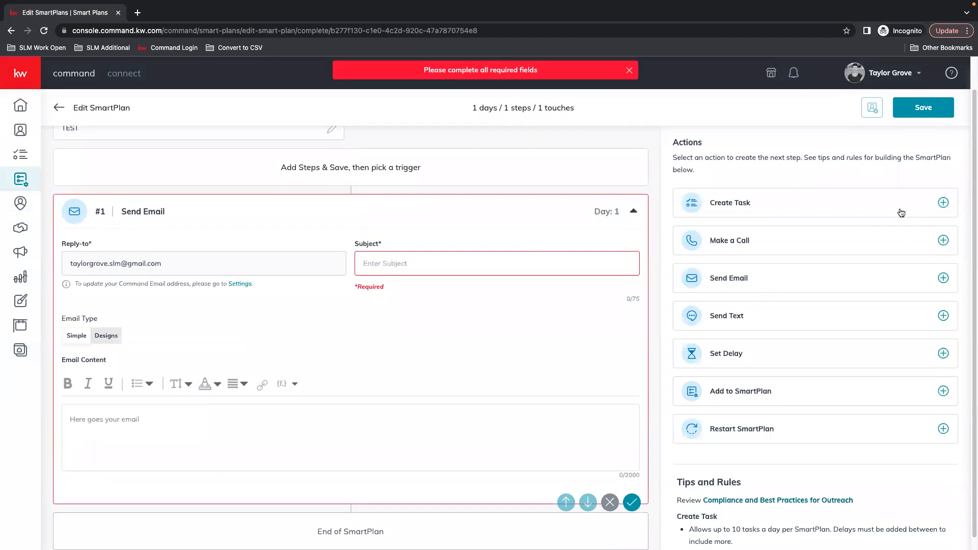
left_click(943, 353)
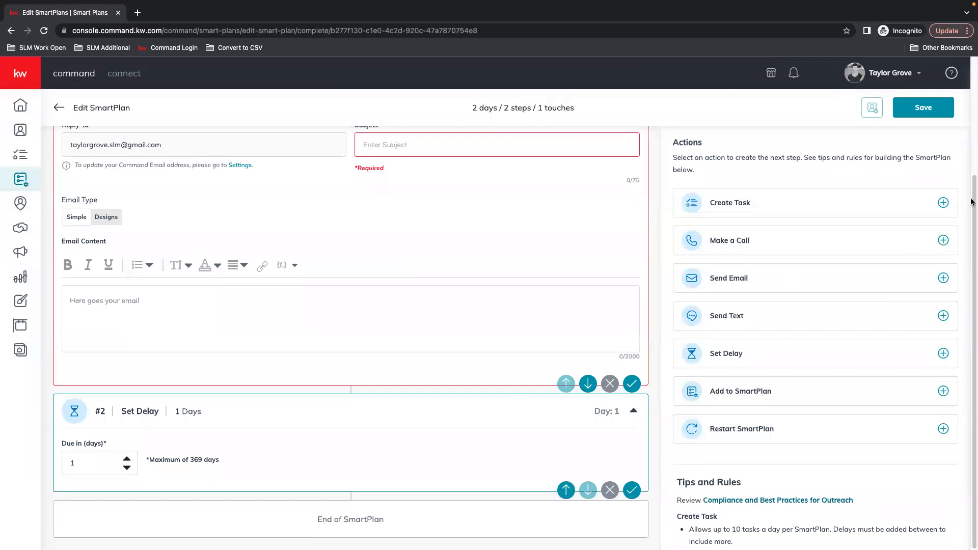
left_click(944, 202)
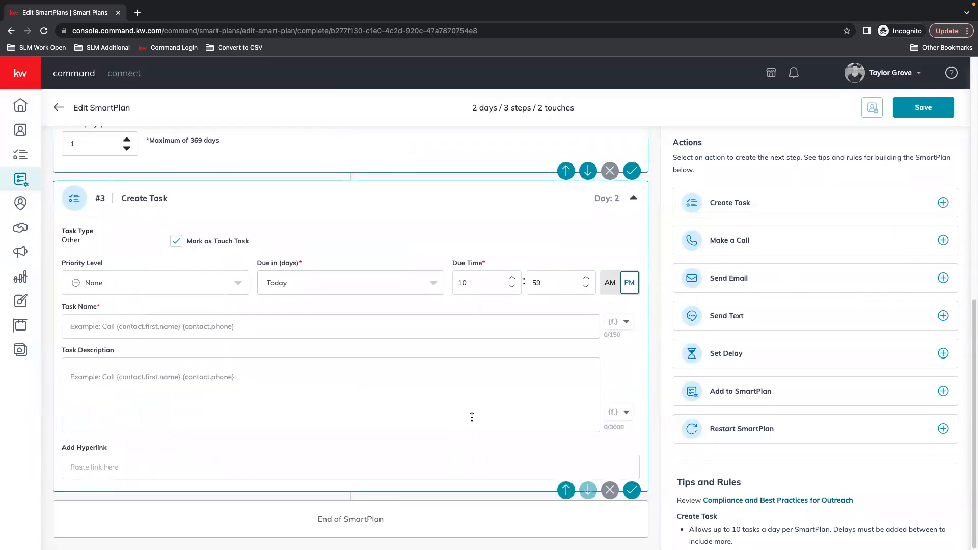
Set the subject of the Send Email step to "CHECK THIS OUT"
scroll(424, 314, "up", 10)
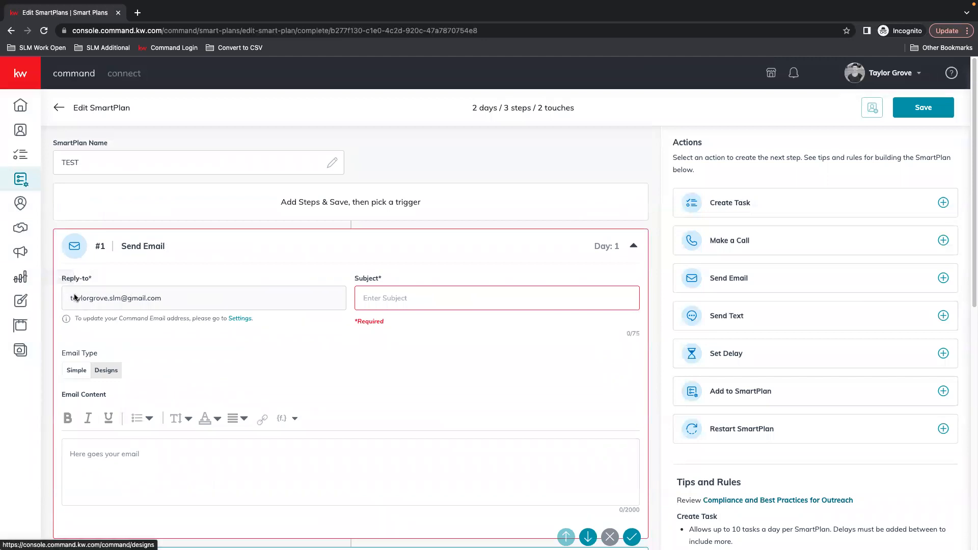
left_click(456, 299)
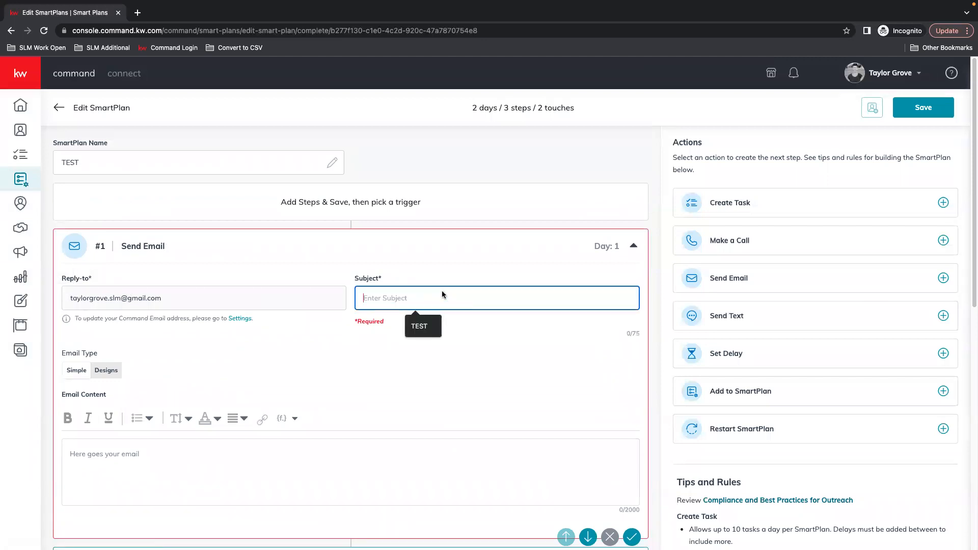
type("CHECK THIS OUT")
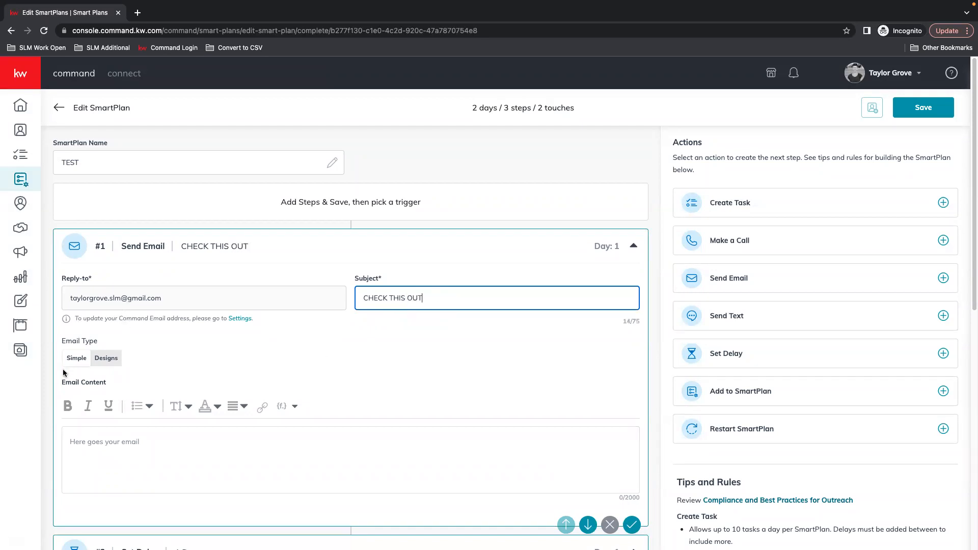
Switch the email type to Designs, use the saved "Newsletter" template as its content, and exit the design editor without edits
left_click(91, 444)
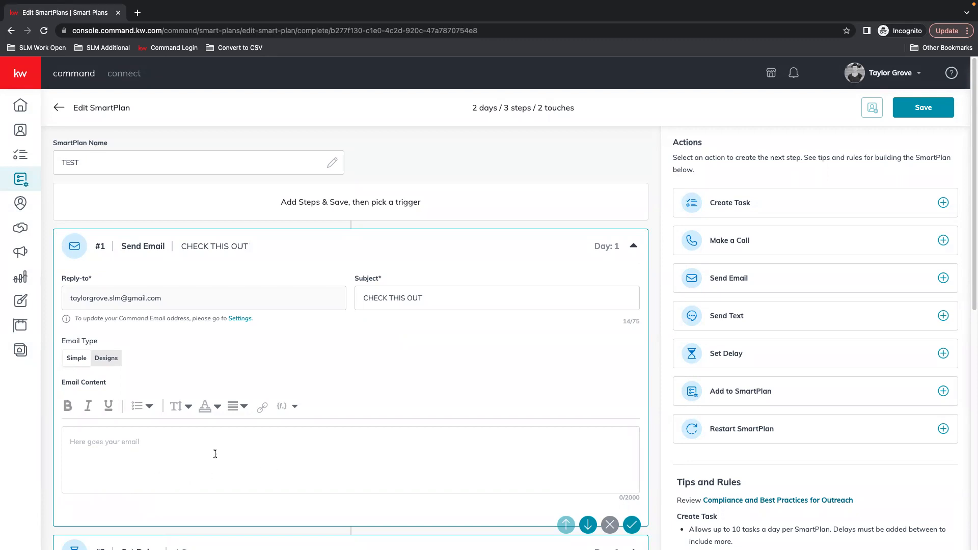
left_click(107, 358)
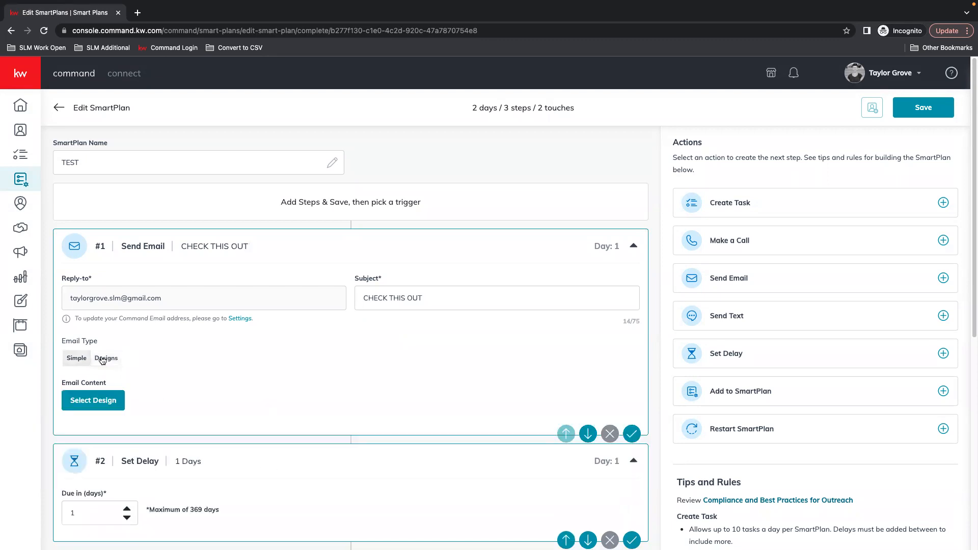
left_click(98, 401)
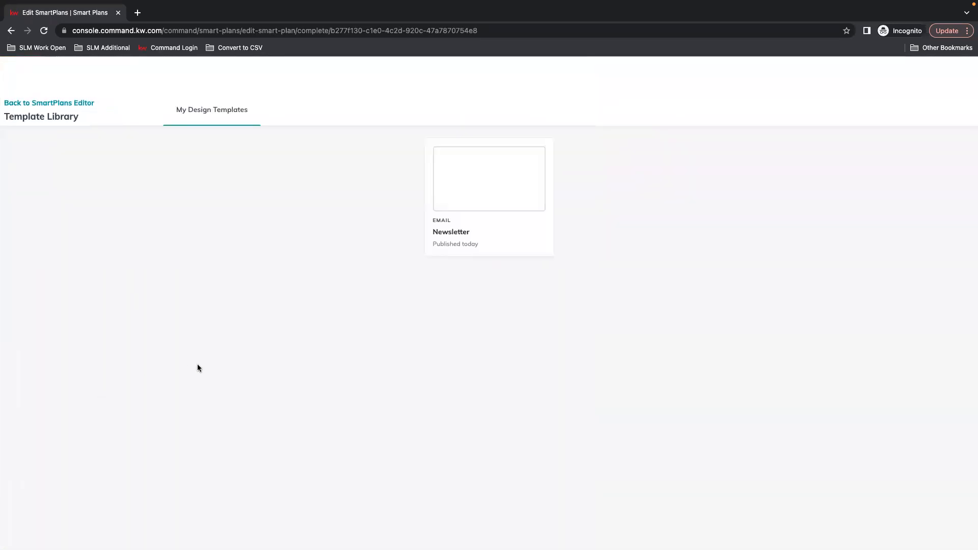
left_click(499, 188)
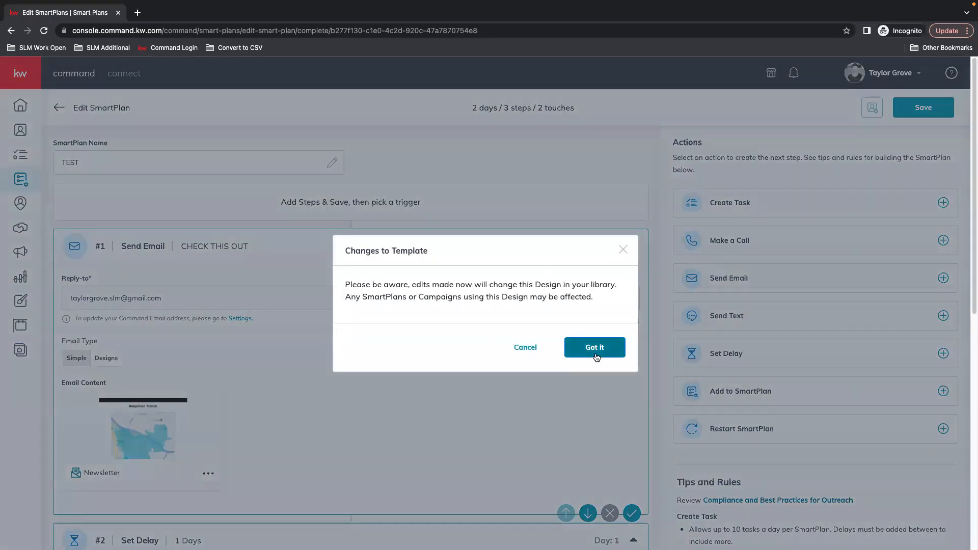
left_click(594, 351)
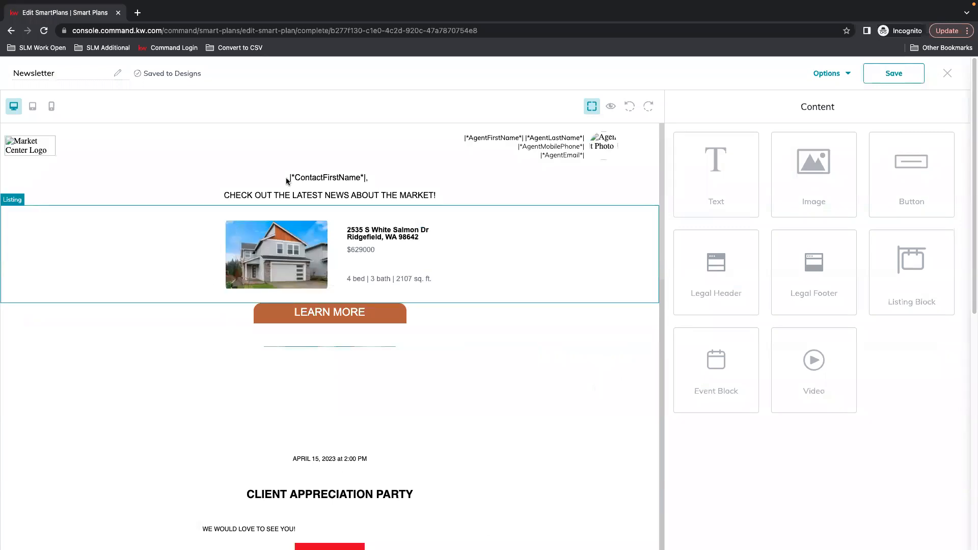
left_click(920, 78)
left_click(947, 73)
left_click(608, 345)
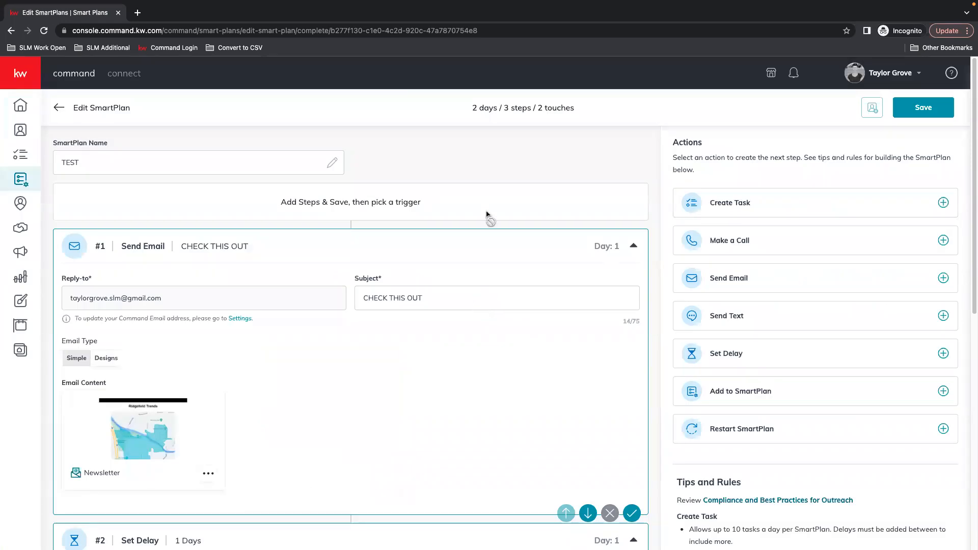
Remove the Create Task and Set Delay steps from the SmartPlan, keeping only the Send Email step
scroll(360, 359, "down", 3)
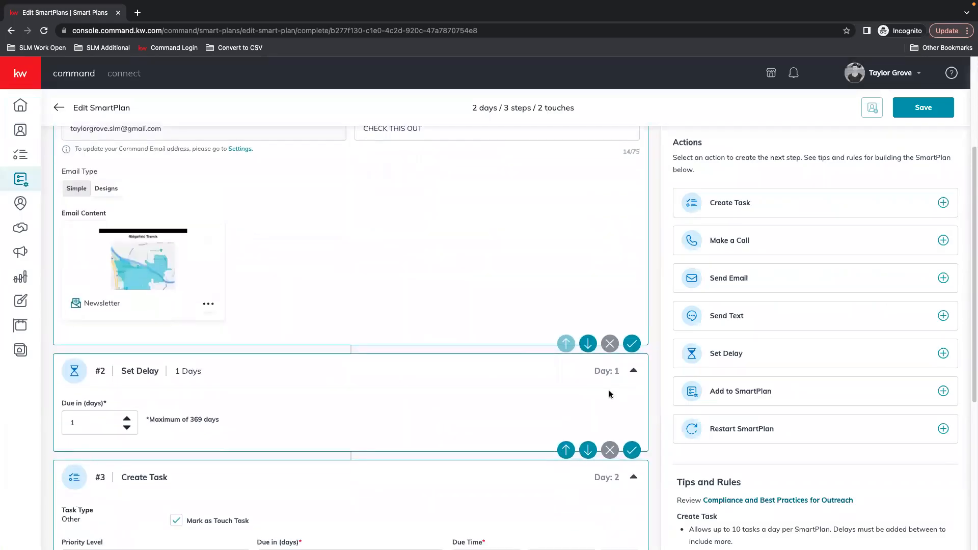
left_click(622, 345)
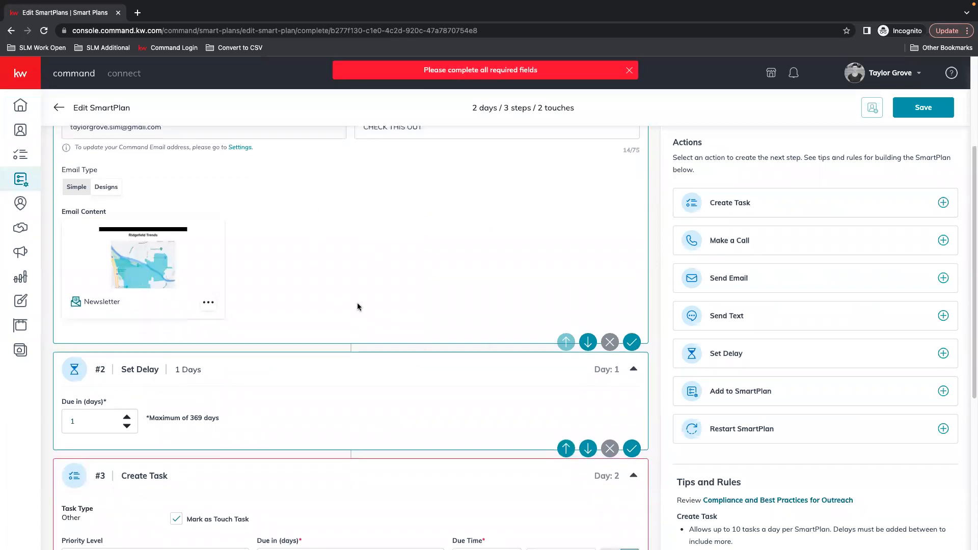
scroll(305, 294, "down", 4)
left_click(117, 402)
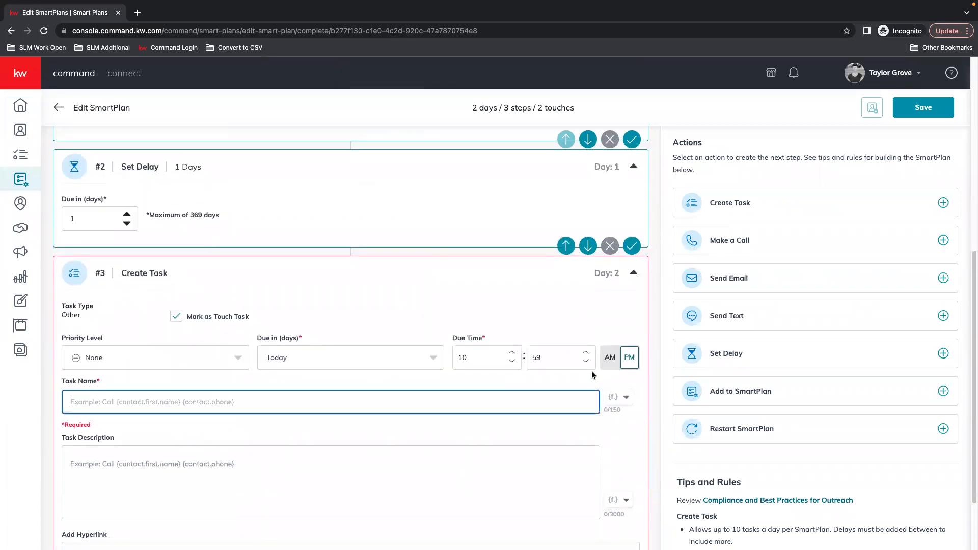
scroll(604, 441, "down", 2)
left_click(610, 490)
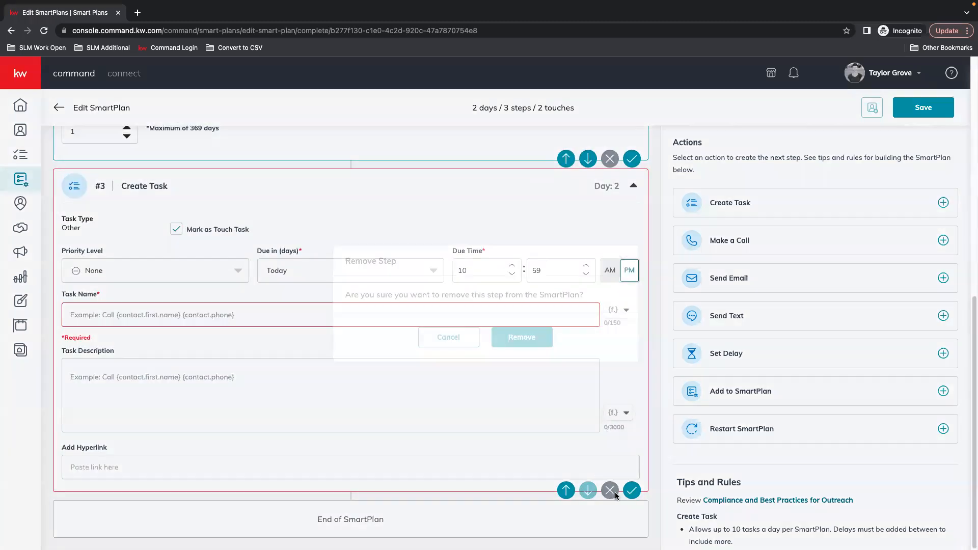
left_click(524, 337)
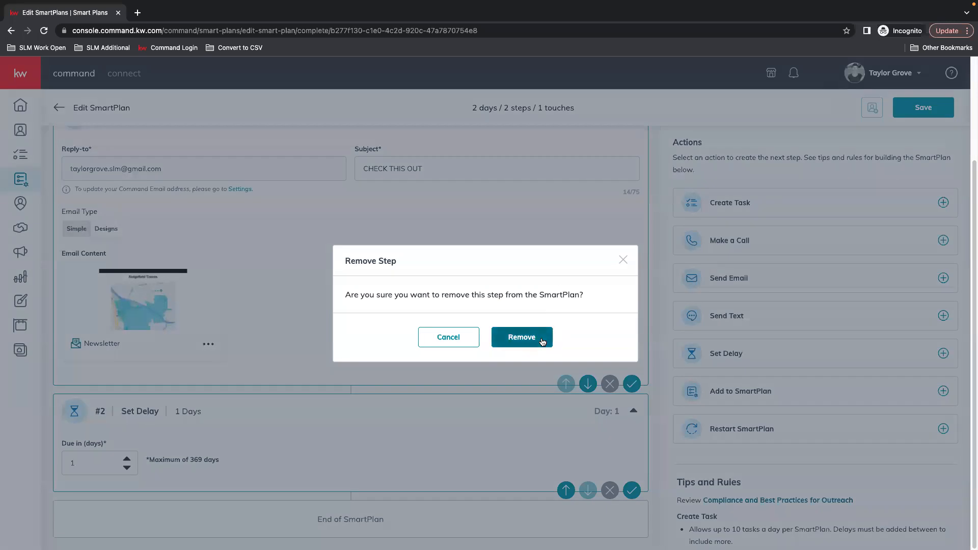
left_click(520, 337)
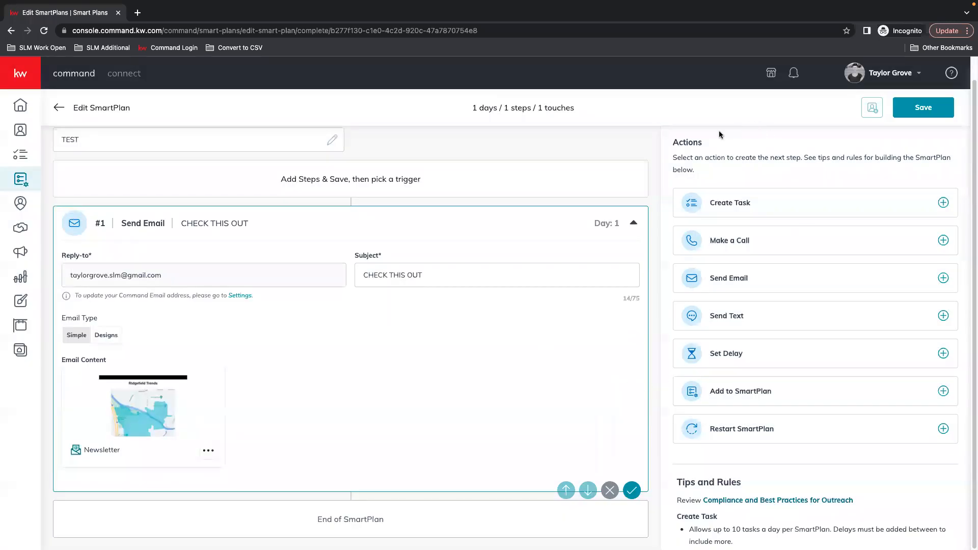
Save the "TEST" SmartPlan, return to the SmartPlans list and check the steps under its entry
mouse_move(719, 549)
left_click(632, 490)
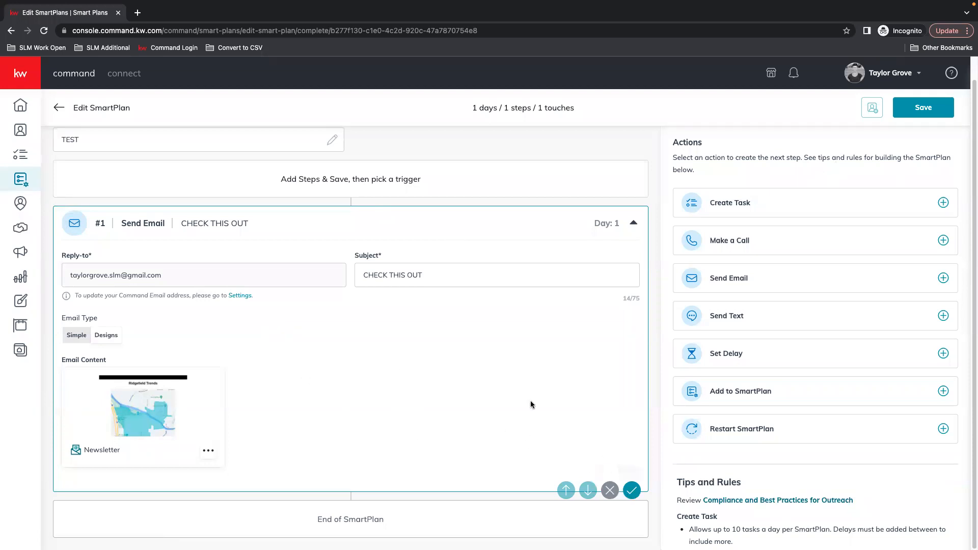
left_click(924, 107)
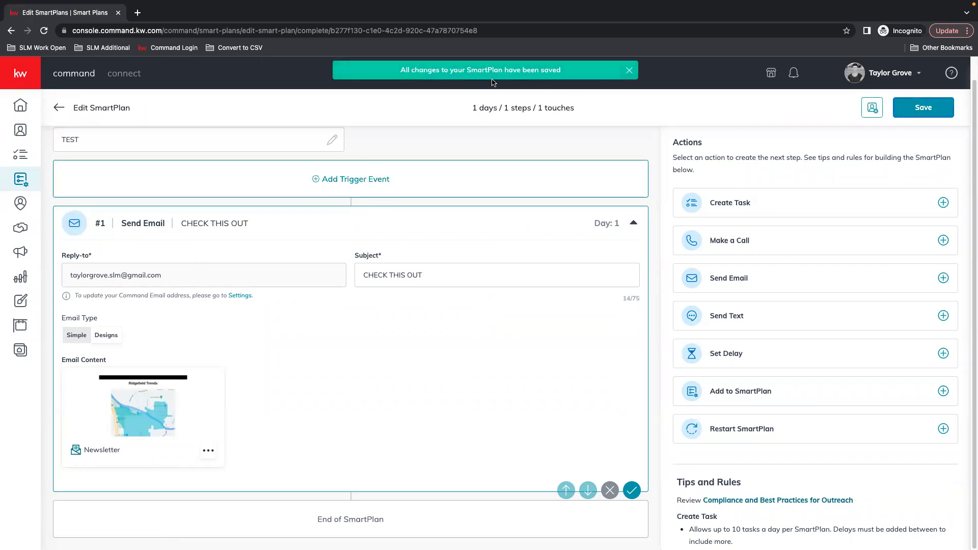
left_click(941, 111)
left_click(21, 180)
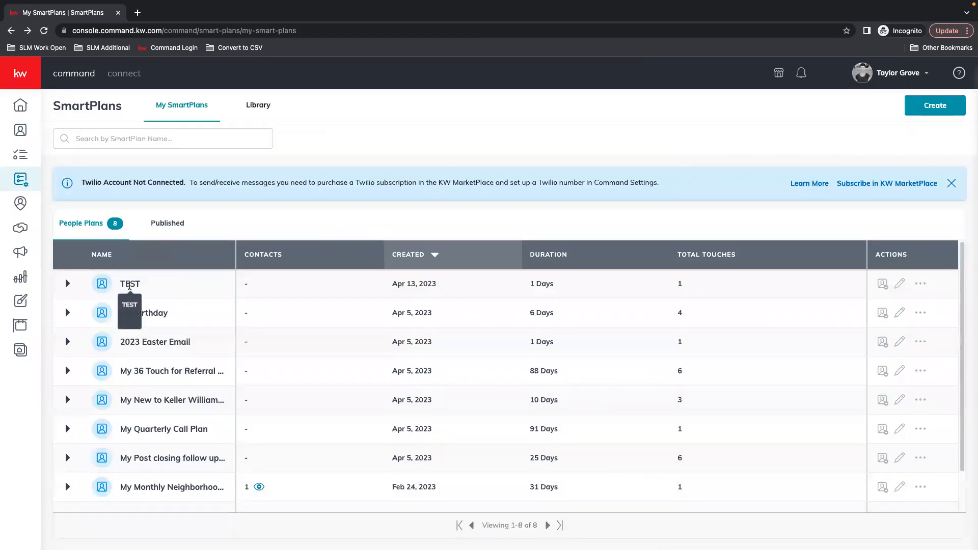
left_click(67, 283)
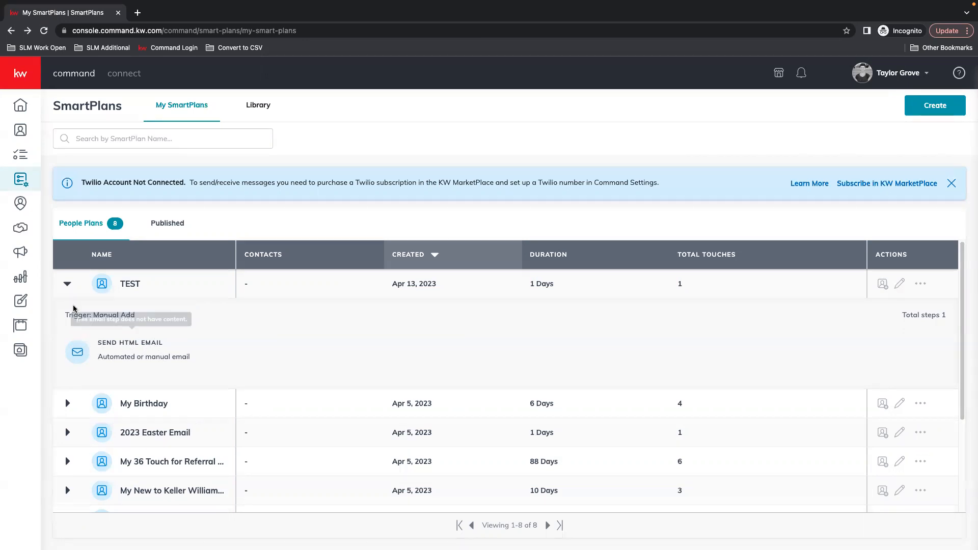
left_click(66, 283)
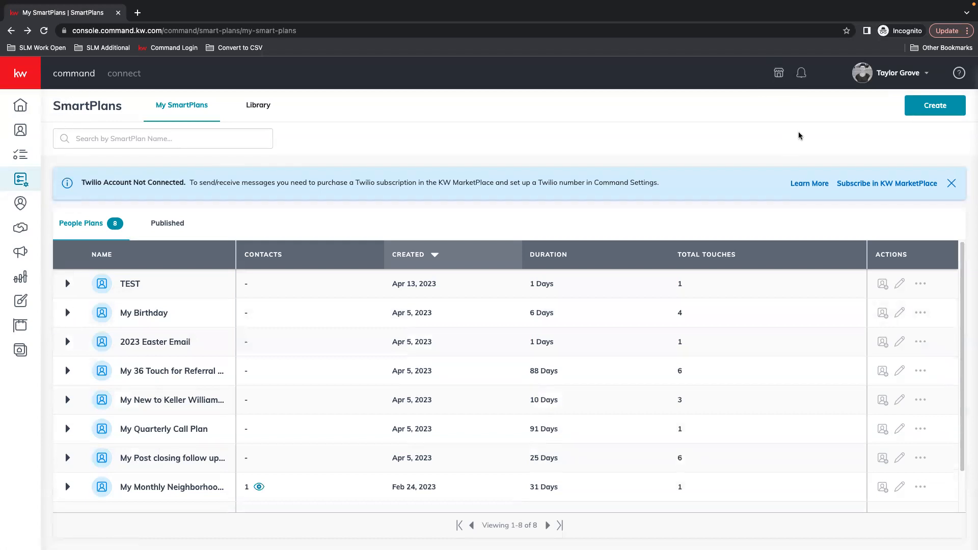
Open the account settings, find Command Email among the Email Services and open its management options
left_click(876, 74)
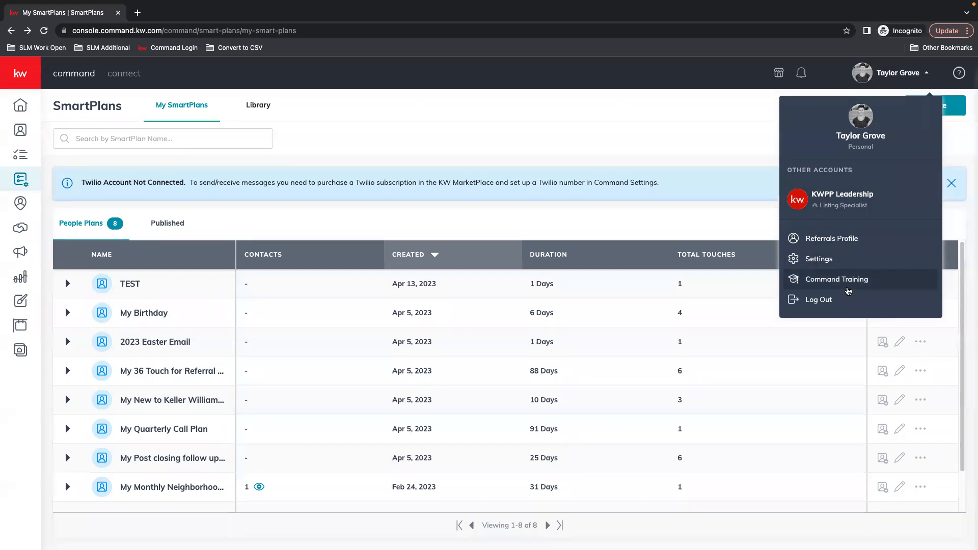
left_click(823, 260)
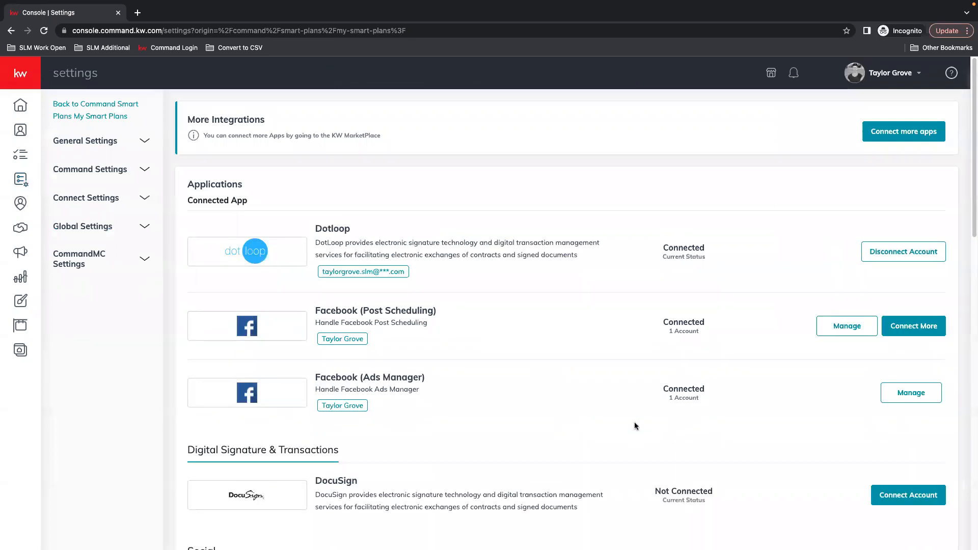
scroll(590, 509, "down", 15)
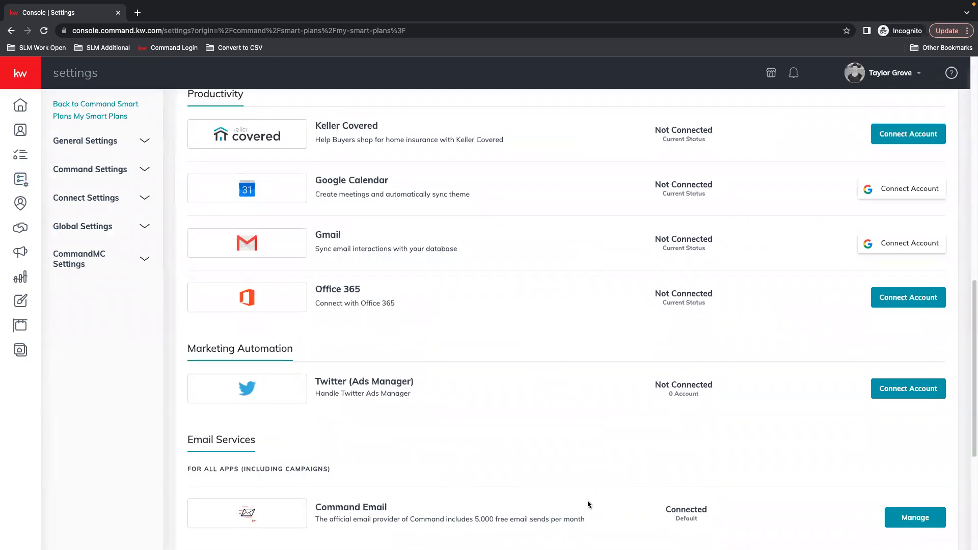
left_click_drag(317, 264, 592, 278)
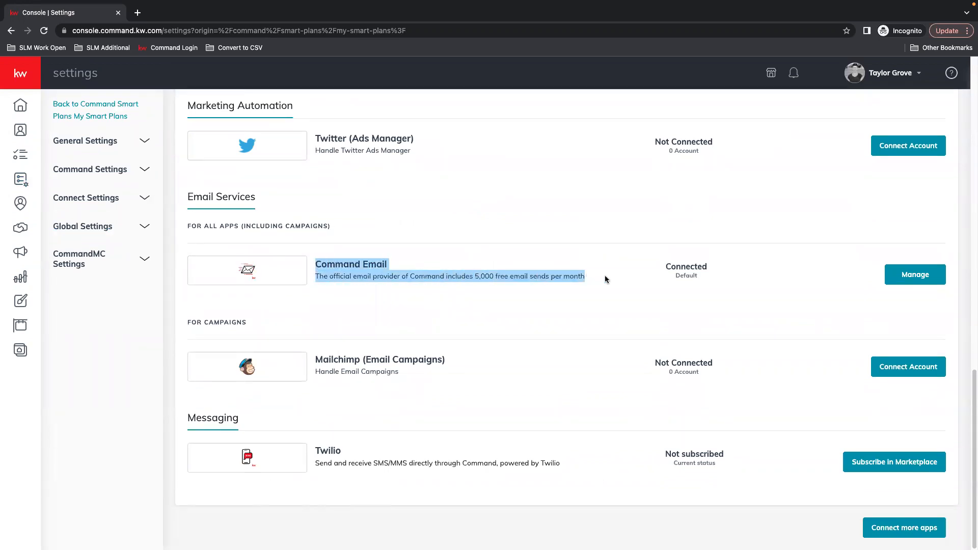
left_click(345, 263)
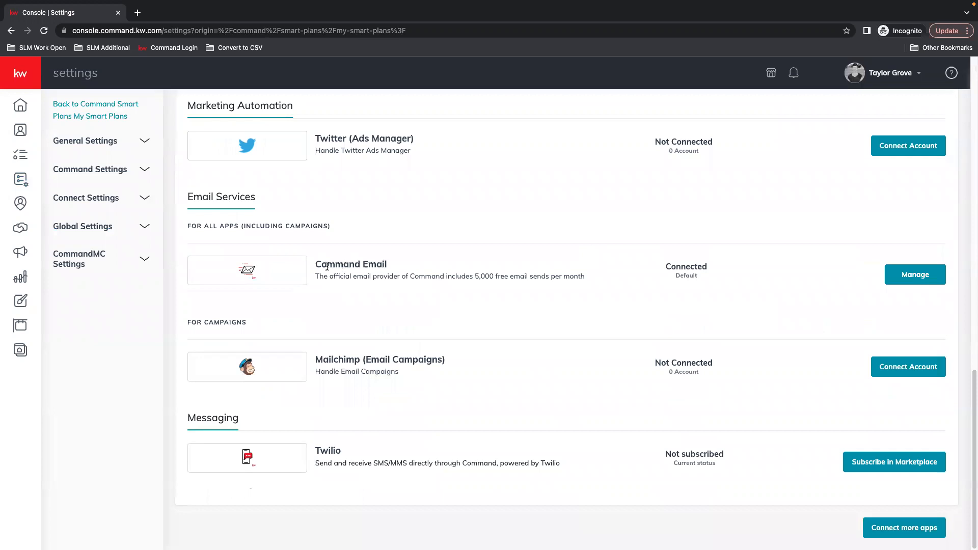
left_click(914, 276)
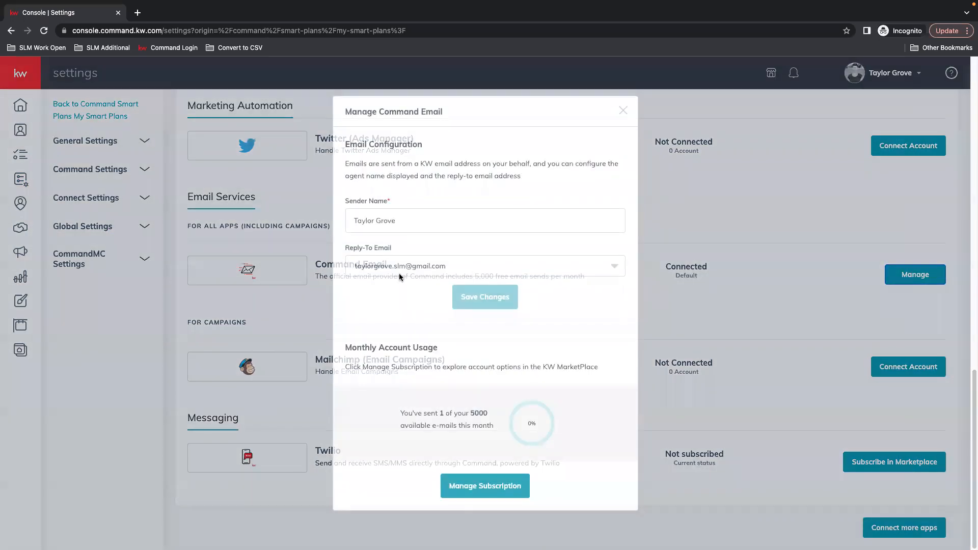
Review the sender name and reply-to email in the Command Email configuration
left_click(451, 218)
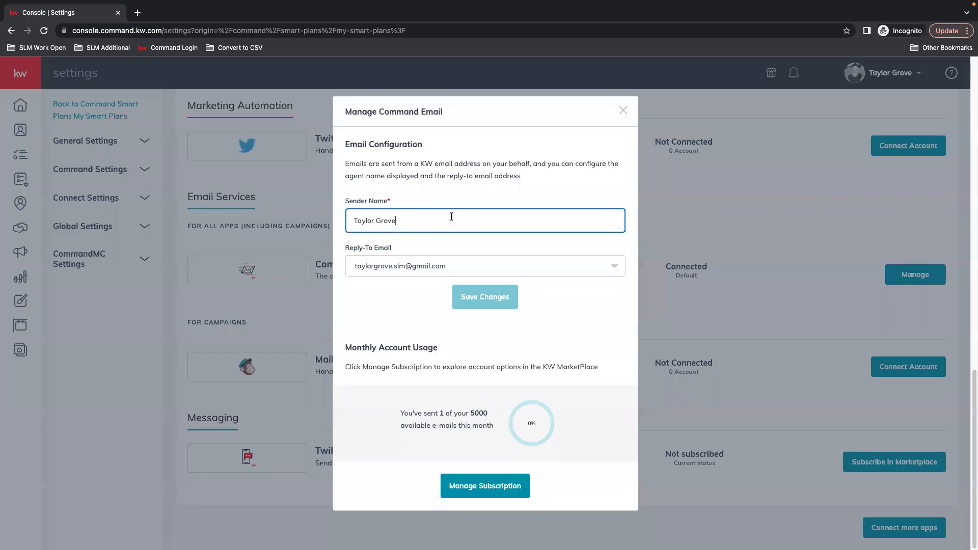
left_click_drag(346, 218, 476, 219)
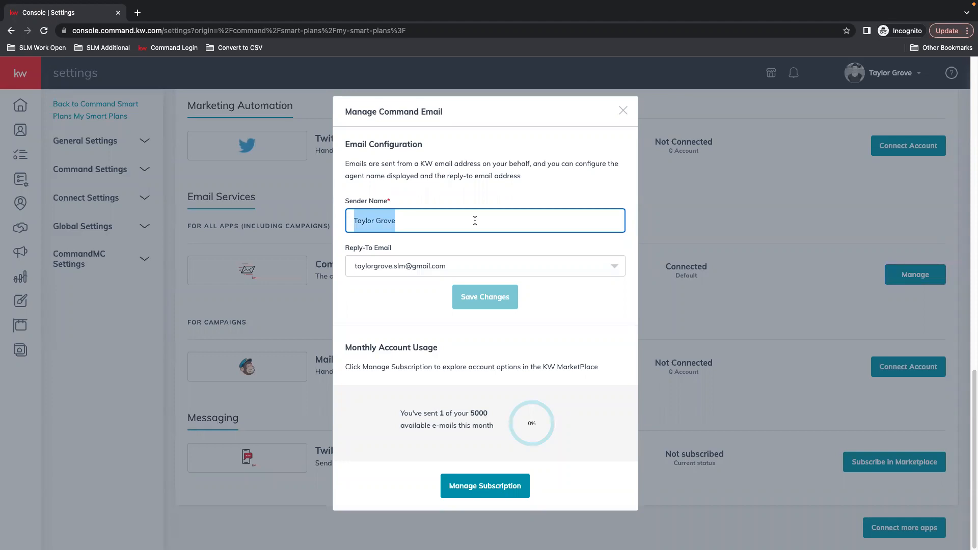
left_click(419, 224)
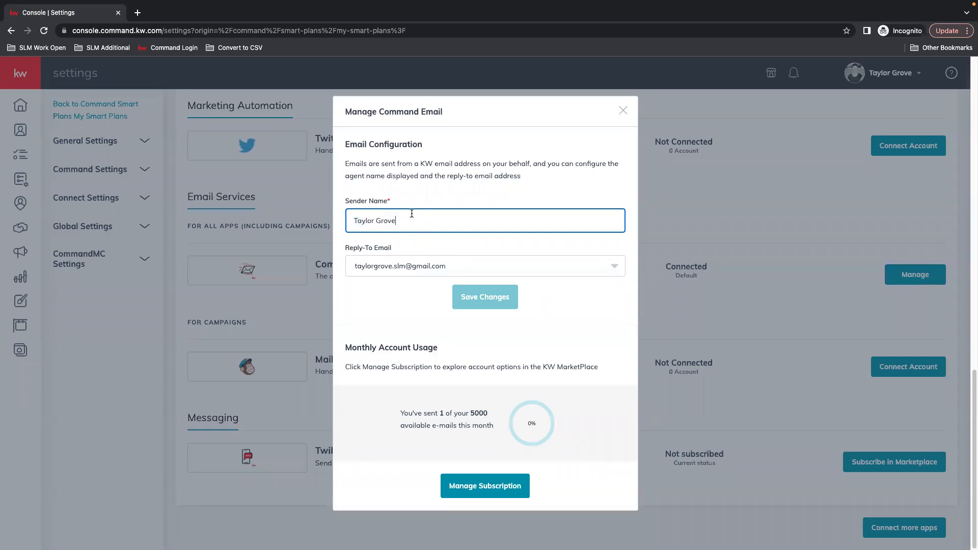
triple_click(387, 215)
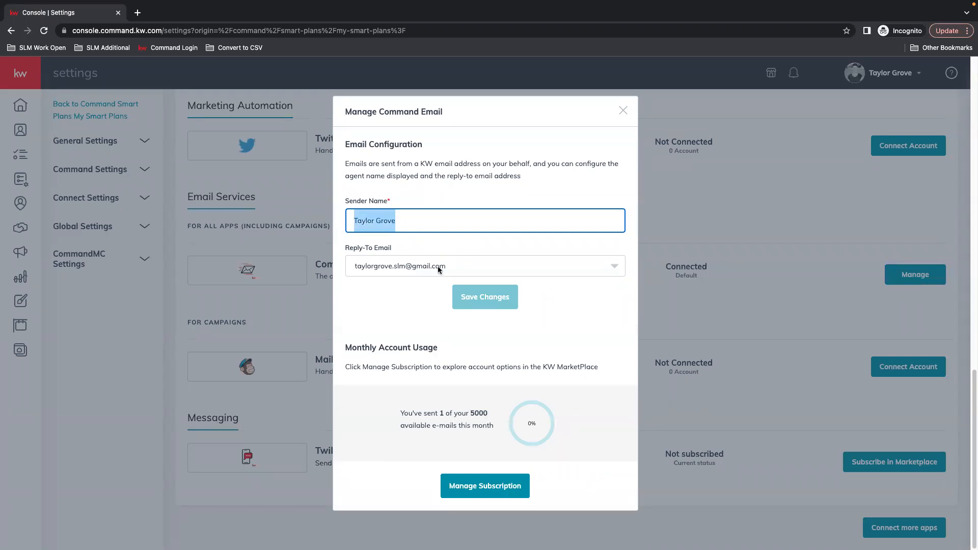
left_click(420, 215)
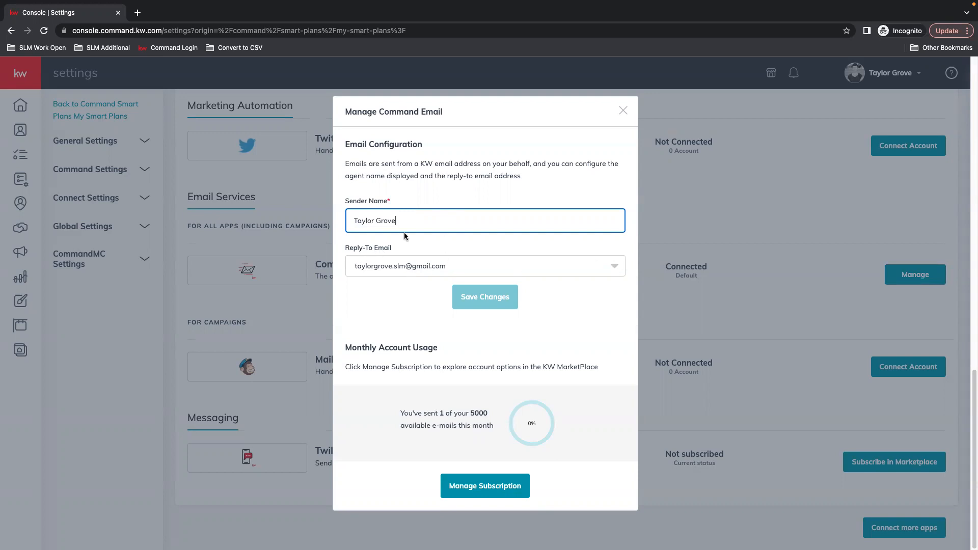
Delete the custom reply-to email address from Command Email and add the same address again as a custom email
left_click(611, 268)
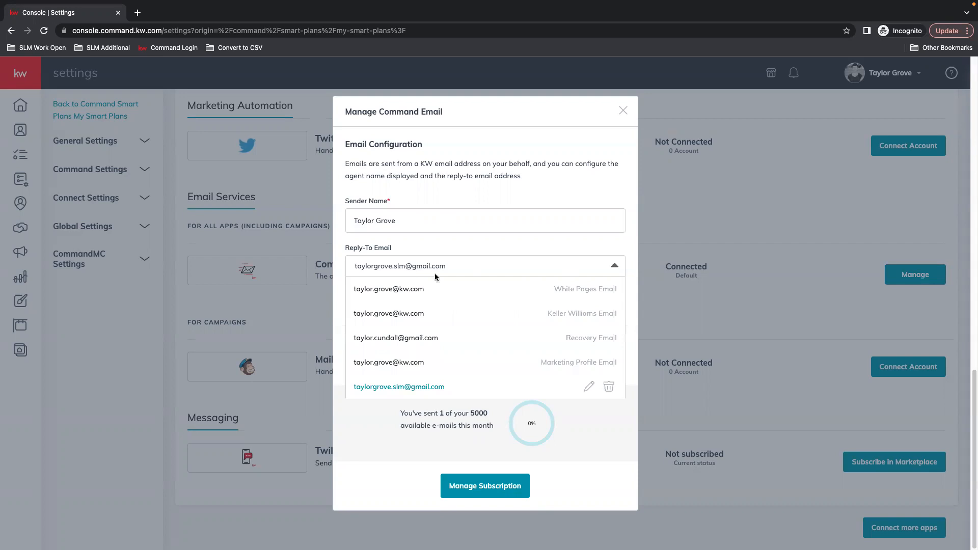
left_click(609, 387)
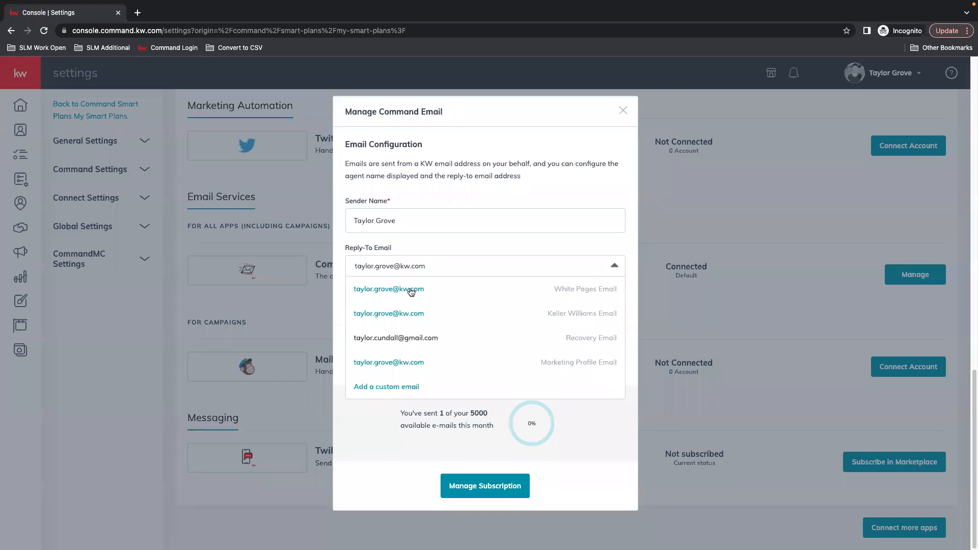
left_click(592, 367)
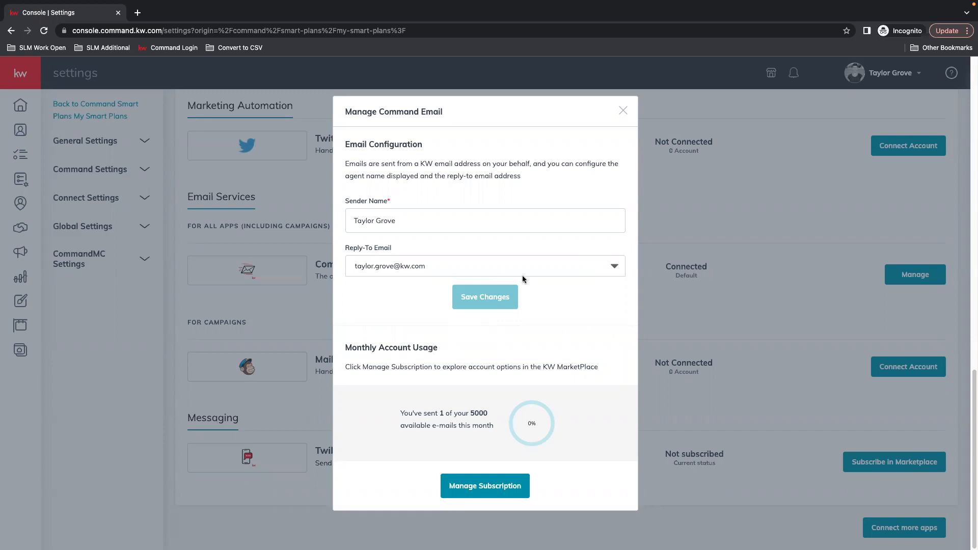
left_click(617, 268)
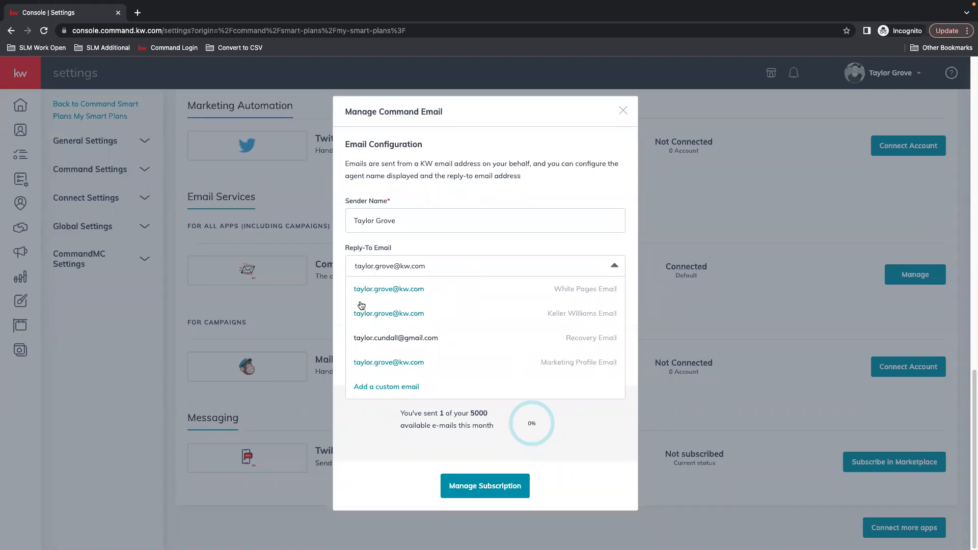
left_click(415, 389)
left_click(389, 243)
left_click(446, 271)
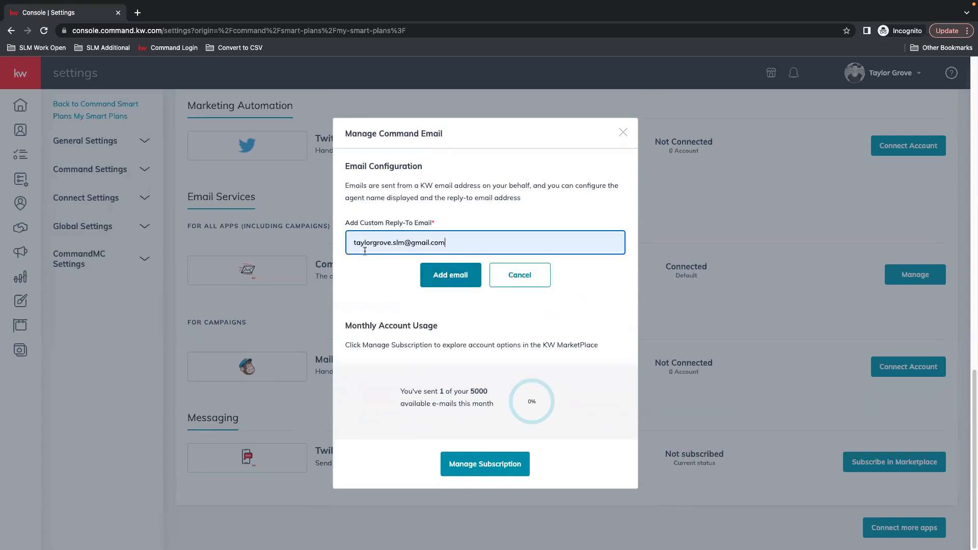
left_click(444, 282)
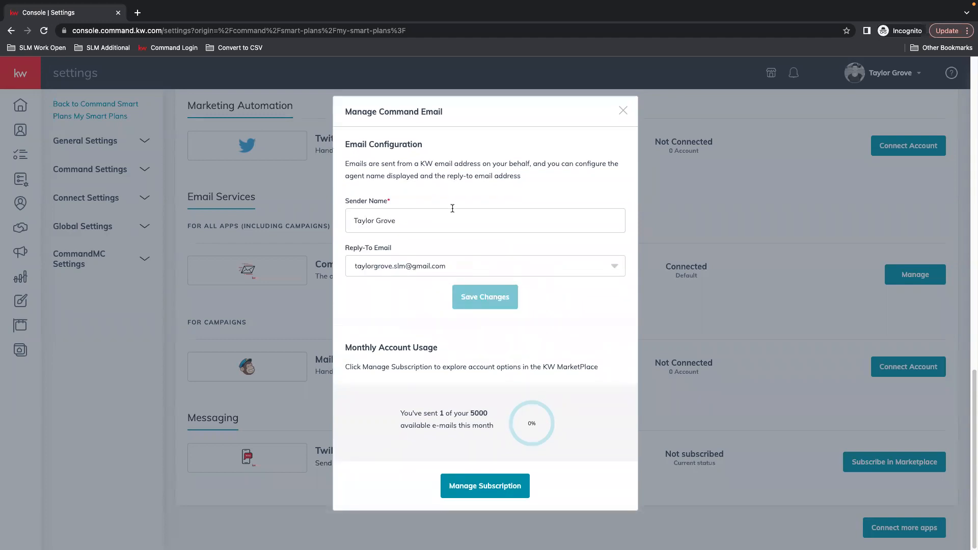
Check the monthly email usage in the Command Email settings and close them
triple_click(471, 414)
left_click(482, 414)
left_click_drag(487, 413, 457, 413)
left_click(488, 417)
left_click(622, 112)
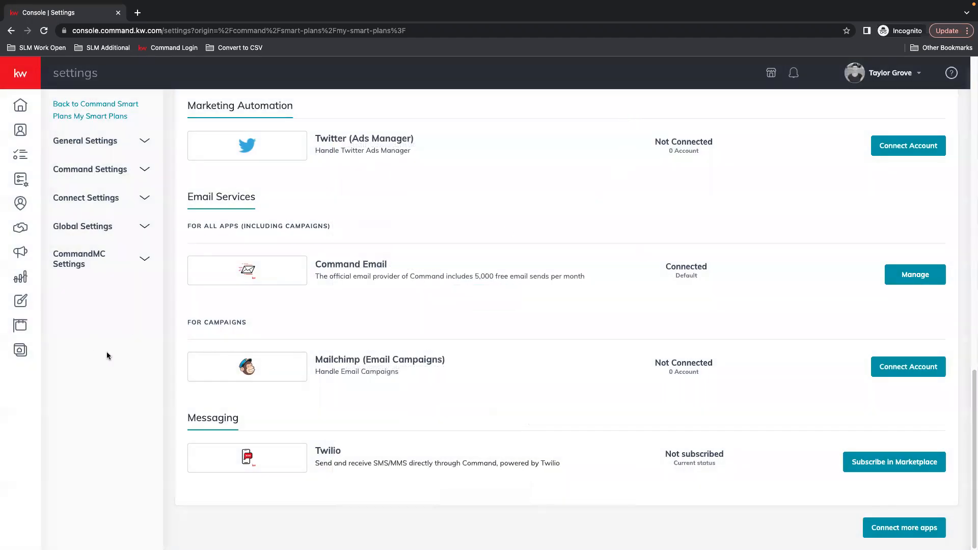
Go to Designs and create a new email design from the "Modern - Featured Homes" template
scroll(285, 320, "up", 15)
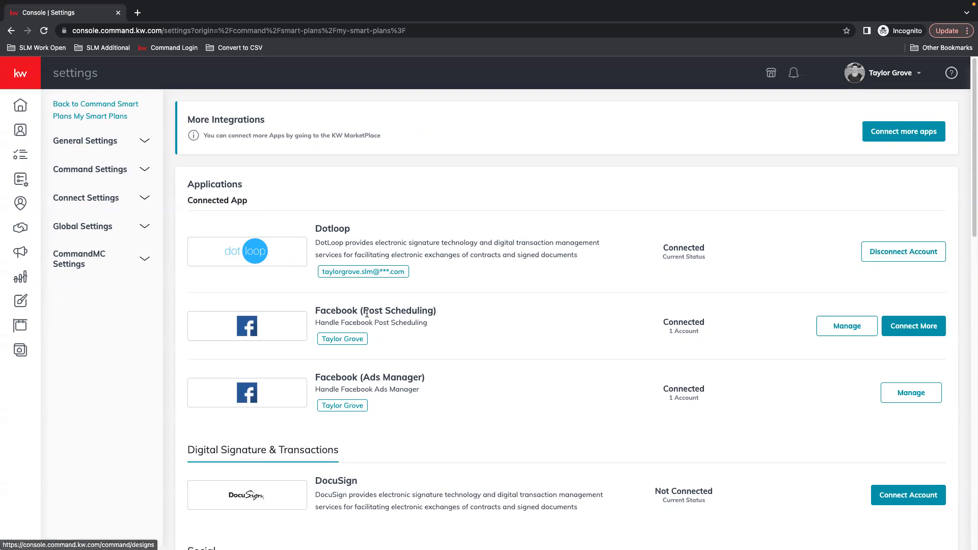
left_click(20, 300)
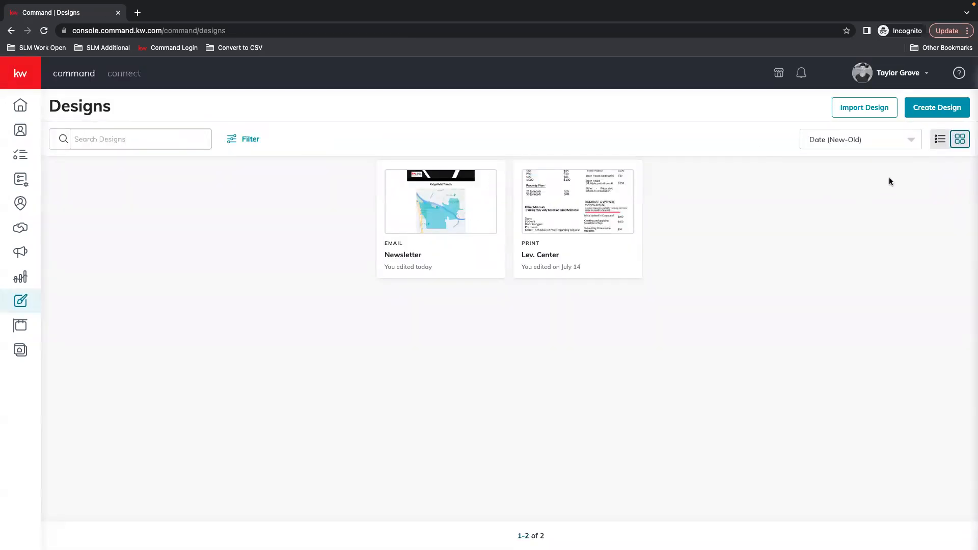
left_click(937, 107)
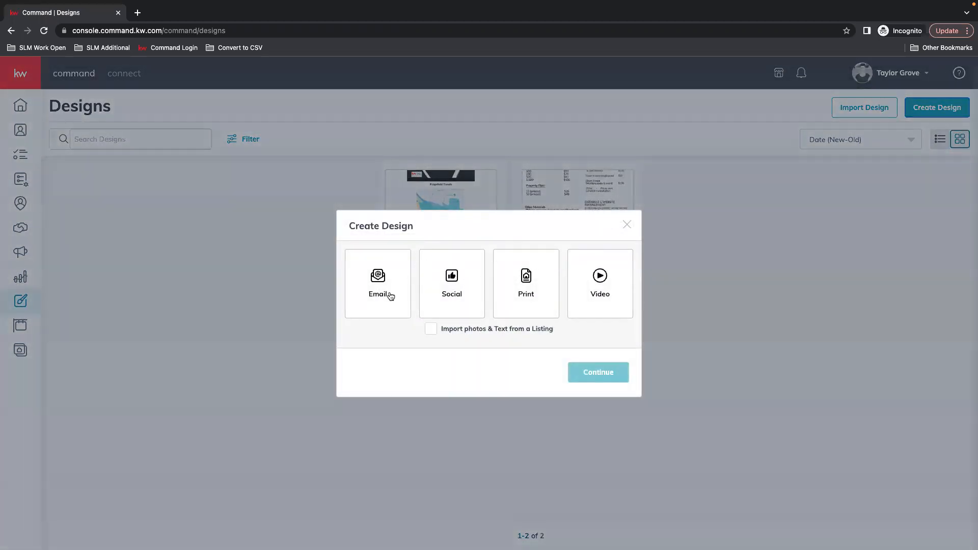
left_click(382, 294)
left_click(598, 373)
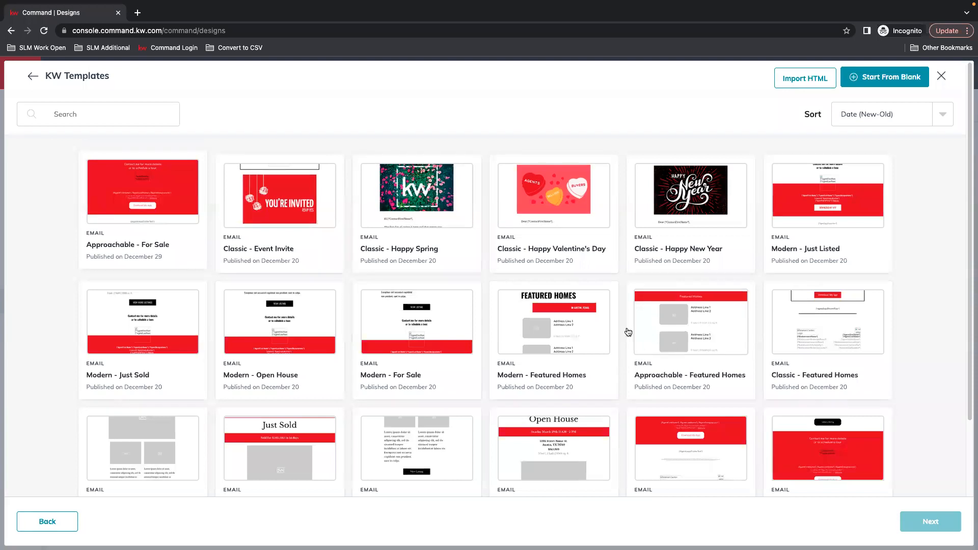
left_click(578, 344)
left_click(930, 521)
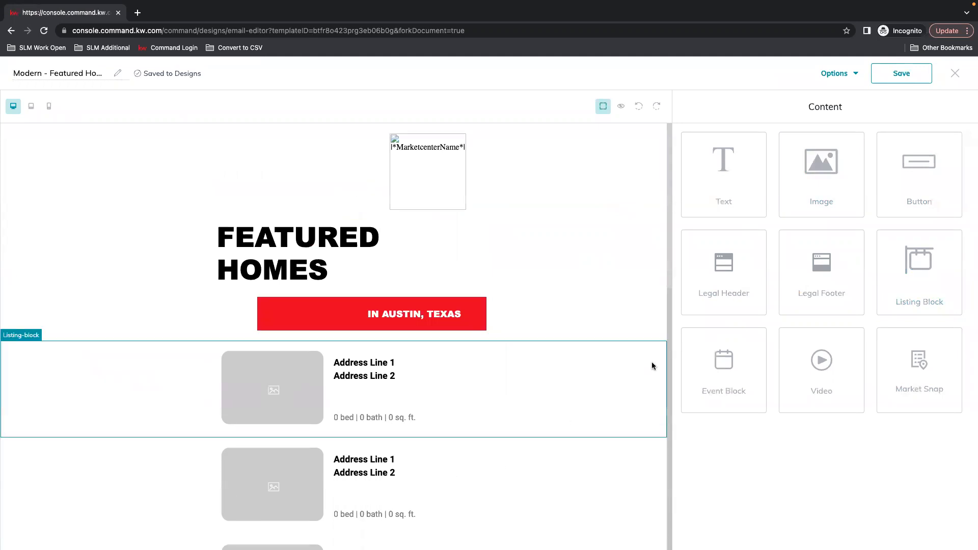
Examine the Featured Homes template from the heading and city banner through the listing blocks, contact section and legal footer
scroll(444, 427, "down", 6)
scroll(420, 525, "down", 1)
scroll(510, 452, "up", 6)
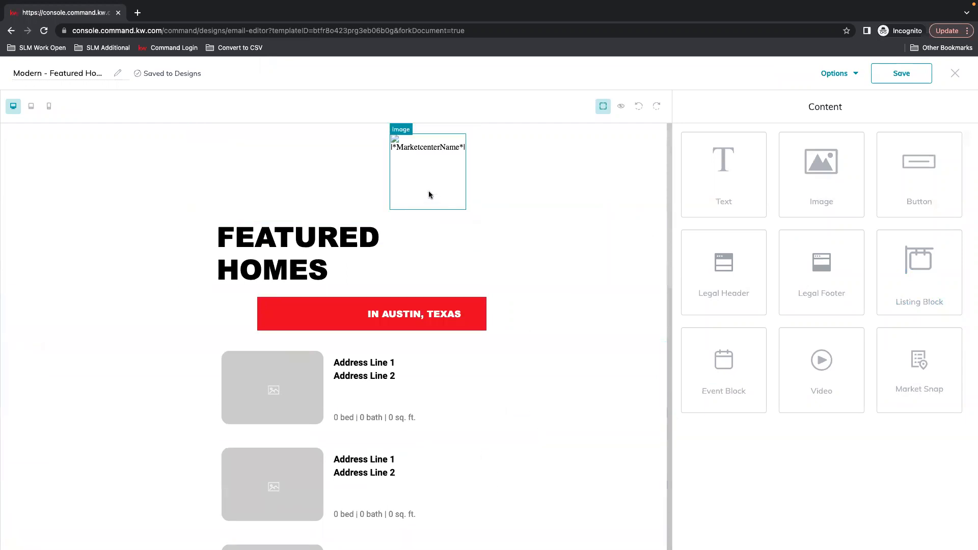
left_click(321, 266)
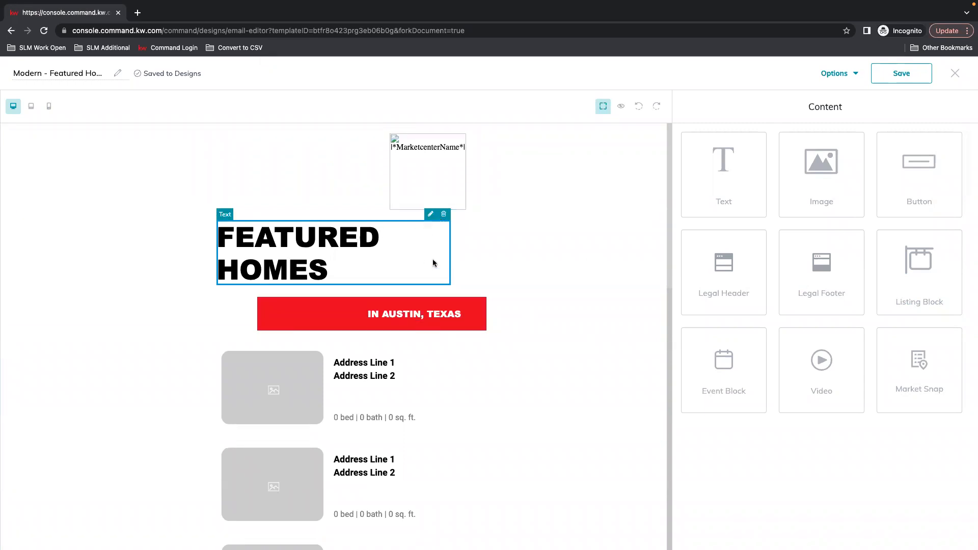
left_click(424, 316)
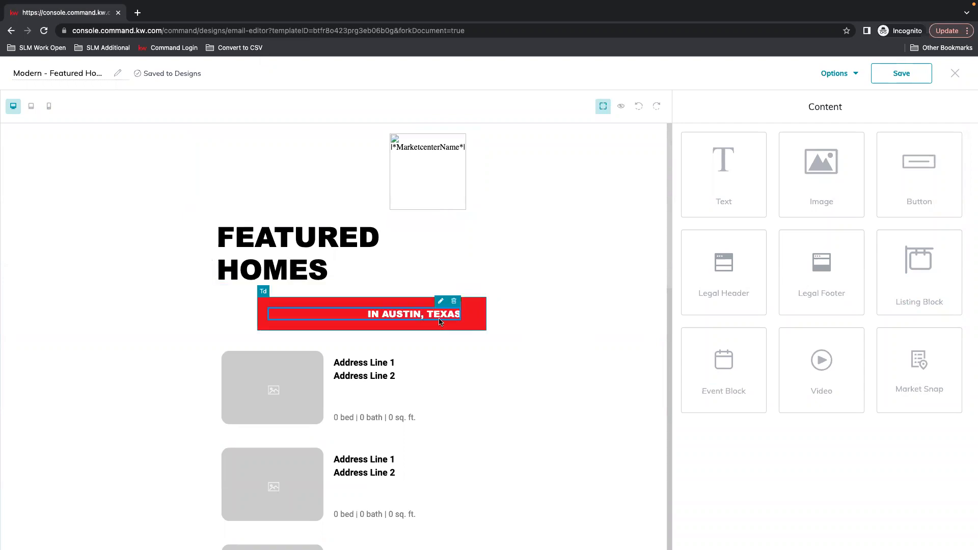
scroll(289, 353, "down", 1)
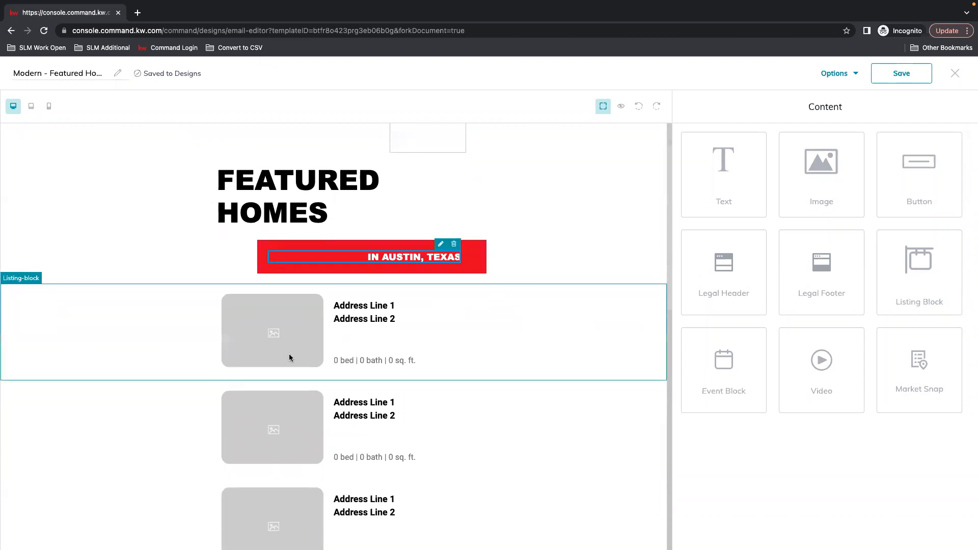
scroll(367, 446, "down", 1)
left_click(383, 441)
scroll(433, 387, "down", 3)
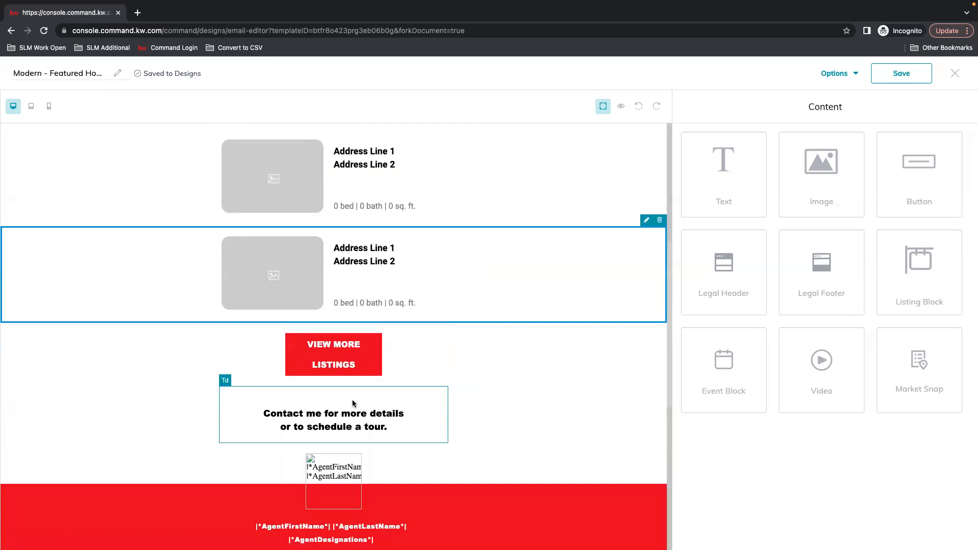
scroll(473, 382, "down", 6)
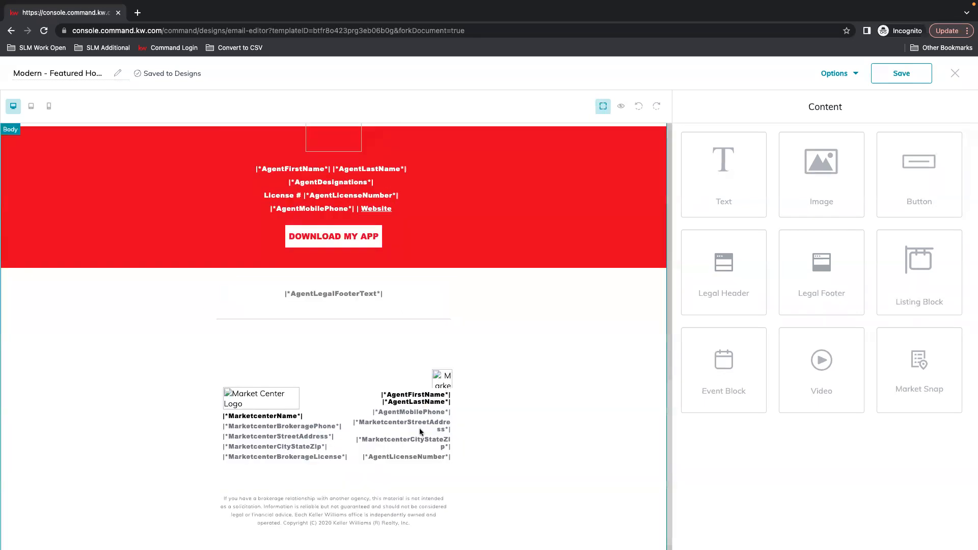
scroll(598, 343, "up", 15)
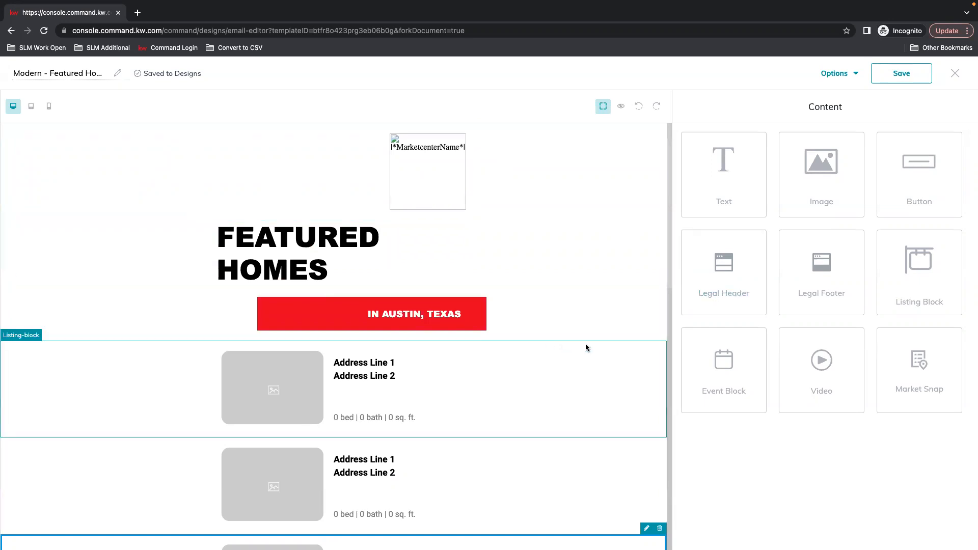
scroll(572, 342, "down", 7)
scroll(573, 340, "down", 4)
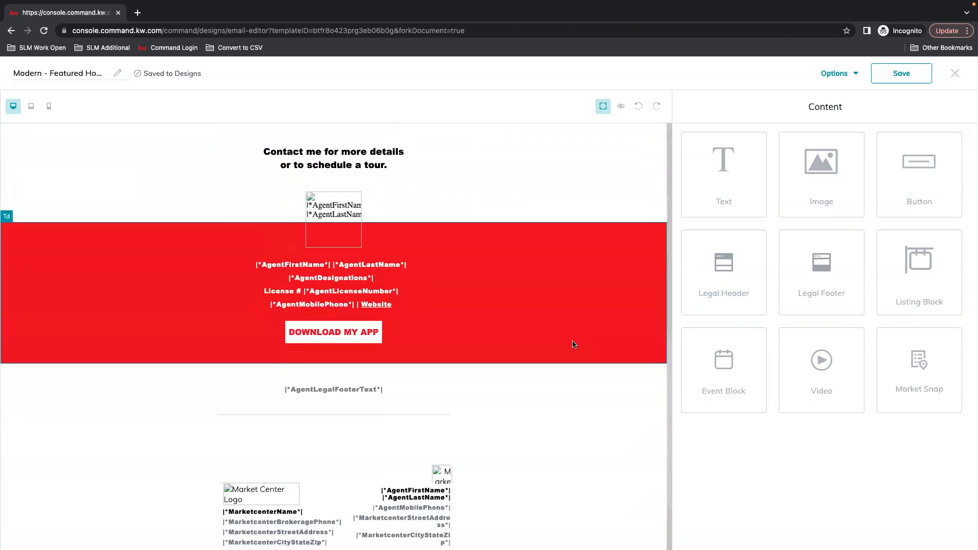
scroll(570, 338, "up", 5)
scroll(304, 289, "up", 6)
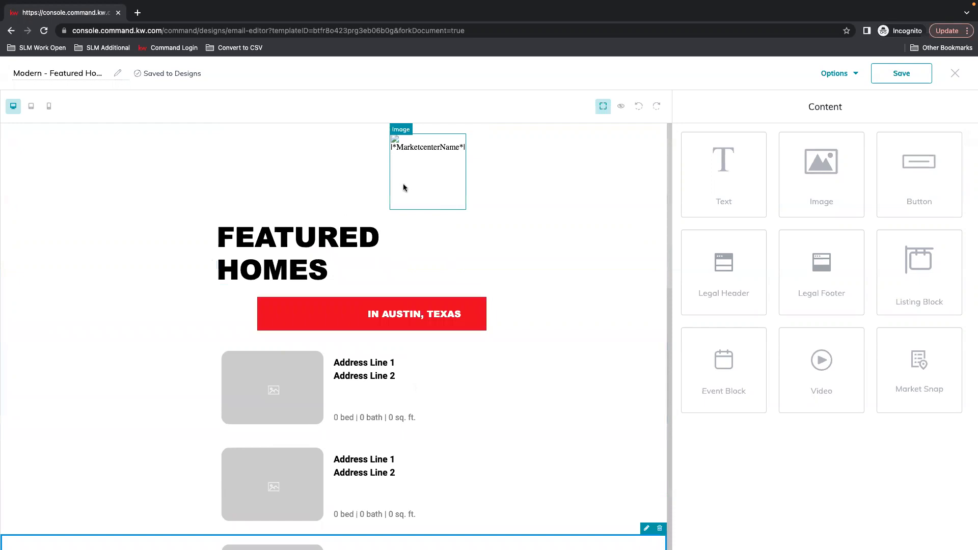
scroll(448, 326, "down", 5)
scroll(223, 184, "up", 3)
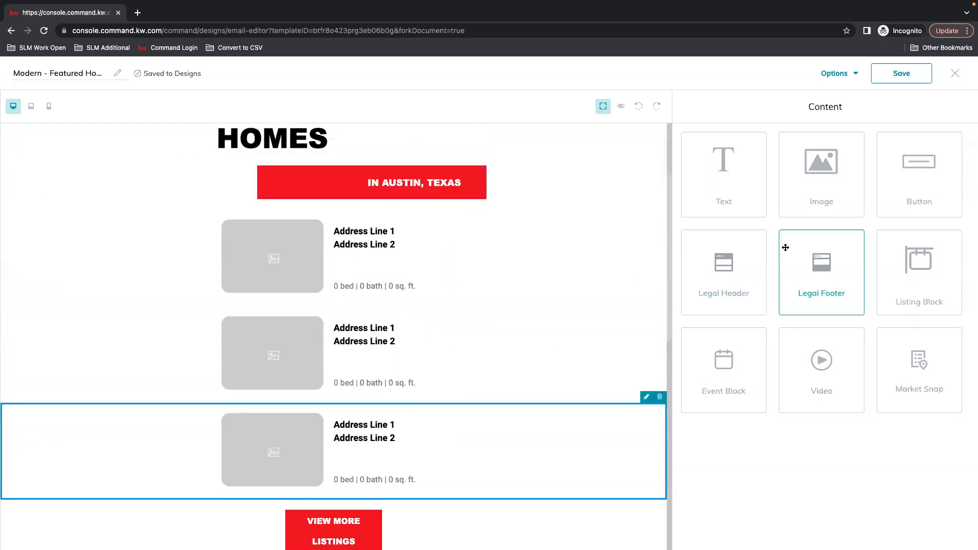
scroll(478, 332, "up", 3)
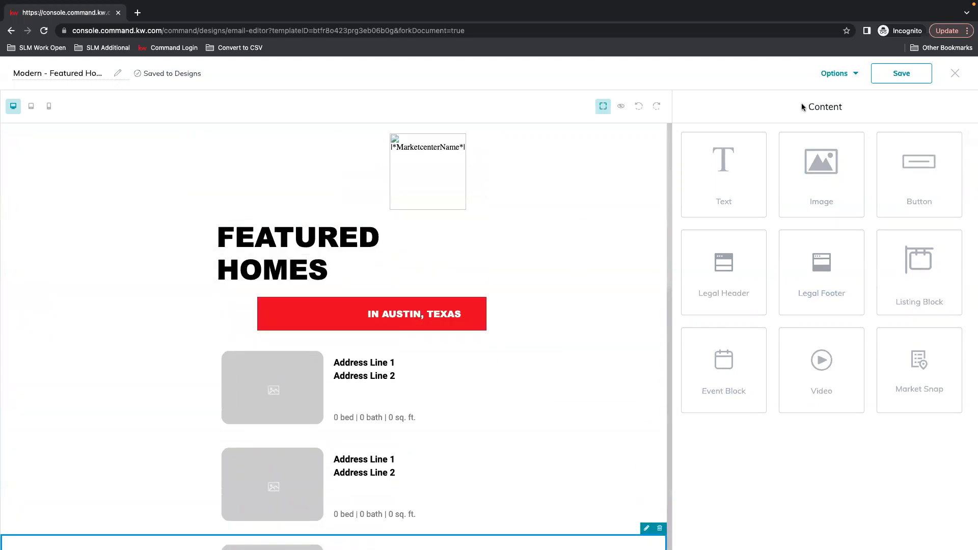
Save the "Modern - Featured Homes" design and exit the editor, keeping the changes
left_click(900, 74)
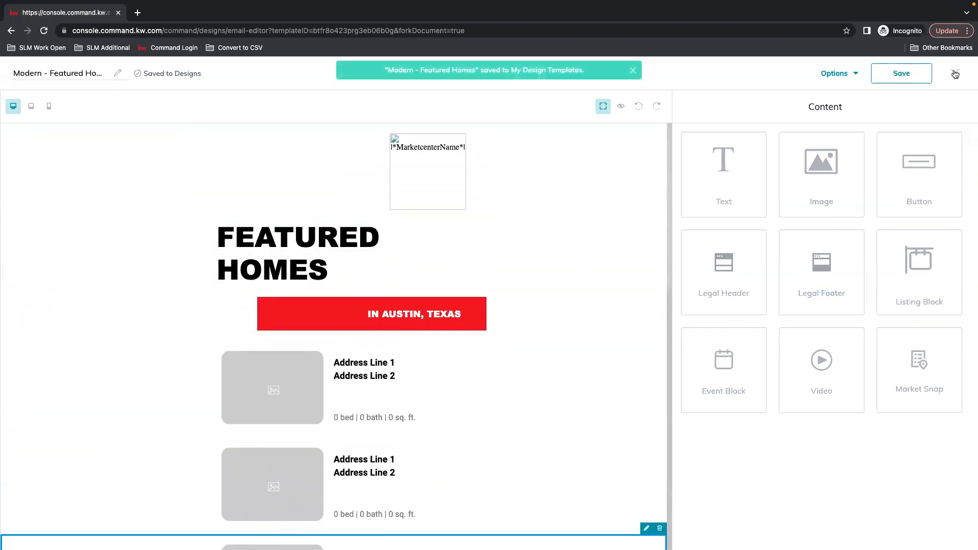
left_click(955, 73)
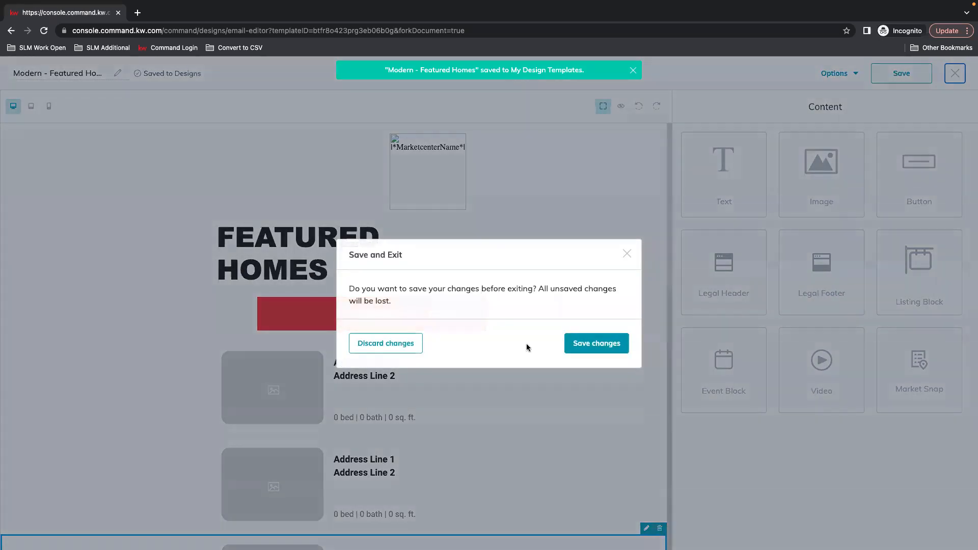
left_click(598, 345)
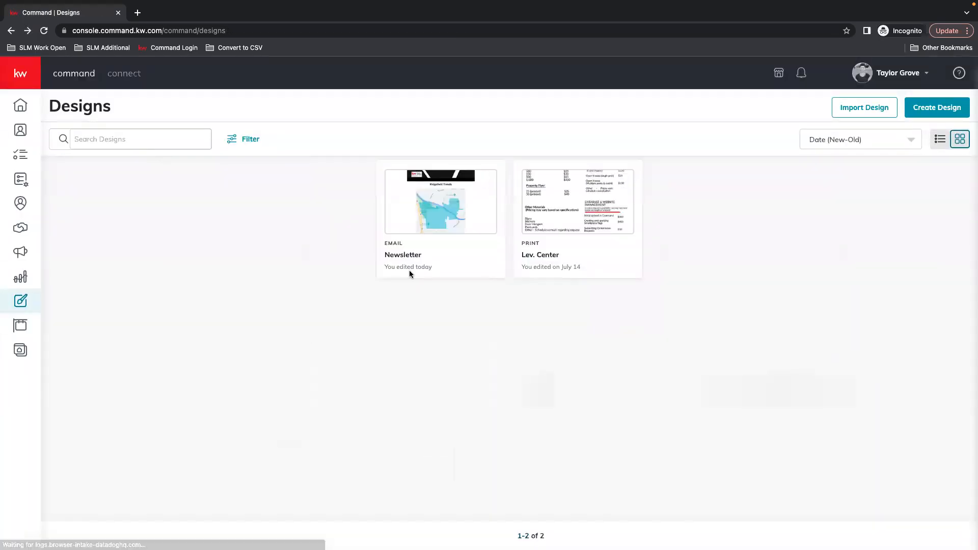